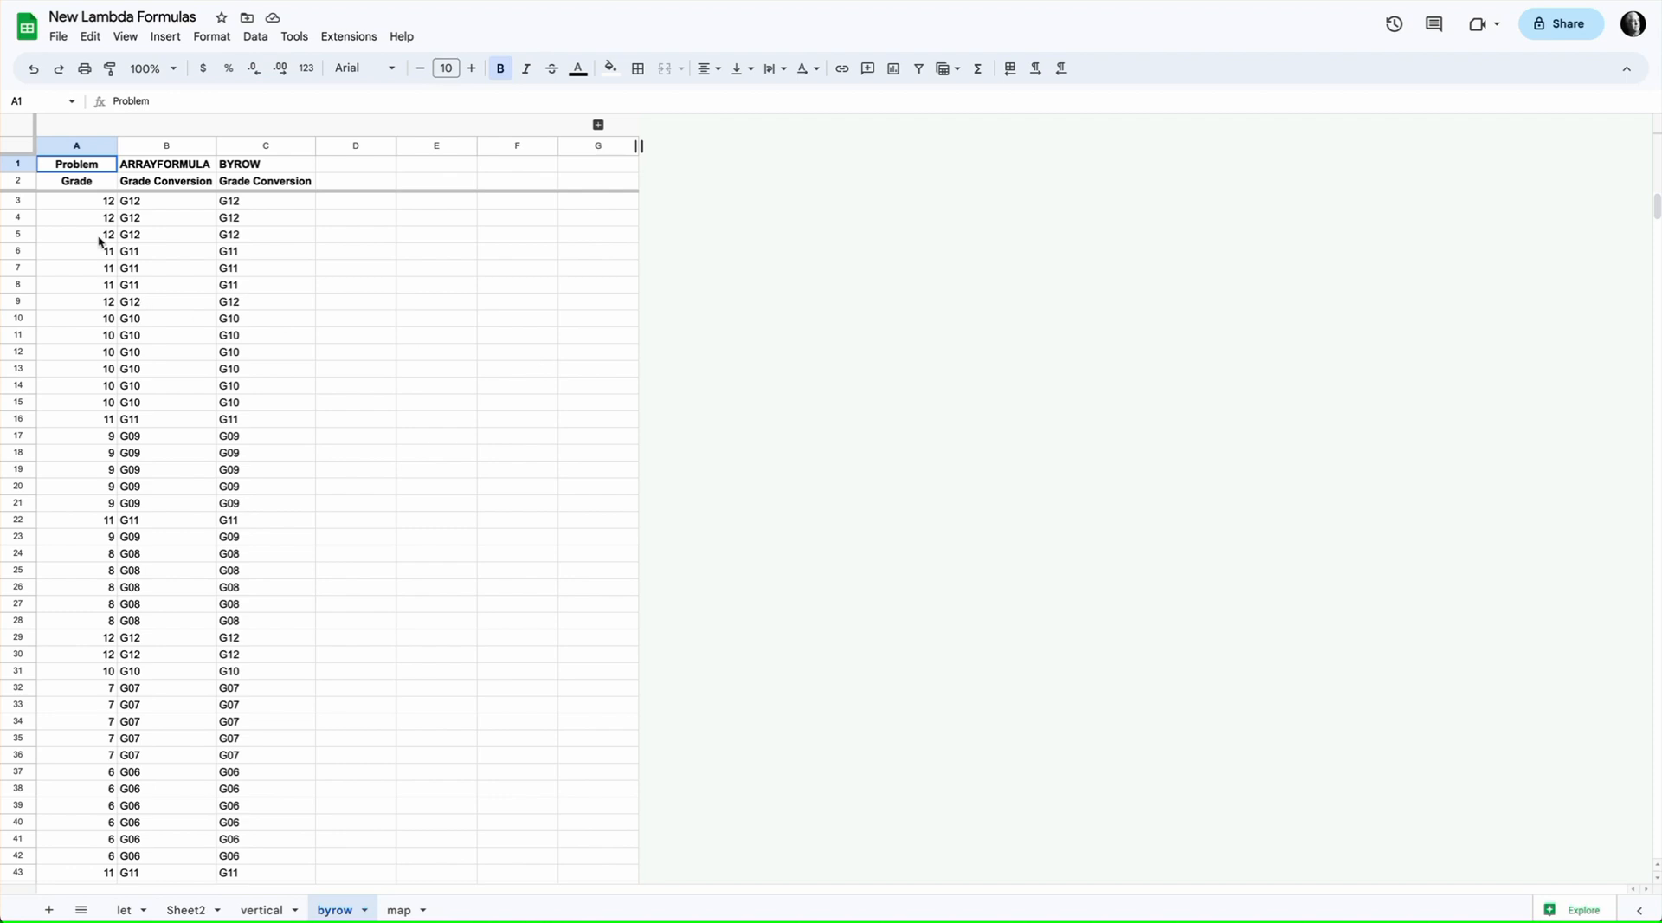
# Enter =SORT(A:A) in cell E3 and look through the sorted grades.
pyautogui.click(84, 208)
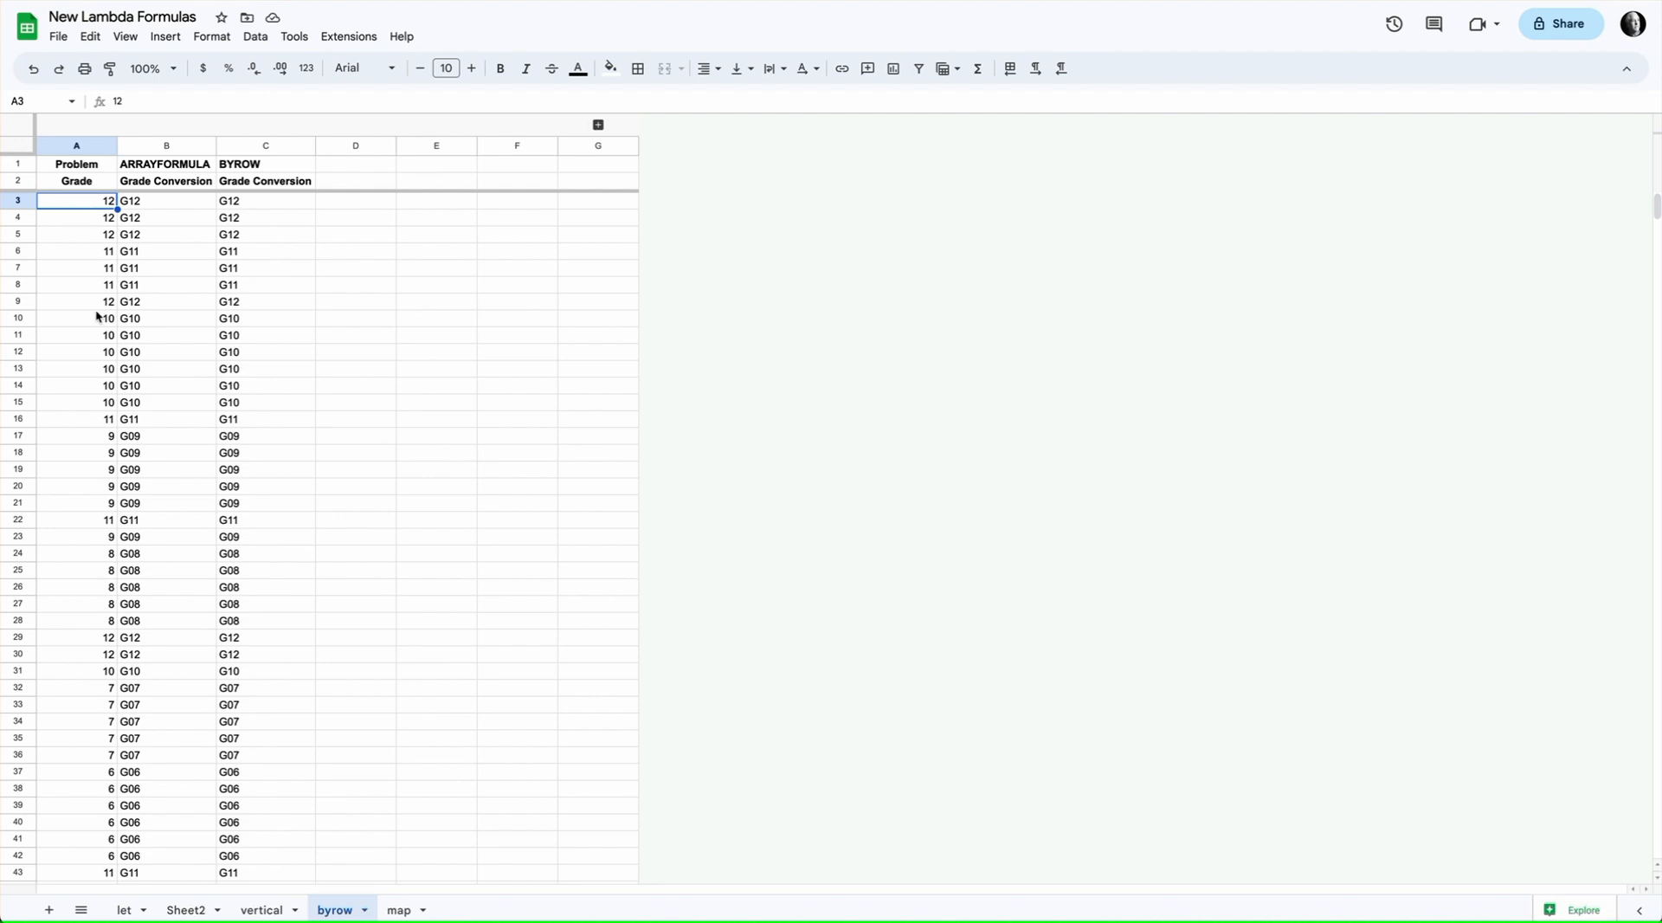
pyautogui.moveTo(436, 200); pyautogui.dragTo(436, 486)
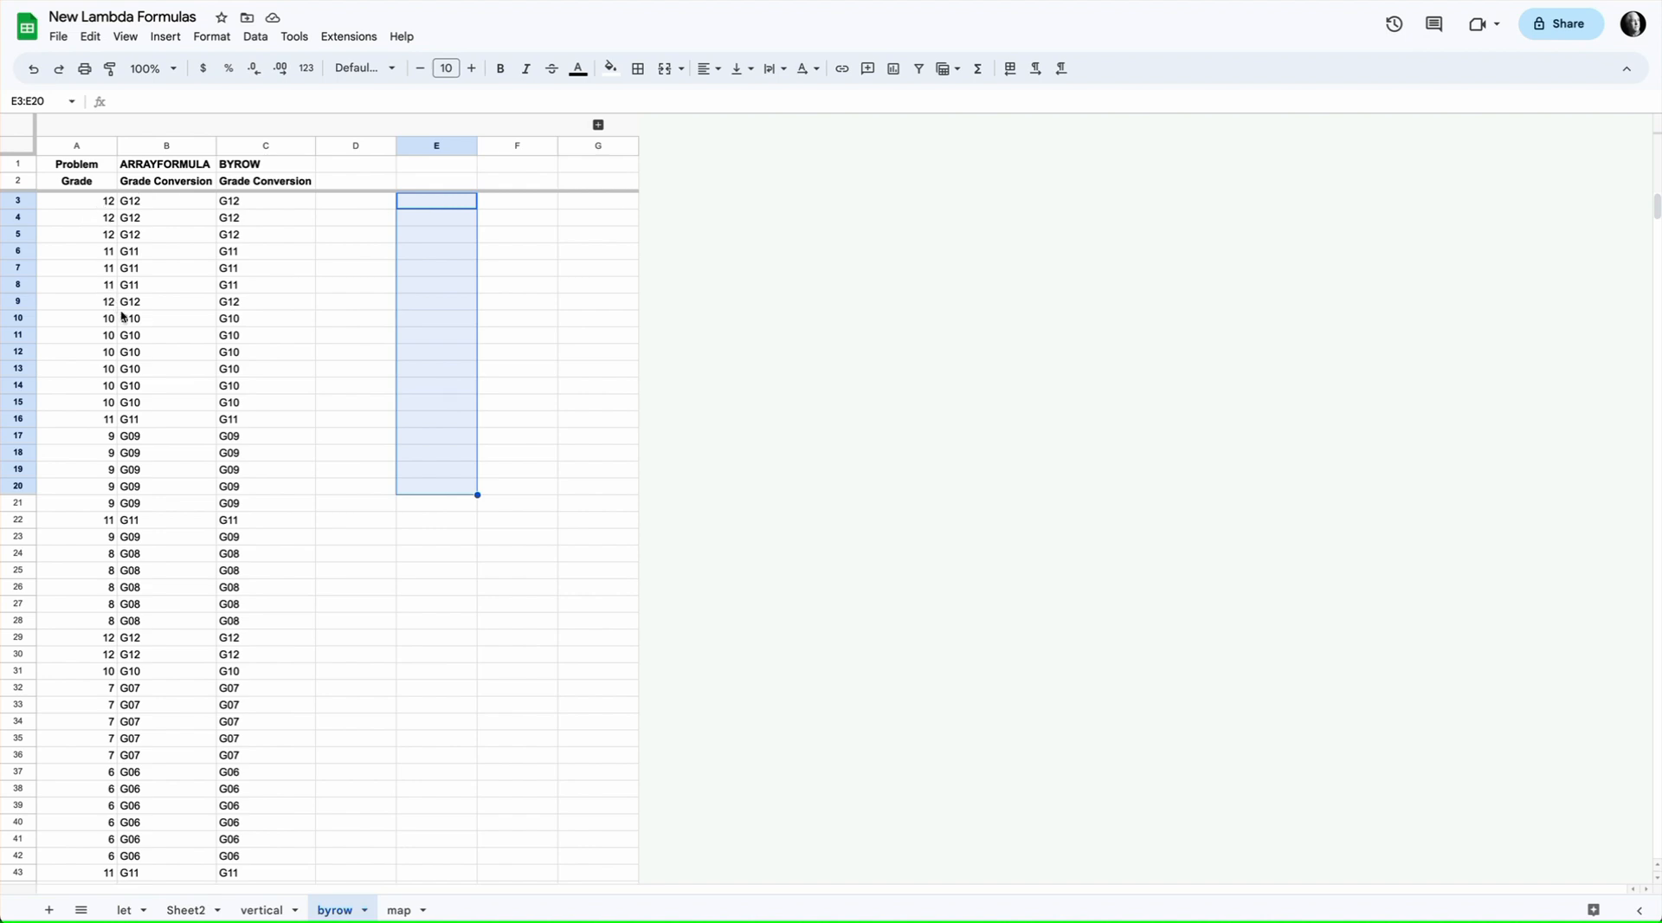
pyautogui.click(447, 205)
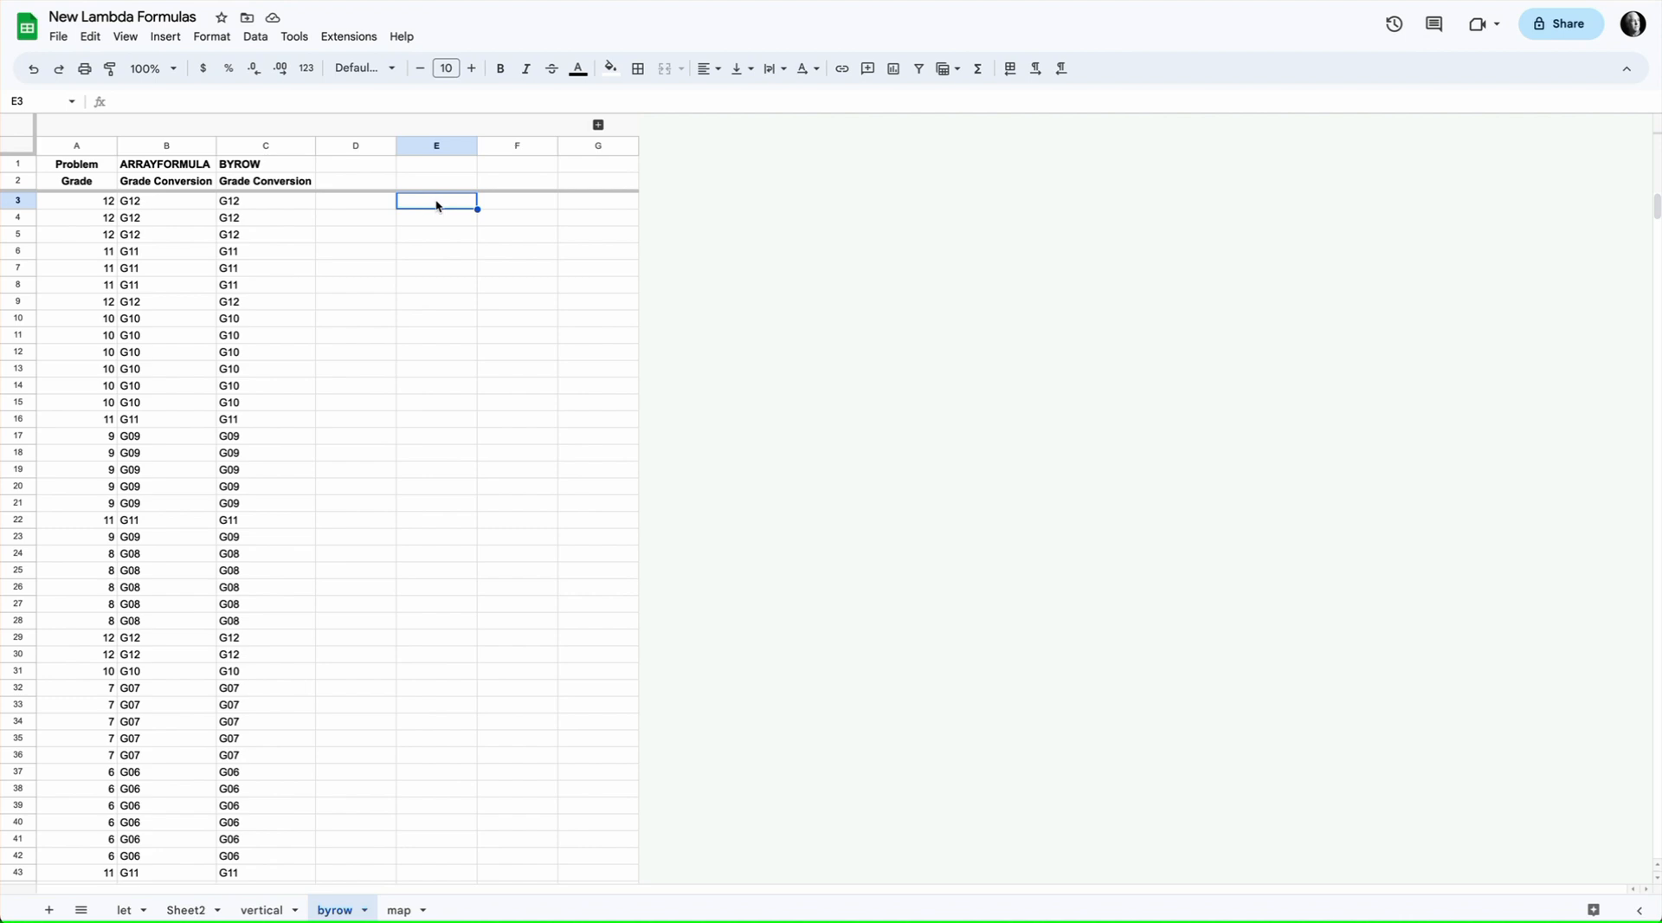
pyautogui.write('=sort')
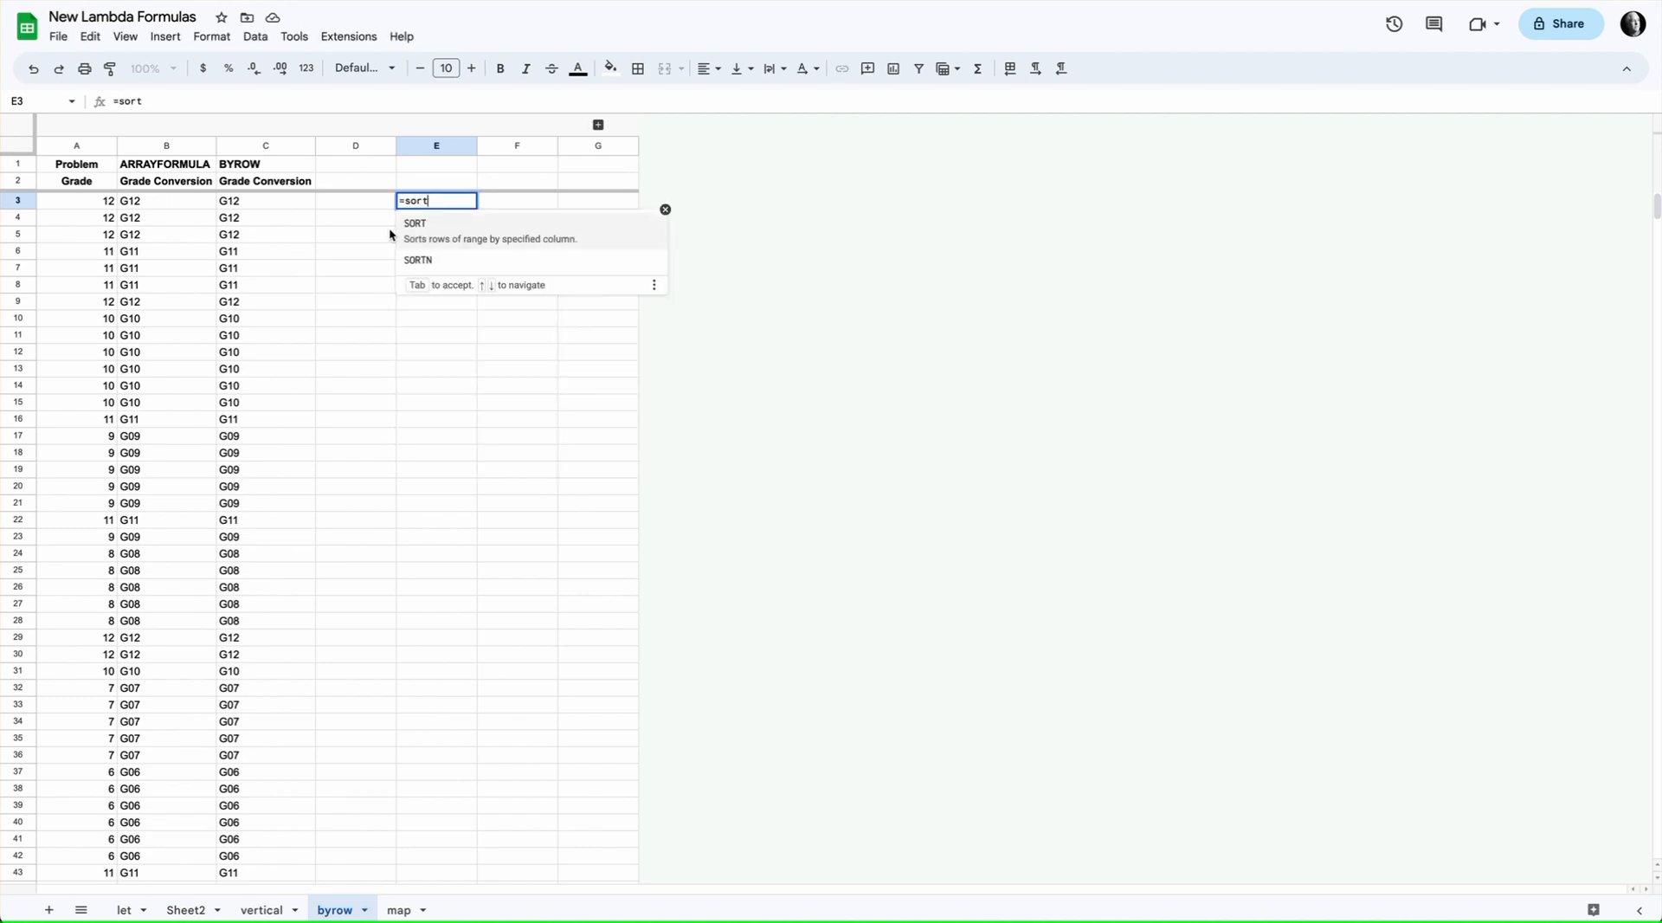
pyautogui.press('Tab')
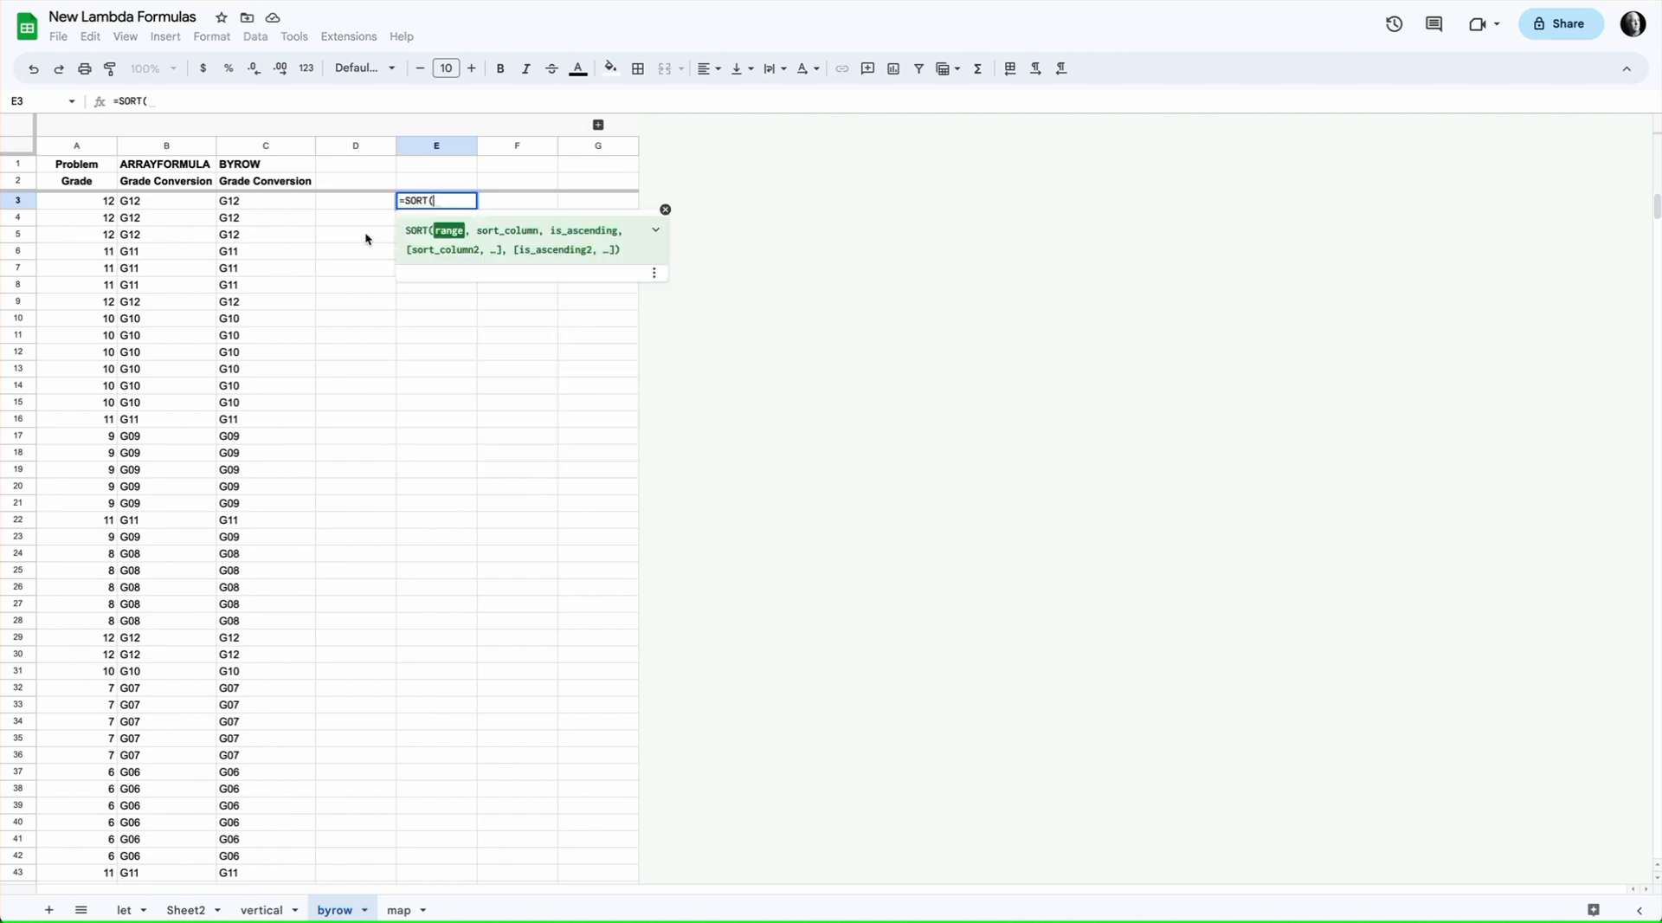
pyautogui.click(82, 147)
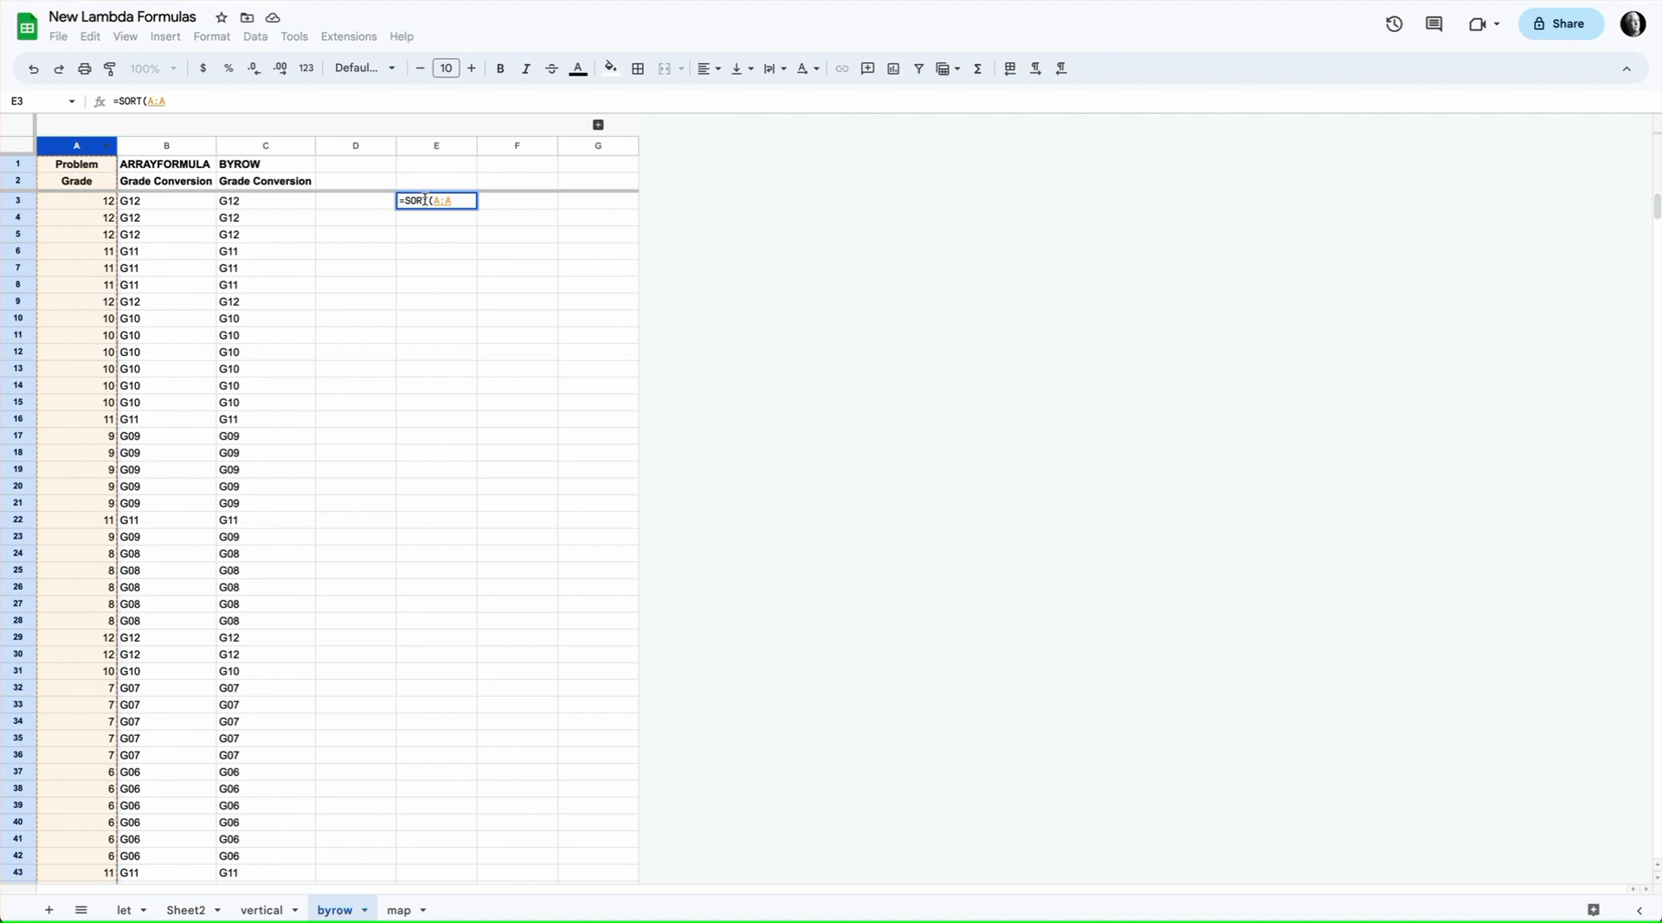
pyautogui.press('Return')
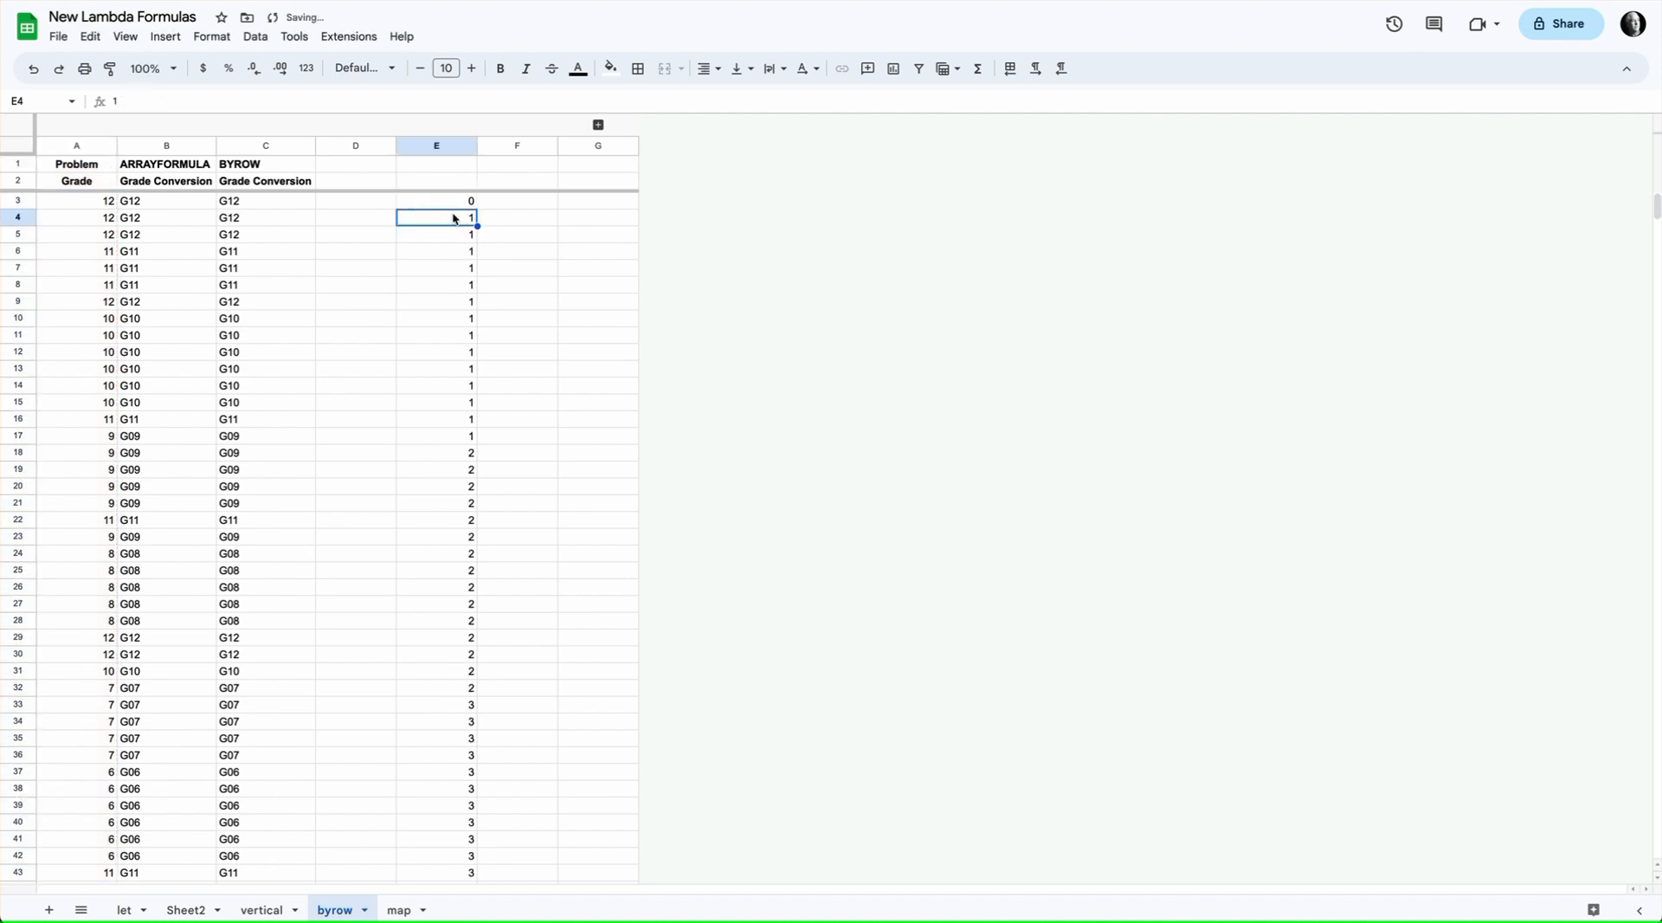
pyautogui.scroll(-10, 450, 694)
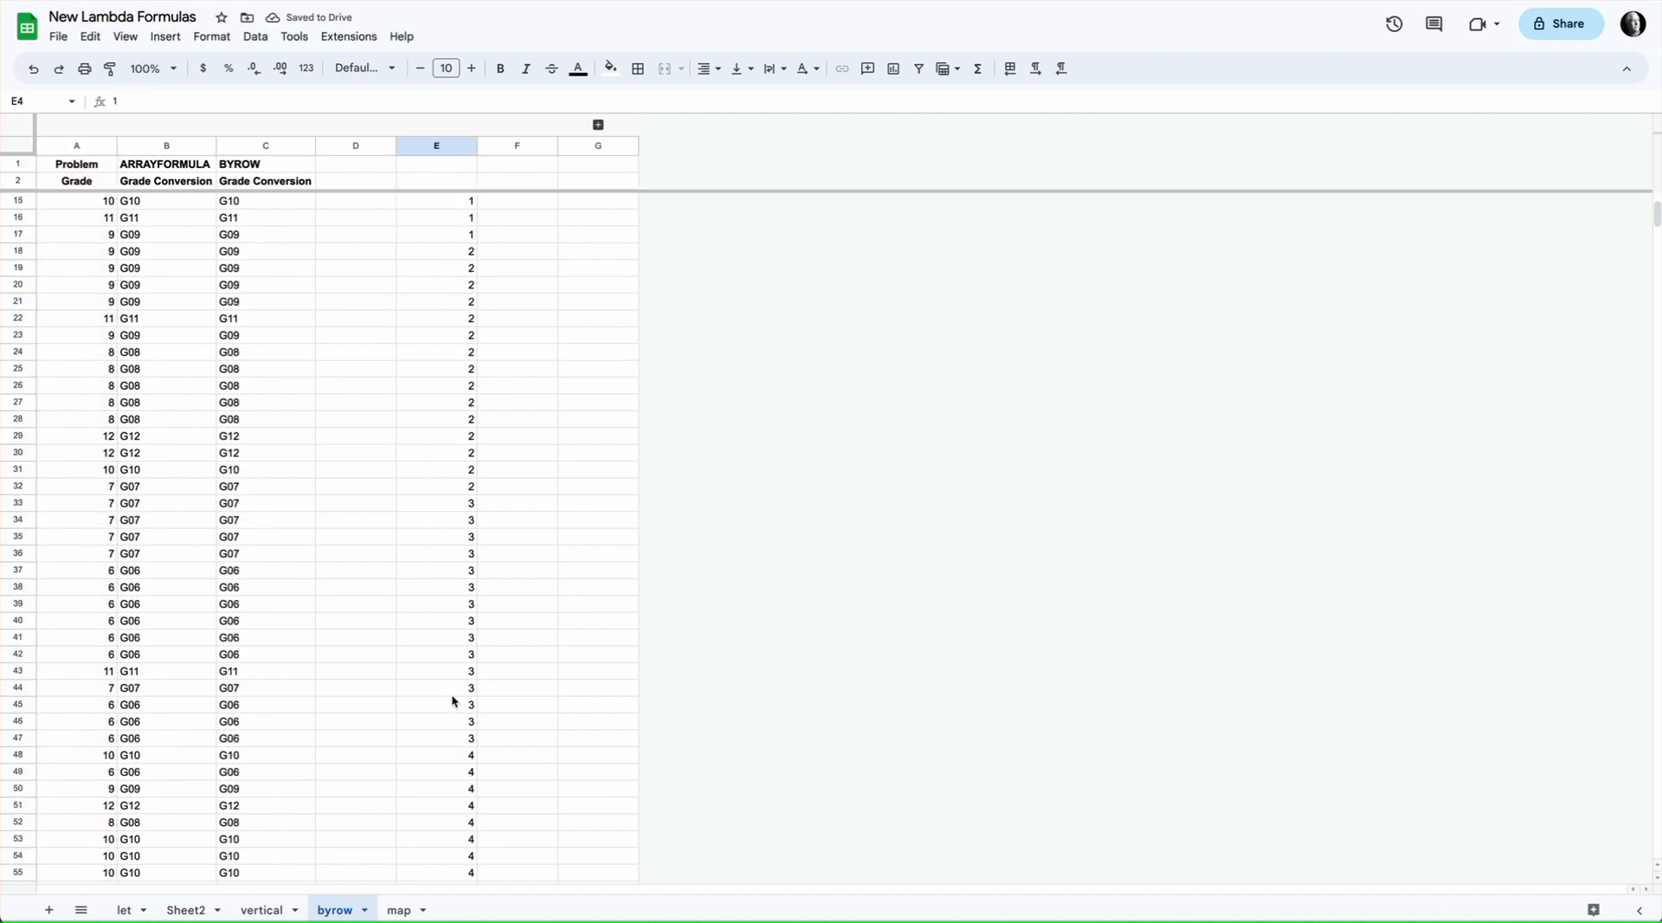
pyautogui.scroll(-20, 452, 695)
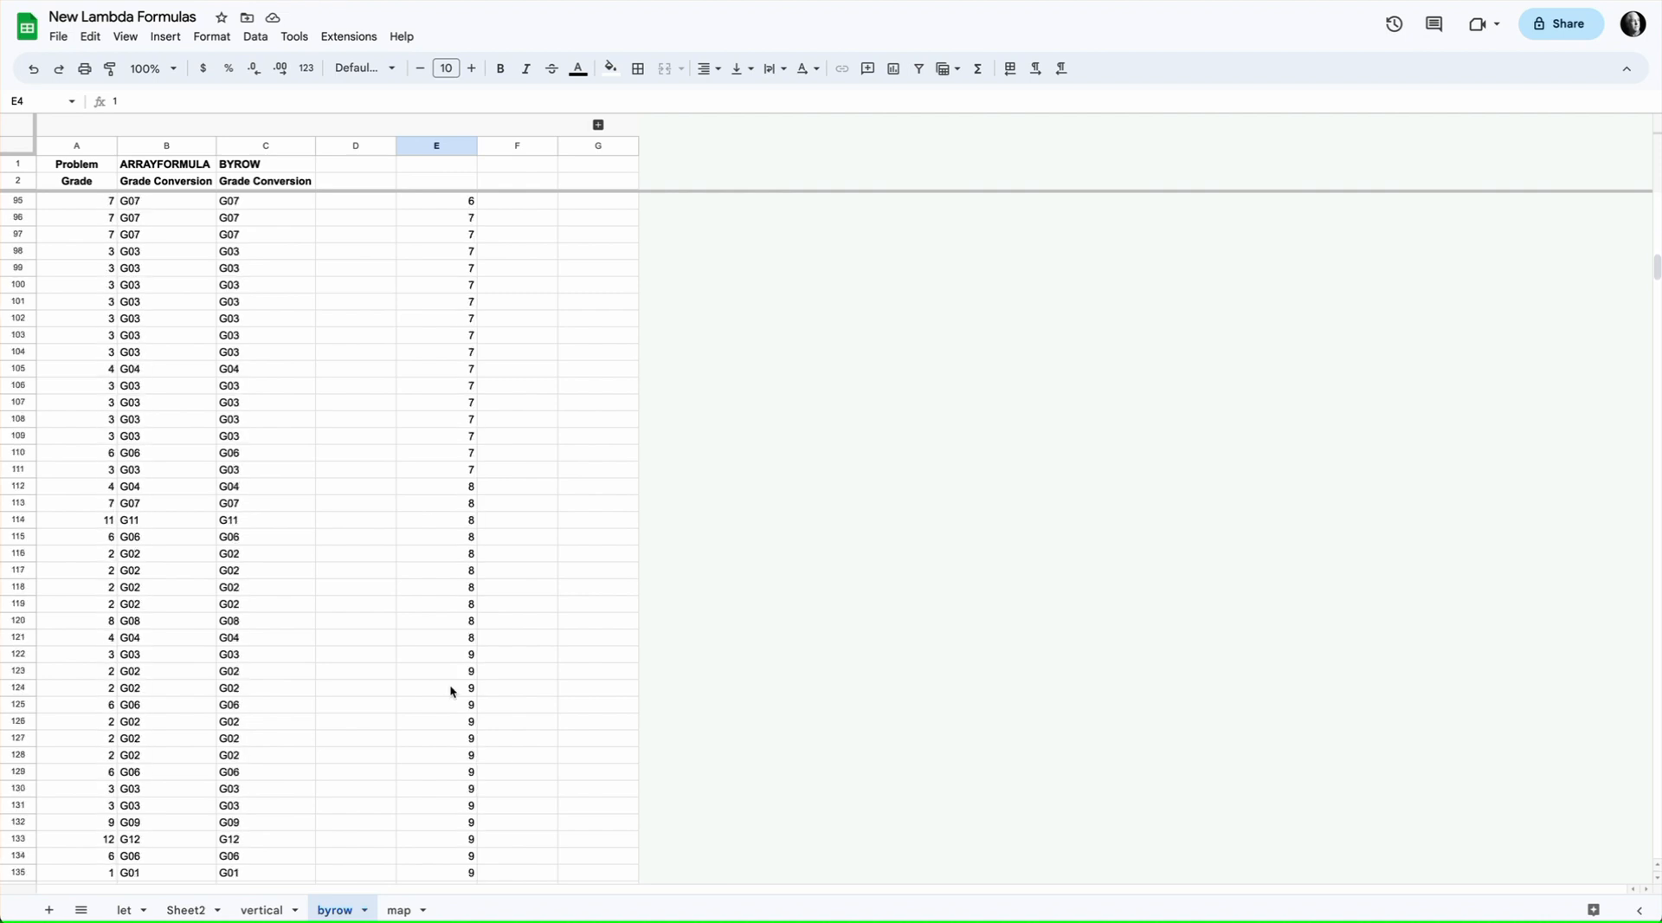
pyautogui.scroll(20, 449, 682)
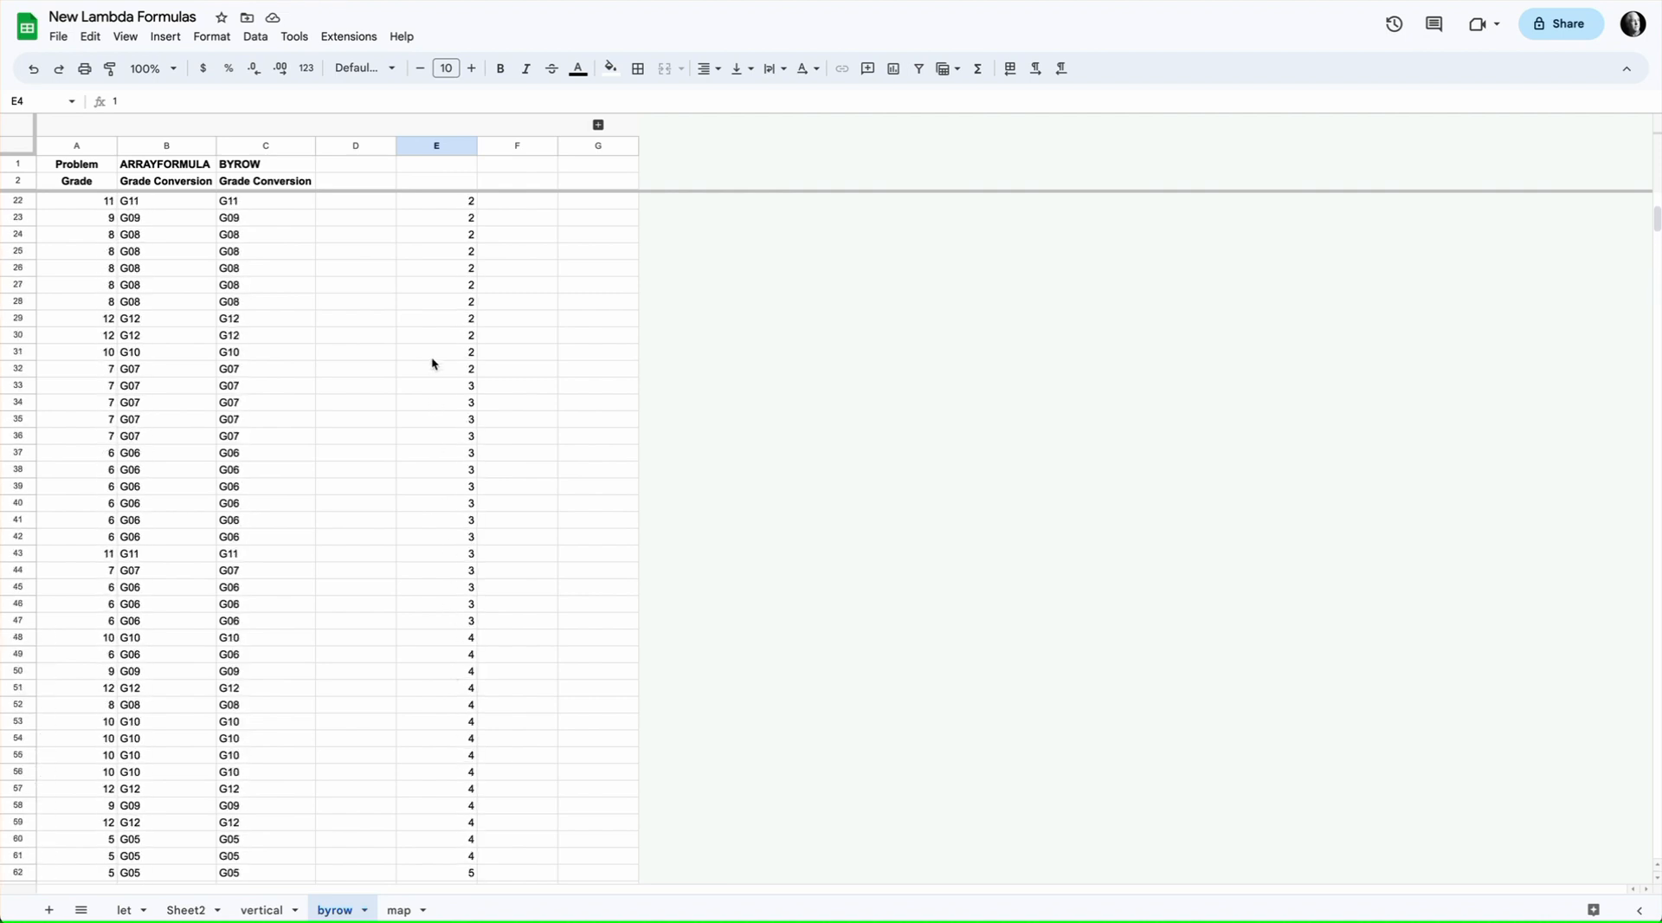
# Replace the formula in E3 with g1 and fill the series down to g12 in E14.
pyautogui.click(453, 207)
pyautogui.press('Delete')
pyautogui.write('g1')
pyautogui.press('Return')
pyautogui.click(437, 203)
pyautogui.doubleClick(435, 202)
pyautogui.press('Escape')
pyautogui.moveTo(477, 209); pyautogui.dragTo(474, 388)
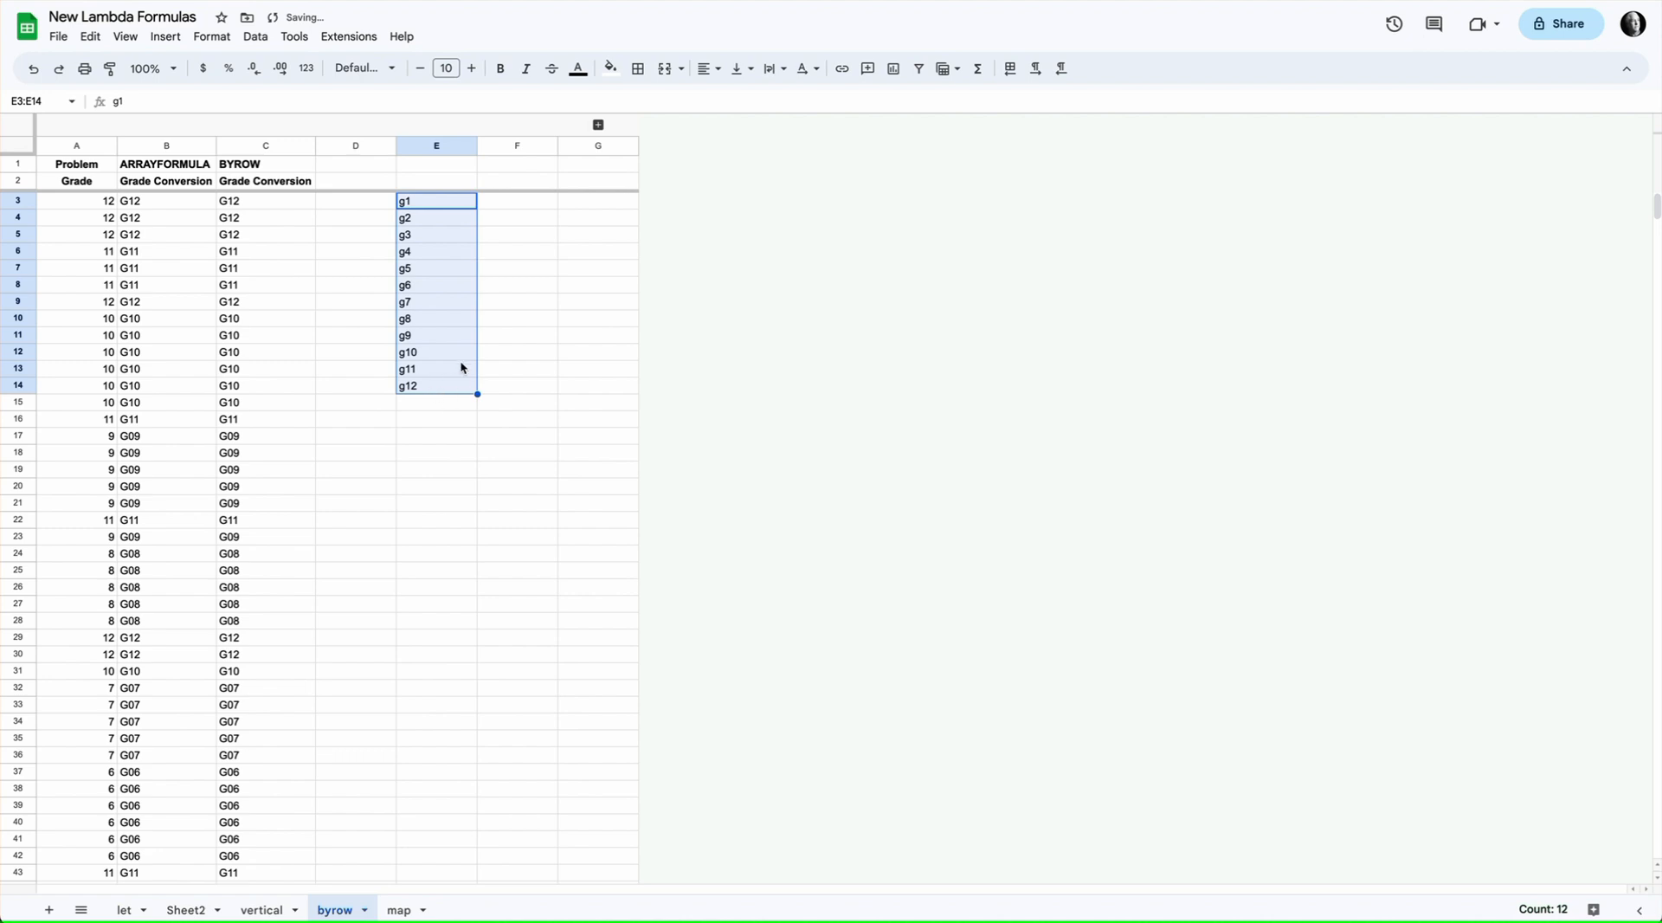
# Sort the list E3:E14 with a SORT formula in cell F3.
pyautogui.click(517, 201)
pyautogui.write('=sort')
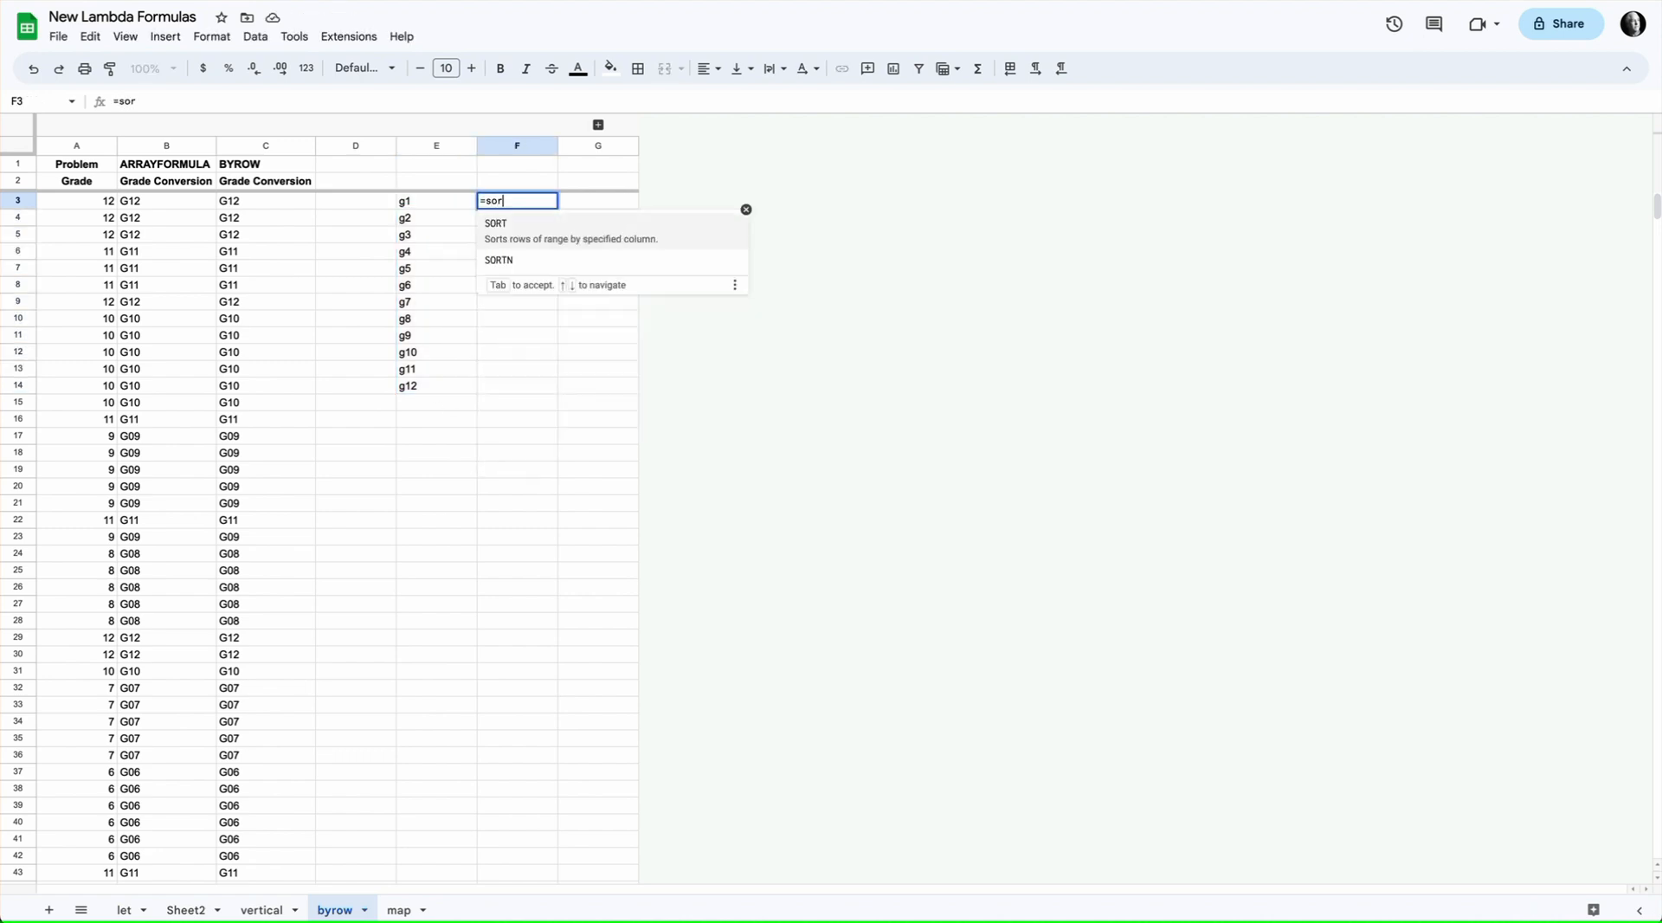
pyautogui.click(495, 232)
pyautogui.moveTo(432, 205); pyautogui.dragTo(441, 391)
pyautogui.press('Return')
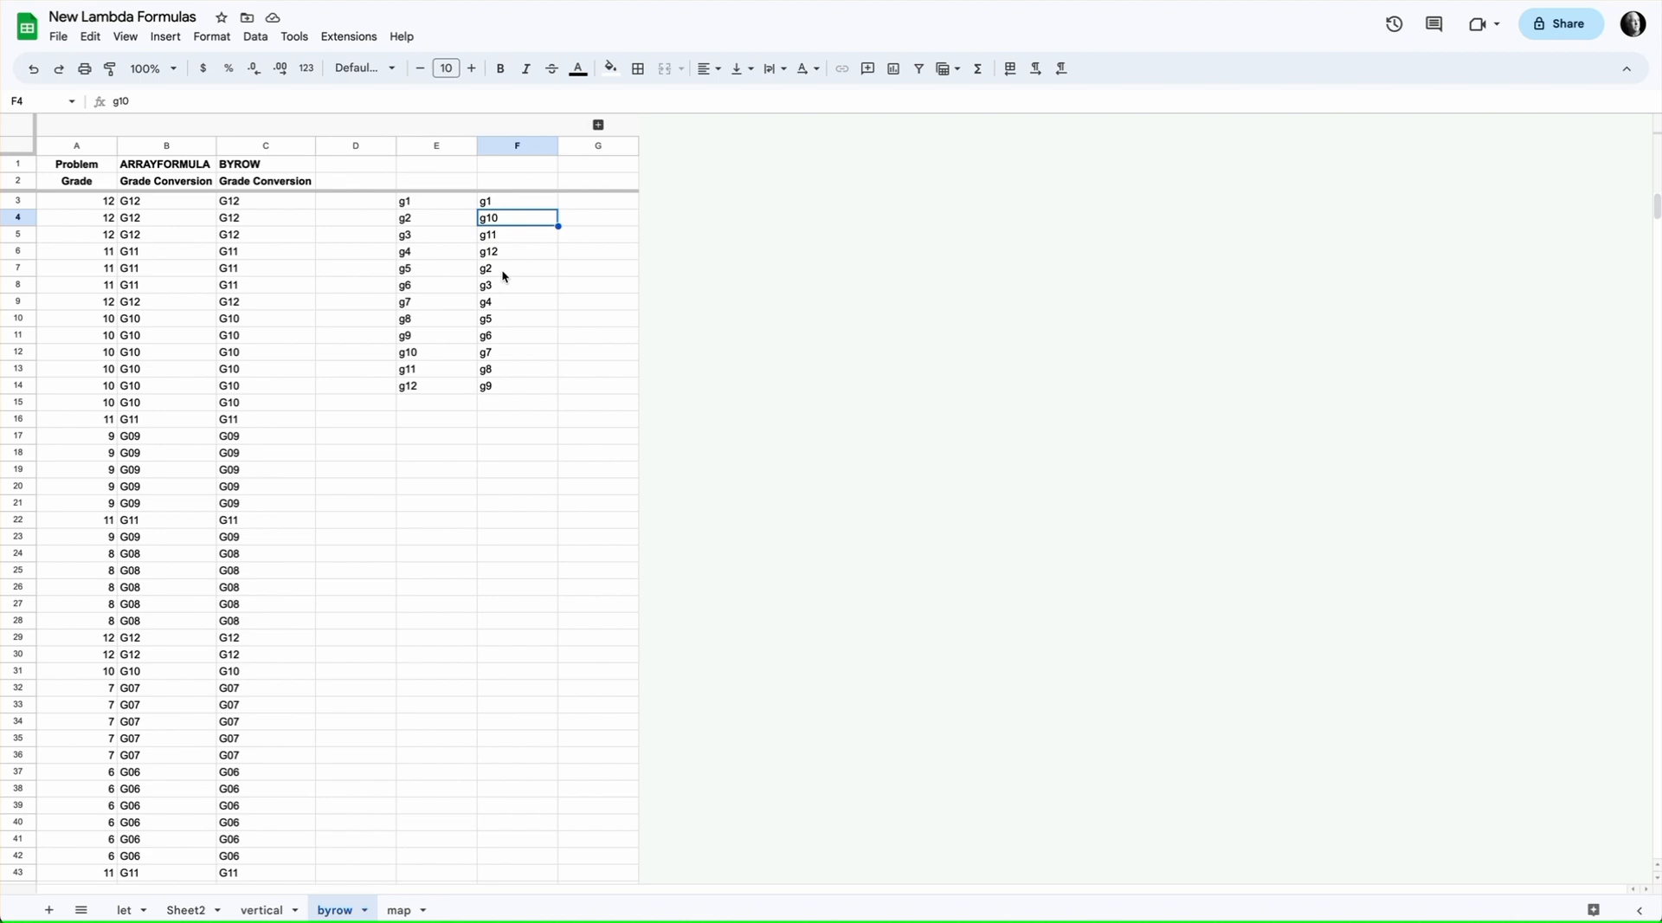
pyautogui.click(508, 202)
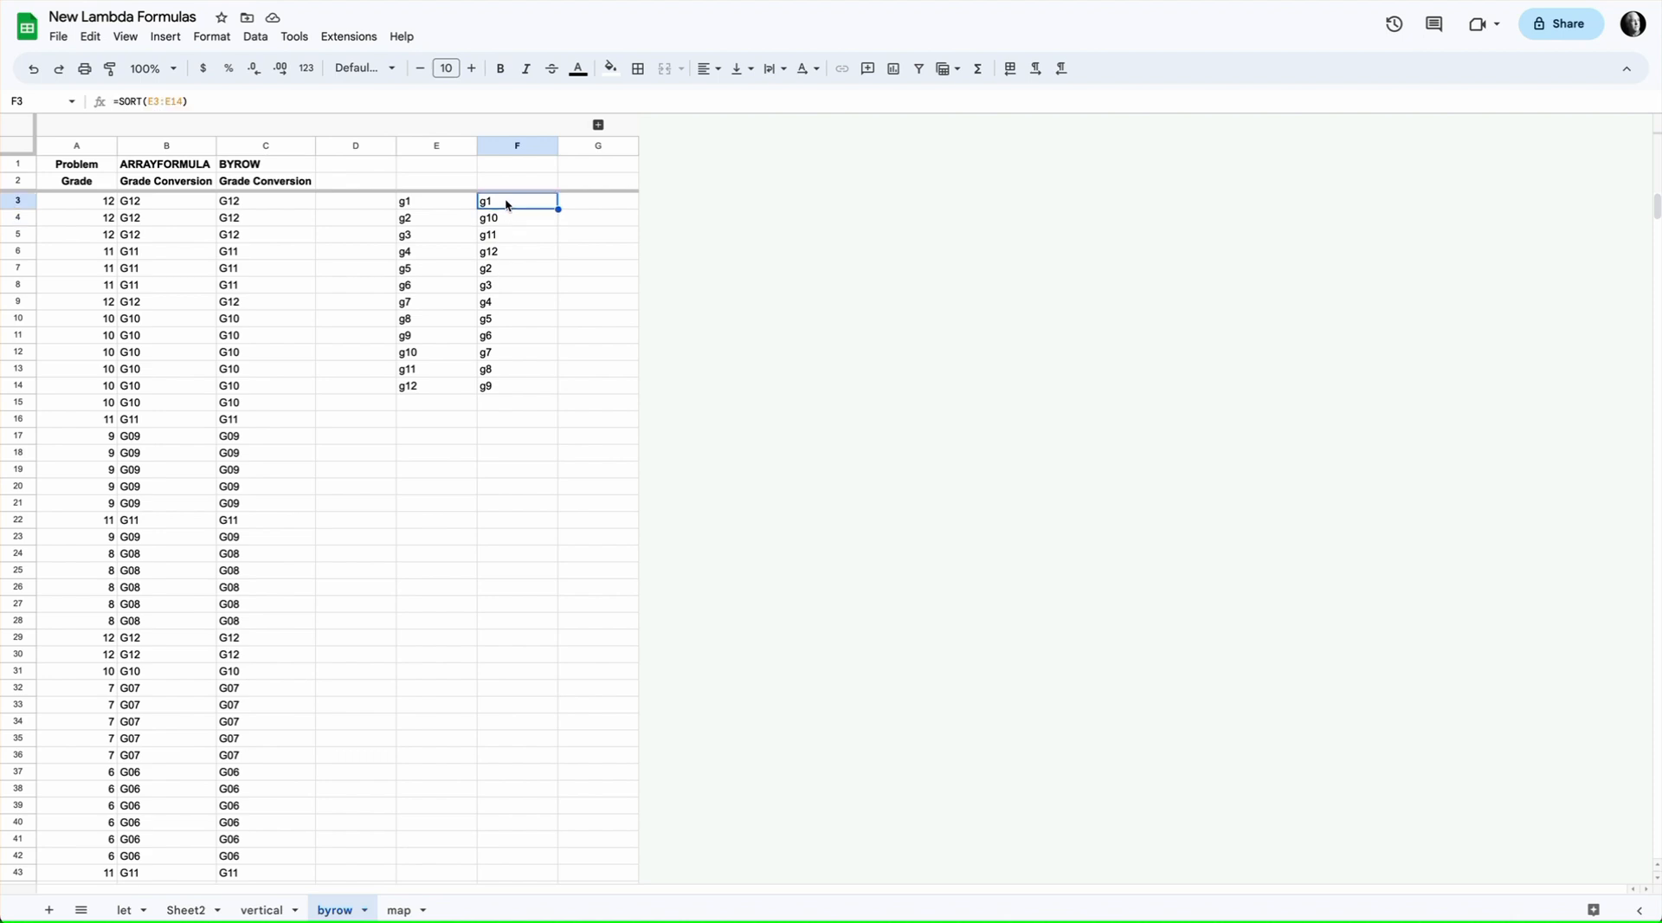
pyautogui.press('Delete')
pyautogui.hotkey('ctrl', 'z')
# Change E3 to g01 and fill the zero-padded series down to g09 in E11.
pyautogui.click(407, 200)
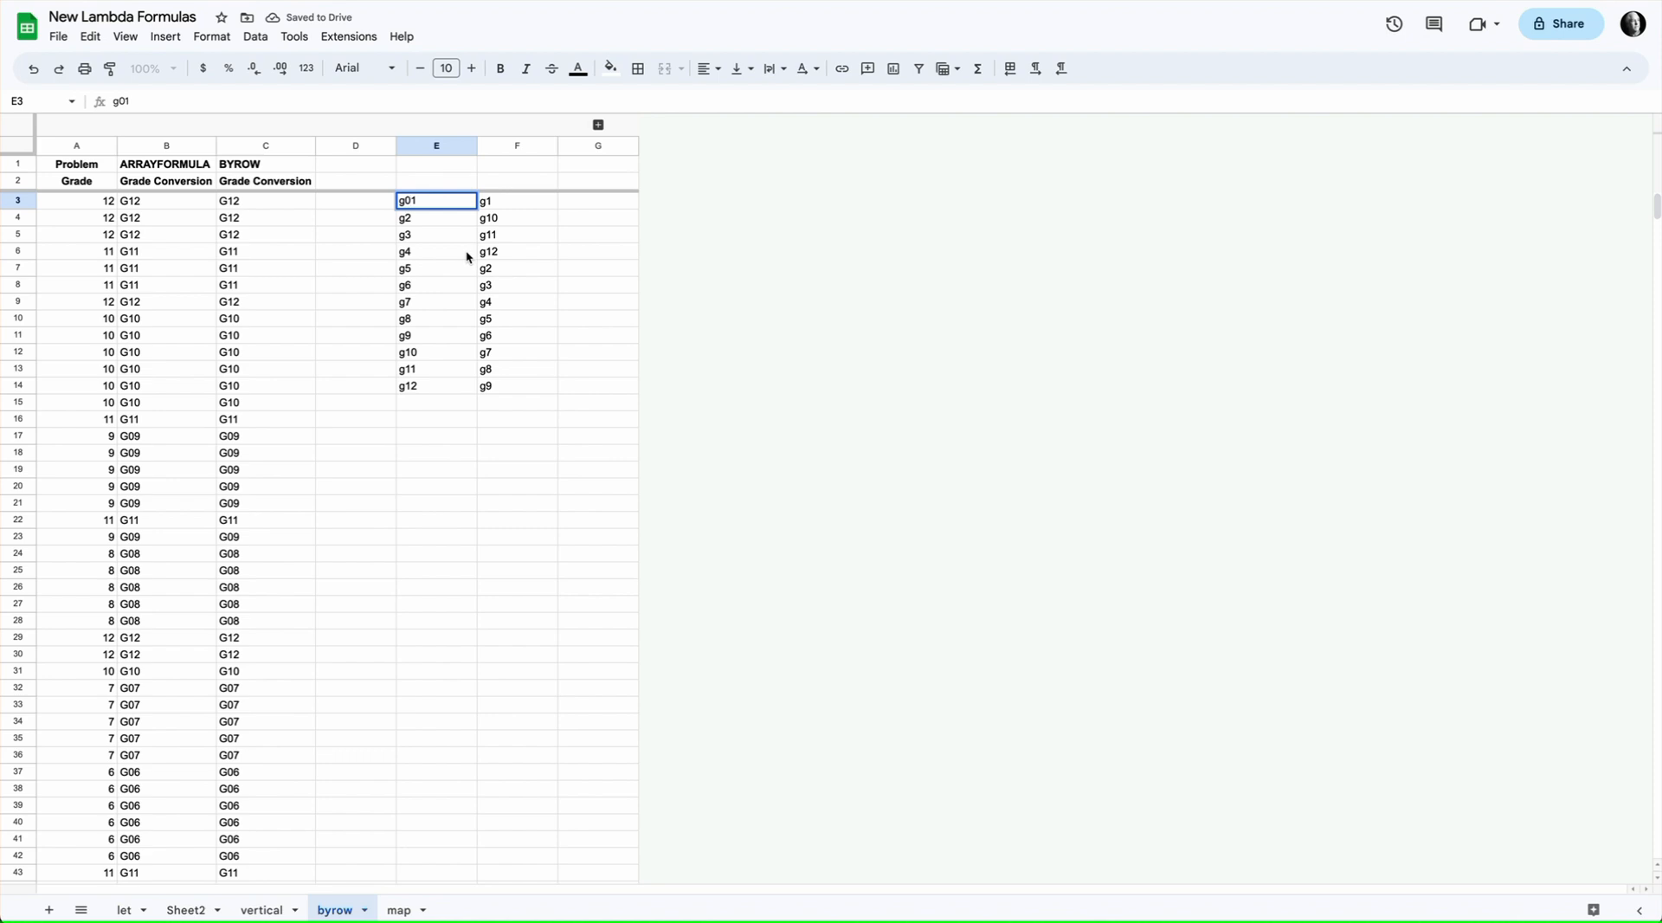
pyautogui.press('Return')
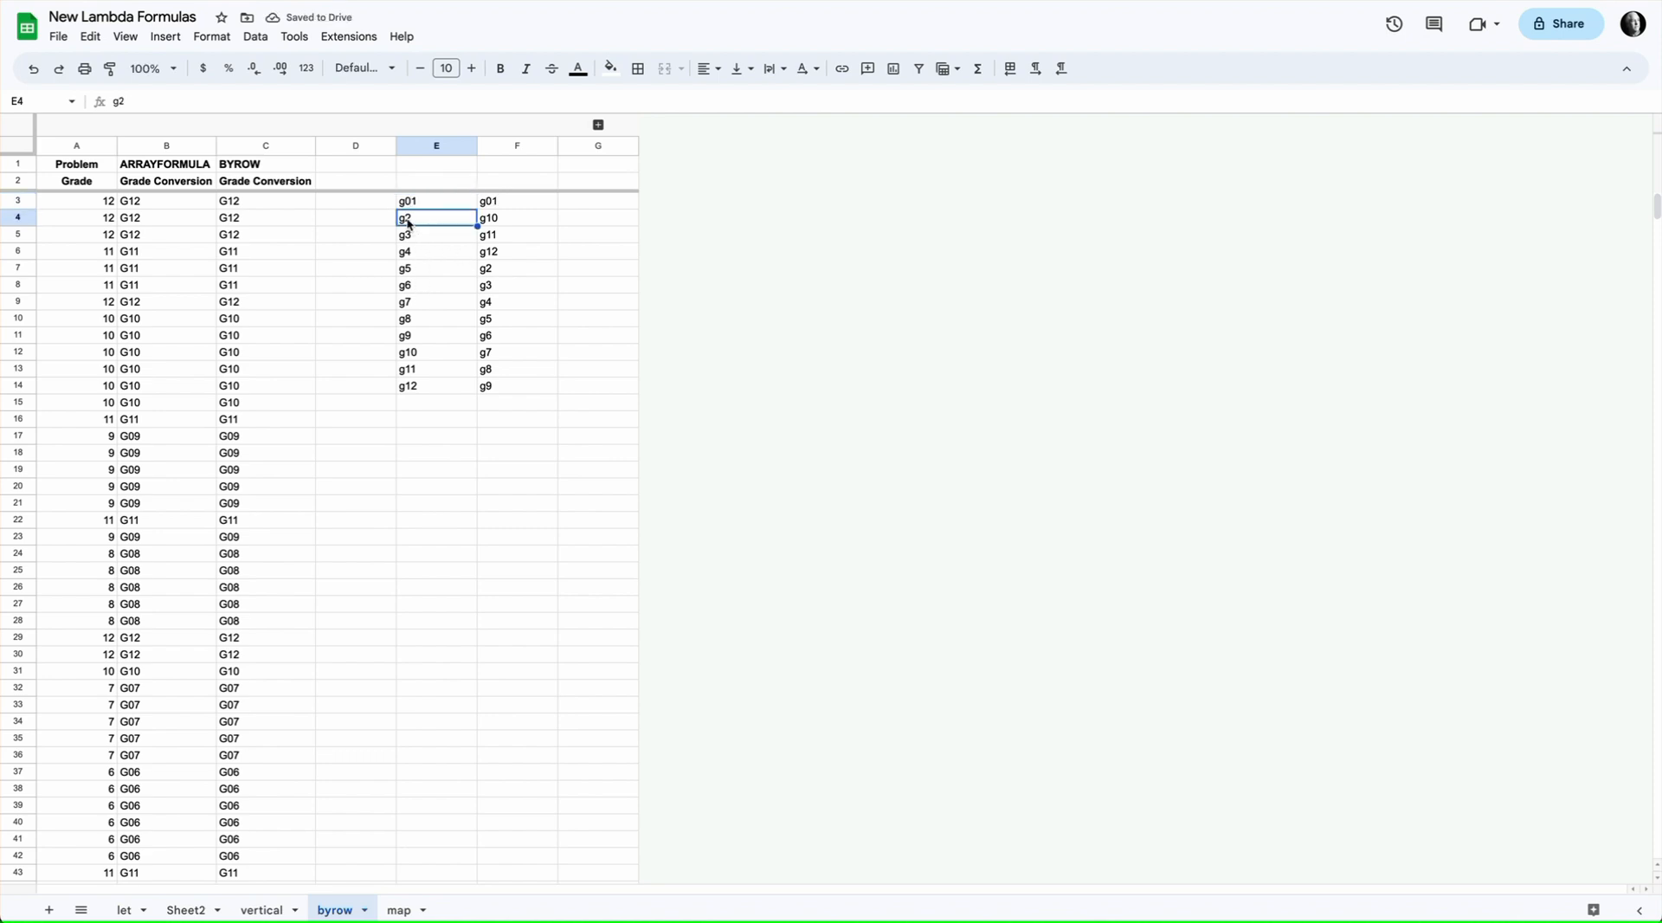
pyautogui.click(433, 209)
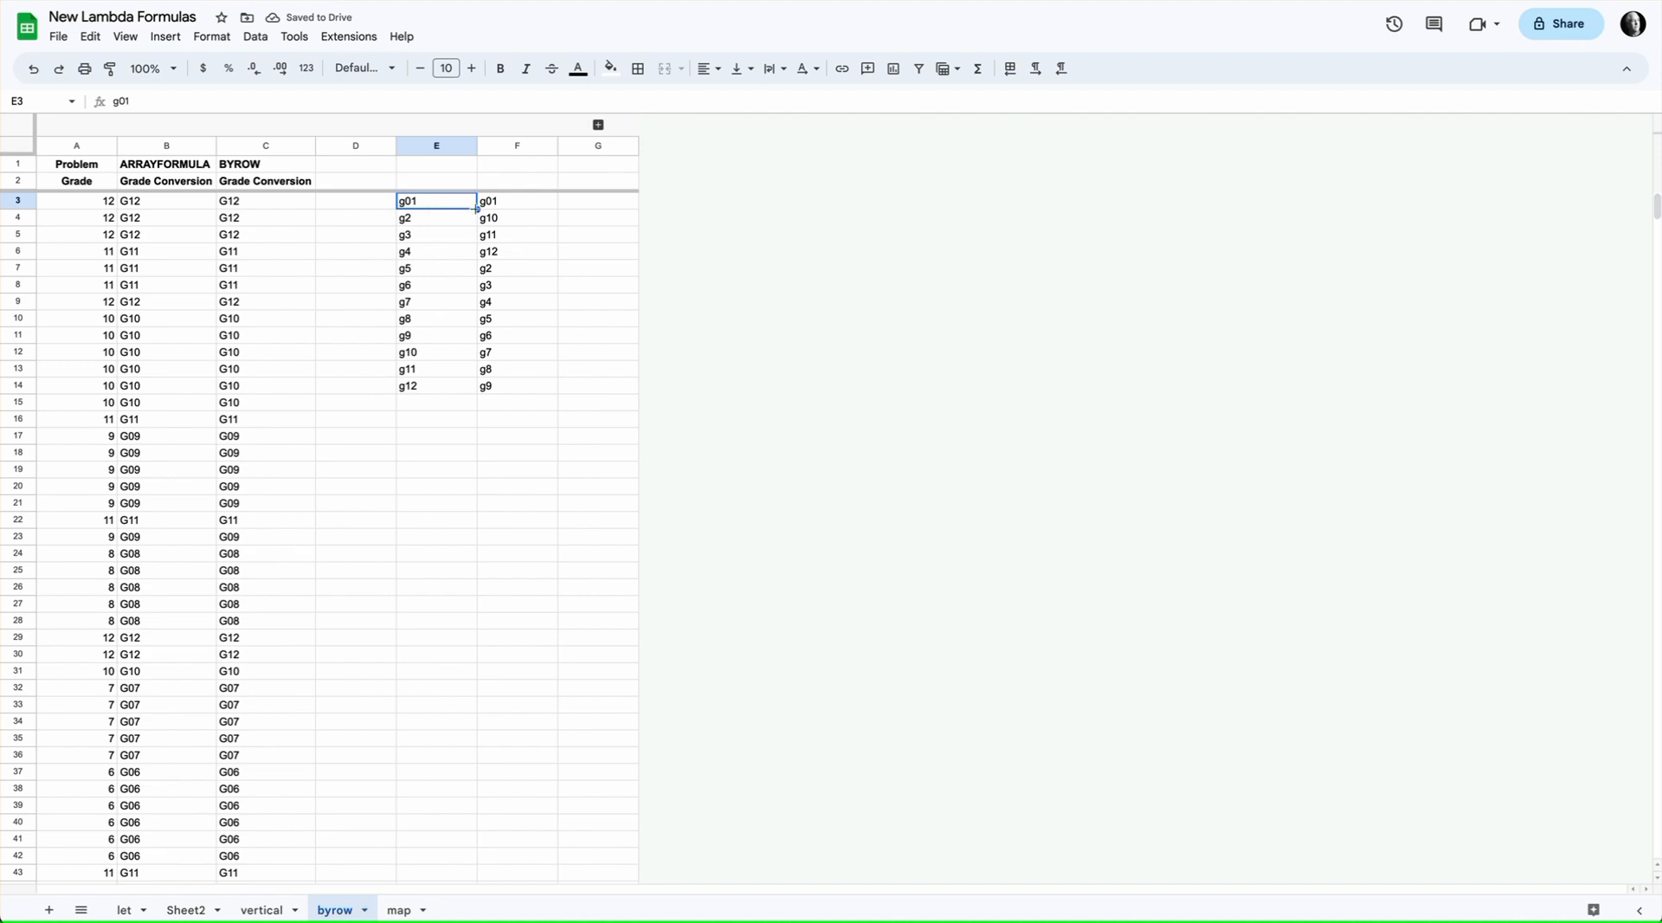
pyautogui.moveTo(476, 210); pyautogui.dragTo(461, 336)
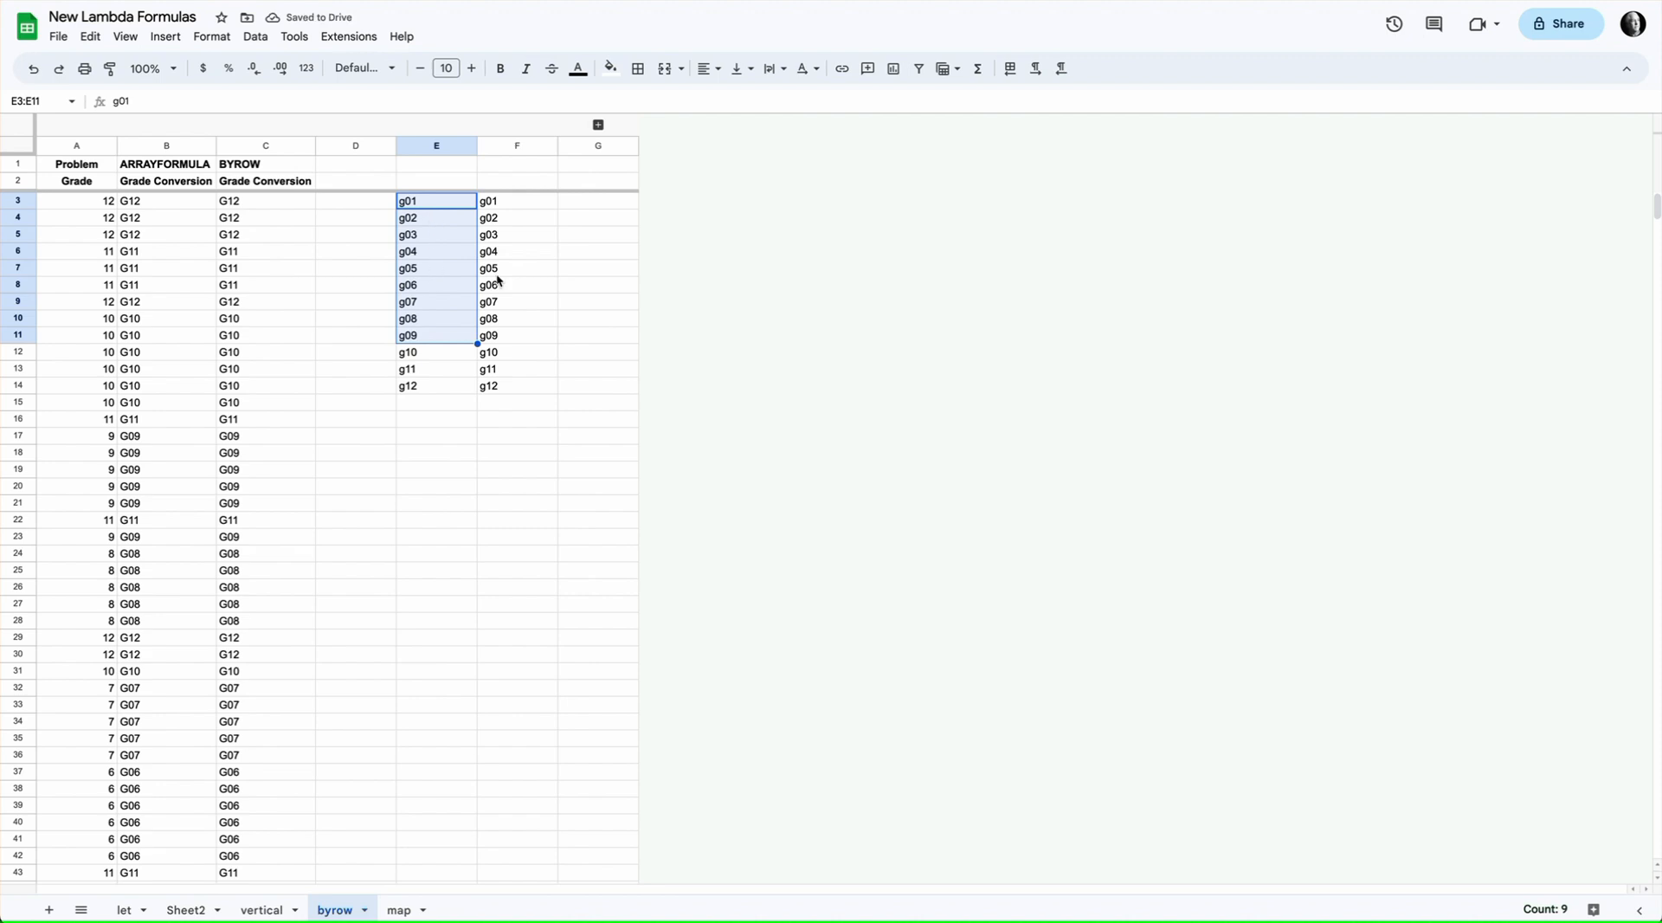
# Clear the sample list and its sorted copy from E3:F14.
pyautogui.click(599, 241)
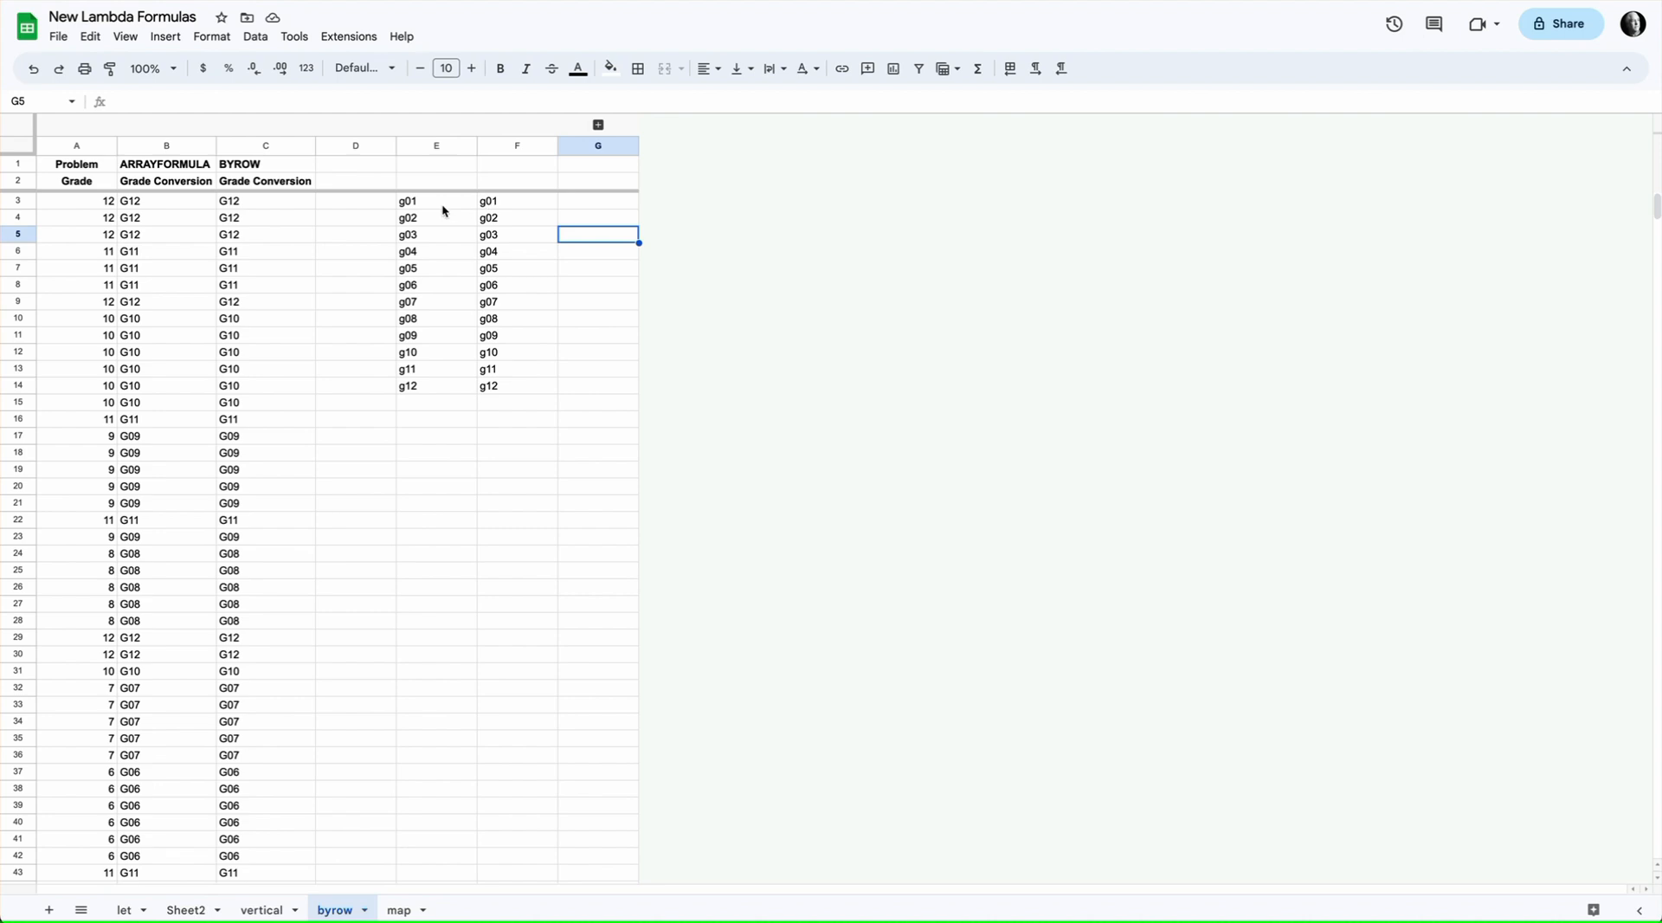
pyautogui.moveTo(447, 206); pyautogui.dragTo(489, 386)
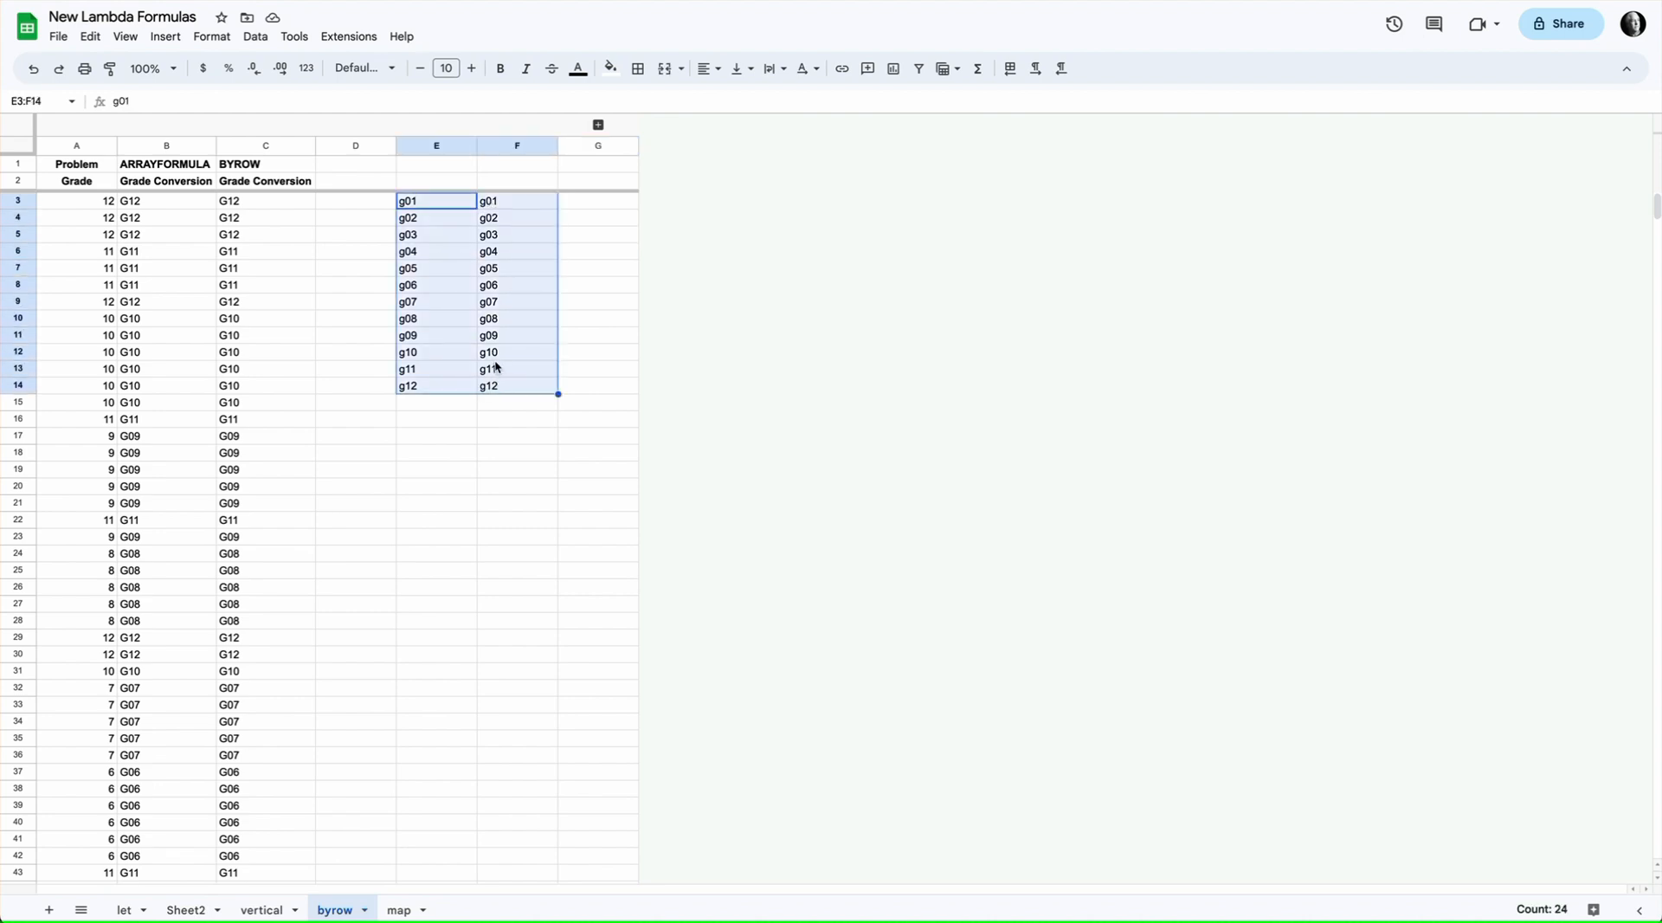
pyautogui.press('Delete')
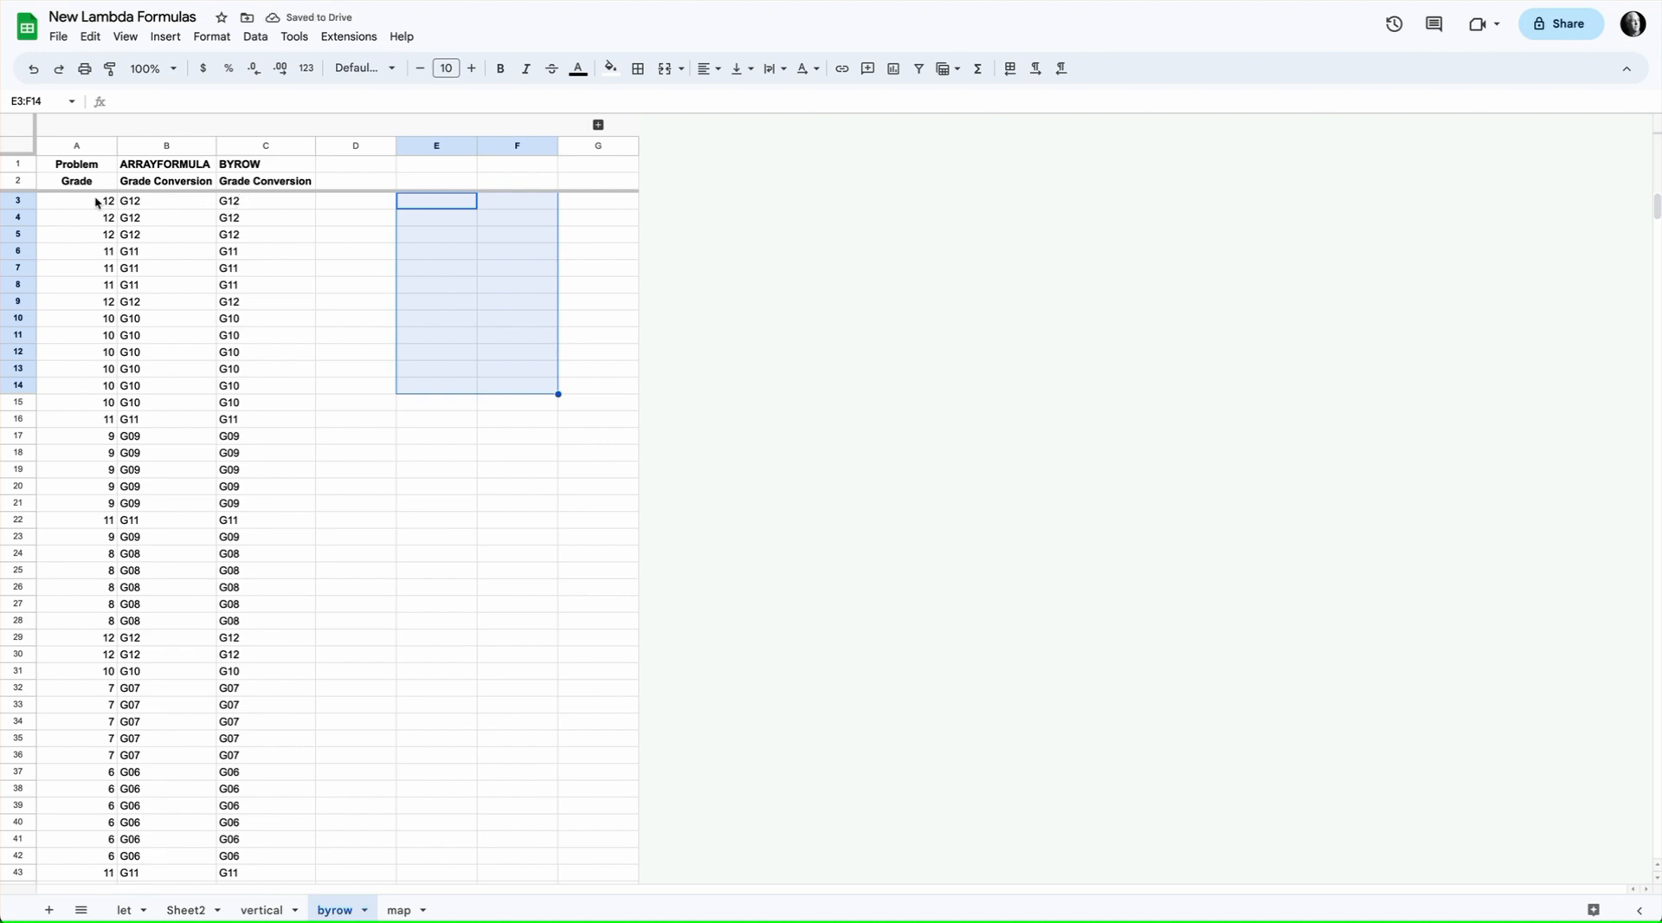
# Examine the Grade Conversion formulas in B2 and C2, comparing how they use ARRAYFORMULA, LET and BYROW.
pyautogui.click(98, 202)
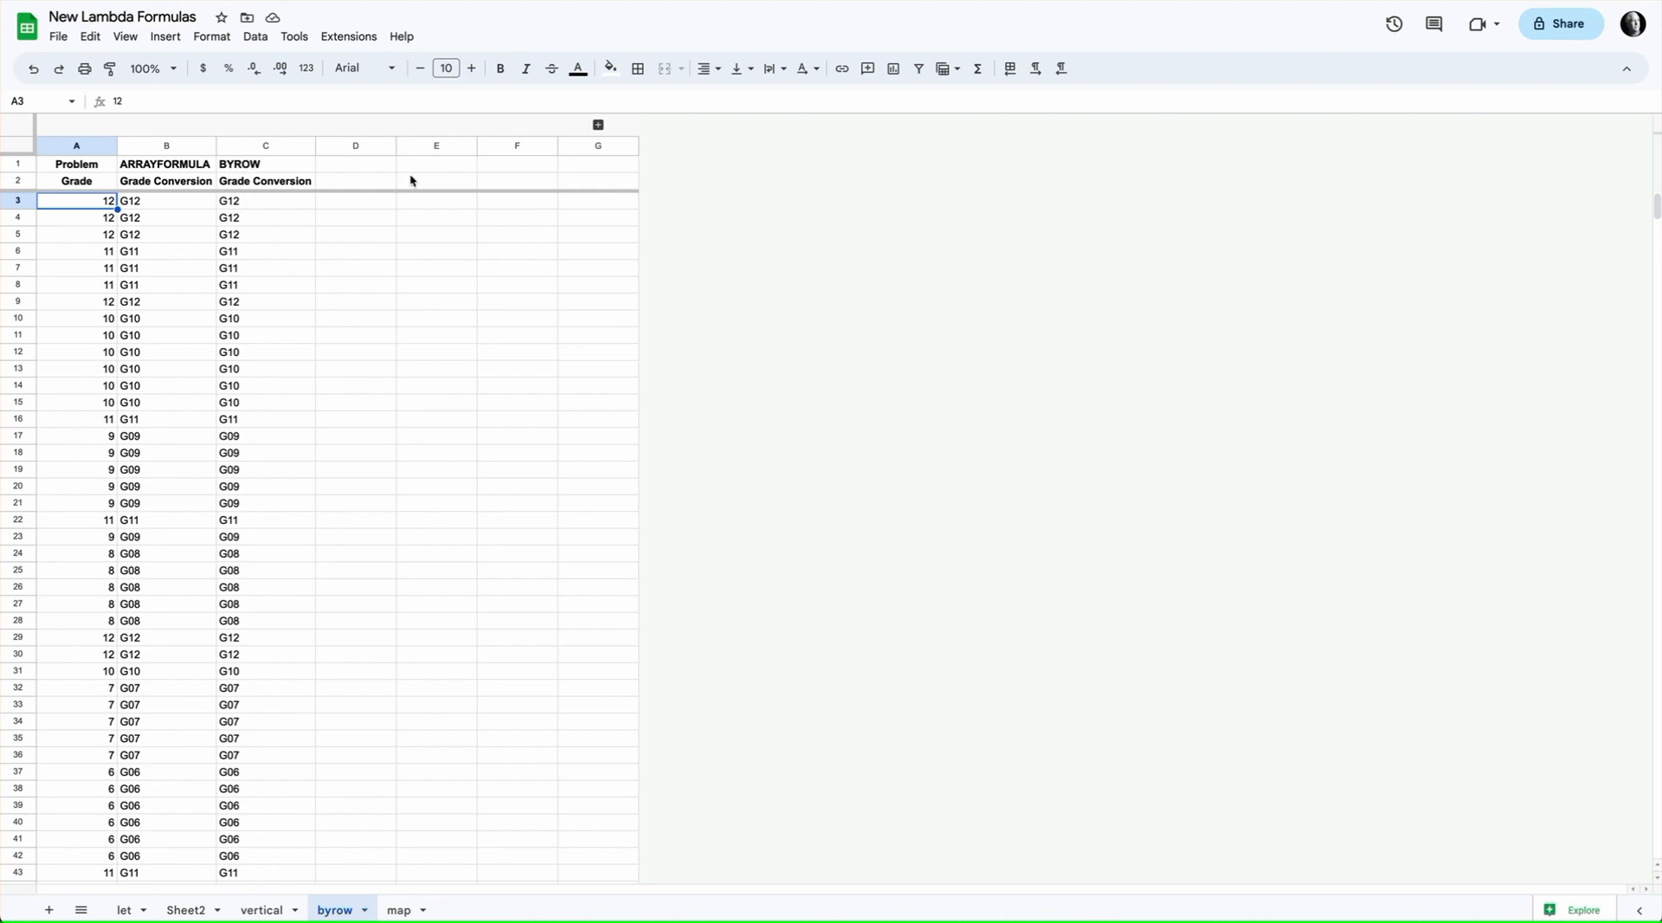
pyautogui.click(365, 206)
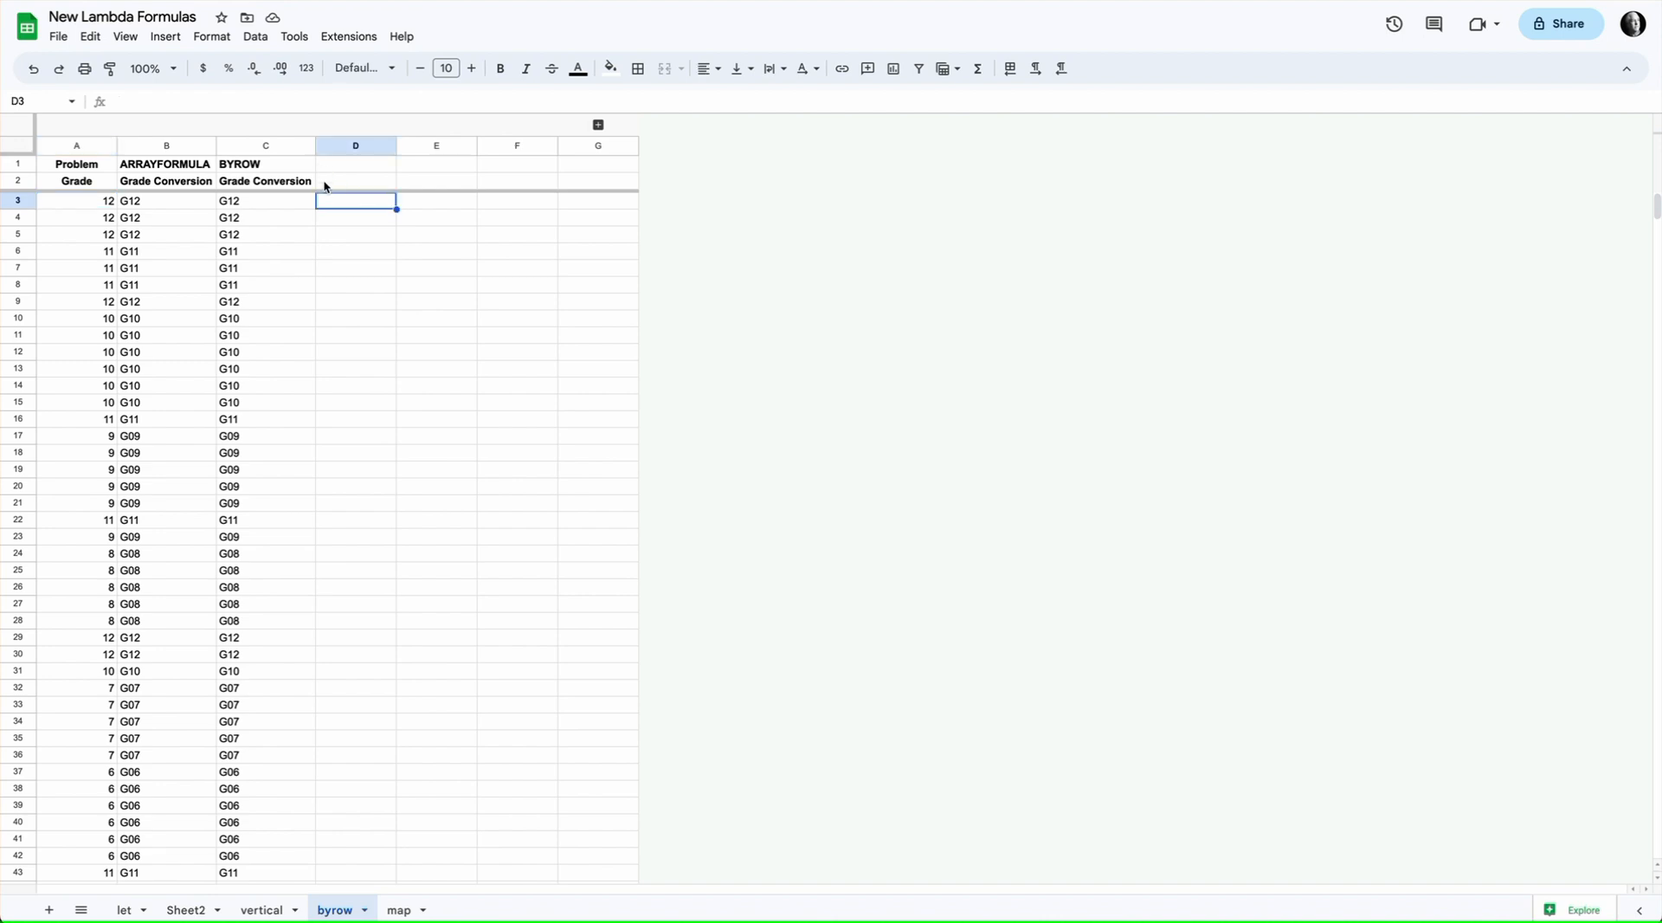
pyautogui.click(284, 182)
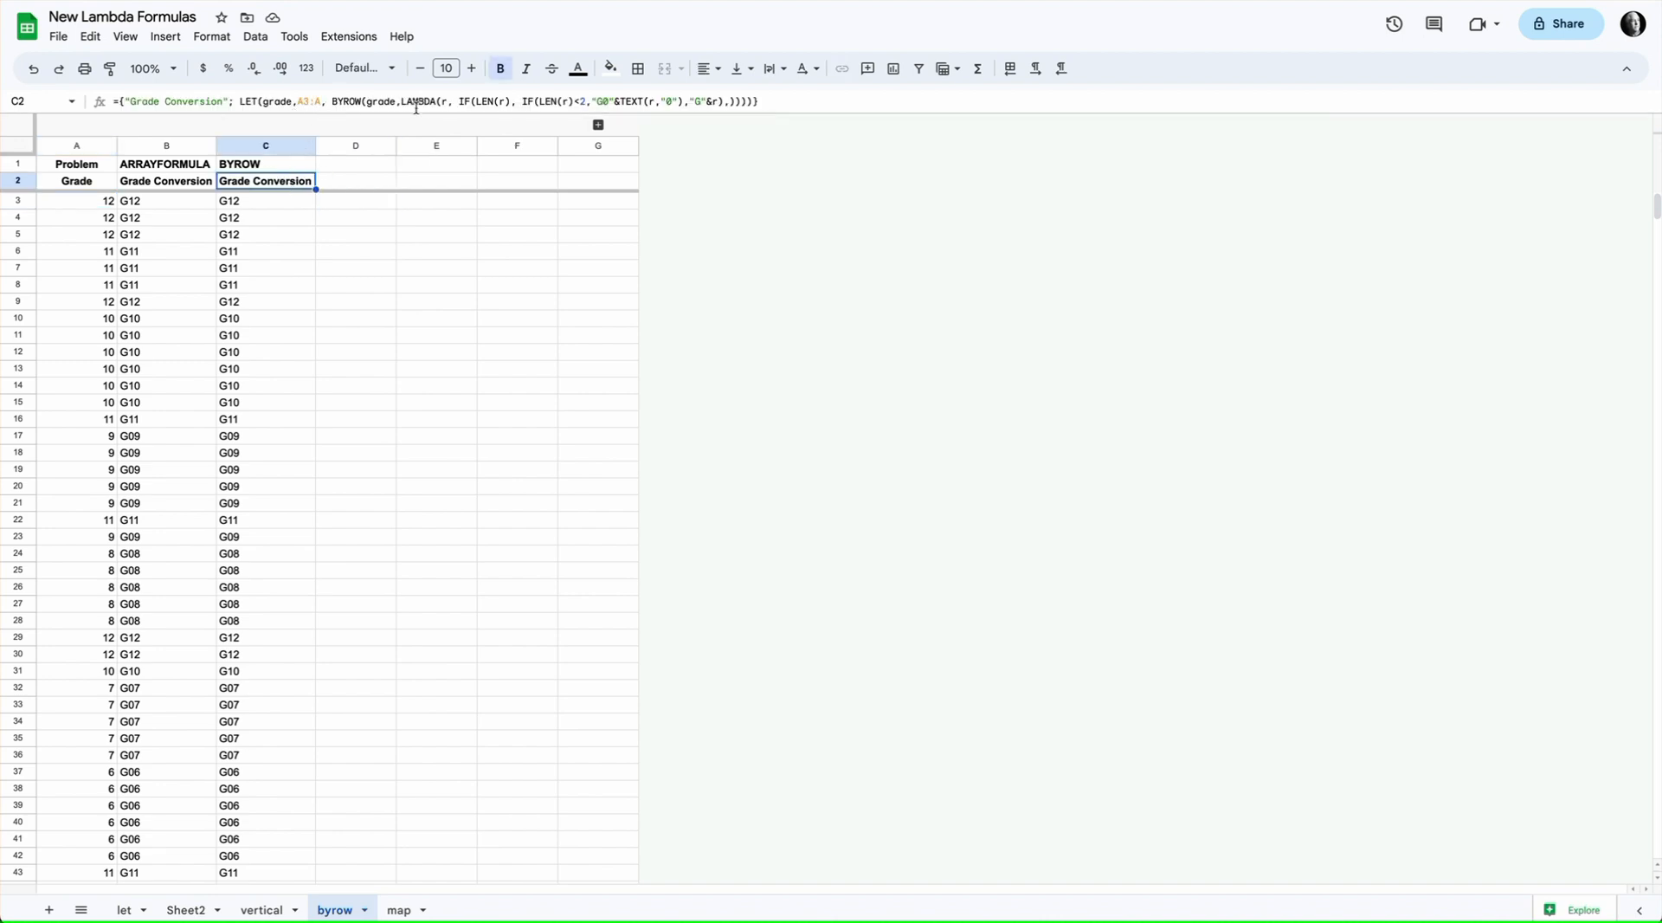
pyautogui.click(179, 184)
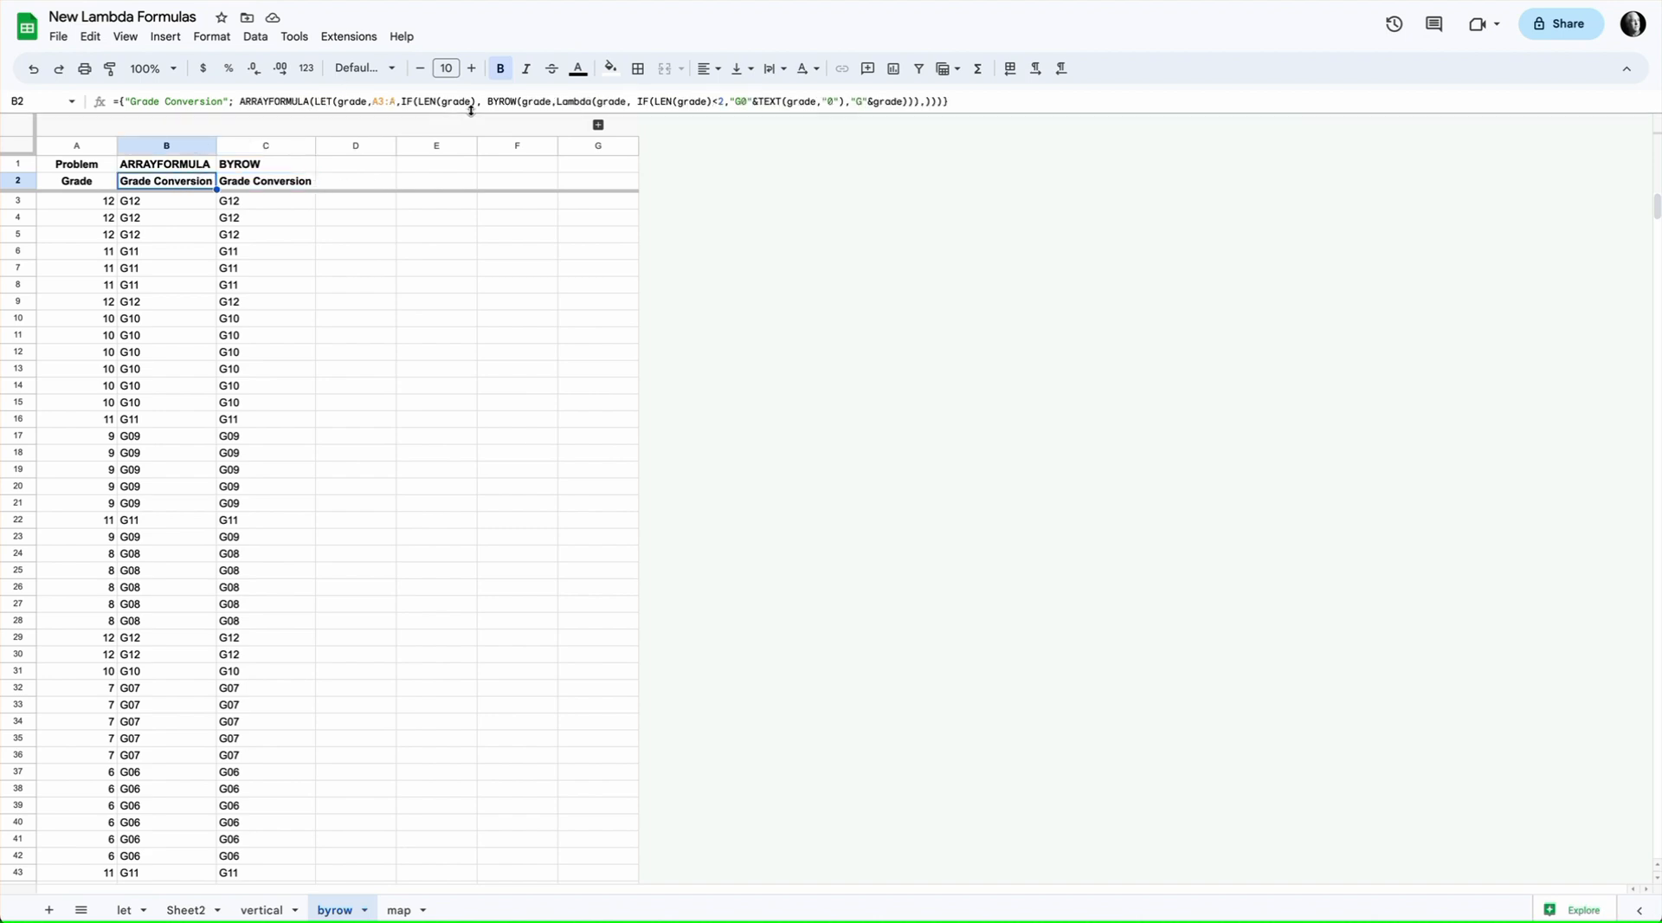
pyautogui.click(318, 101)
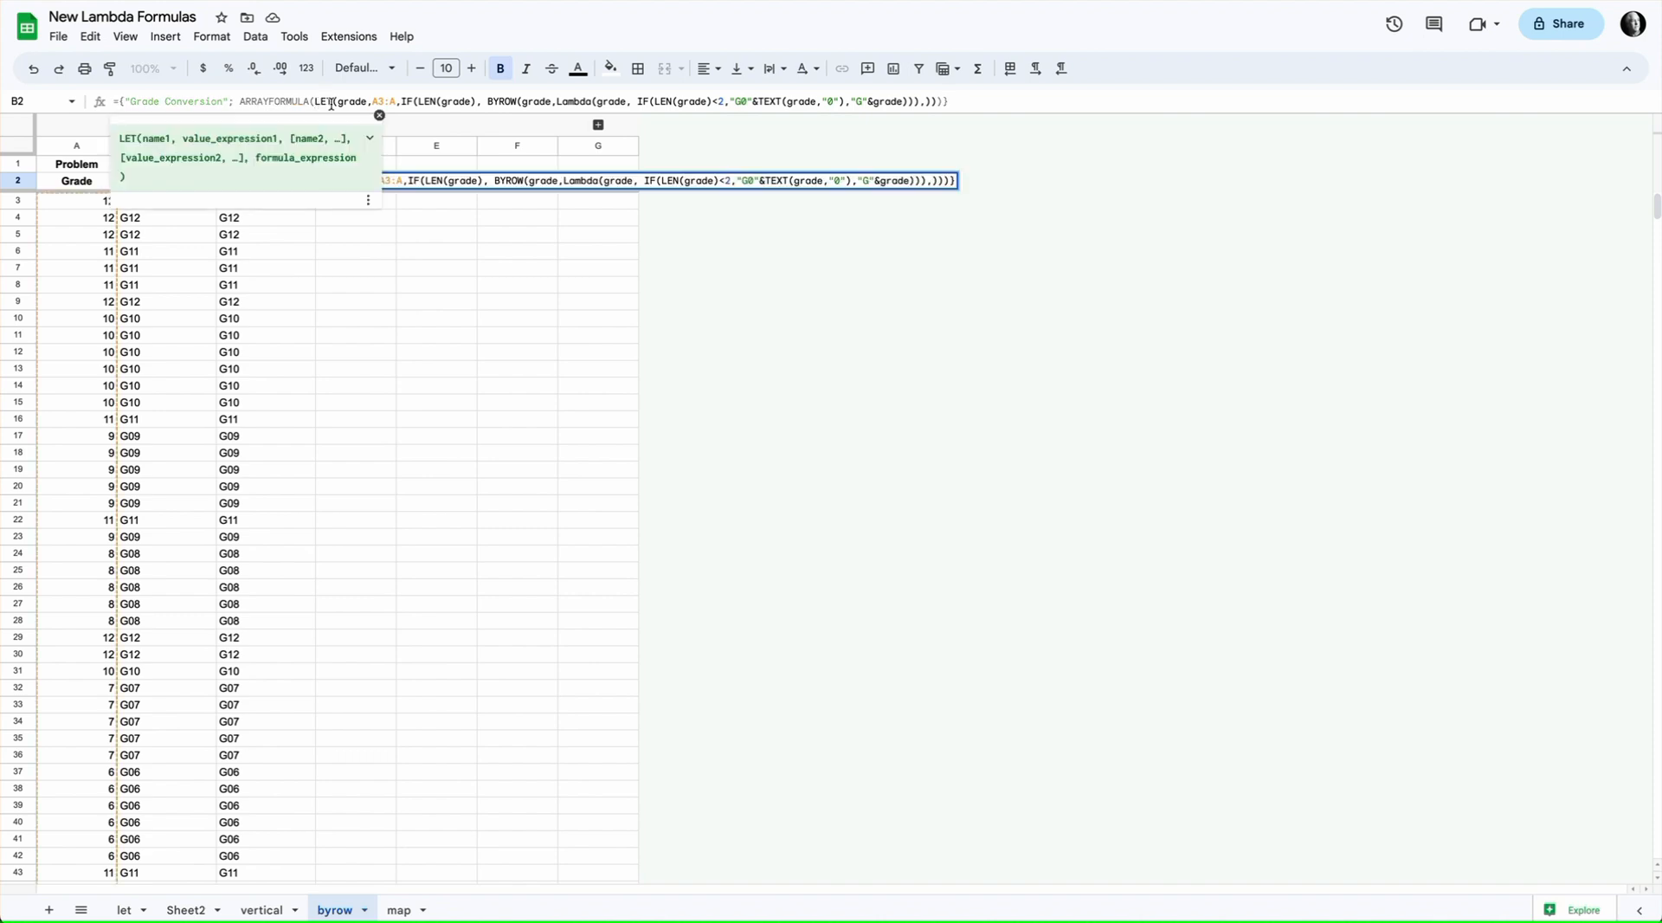
pyautogui.click(429, 102)
pyautogui.click(516, 103)
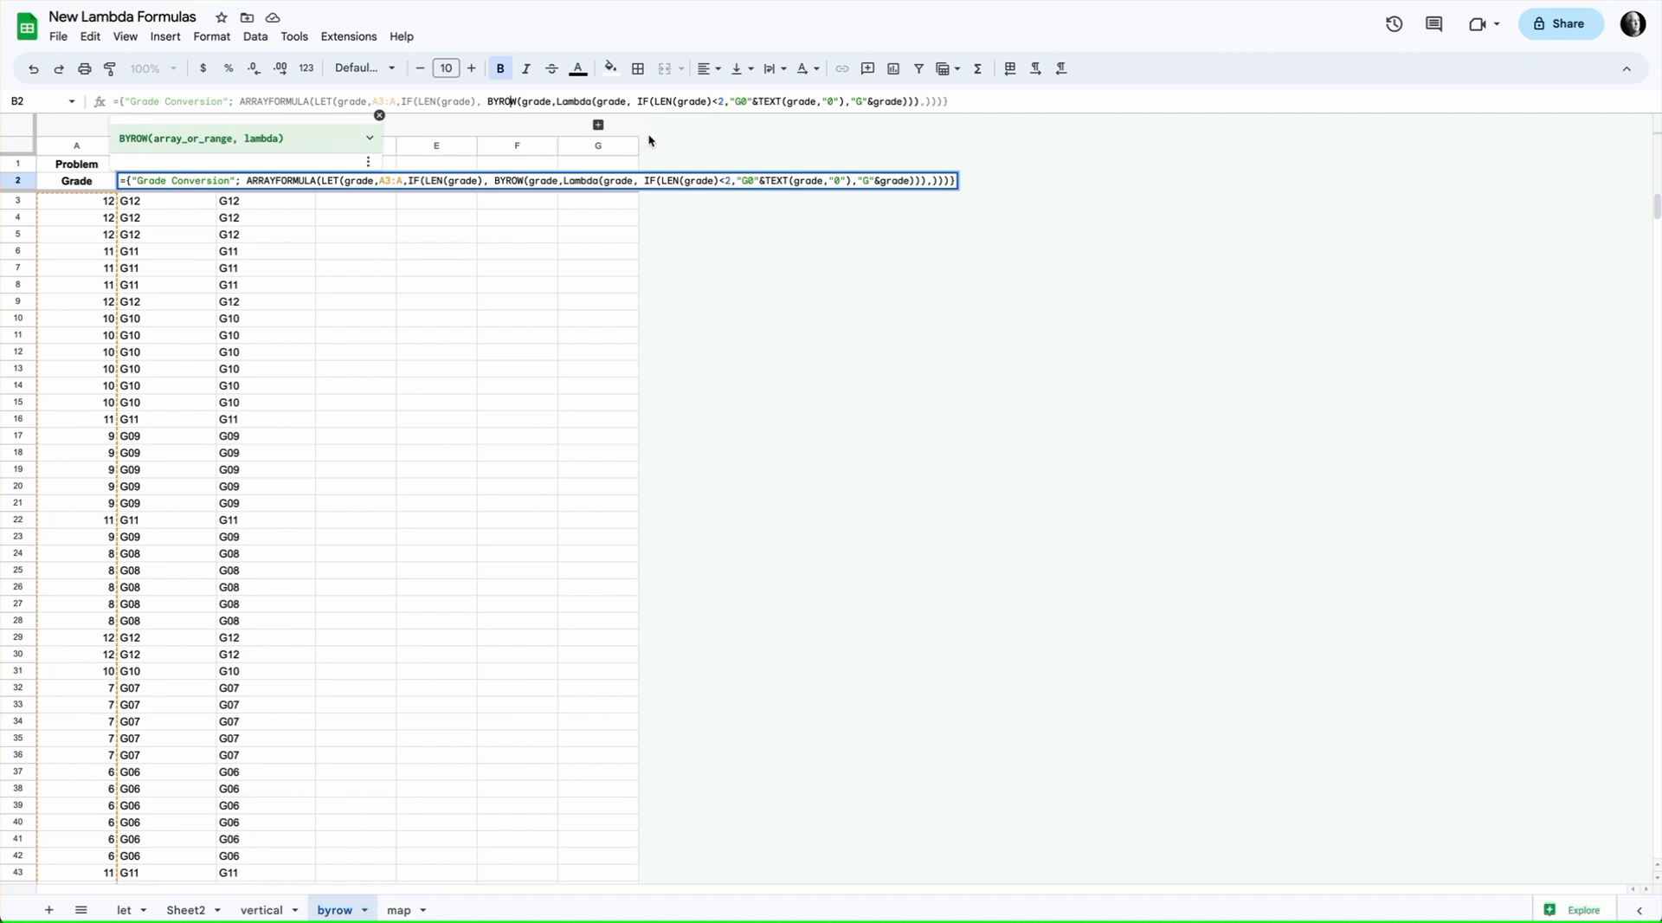
pyautogui.press('Return')
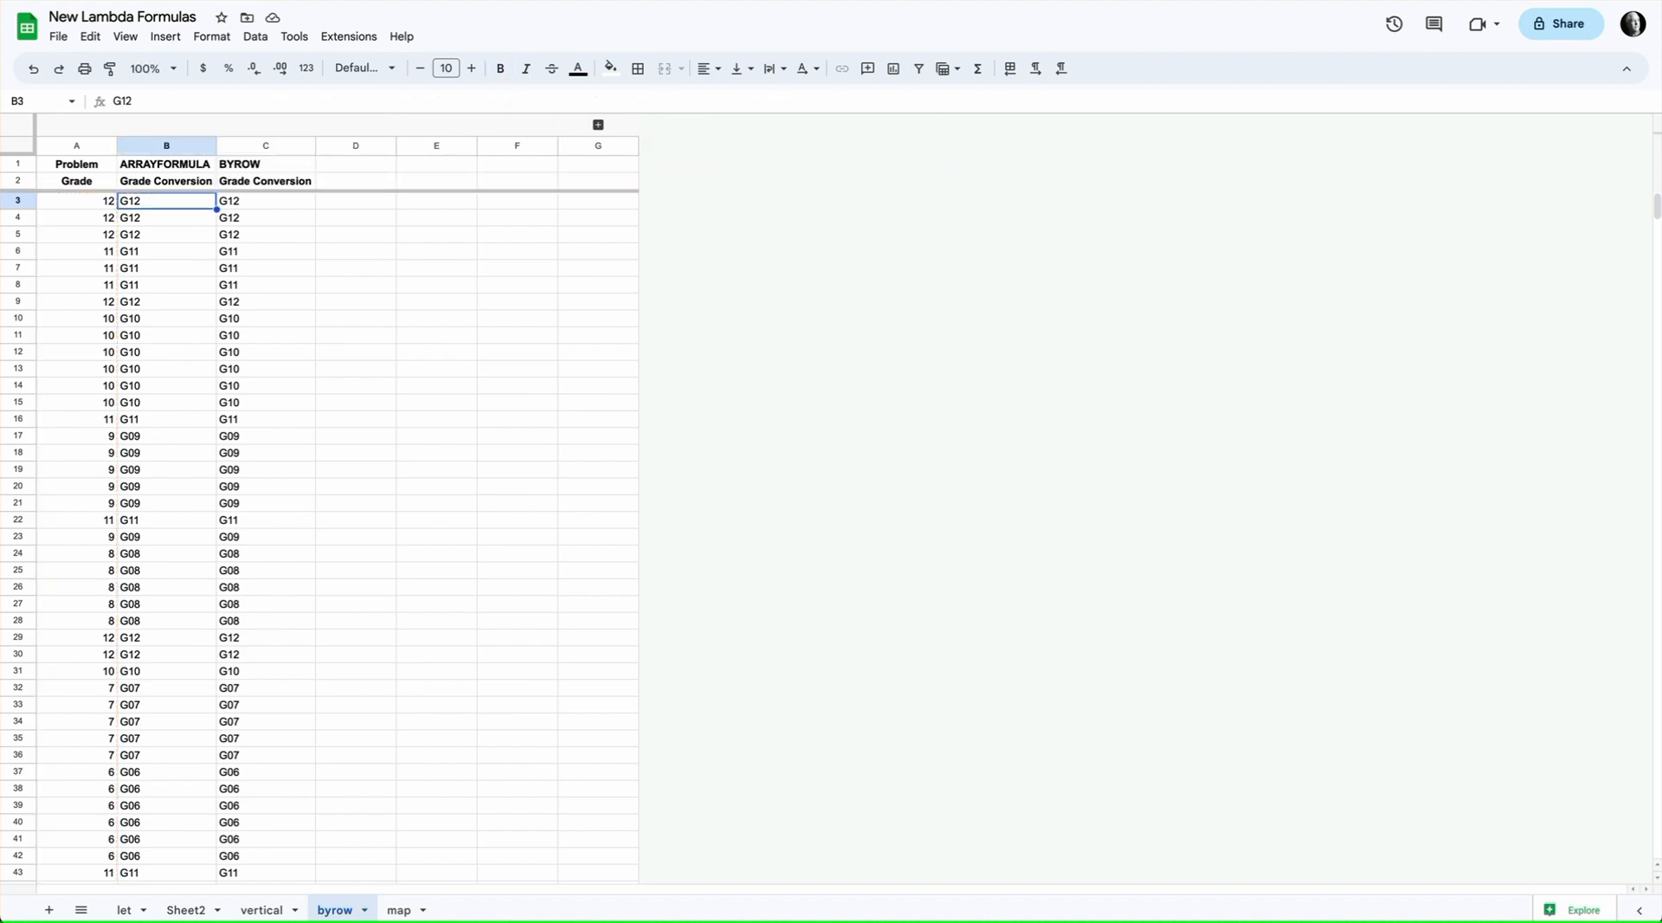
pyautogui.click(300, 182)
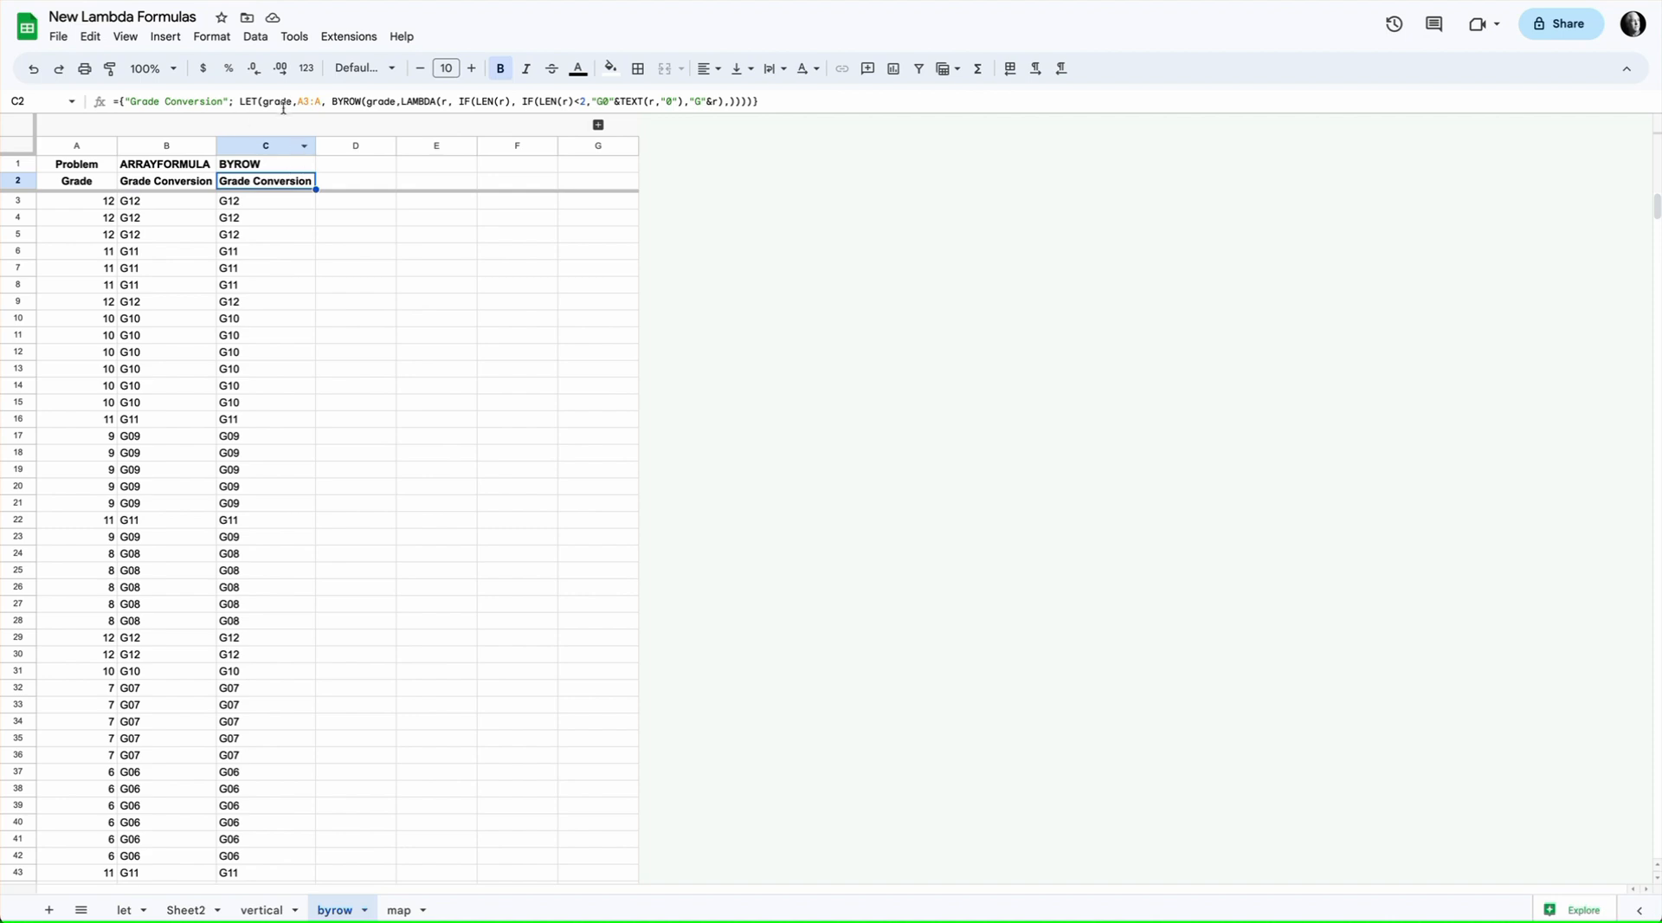
pyautogui.click(361, 103)
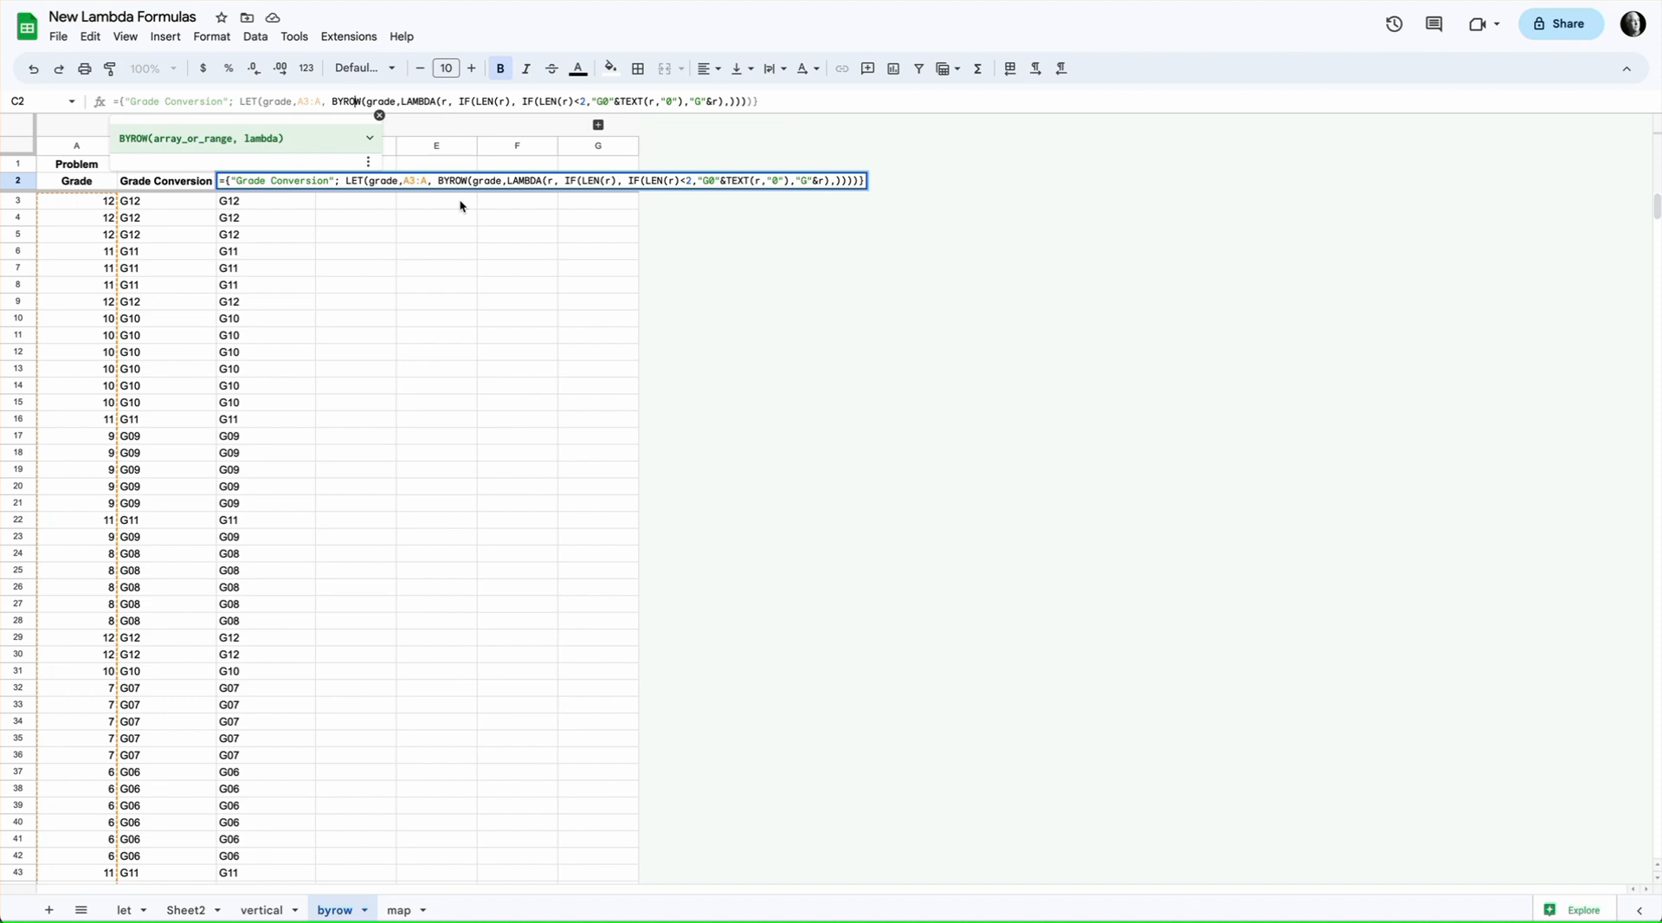
pyautogui.press('Return')
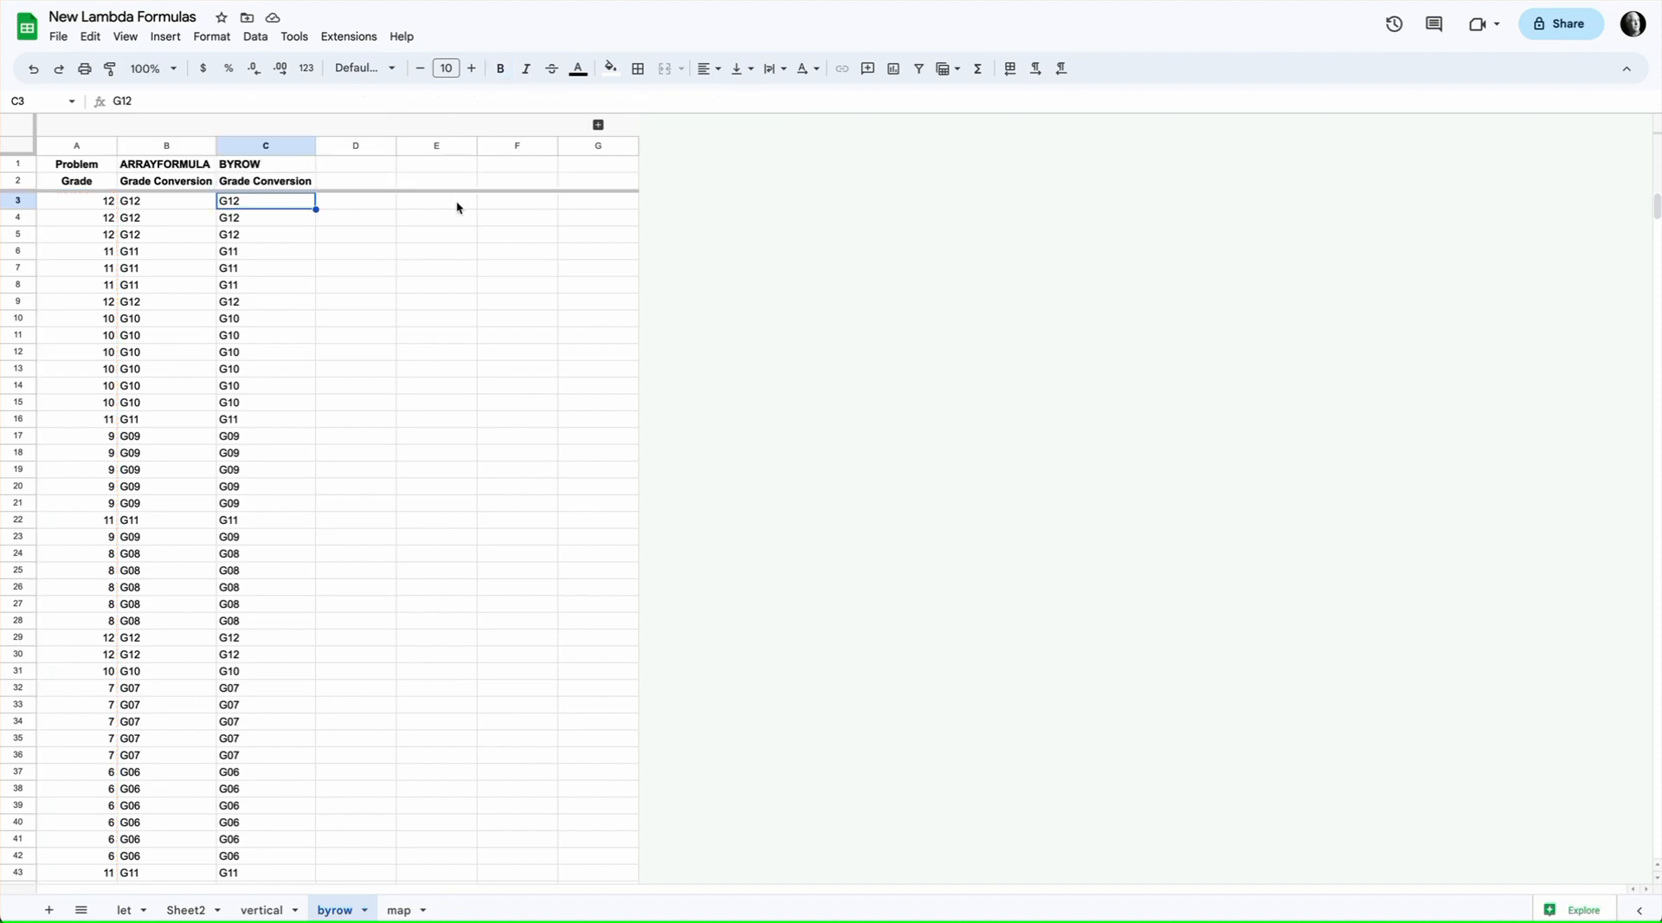
# Enter the formula ="G"&A3 in D3 and dismiss the suggested autofill.
pyautogui.click(370, 205)
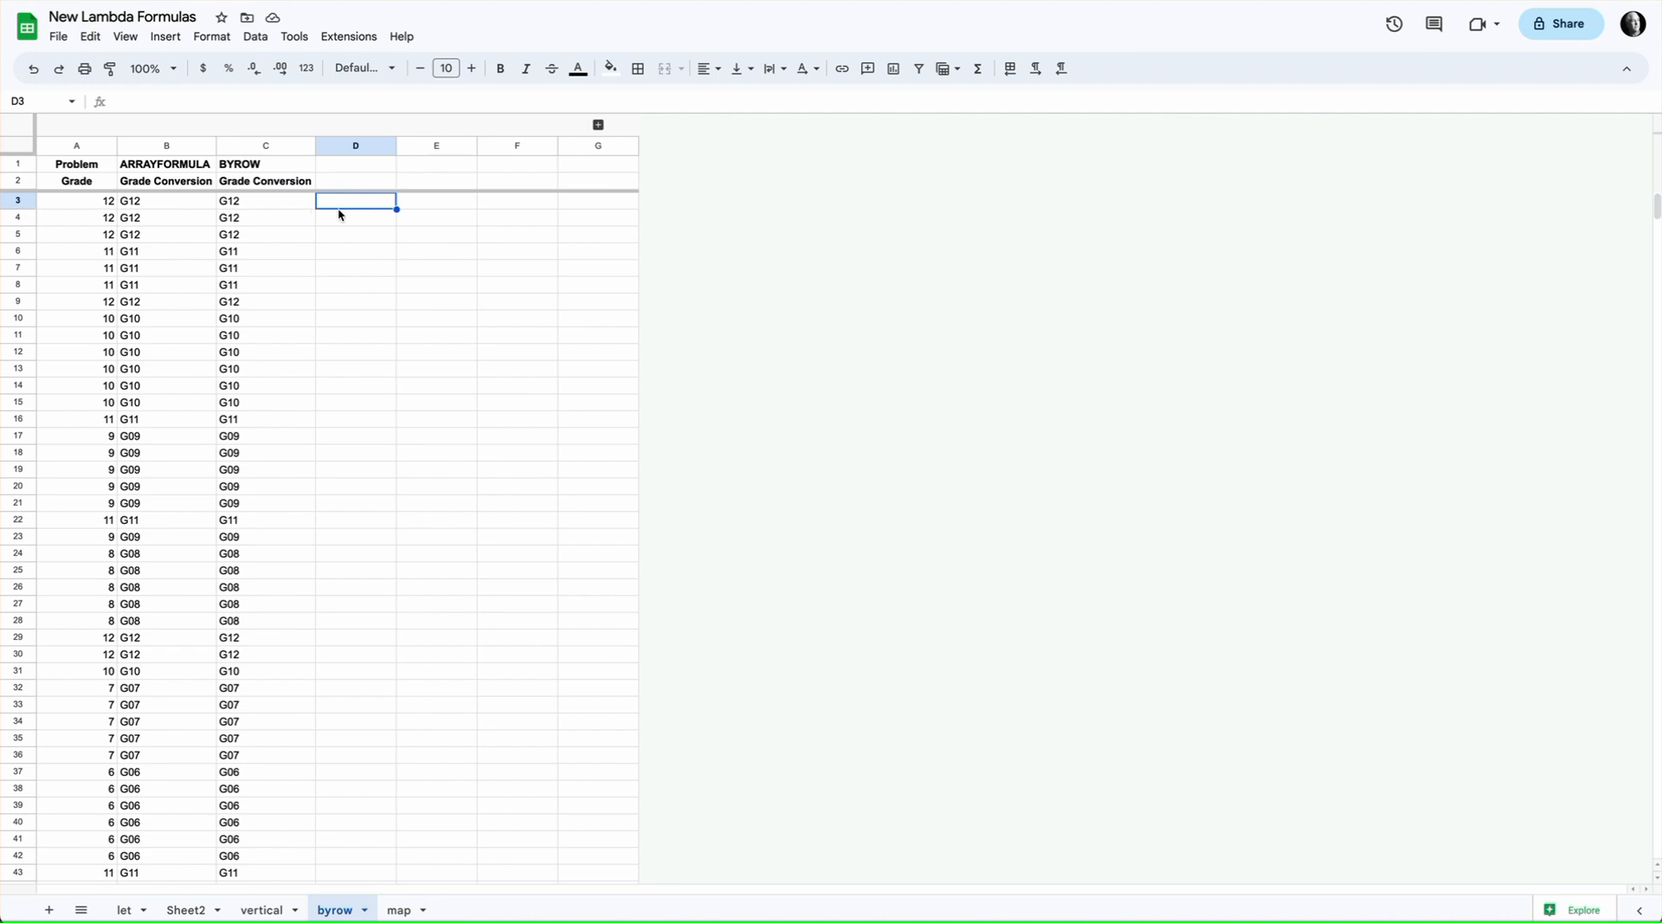
pyautogui.write('=')
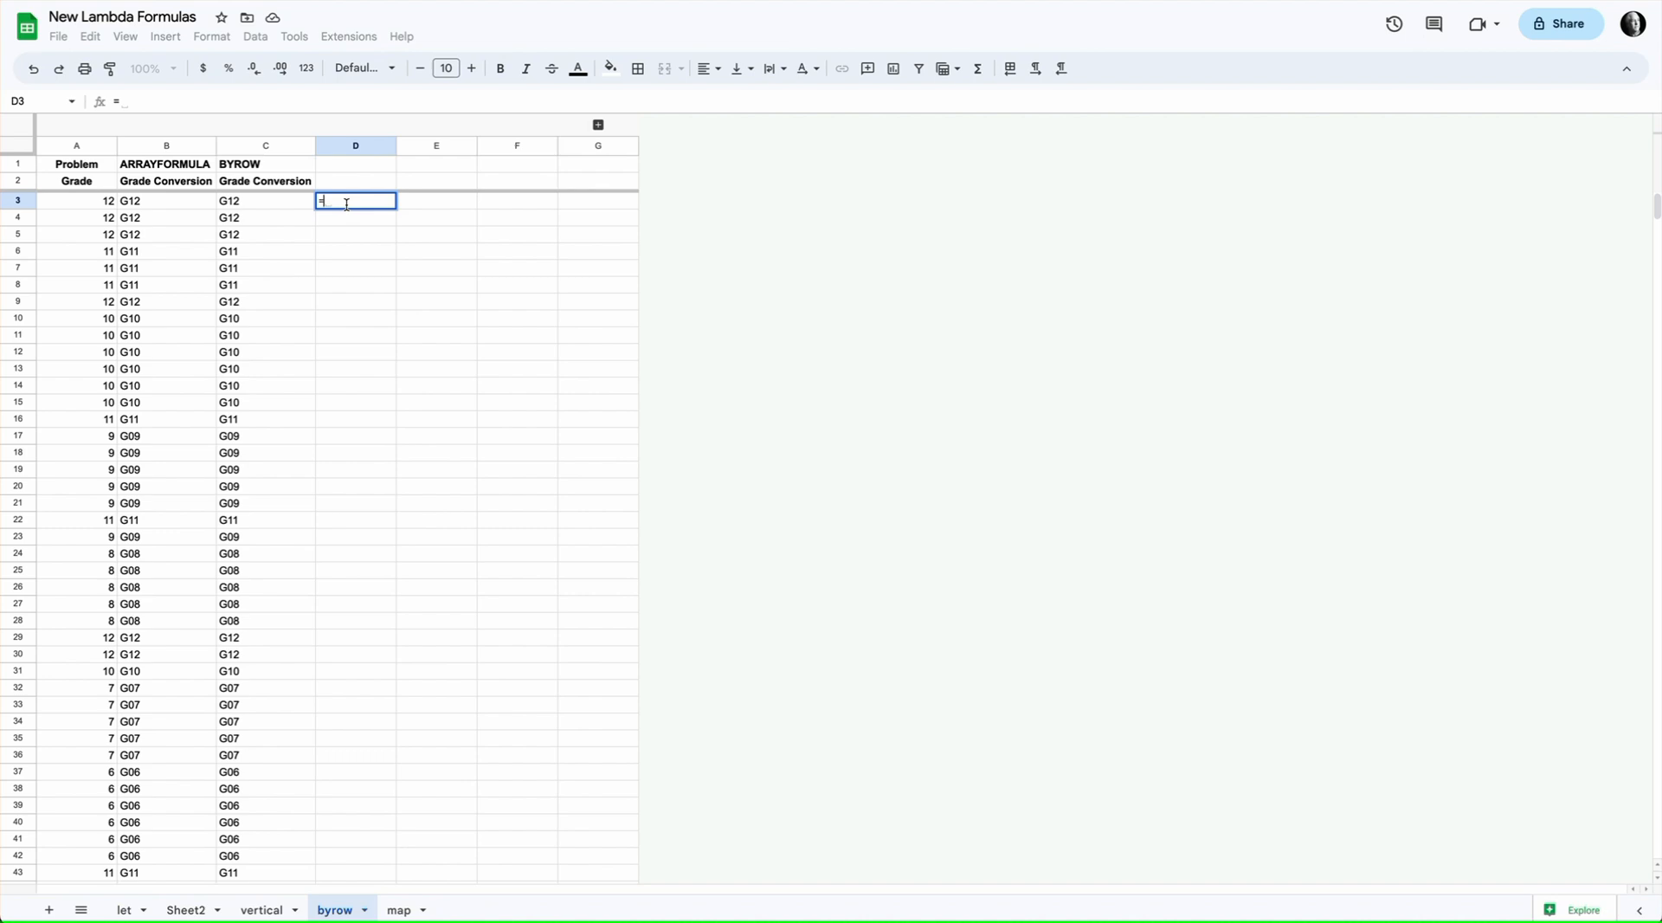
pyautogui.write('"G"')
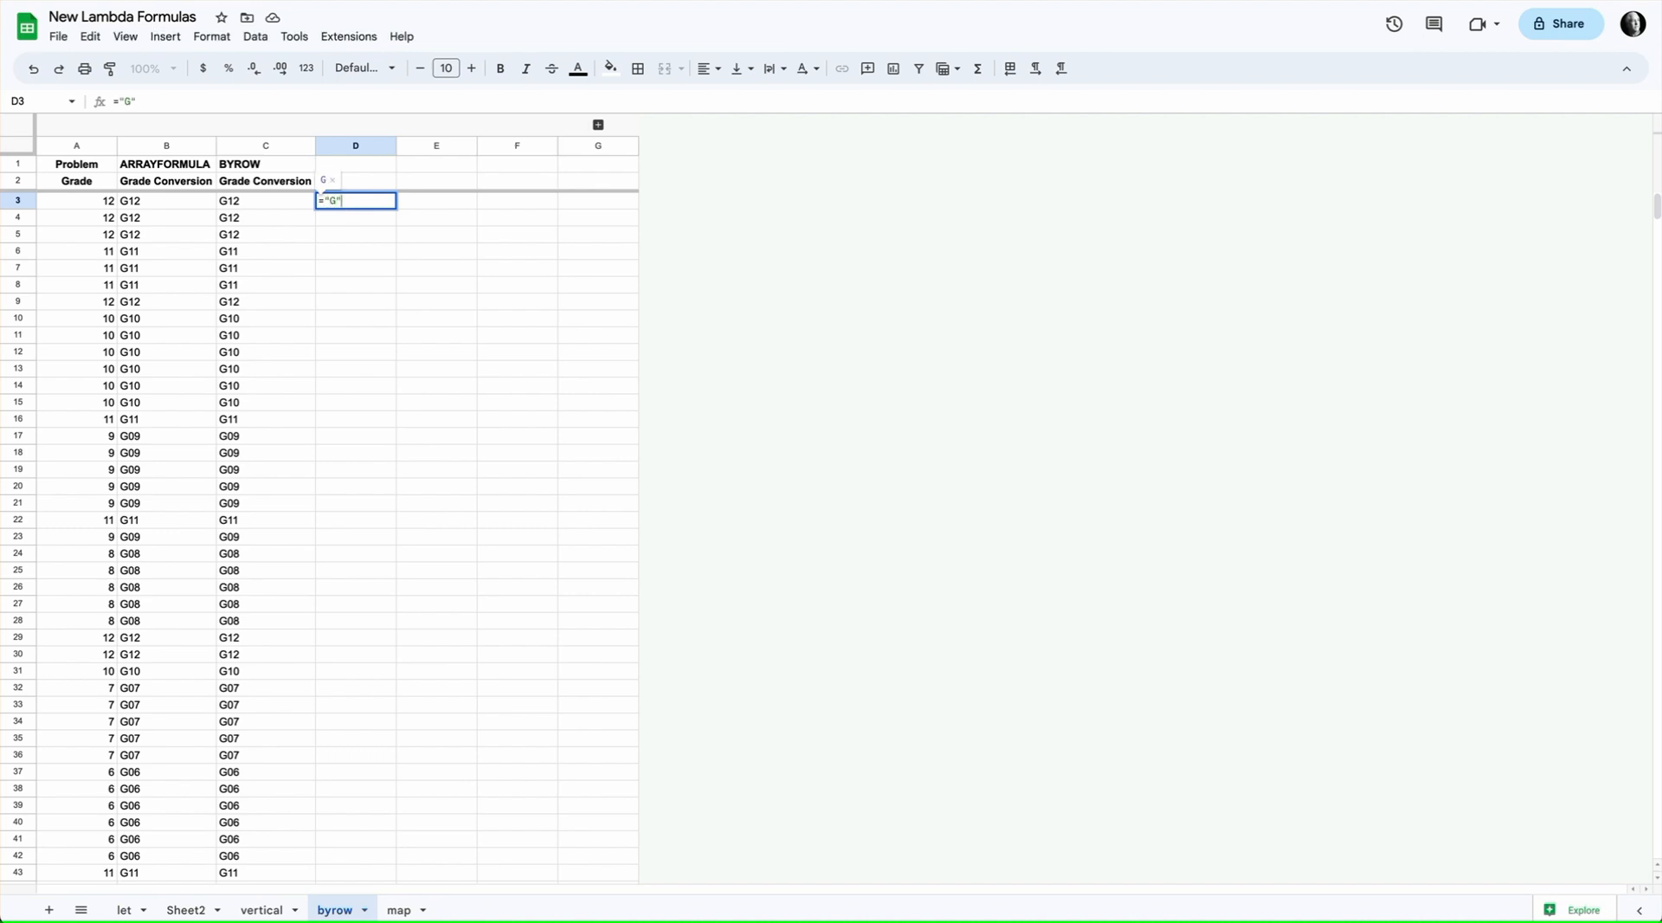
pyautogui.write('&')
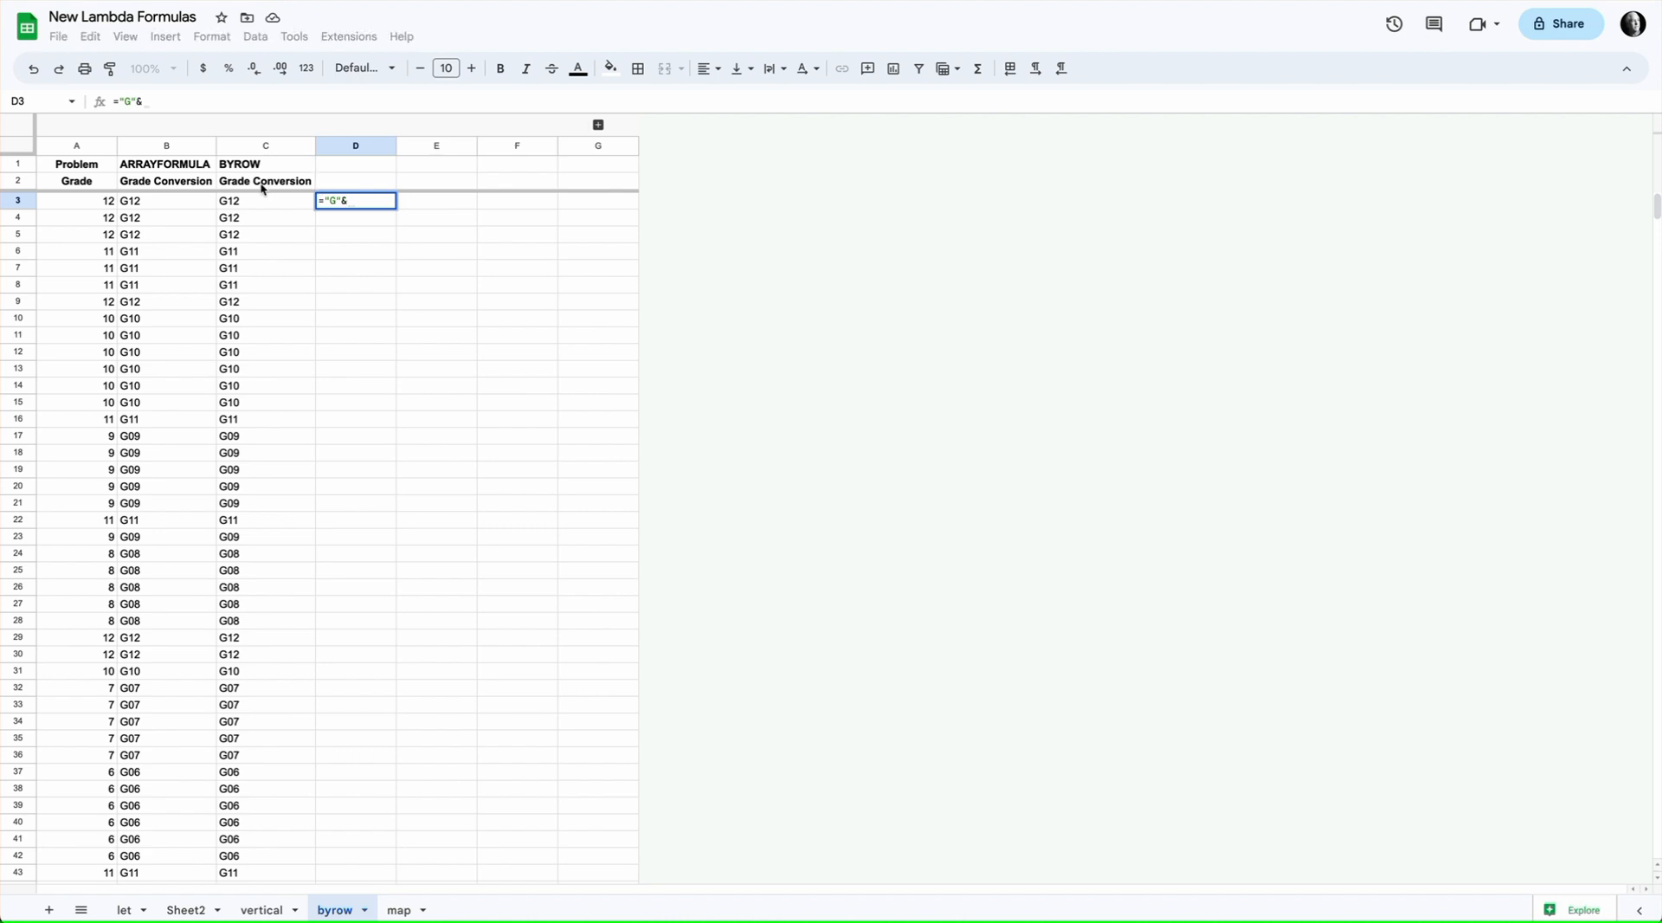
pyautogui.click(111, 203)
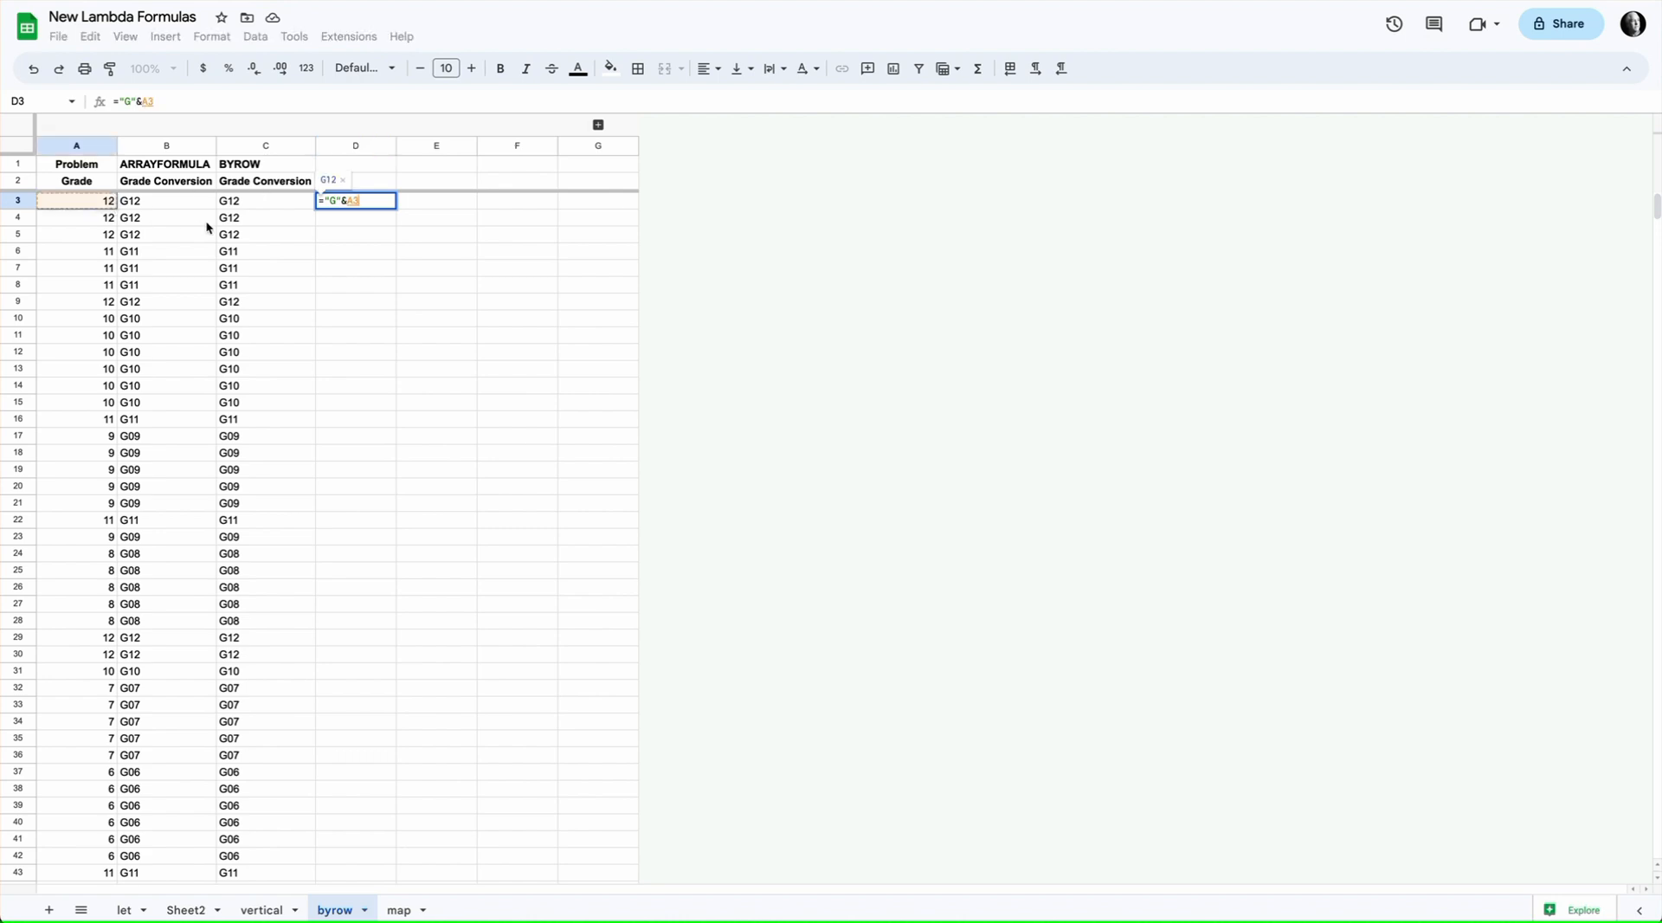
pyautogui.press('Return')
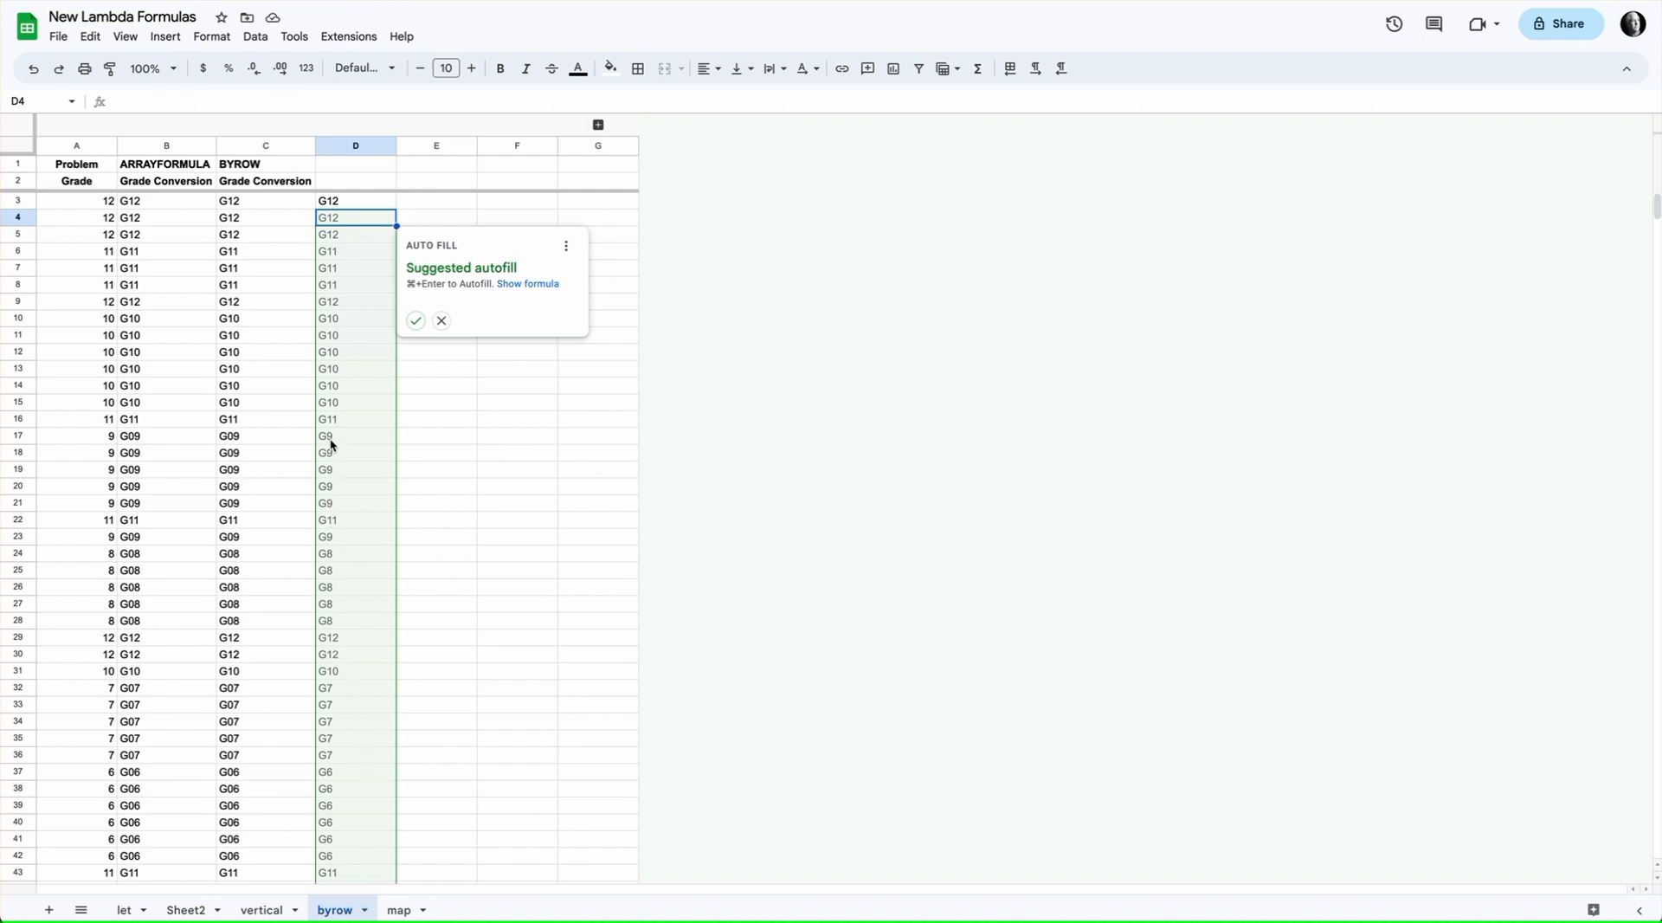
pyautogui.click(441, 321)
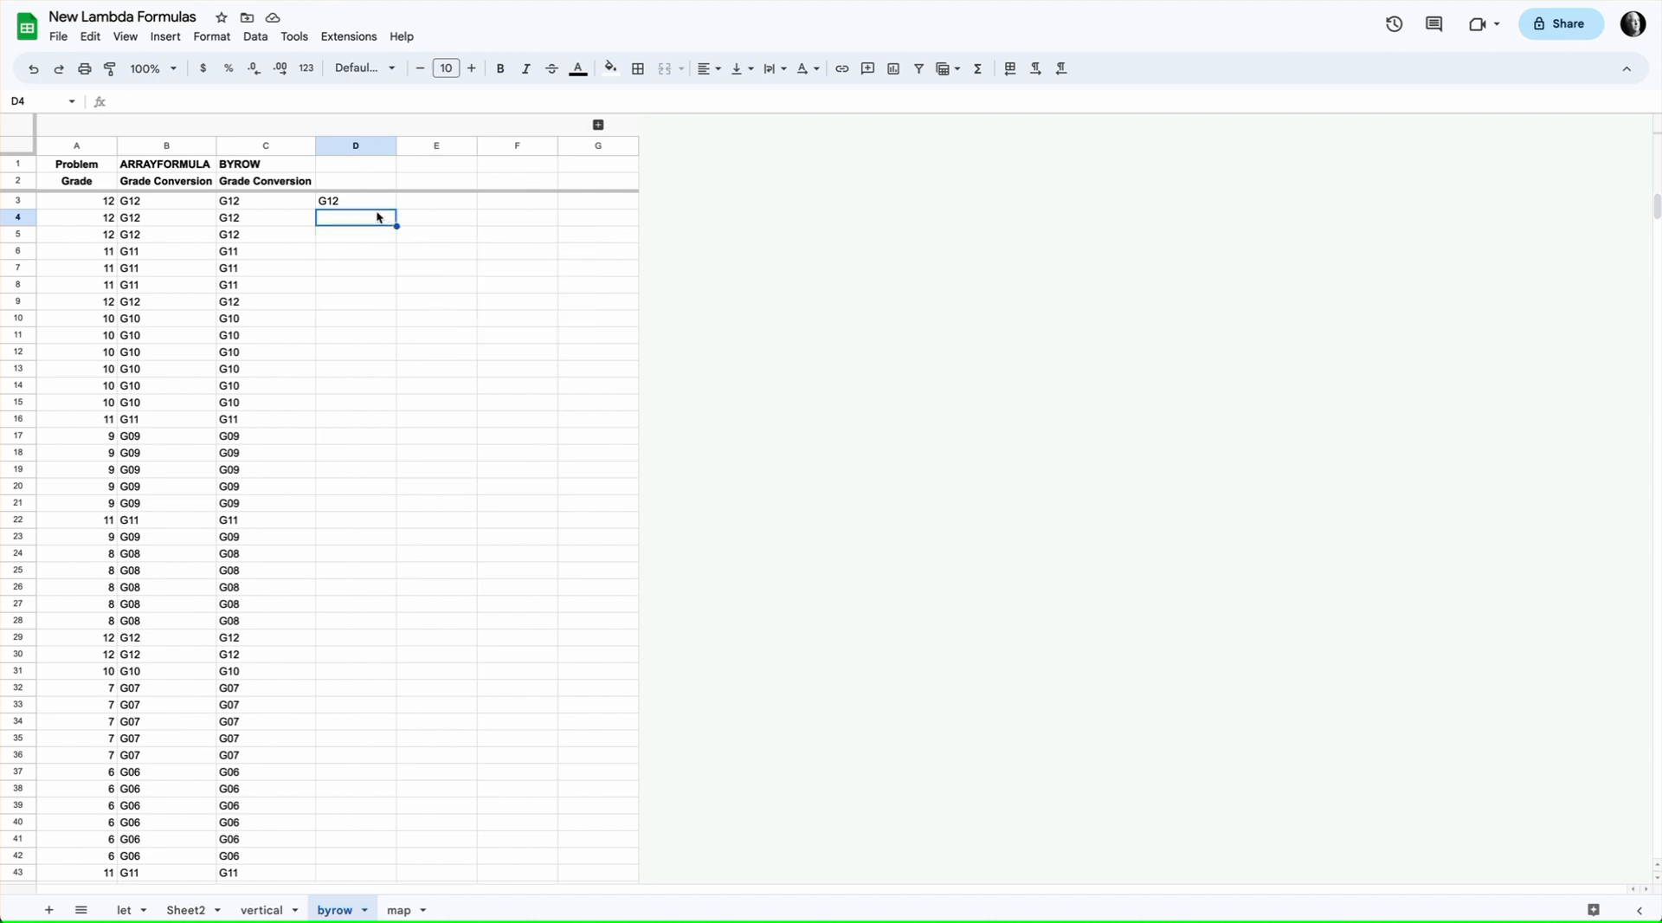
# Change the prefix in the D3 formula to "G0", making it ="G0"&A3.
pyautogui.click(361, 205)
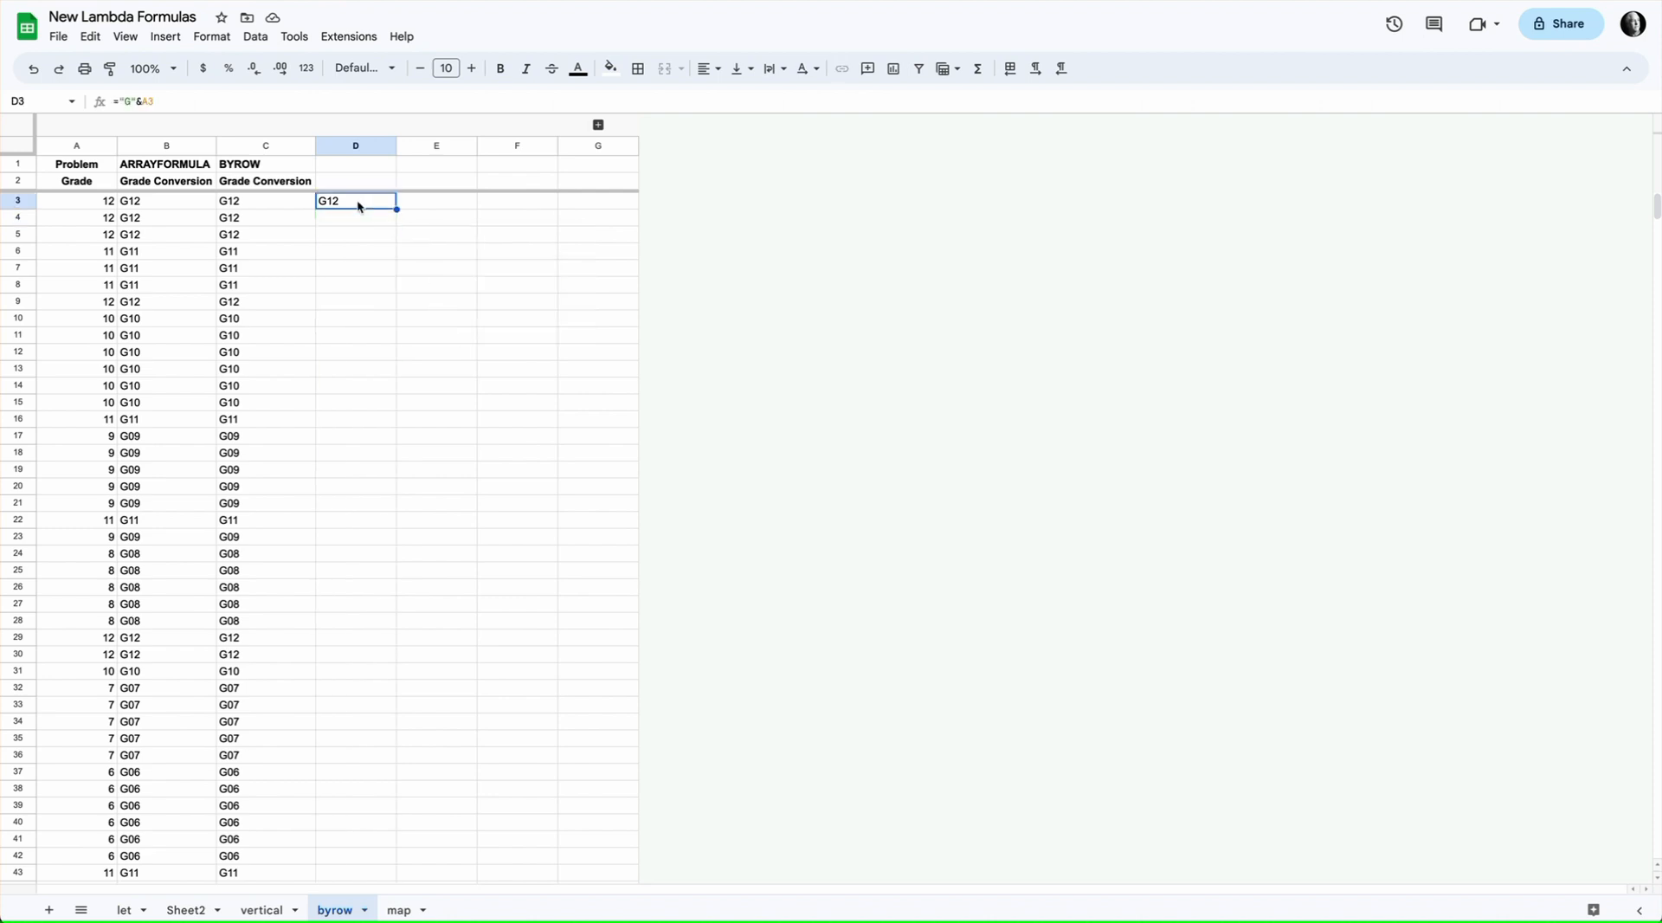
pyautogui.click(140, 103)
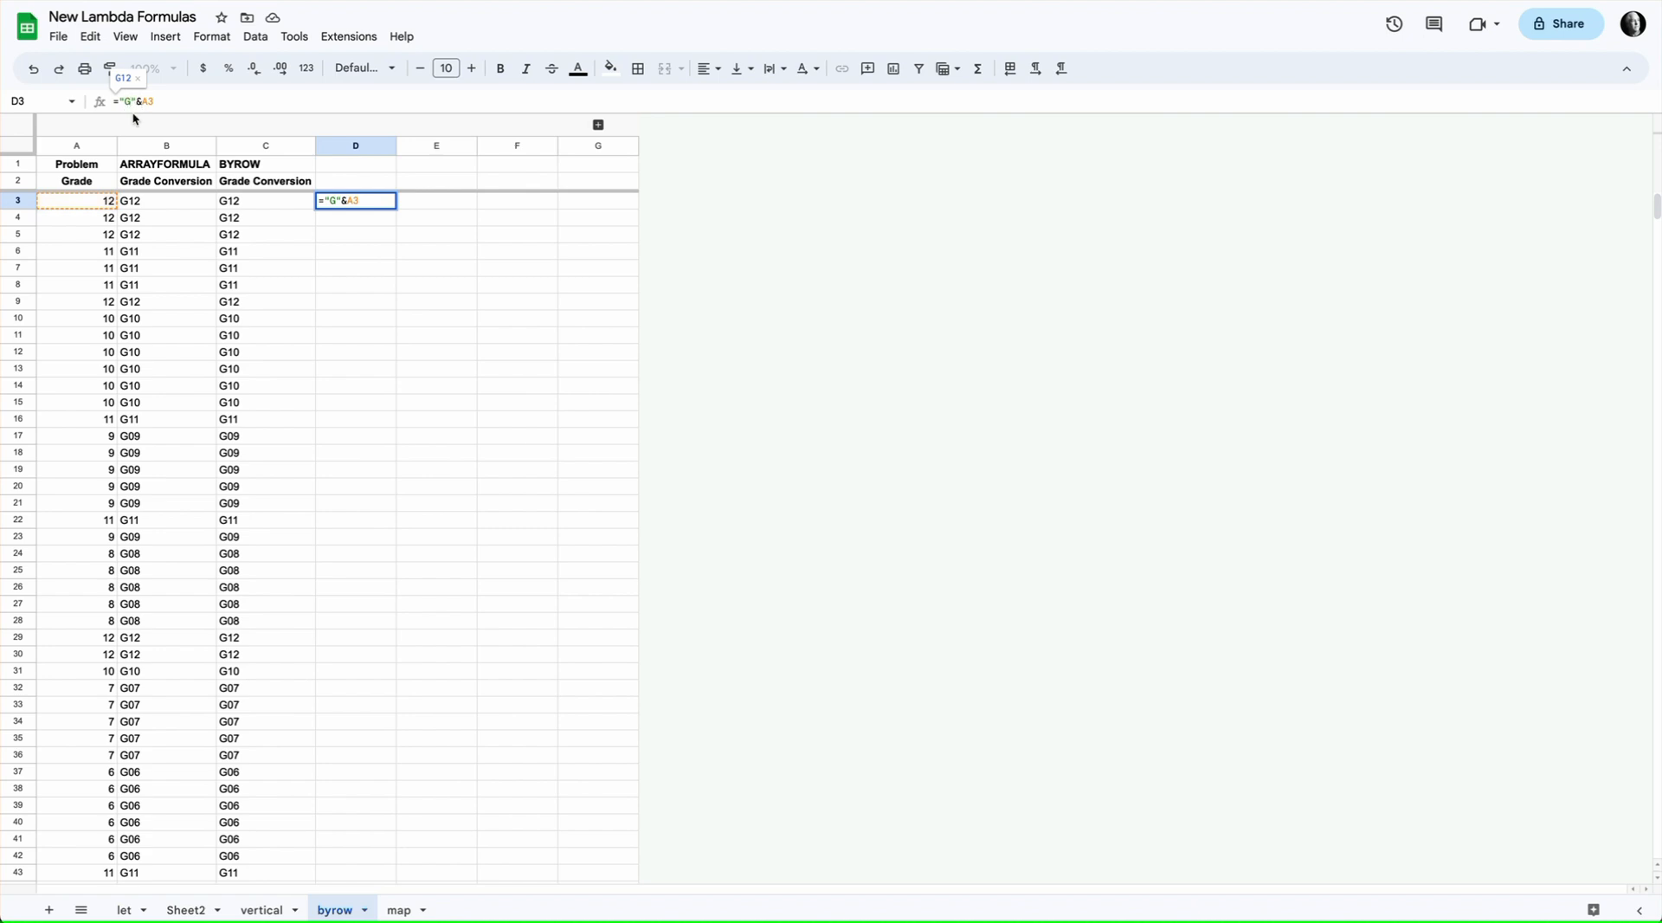
pyautogui.write('0')
pyautogui.press('Return')
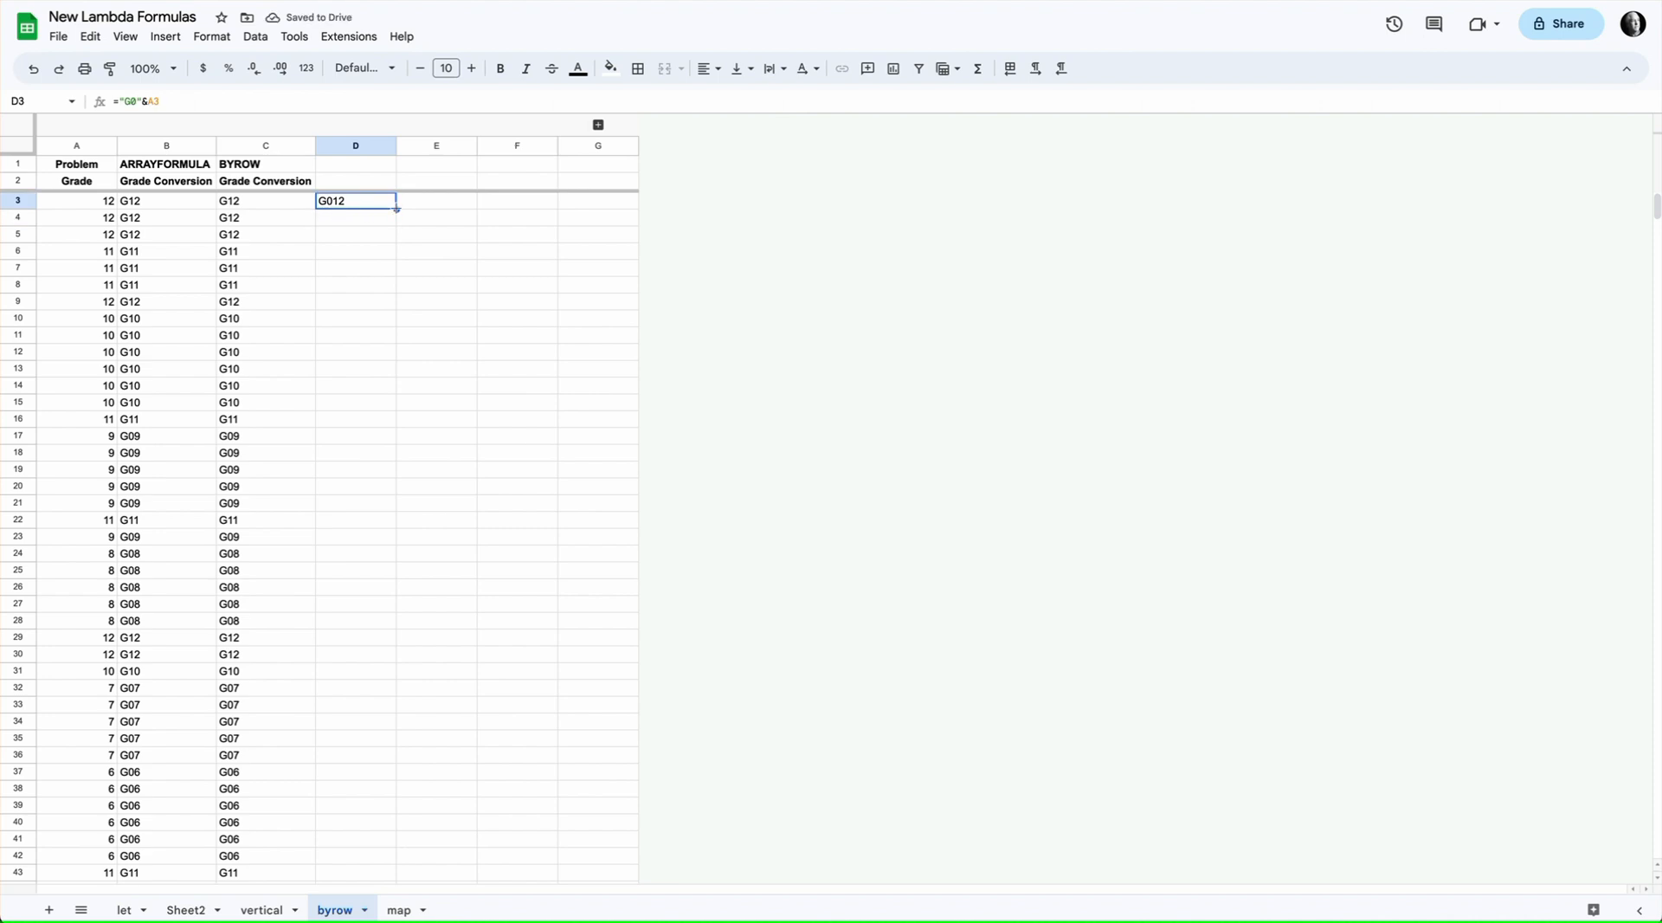
pyautogui.moveTo(397, 208); pyautogui.dragTo(436, 204)
pyautogui.press('Return')
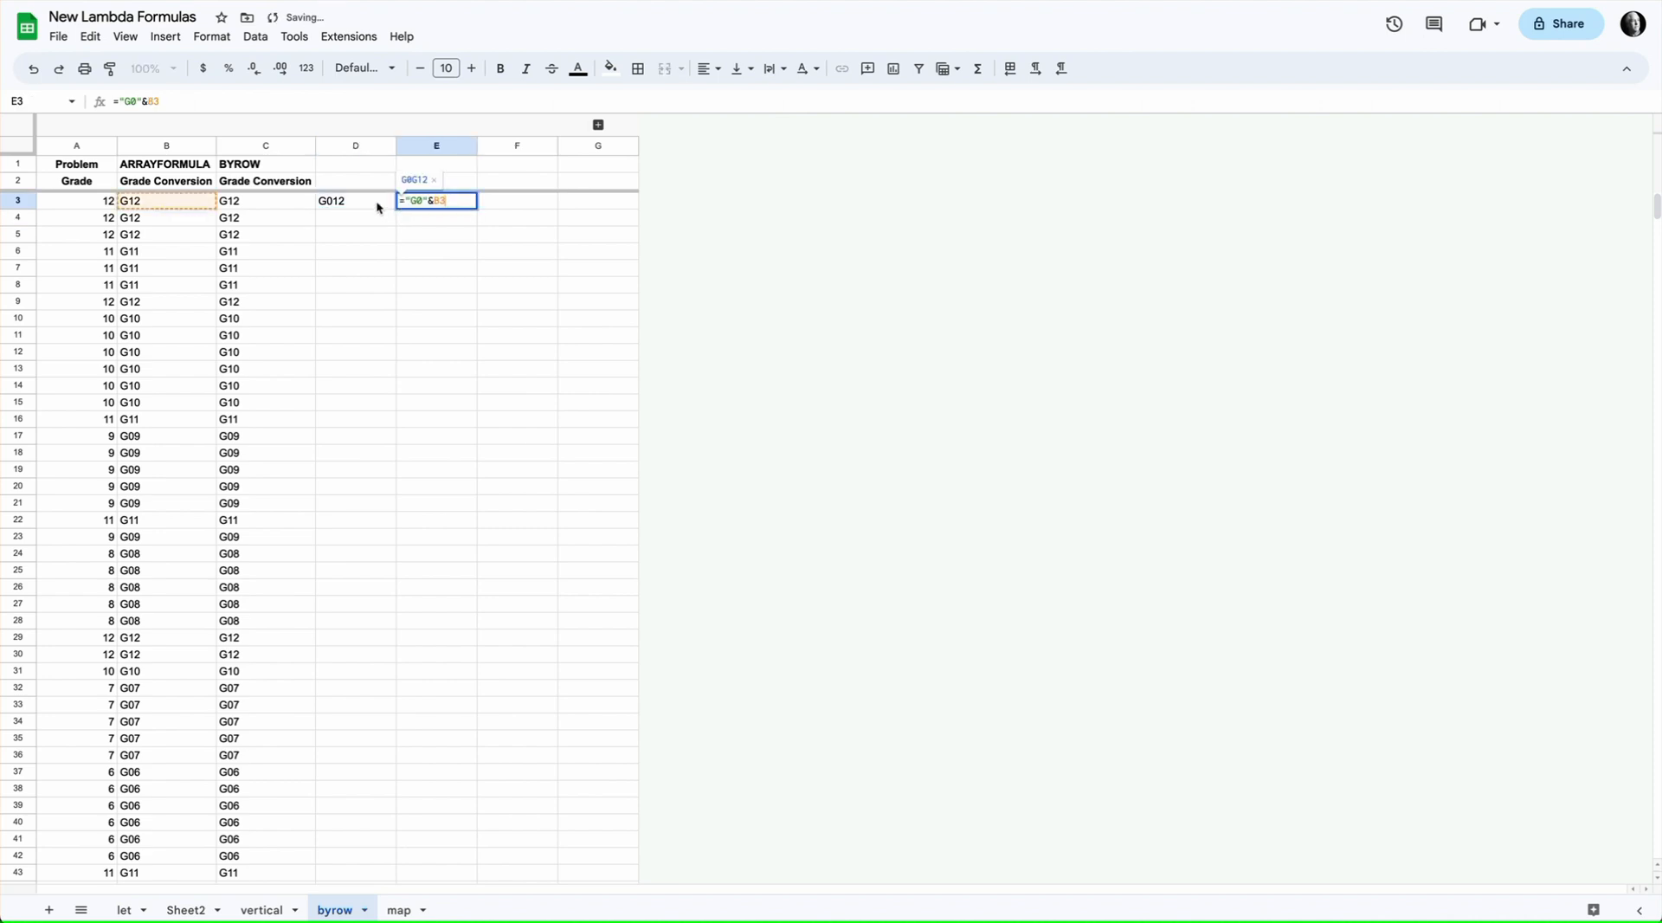
pyautogui.press('BackSpace')
pyautogui.click(389, 204)
pyautogui.click(425, 205)
pyautogui.press('Delete')
pyautogui.click(375, 204)
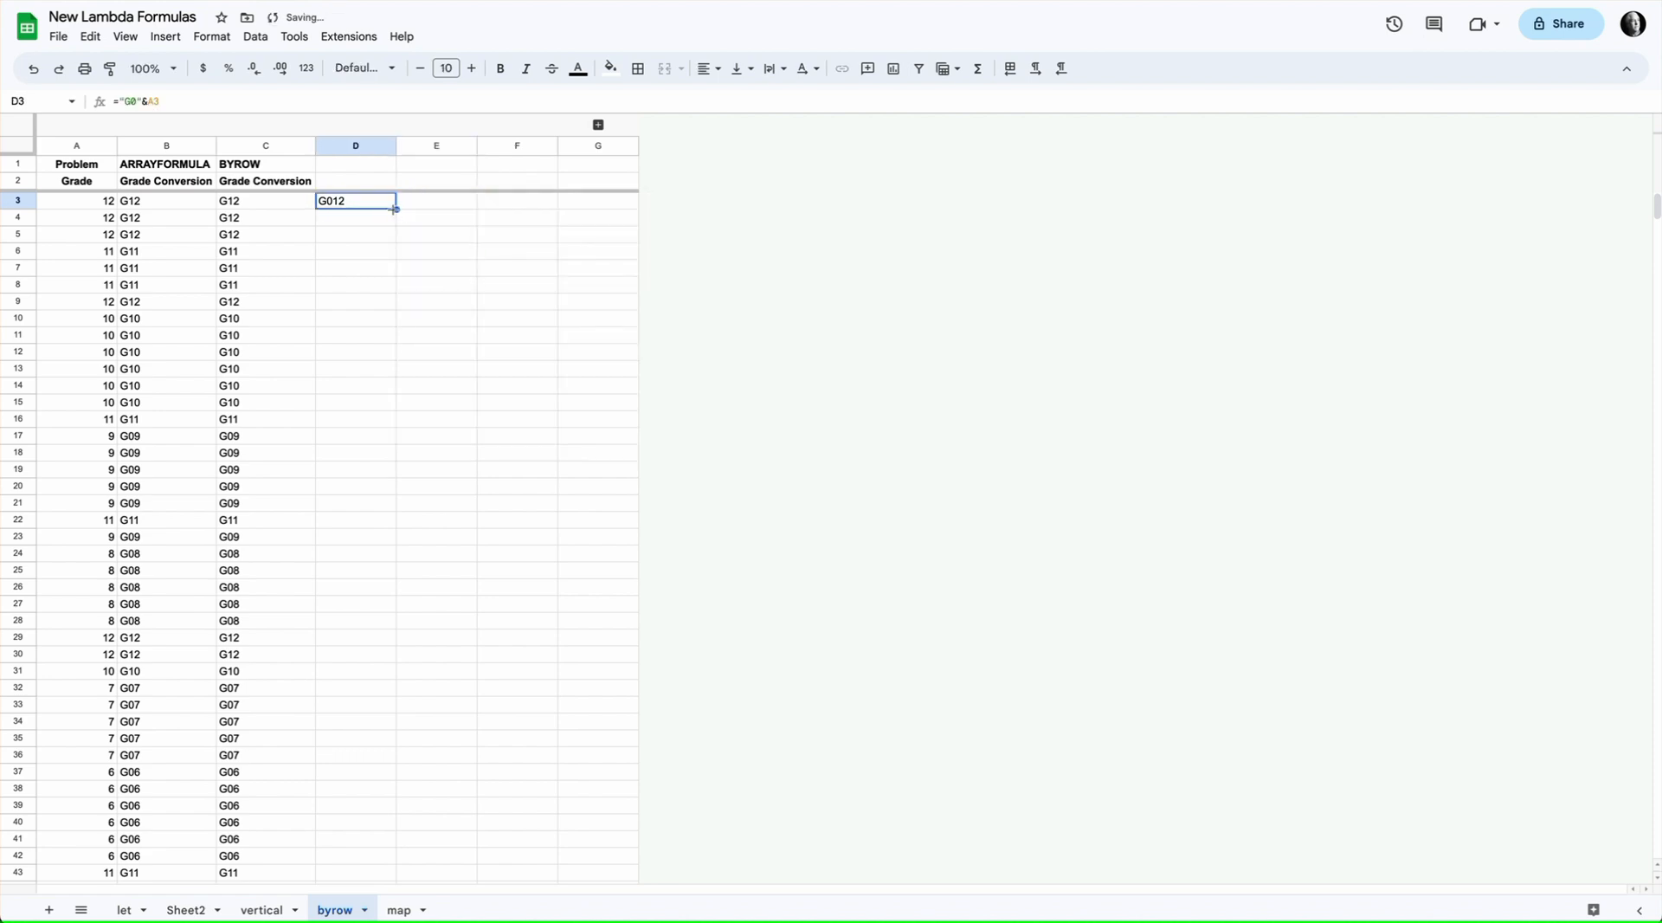
# Try filling the ="G0"&A3 formula from D3 down column D, and undo the fill.
pyautogui.doubleClick(396, 208)
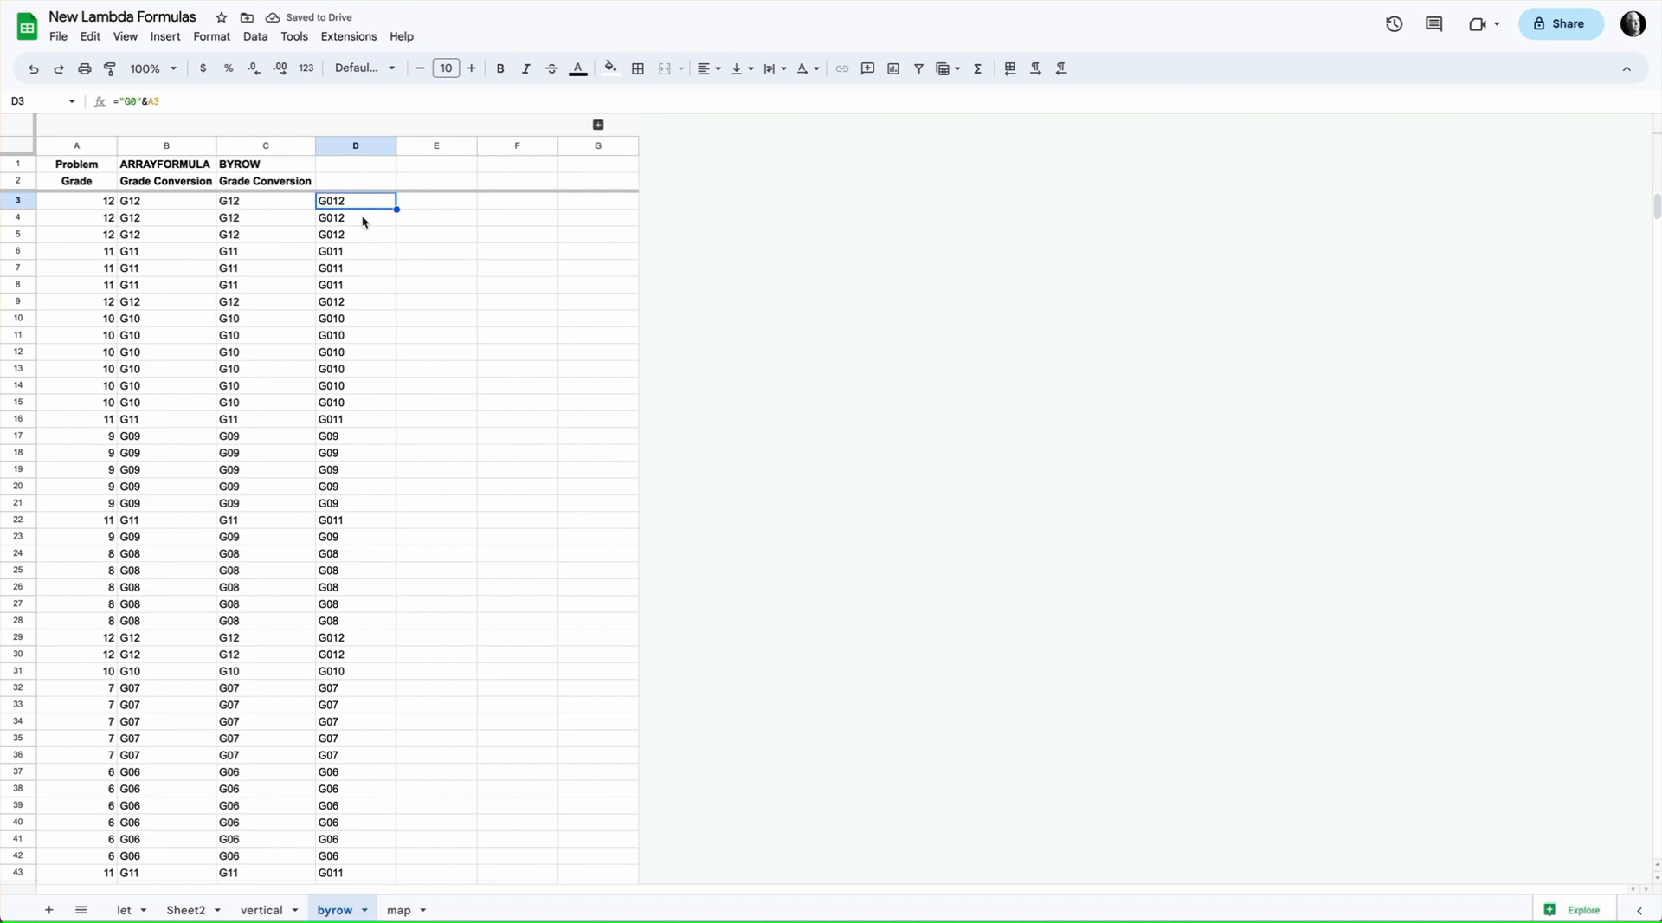
pyautogui.press('super+z')
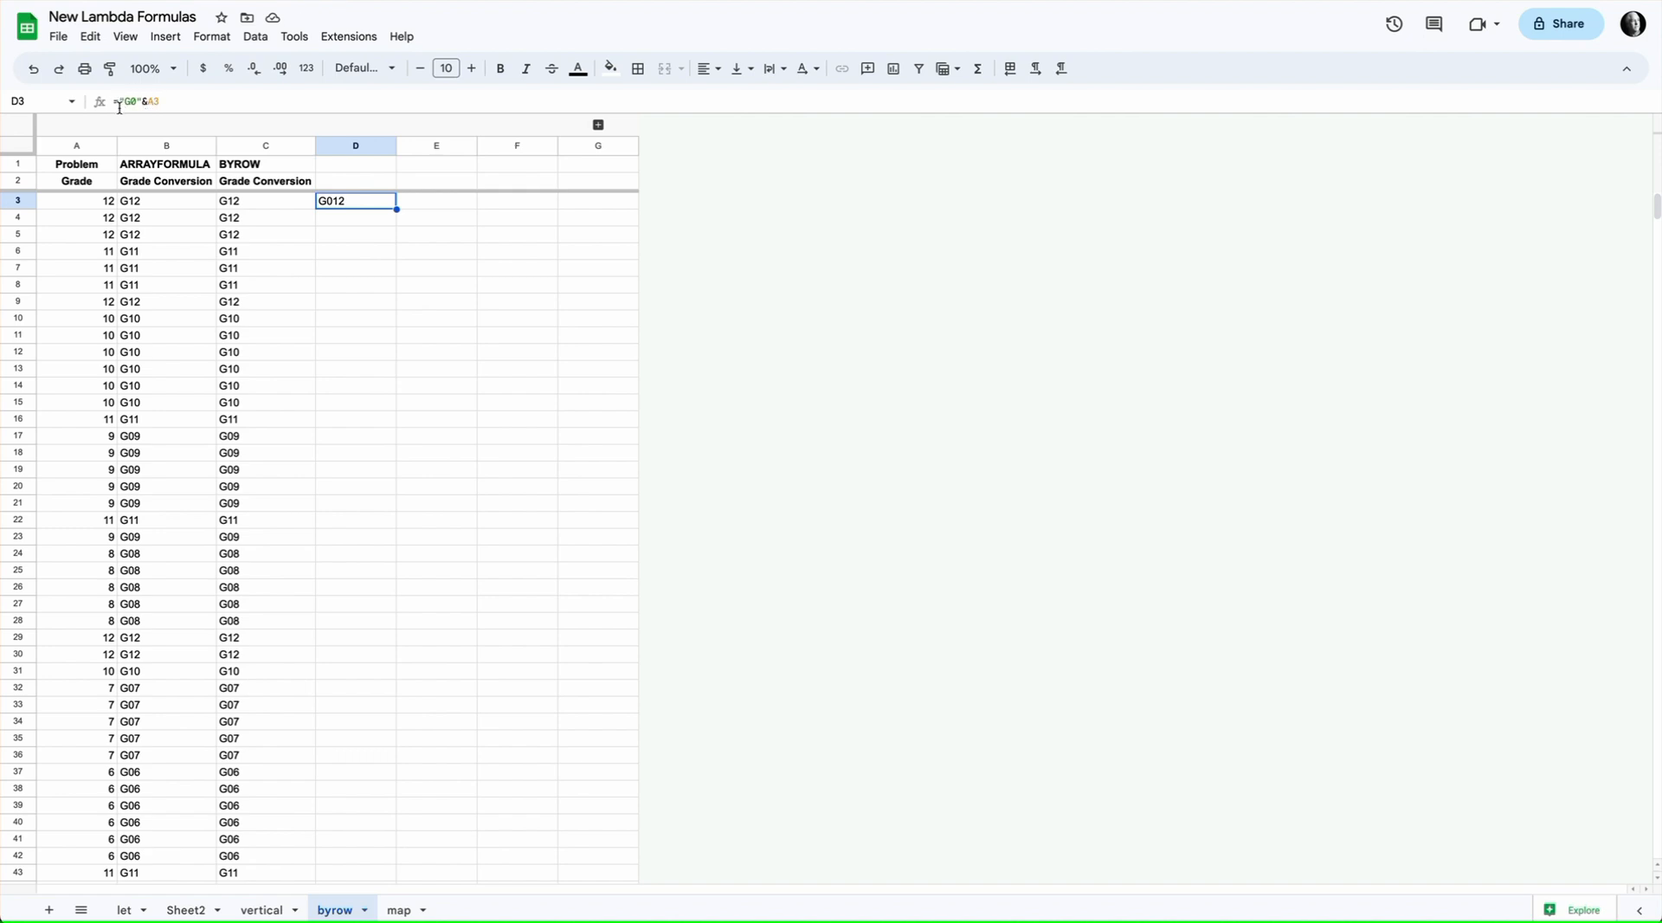
# Insert IF(LEN(A3),2 ahead of "G0"&A3 in the D3 formula to start a grade-length test.
pyautogui.click(119, 100)
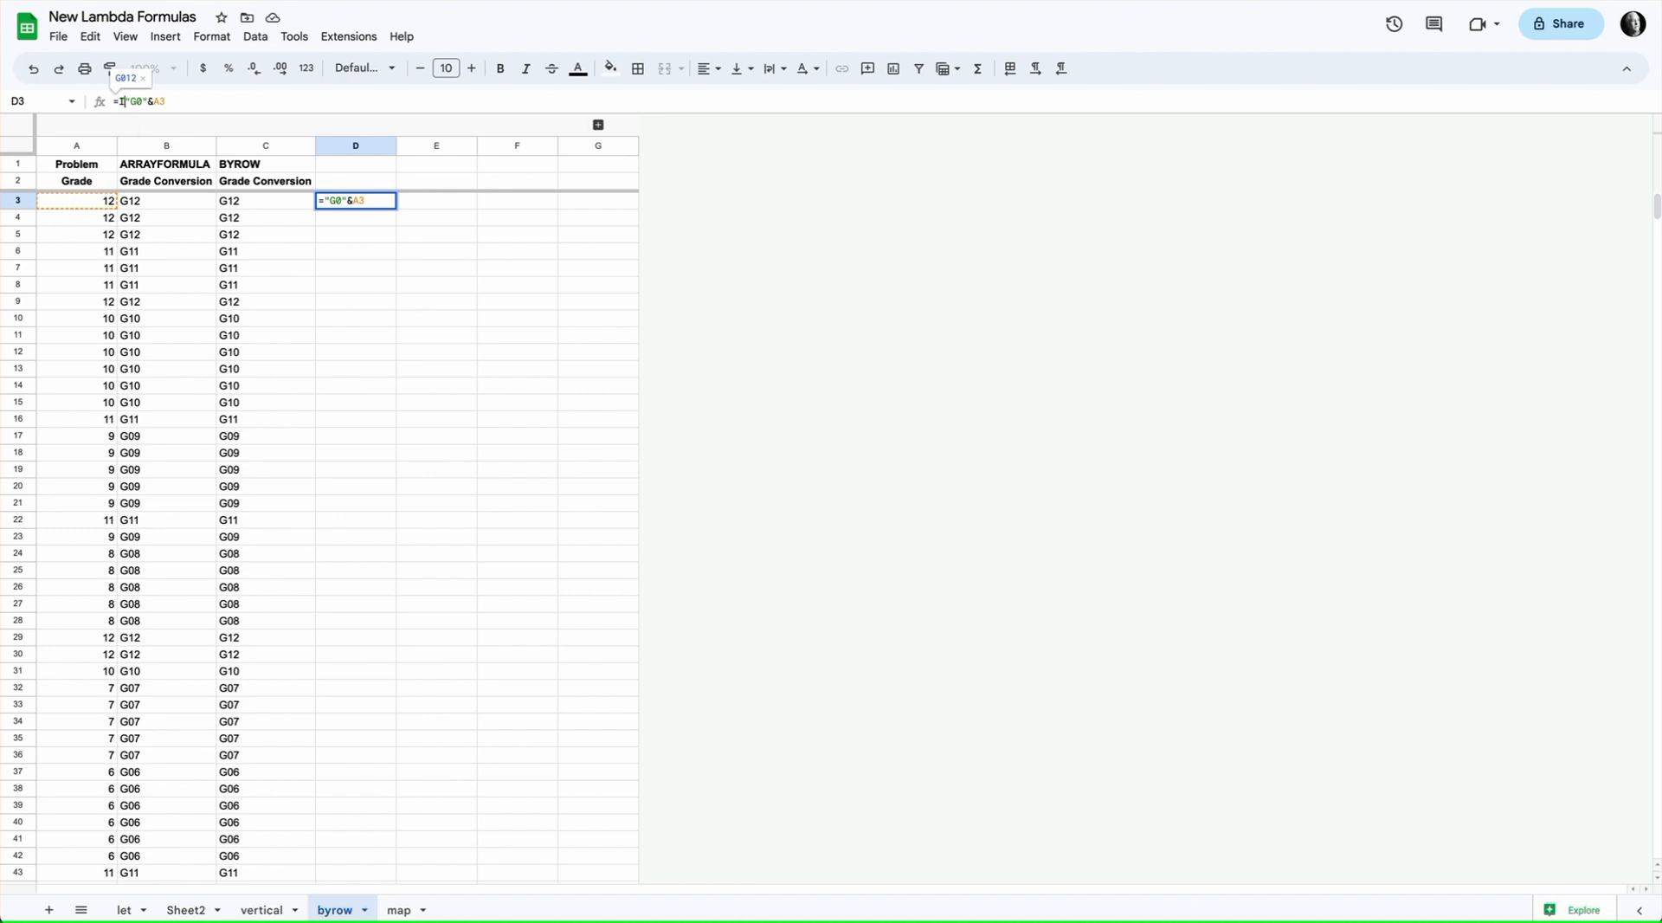
pyautogui.write('IF')
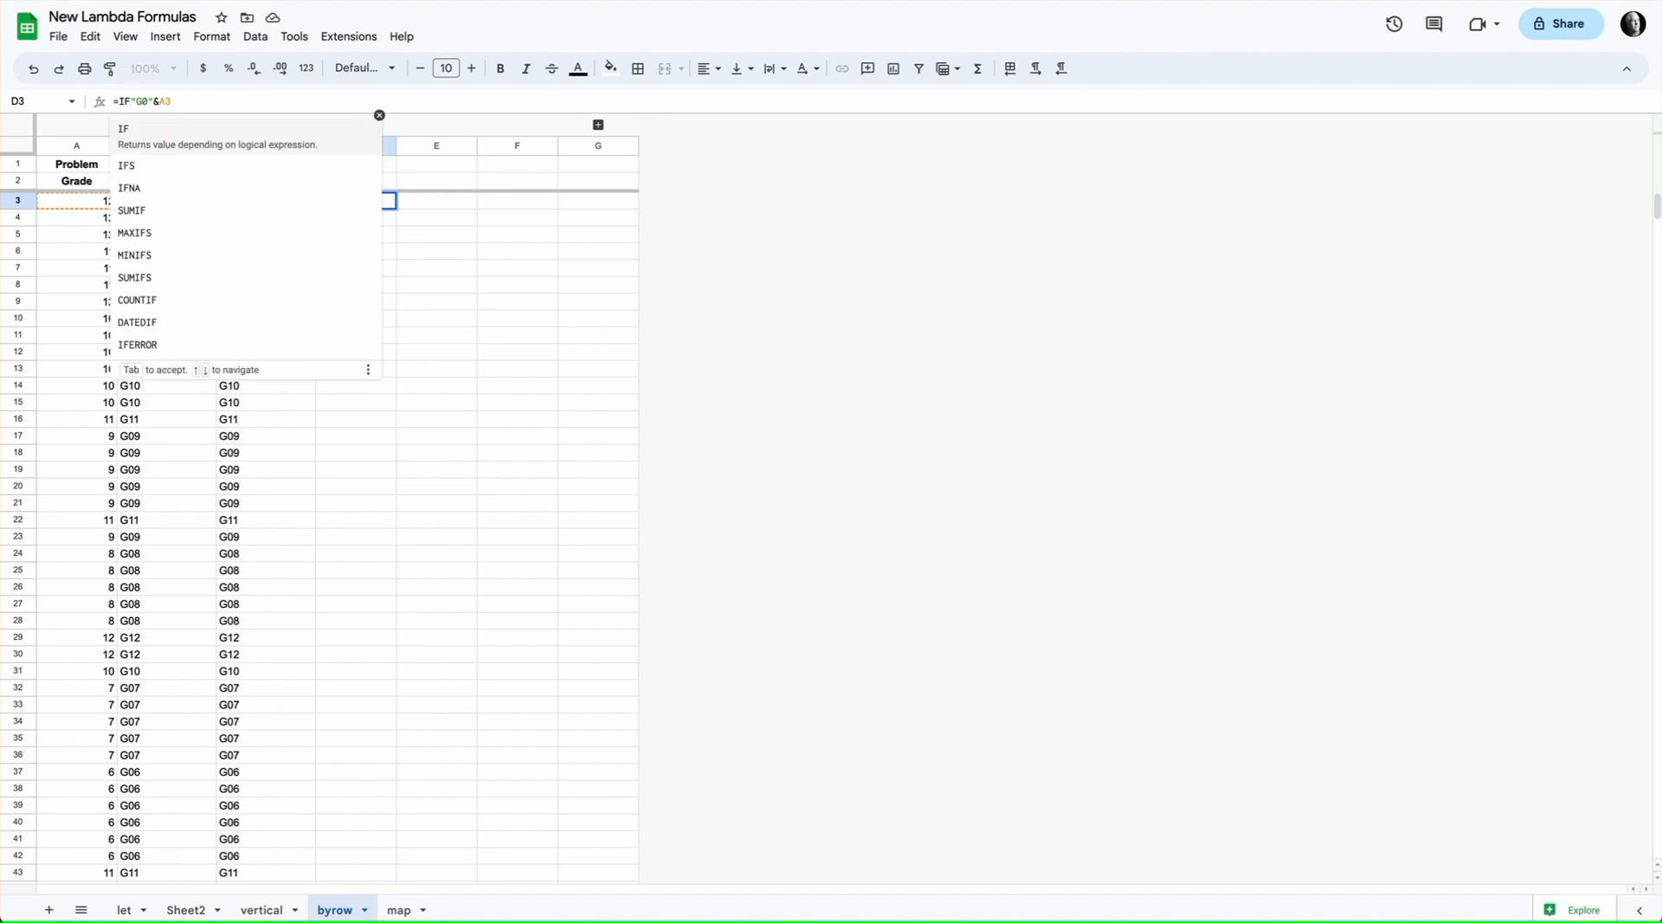
pyautogui.write('(')
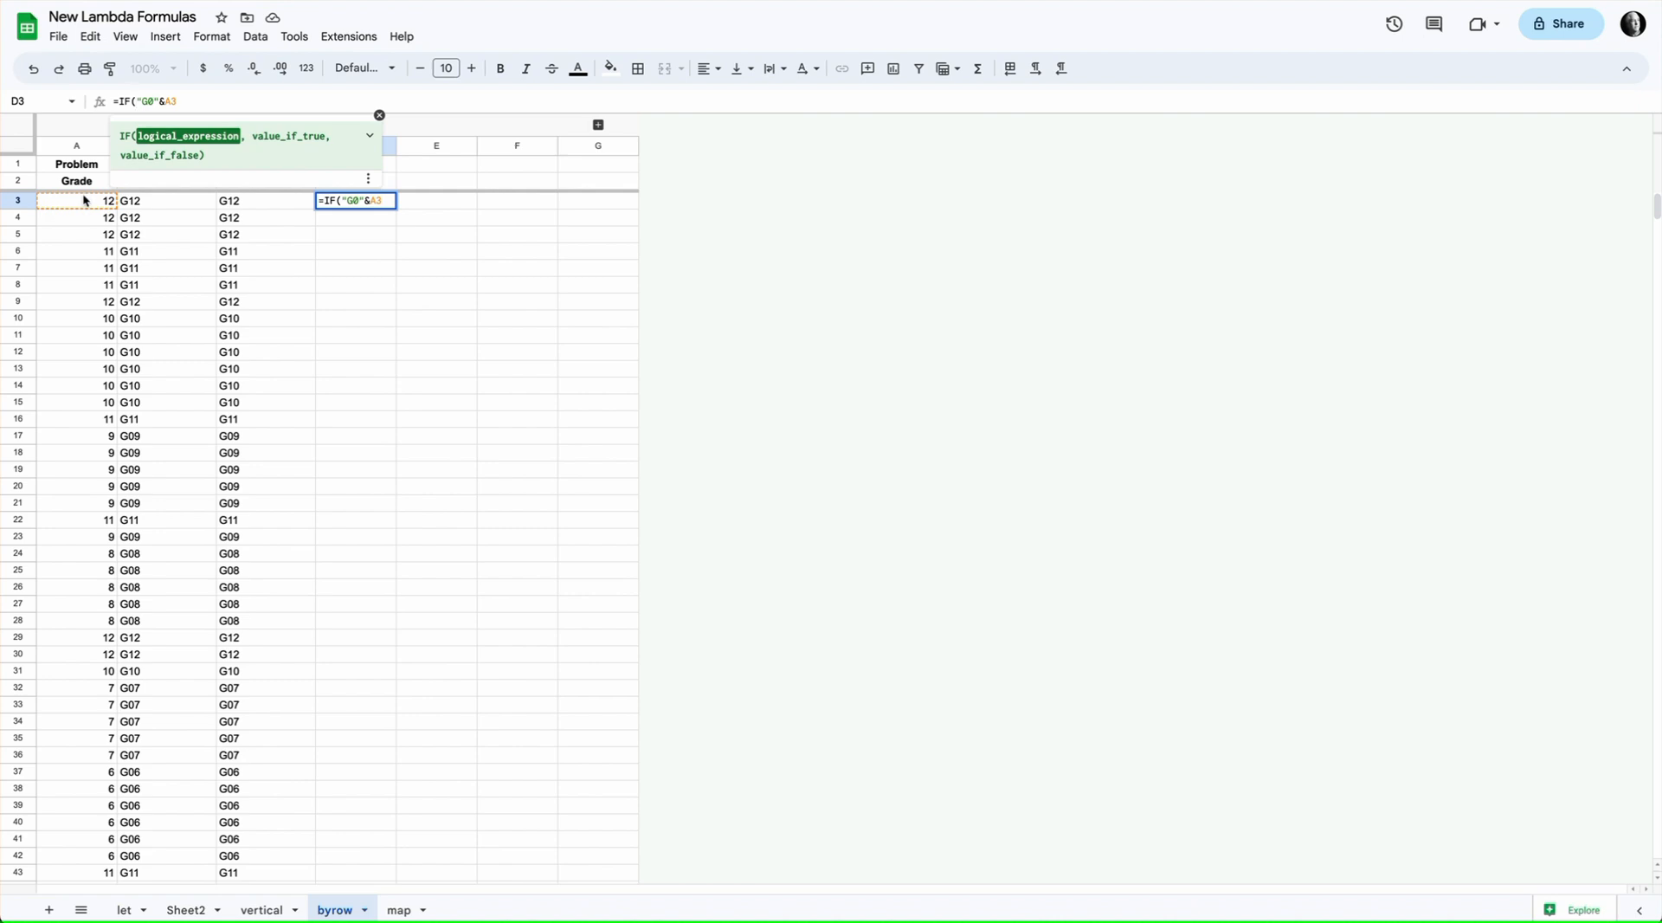
pyautogui.write('LEN')
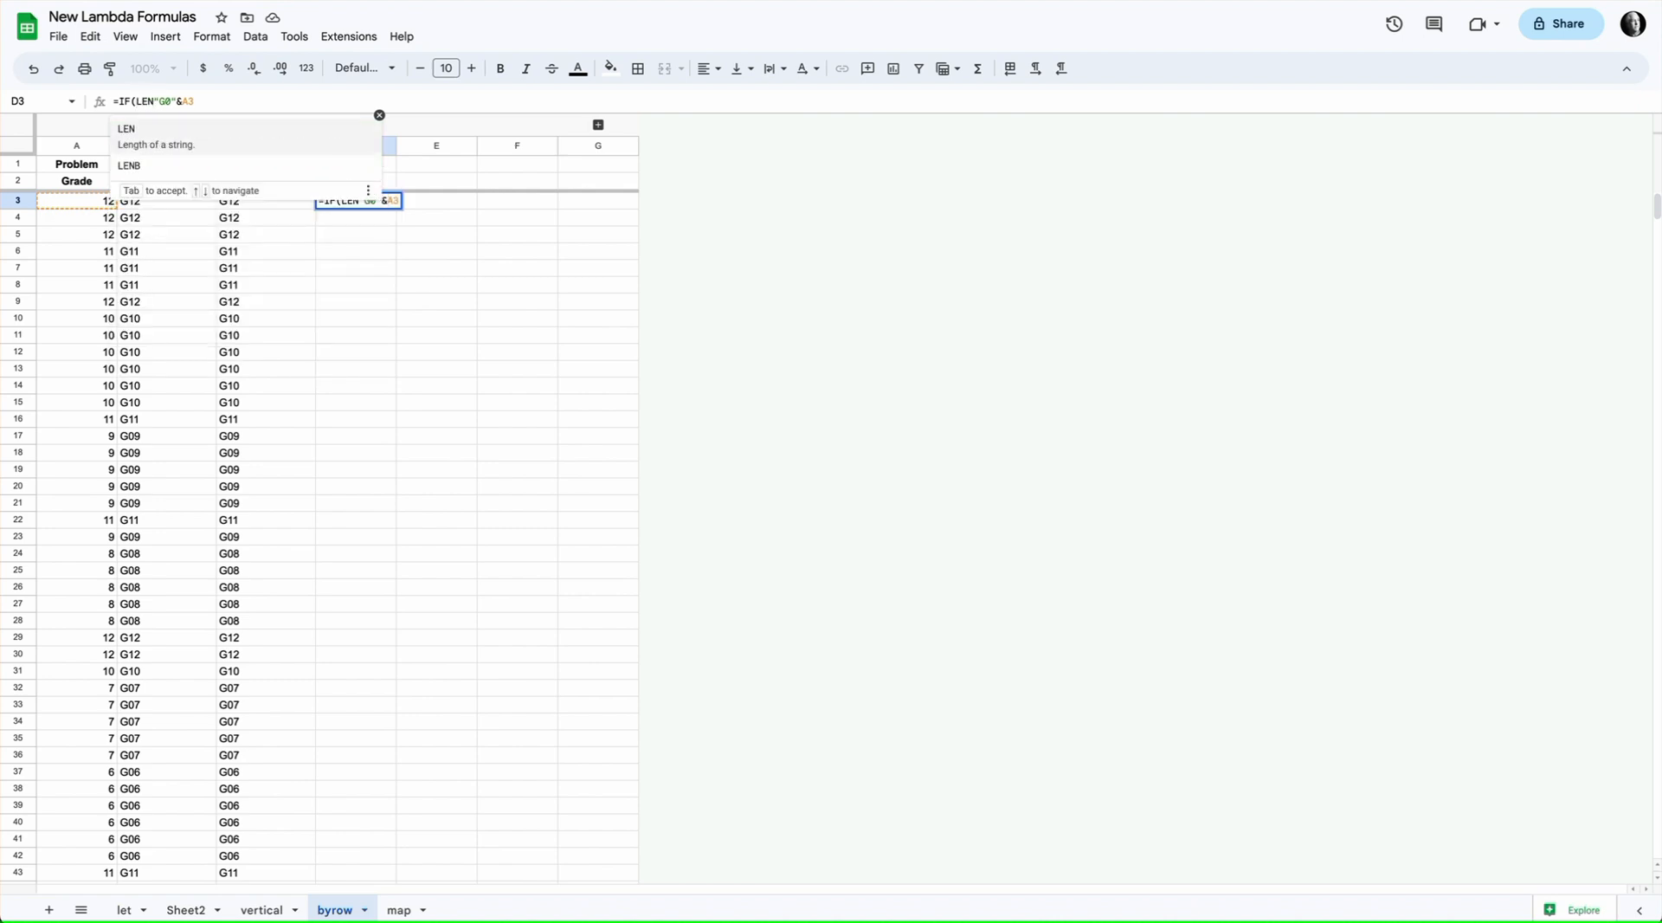
pyautogui.click(165, 146)
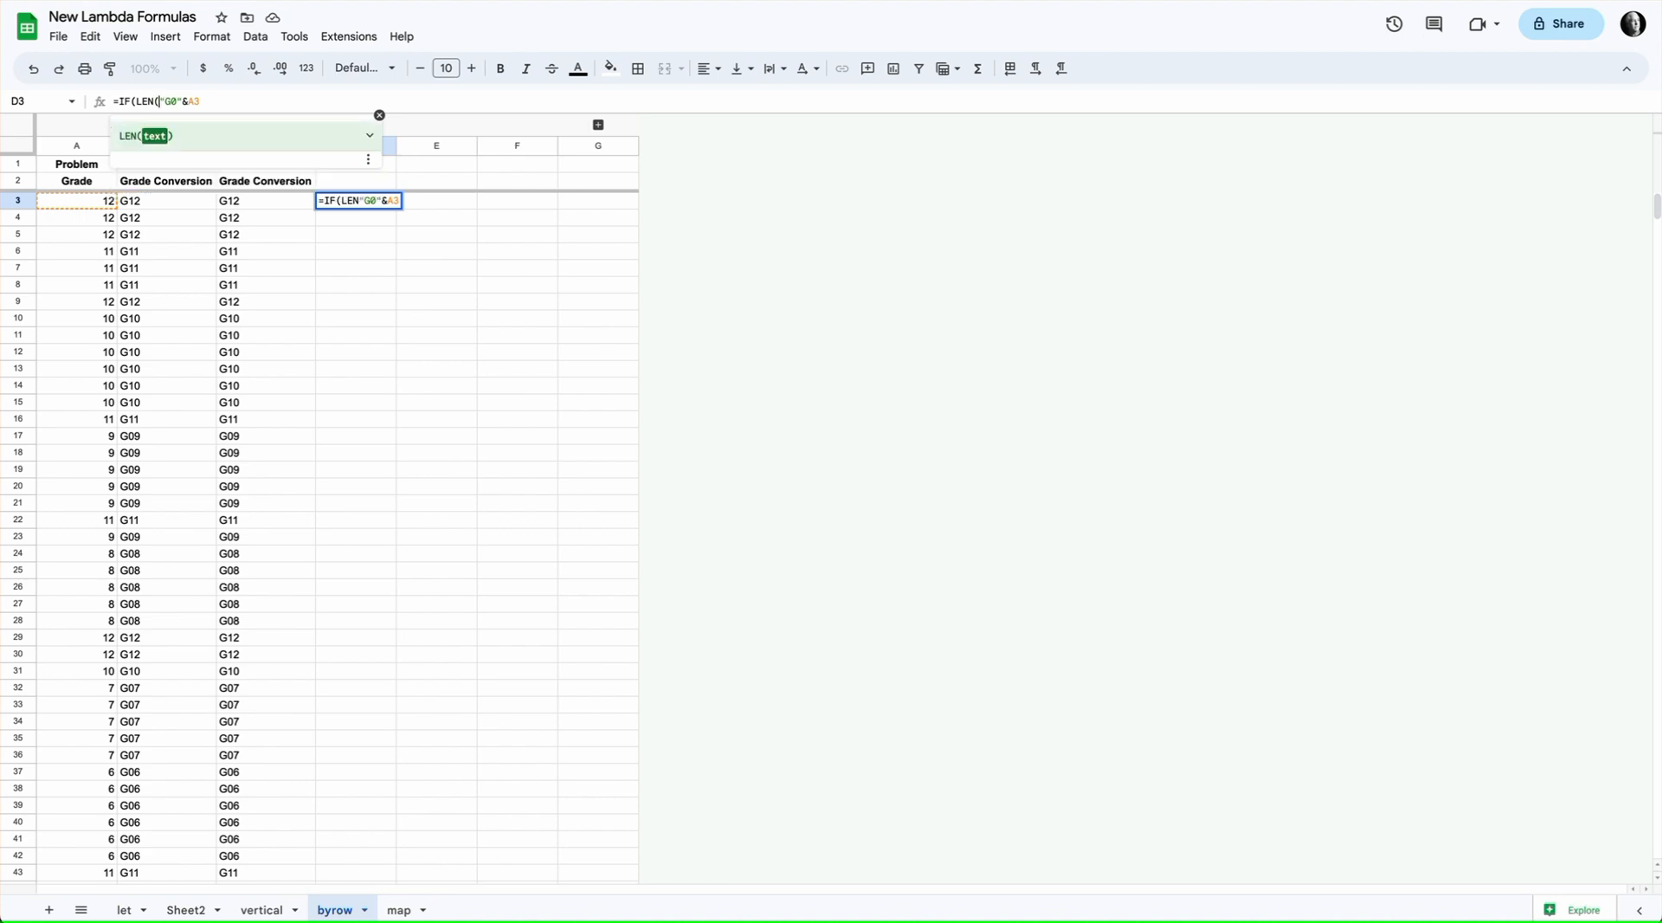
pyautogui.click(97, 201)
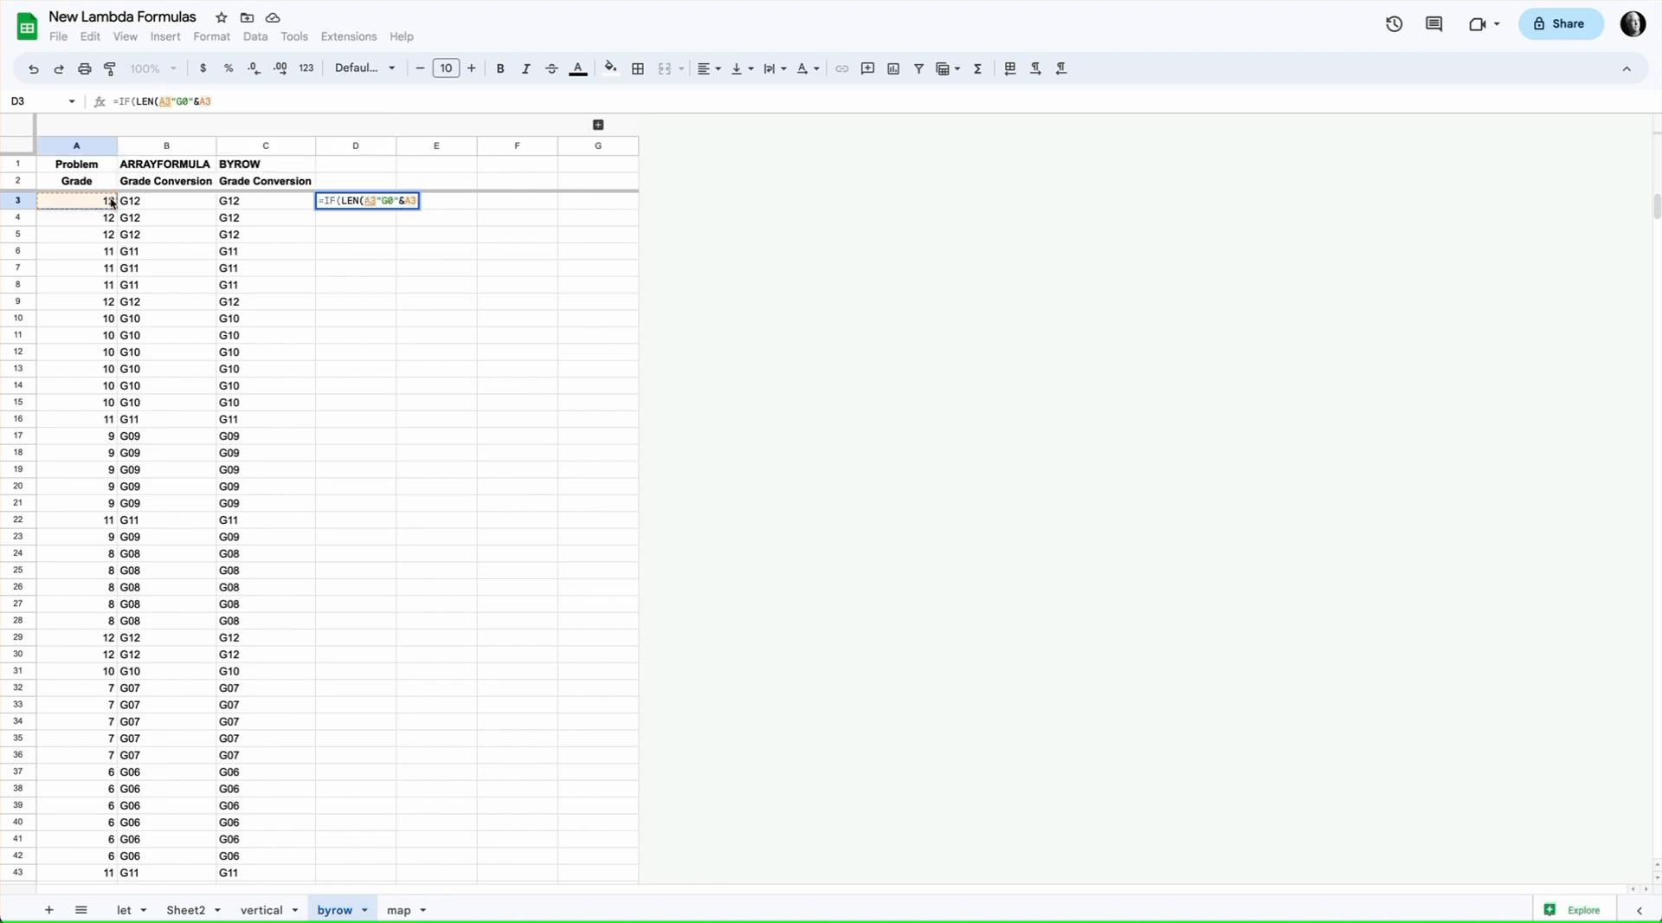
pyautogui.write(')')
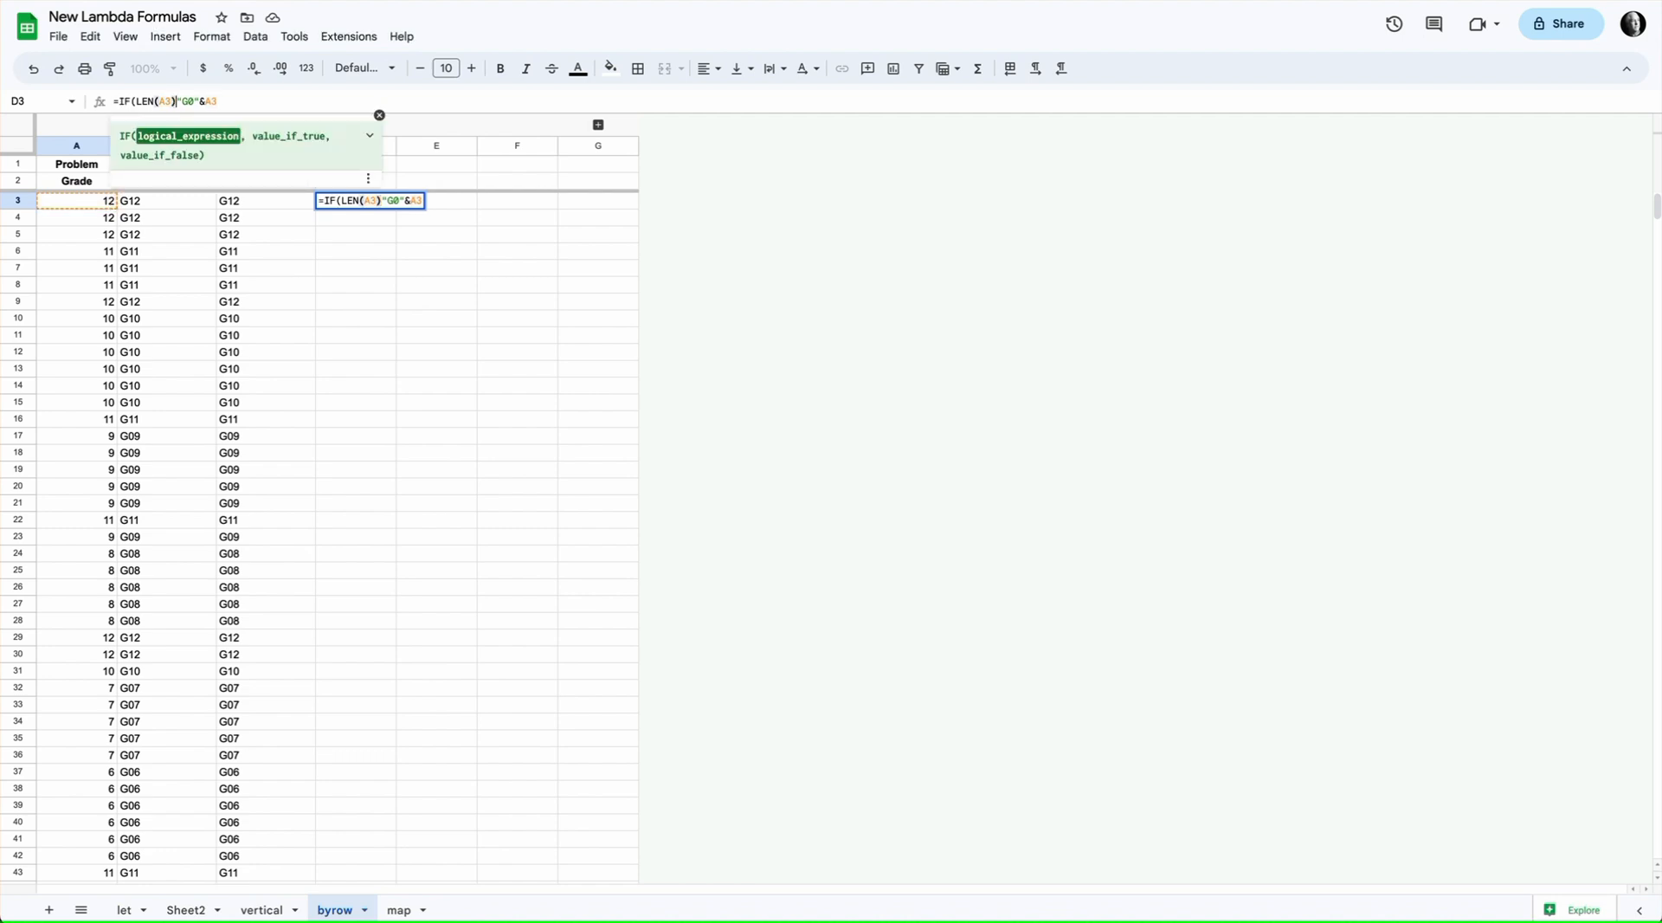
pyautogui.write(',')
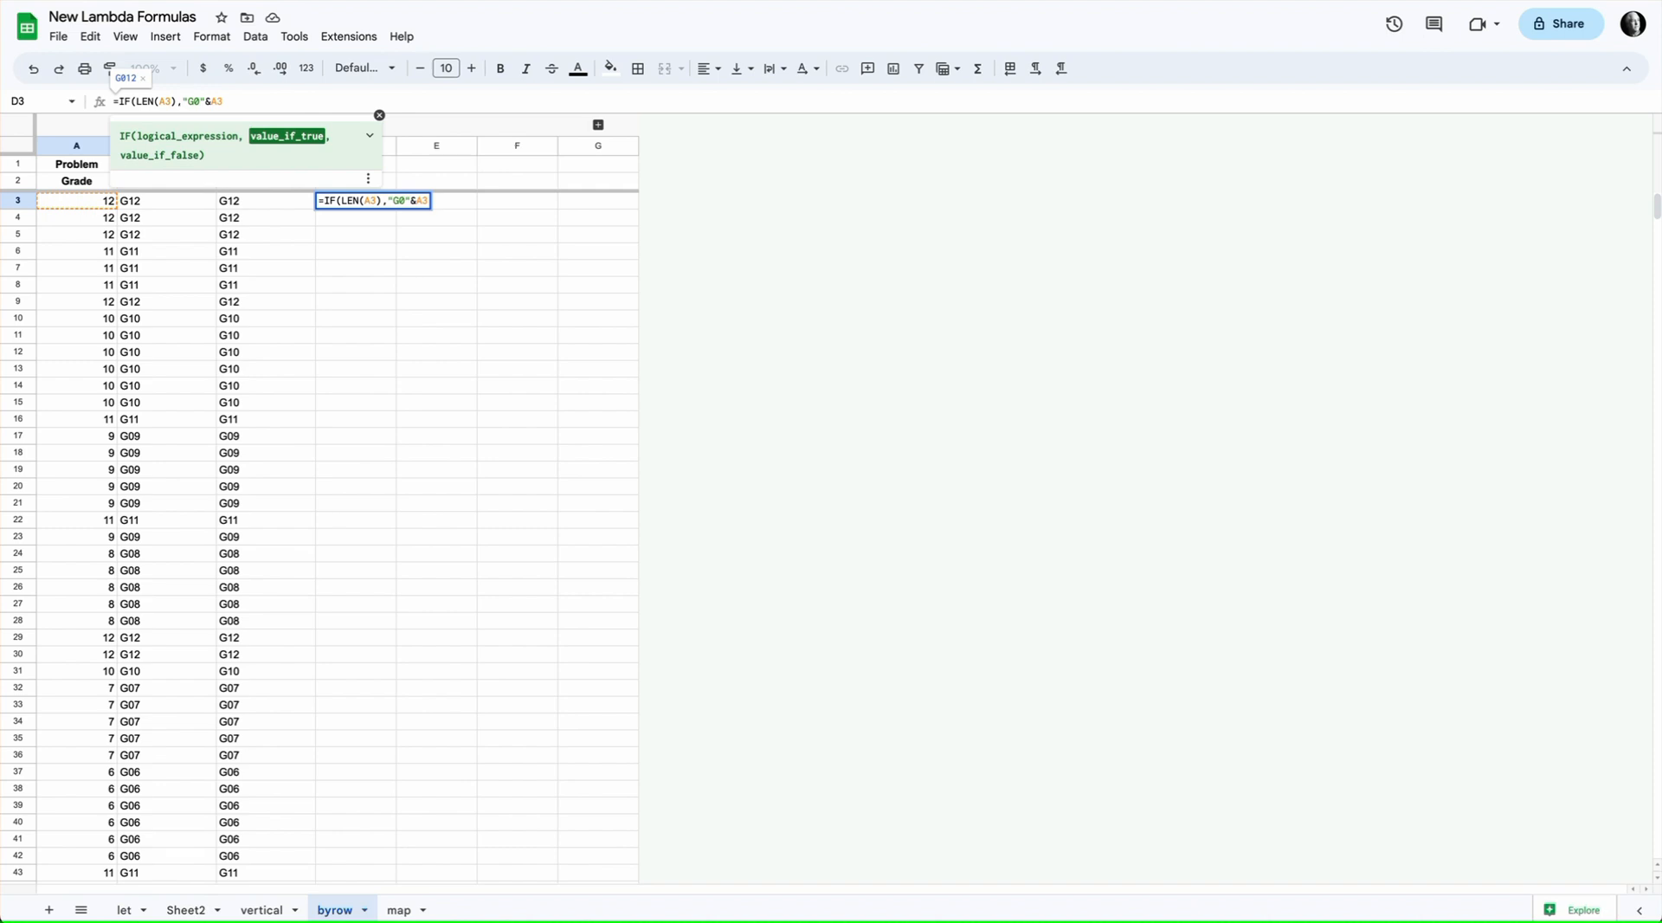
pyautogui.write('2')
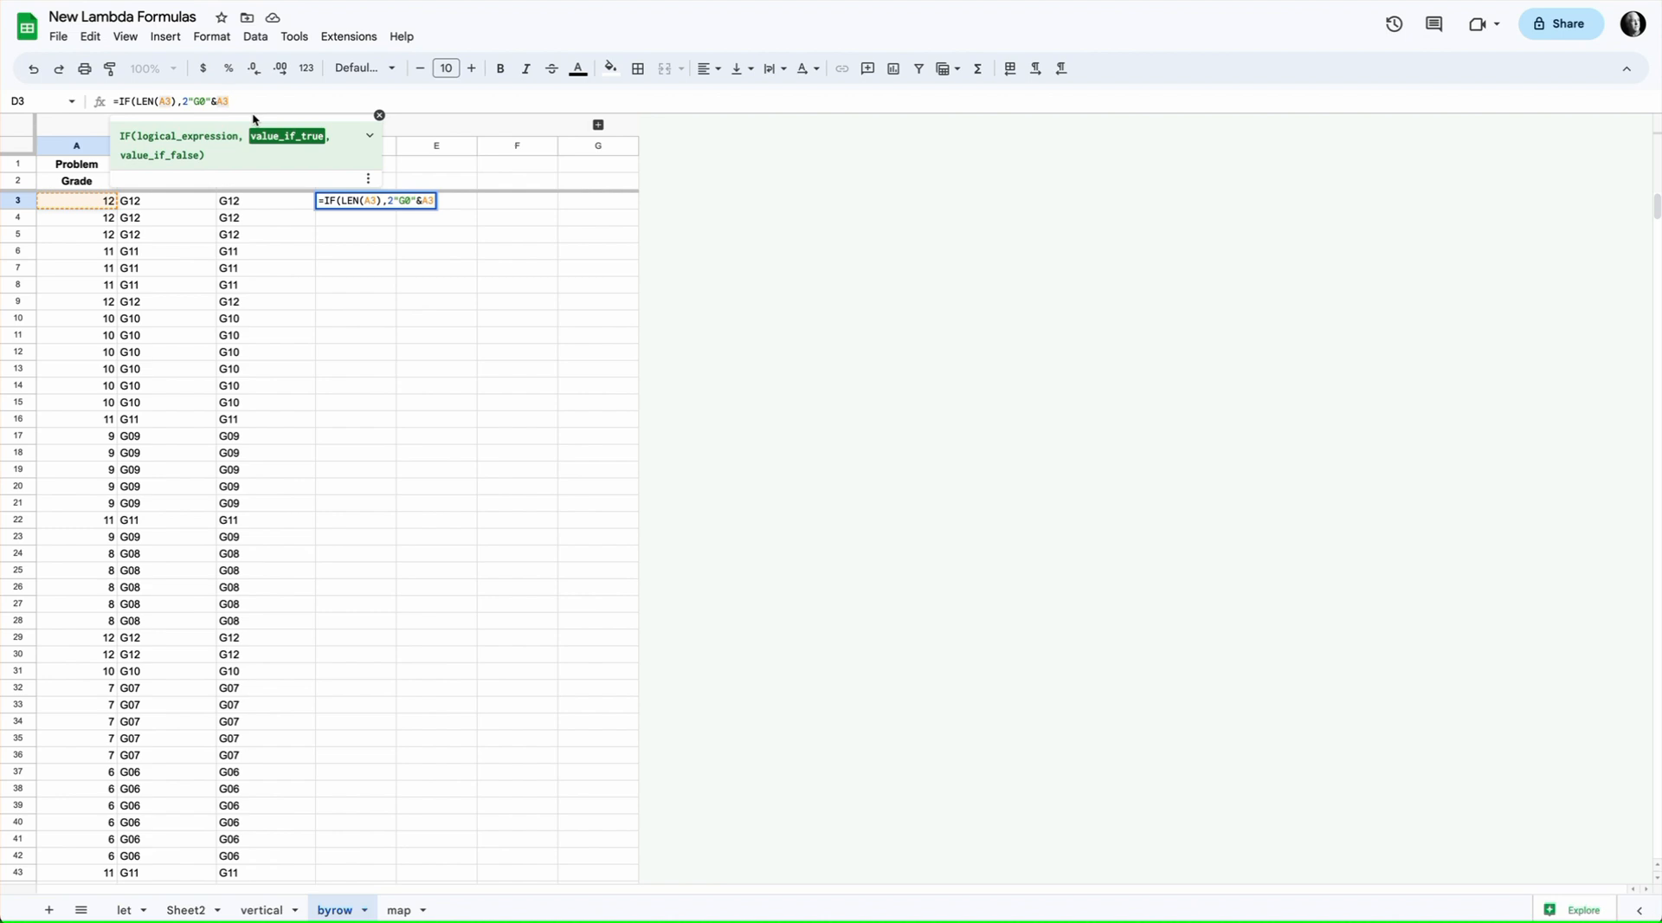
# Add "G"&A3 as the value if false and close the IF formula in D3.
pyautogui.write(',')
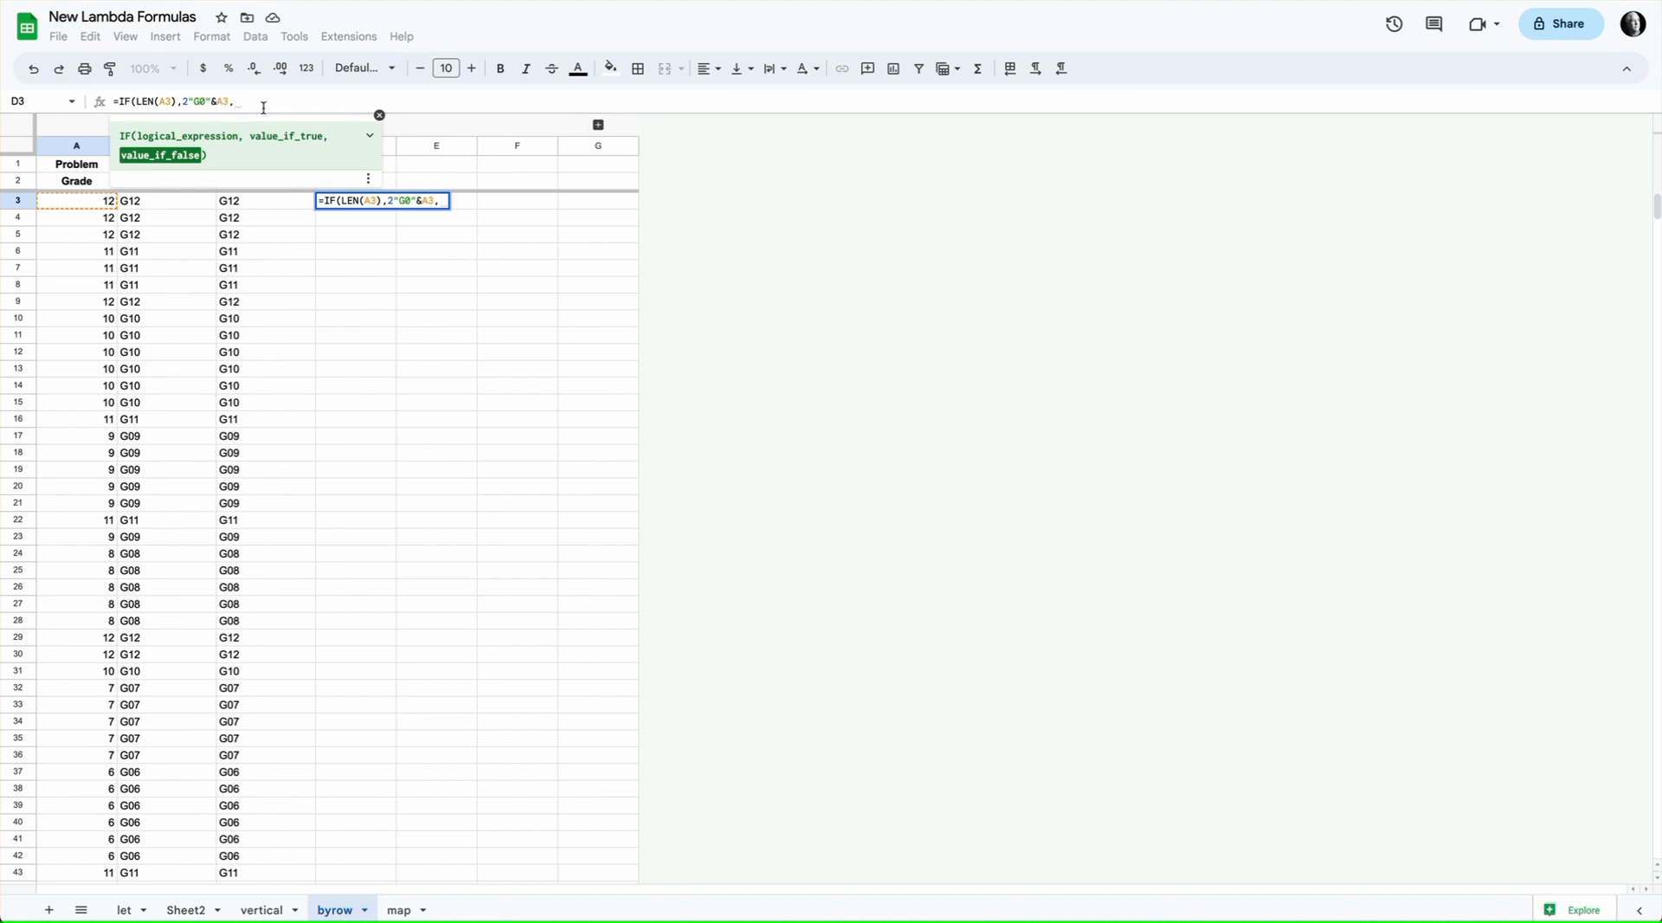
pyautogui.write('"')
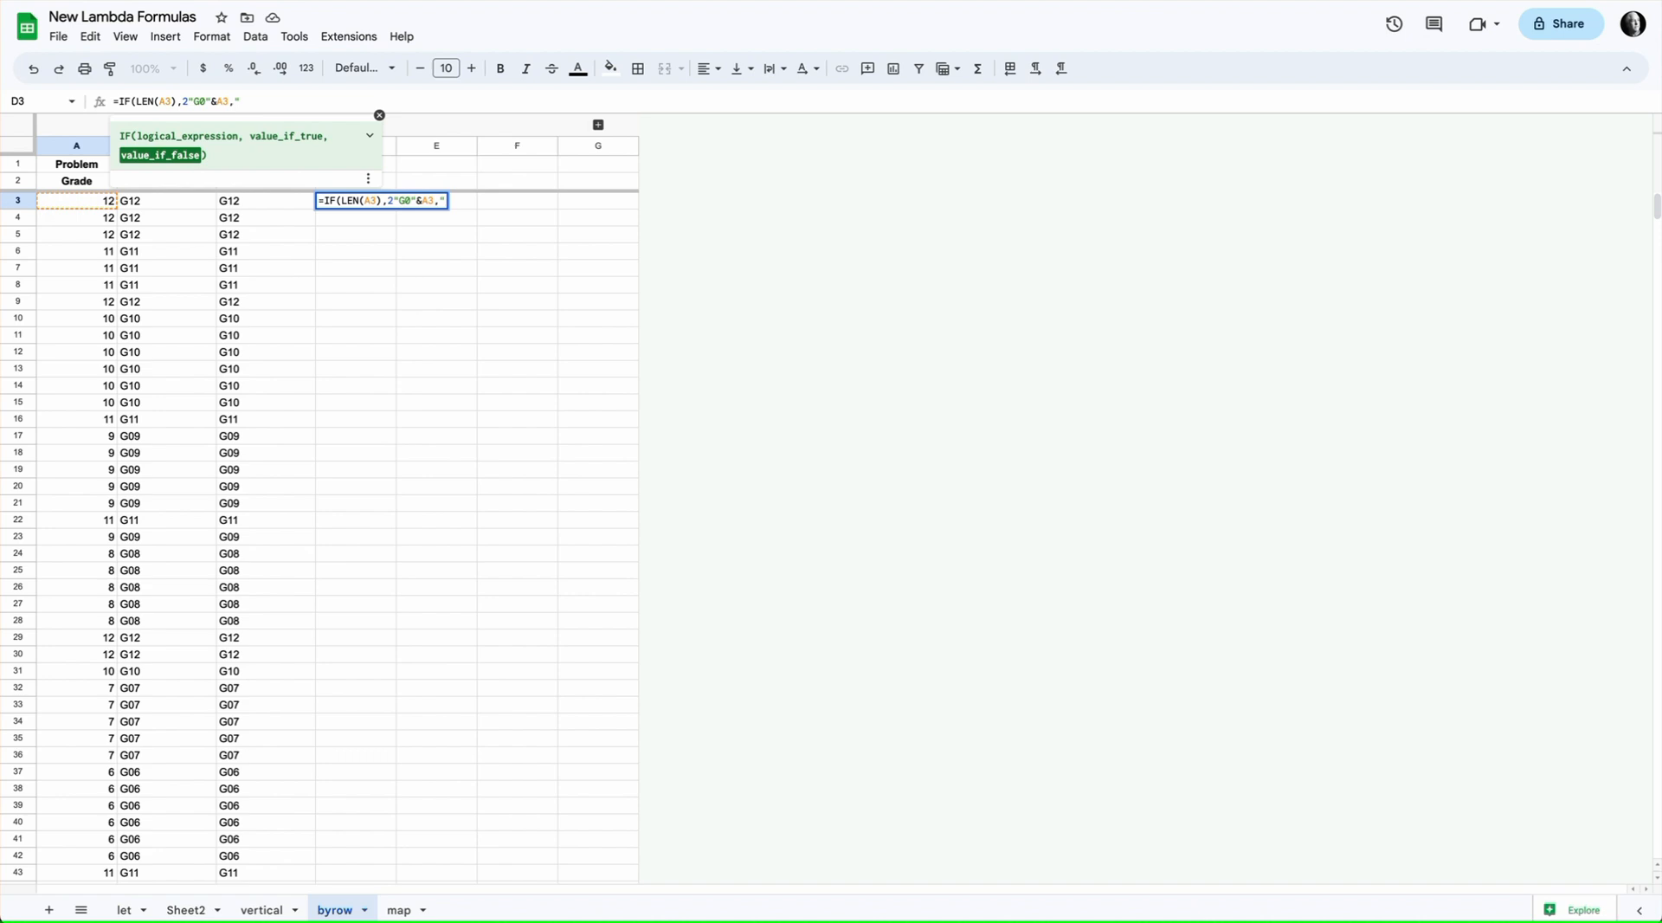
pyautogui.write('G"&')
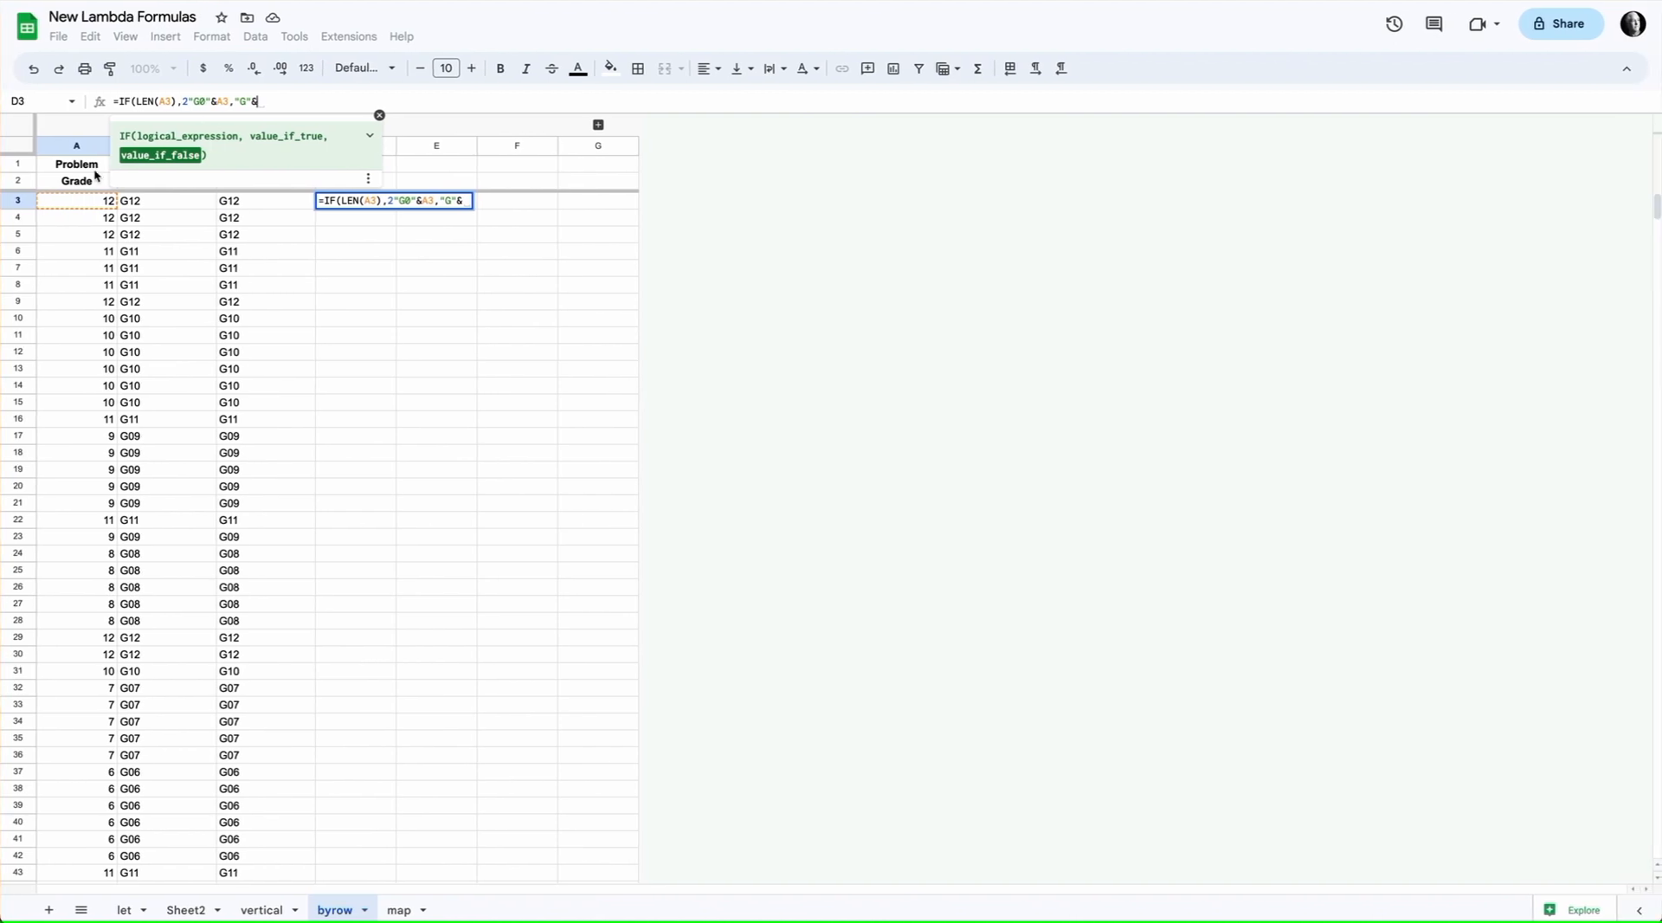
pyautogui.click(133, 201)
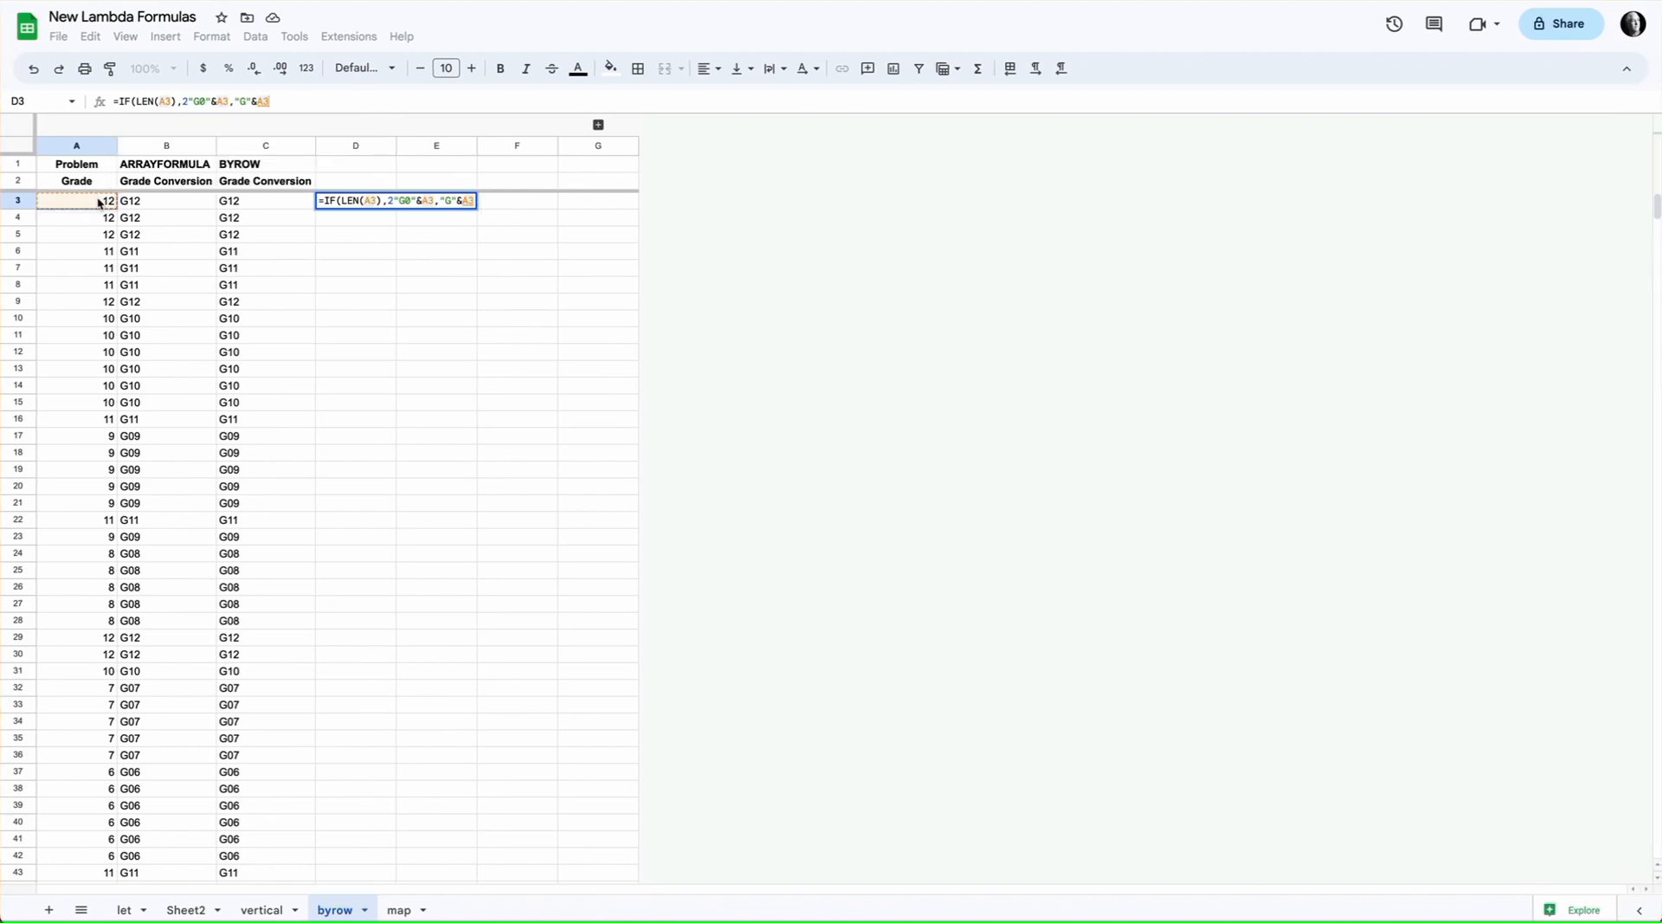
pyautogui.write(')')
pyautogui.press('Return')
# Correct the length test in D3 so the formula is =IF(LEN(A3)<2,"G0"&A3,"G"&A3).
pyautogui.click(365, 204)
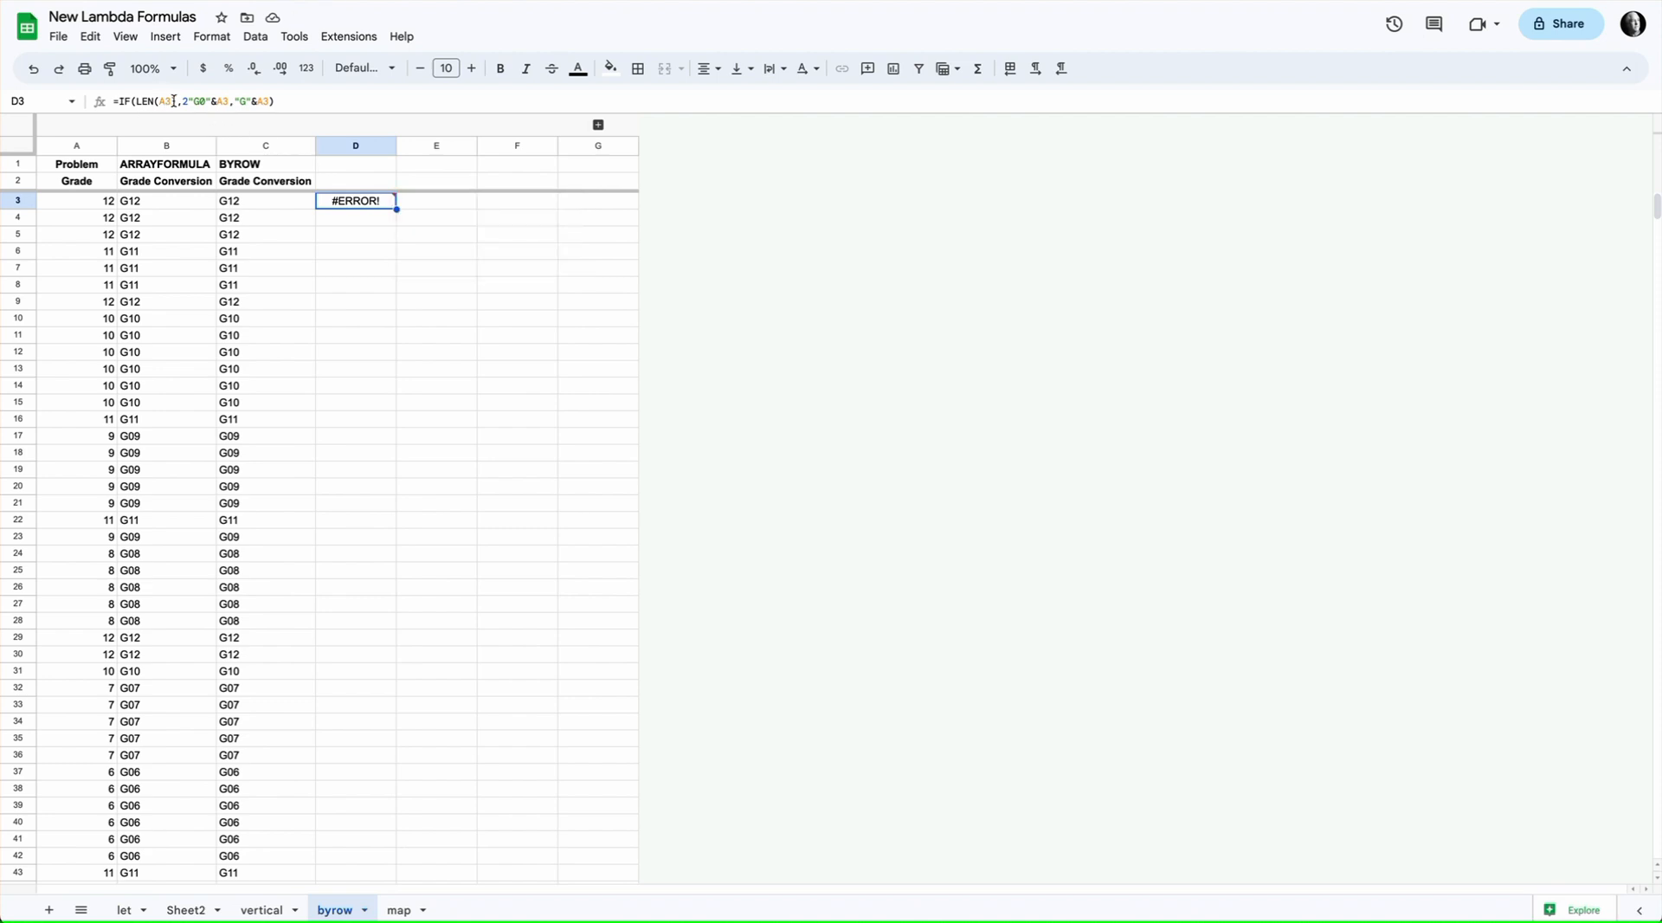
pyautogui.click(175, 101)
pyautogui.write(')<')
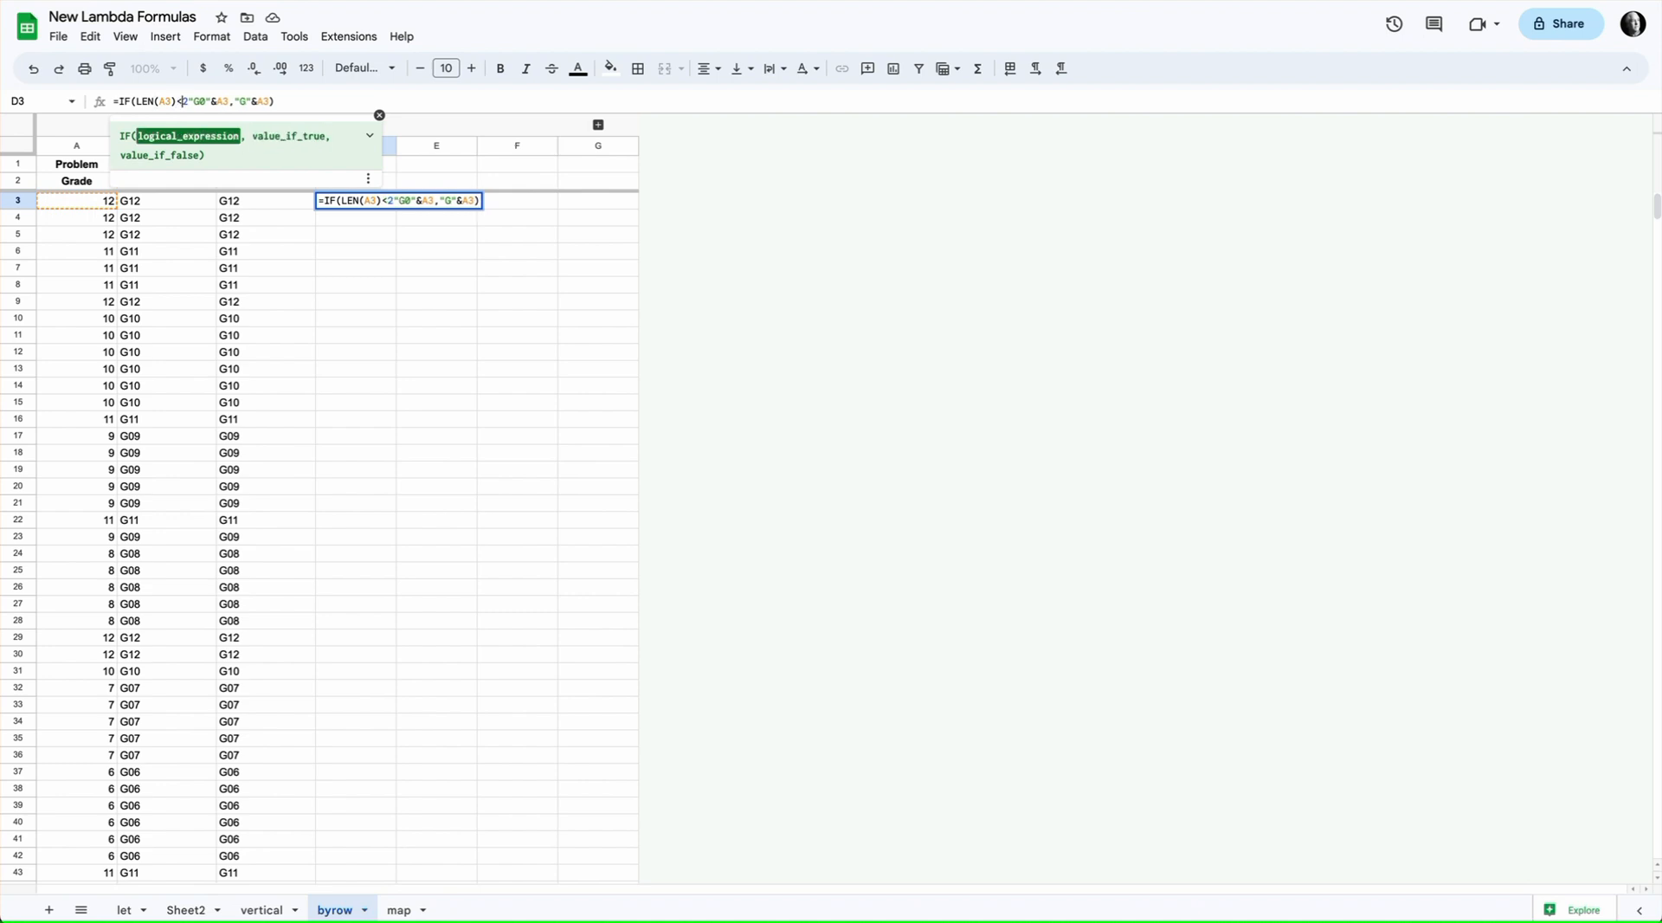
pyautogui.press('Return')
pyautogui.click(383, 202)
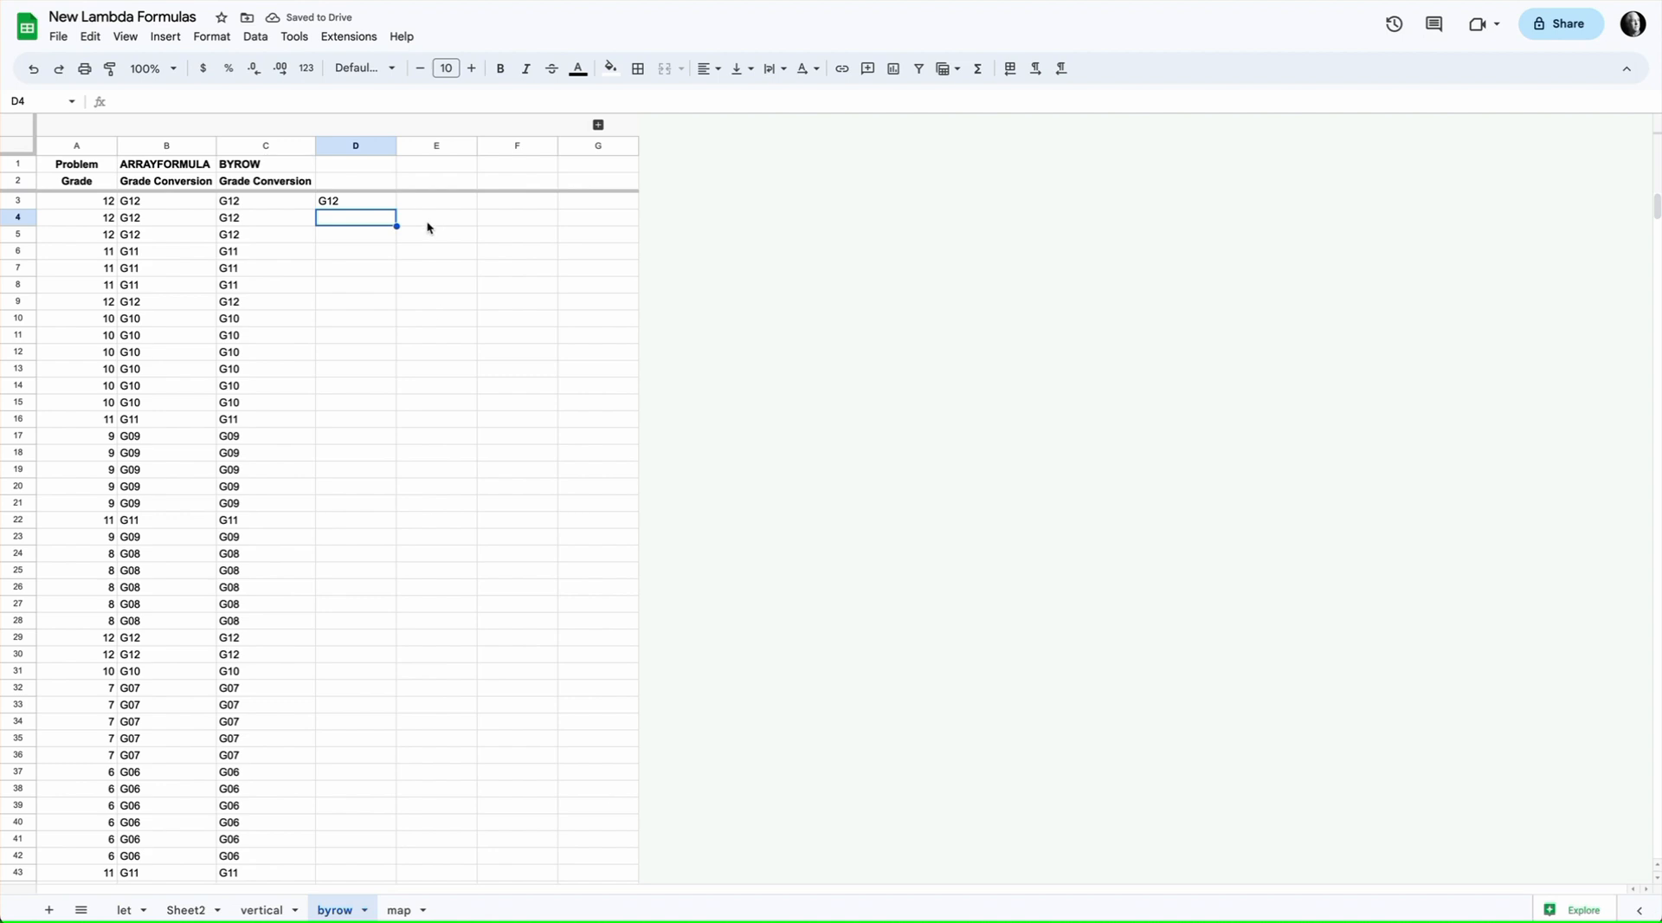
# Fill the IF formula from D3 down column D, check the resulting codes, and undo the fill.
pyautogui.click(335, 200)
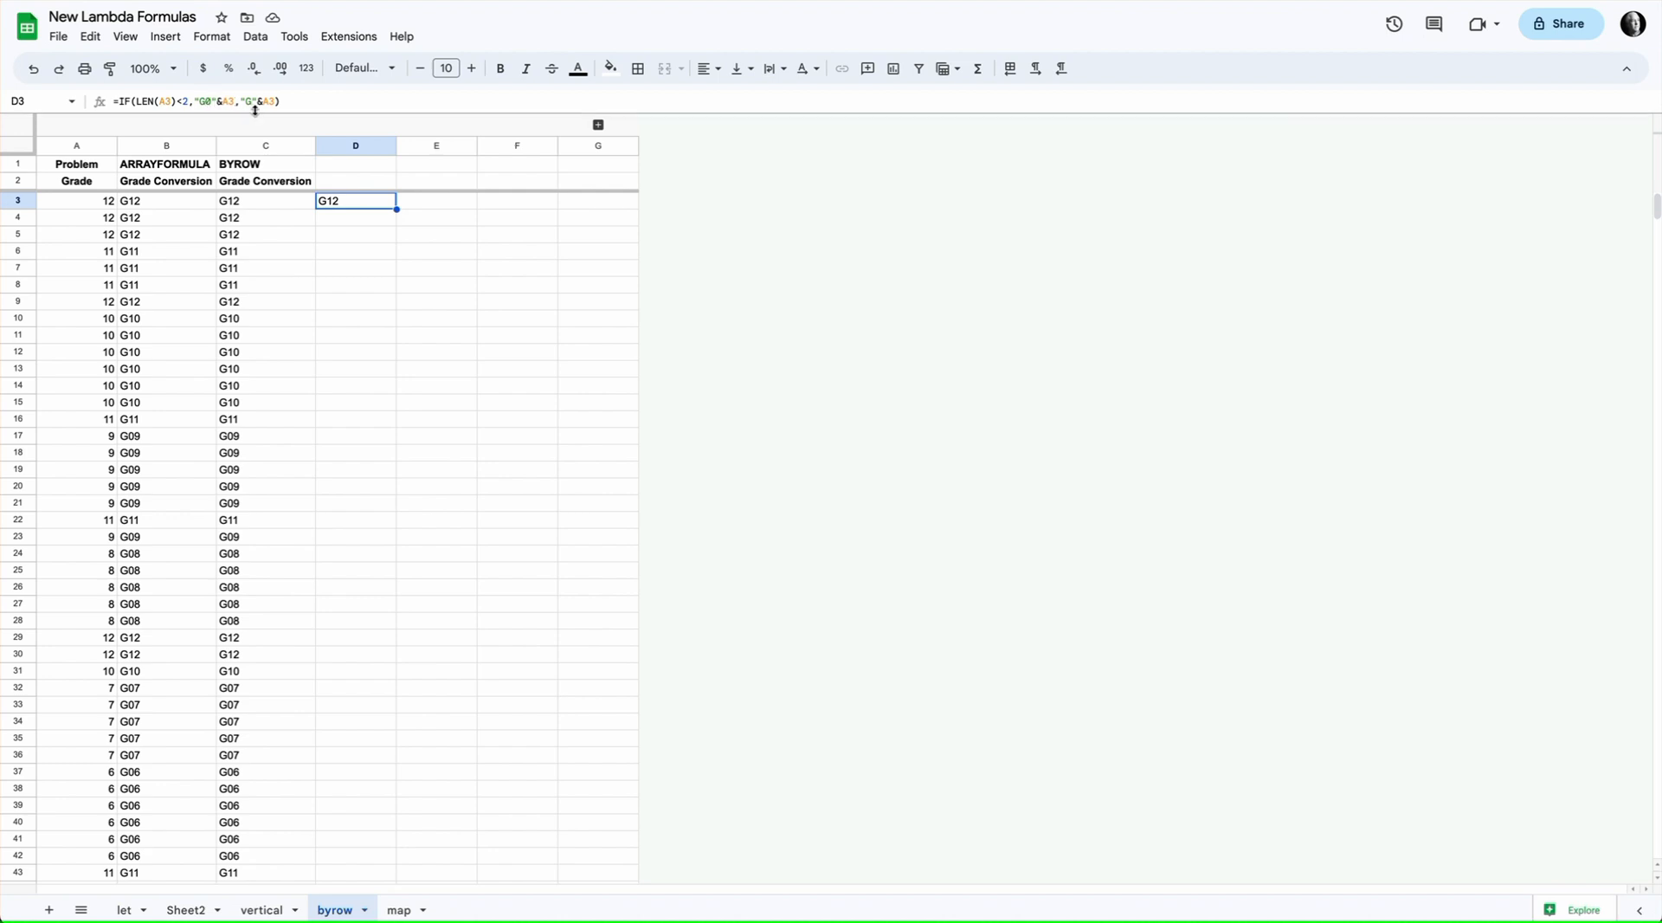
pyautogui.doubleClick(397, 209)
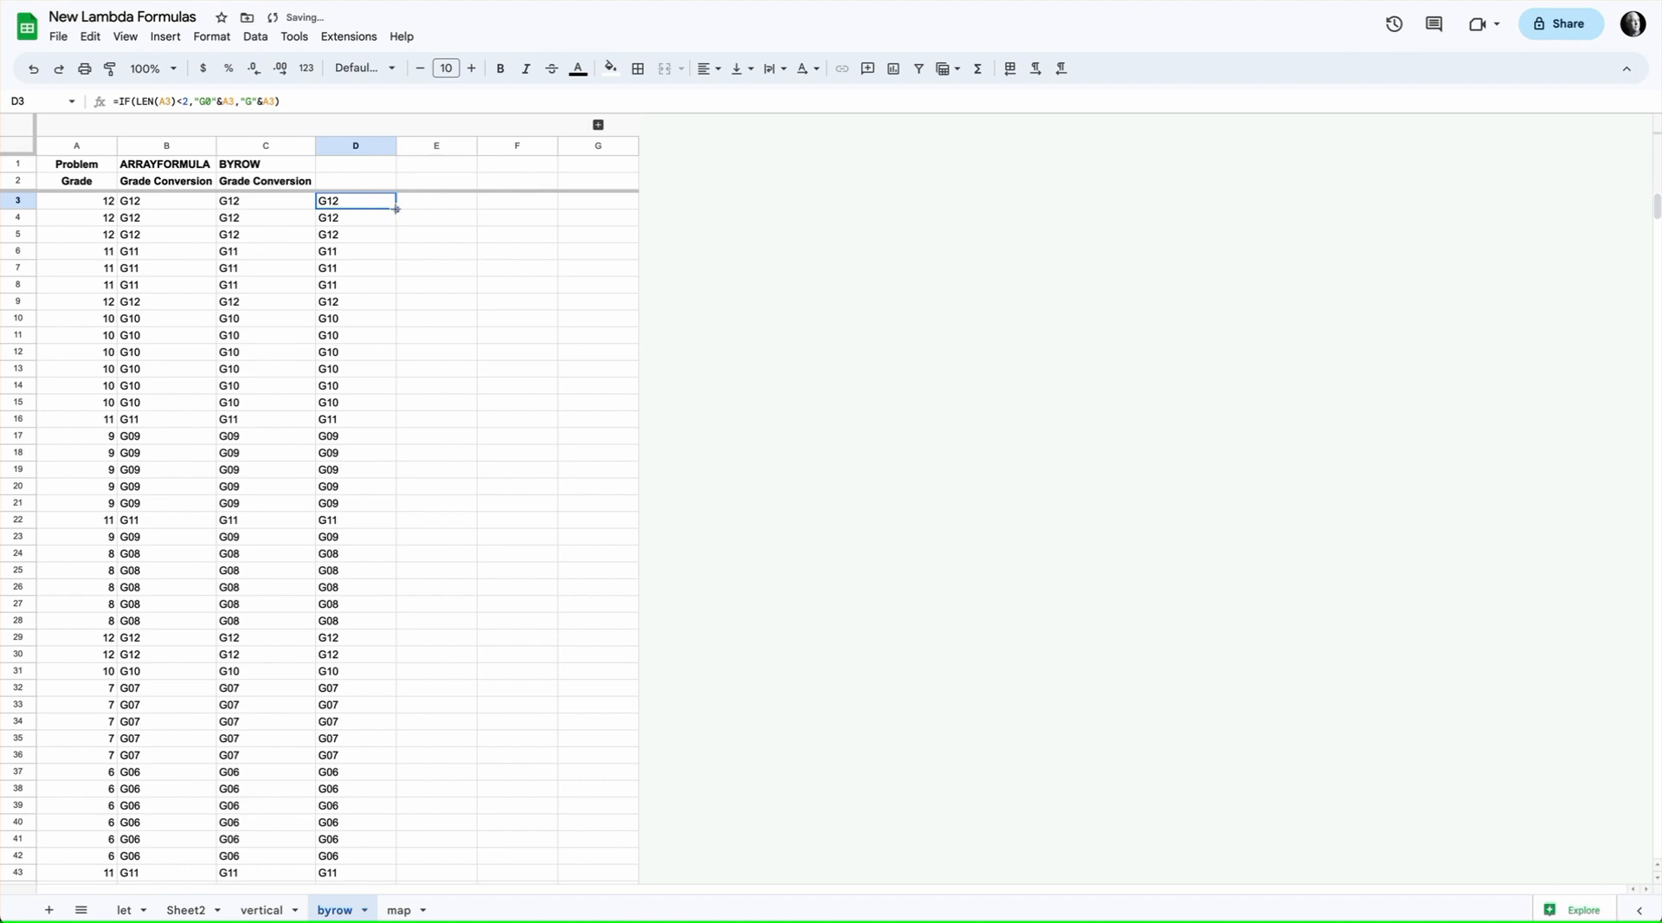
pyautogui.scroll(-8, 358, 857)
pyautogui.scroll(8, 356, 329)
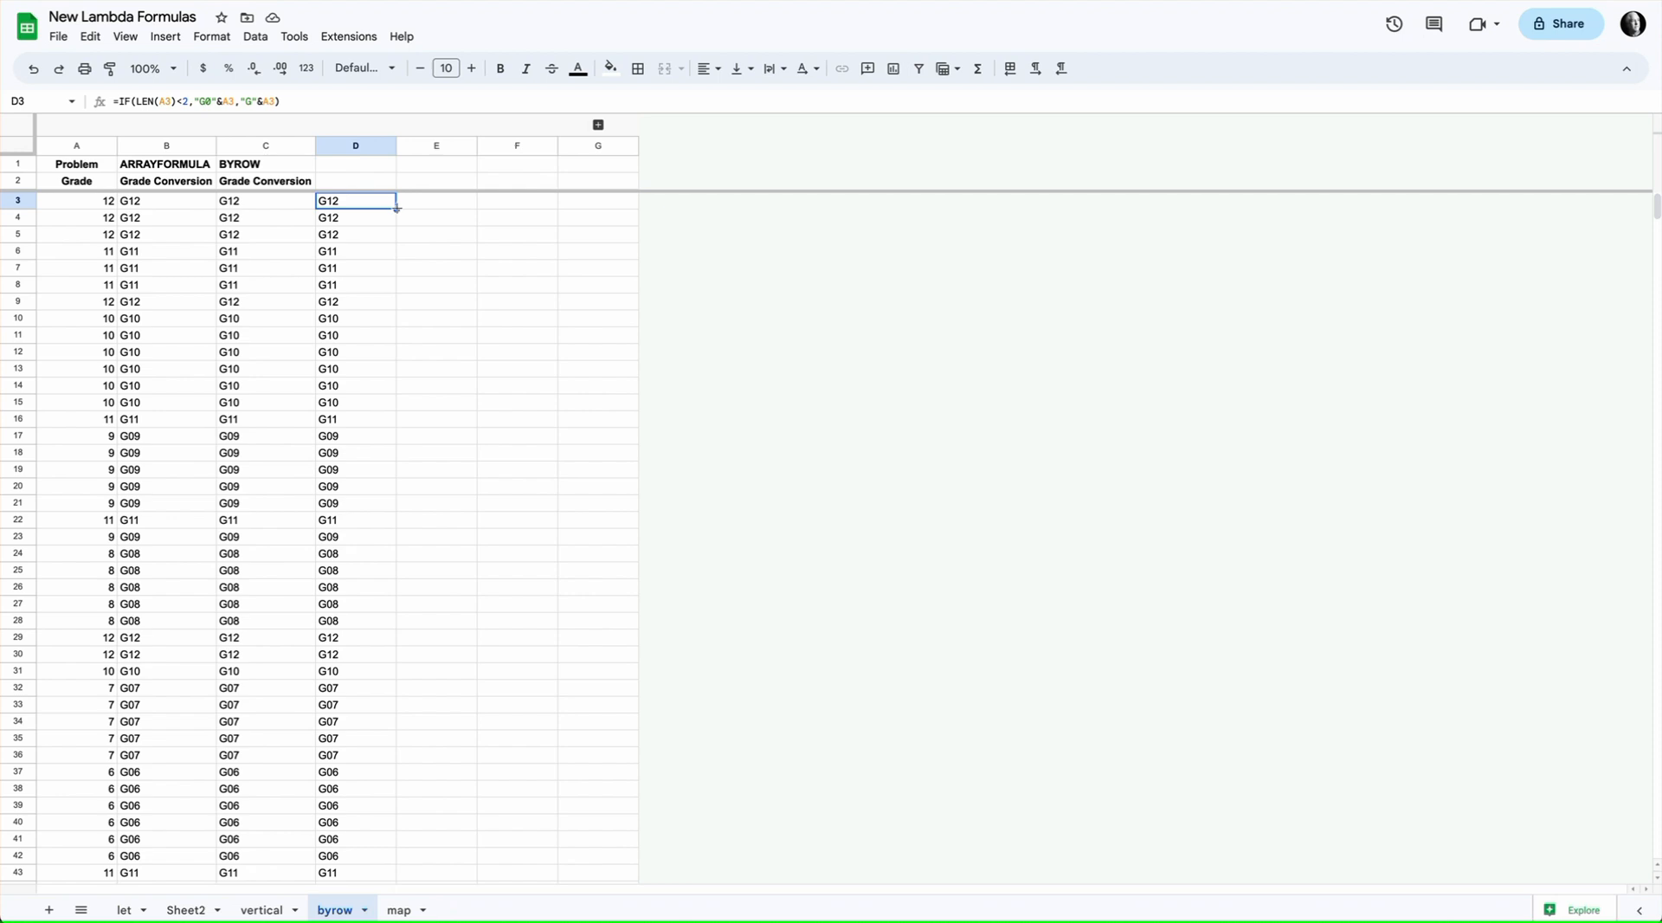
pyautogui.hotkey('ctrl', 'z')
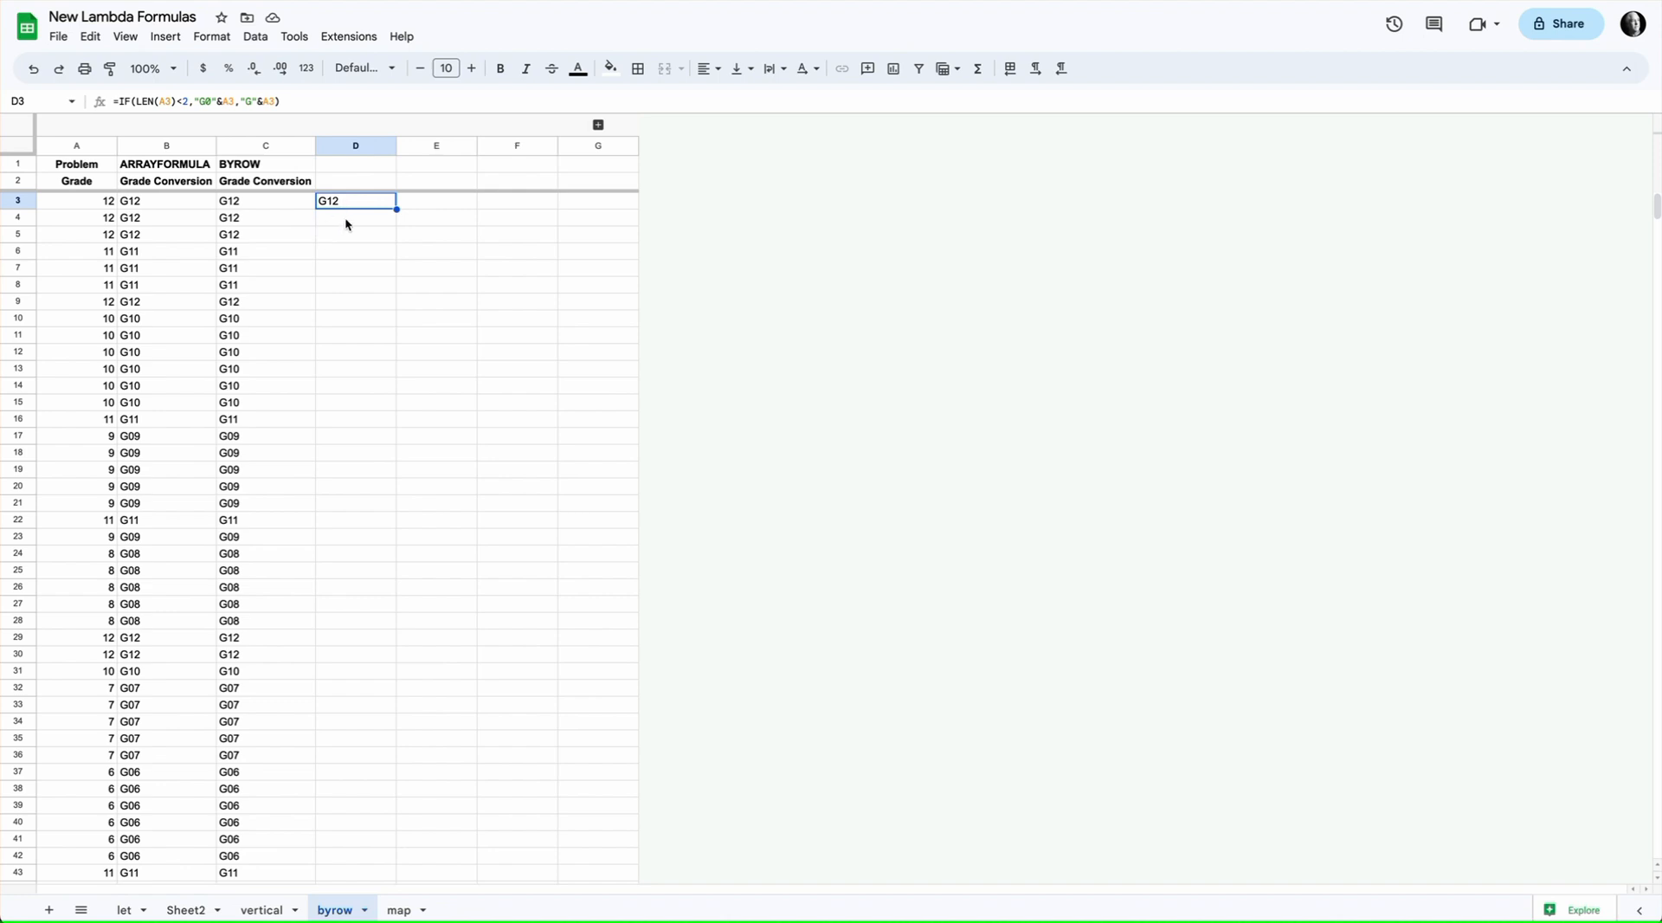
# Wrap the IF formula in D3 in ARRAYFORMULA.
pyautogui.click(292, 101)
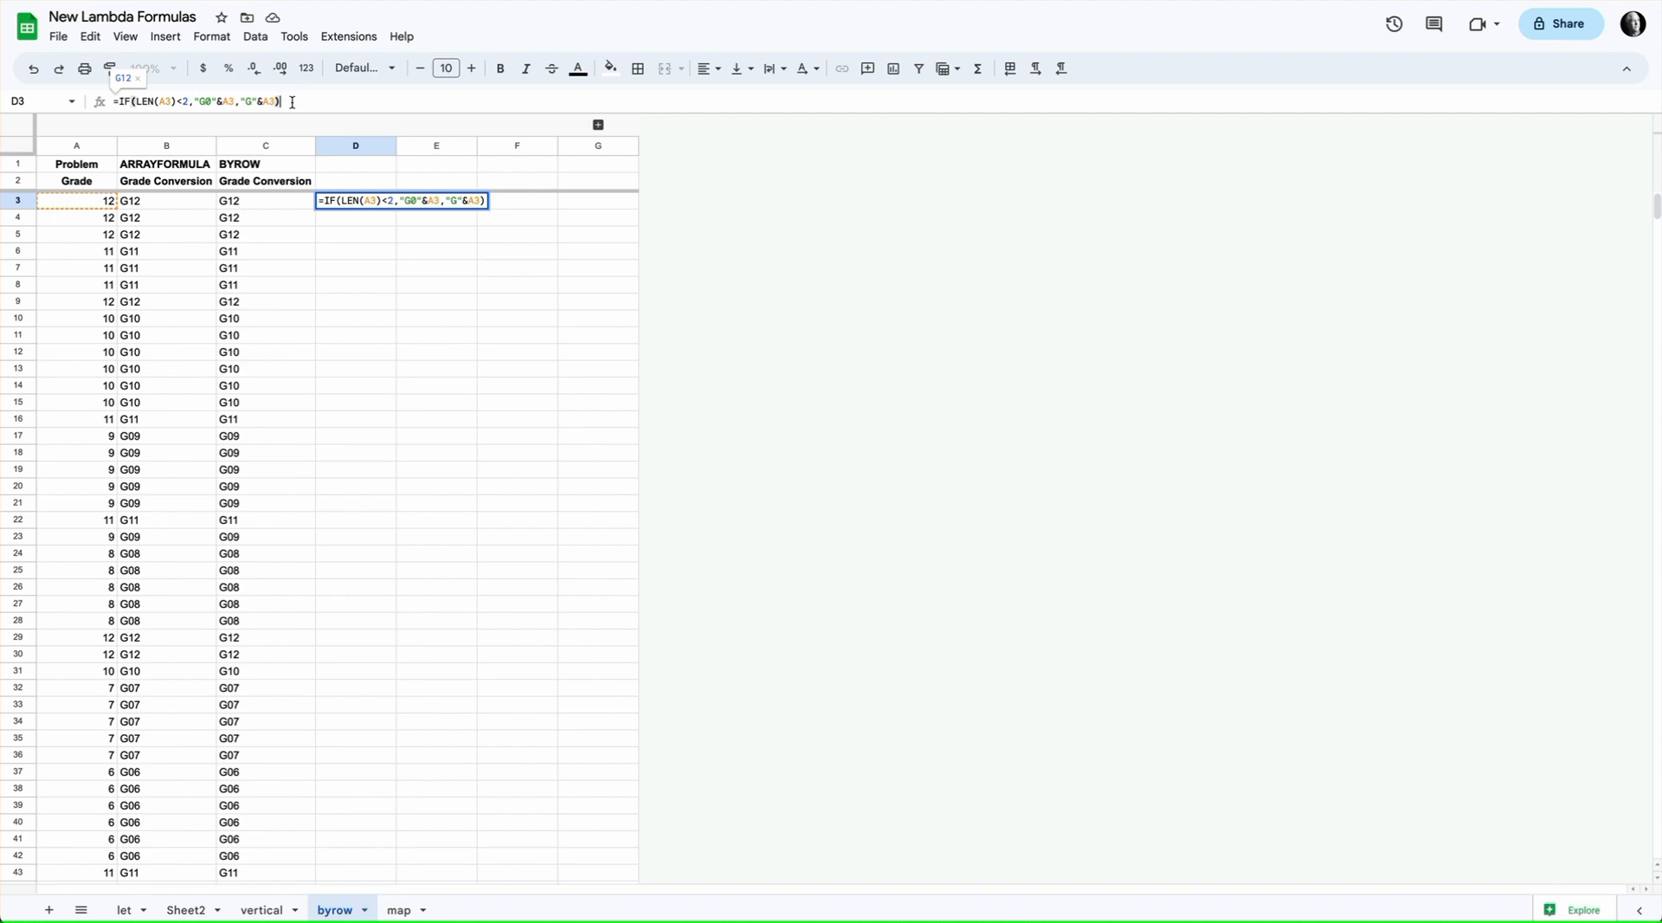
pyautogui.hotkey('ctrl', 'shift', 'Return')
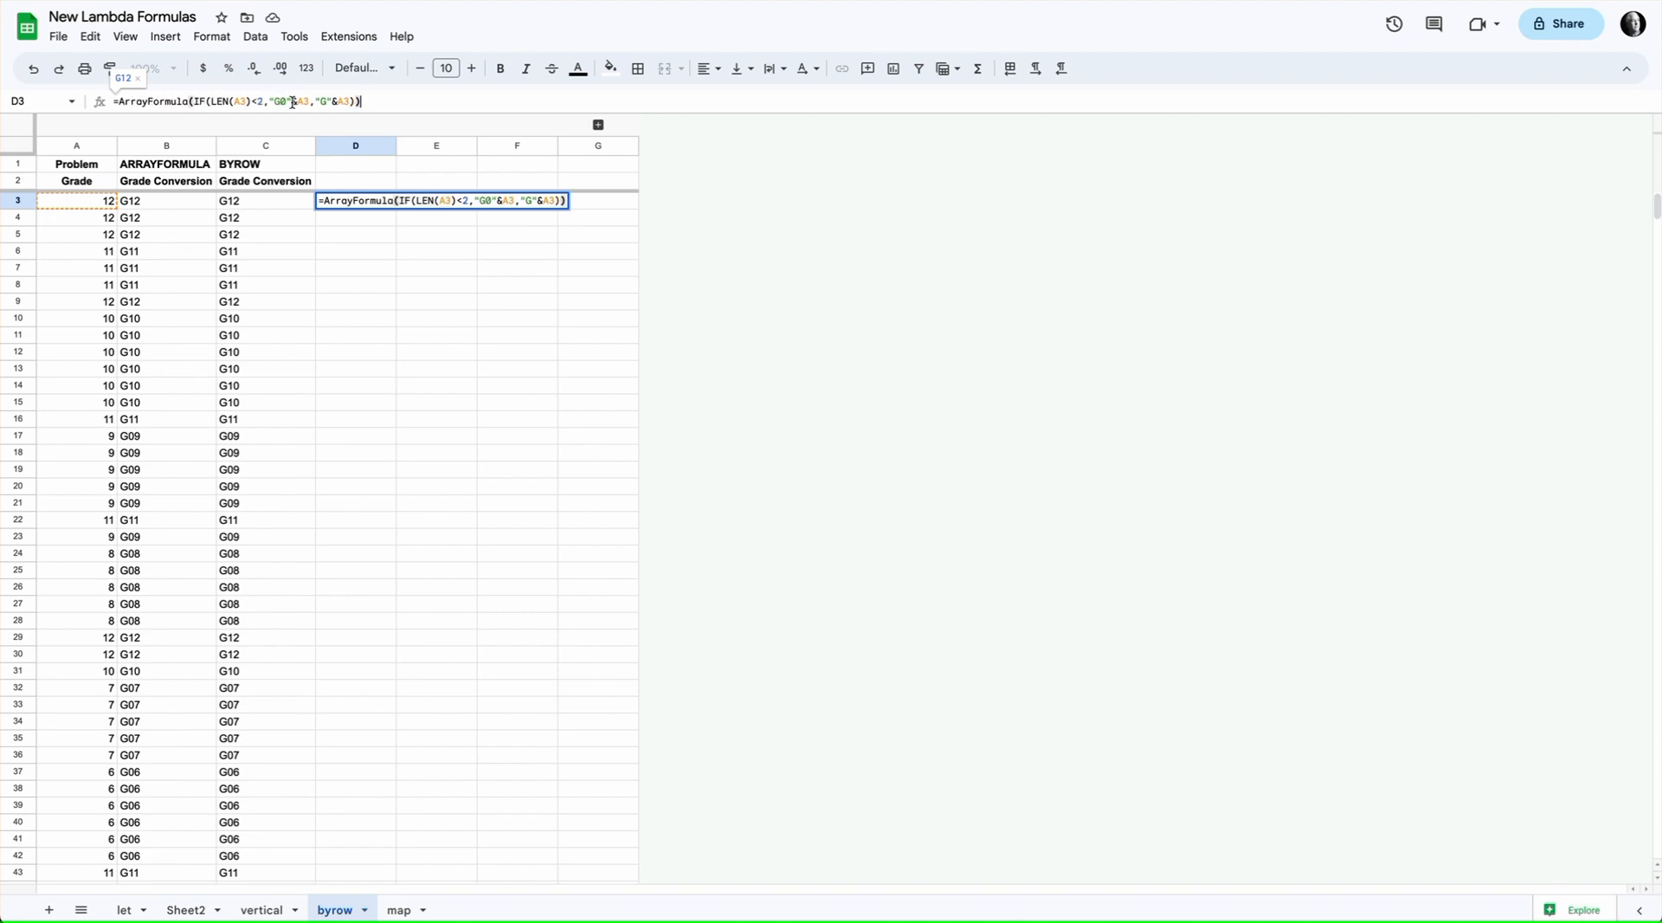
pyautogui.press('Return')
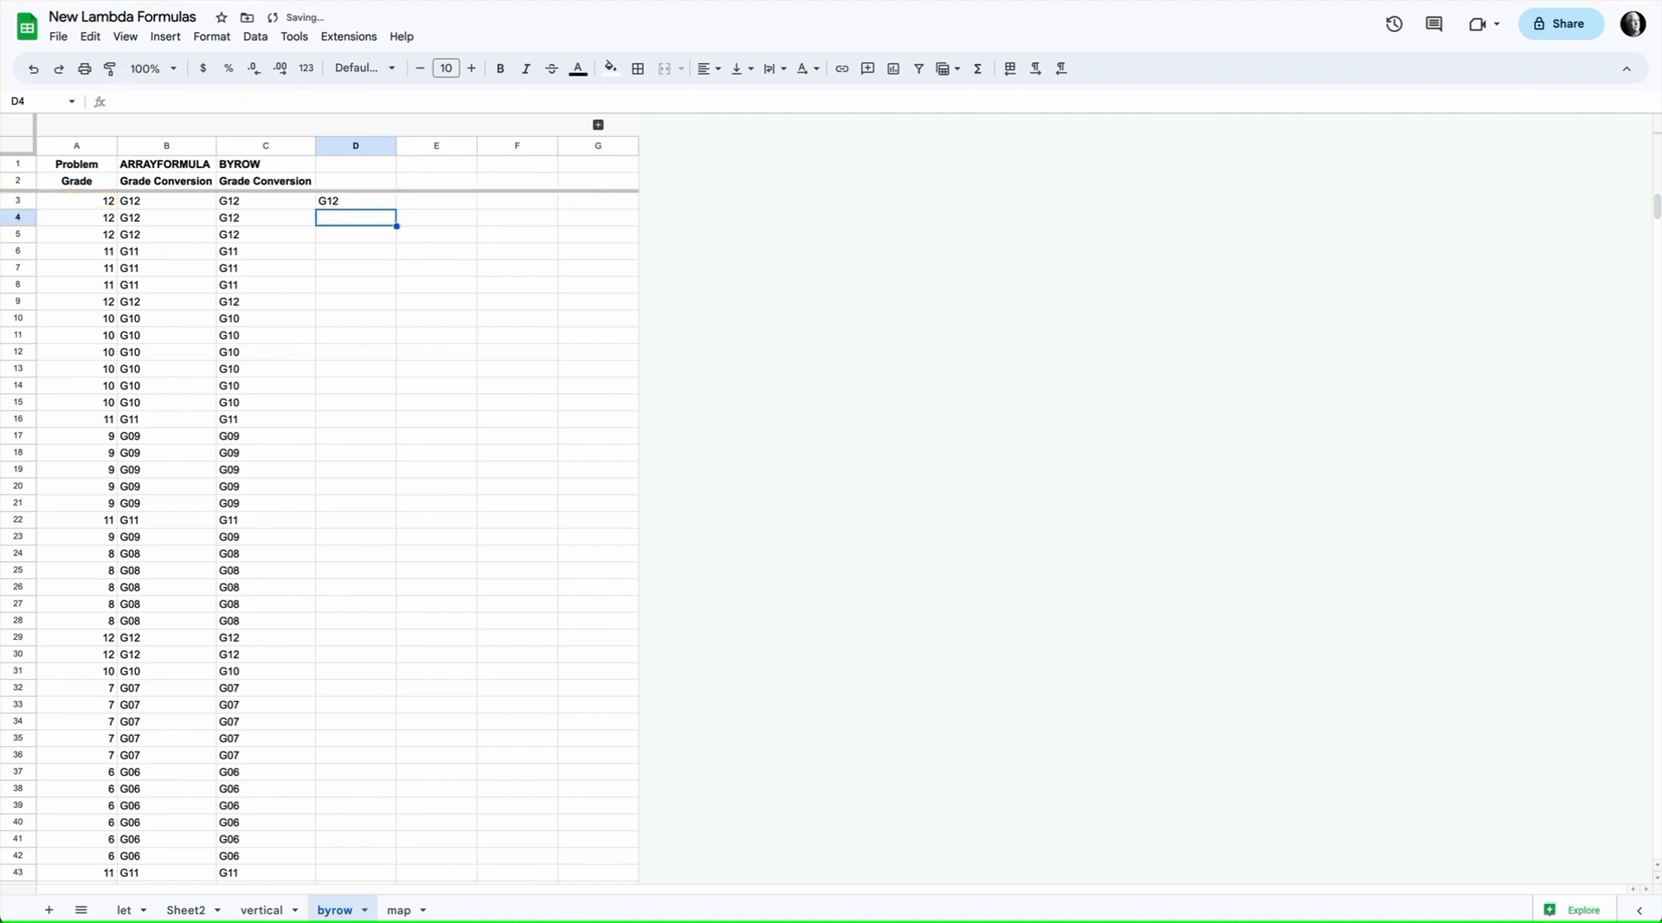
# Extend all three A3 references in the D3 array formula to the open-ended range A3:A.
pyautogui.click(370, 205)
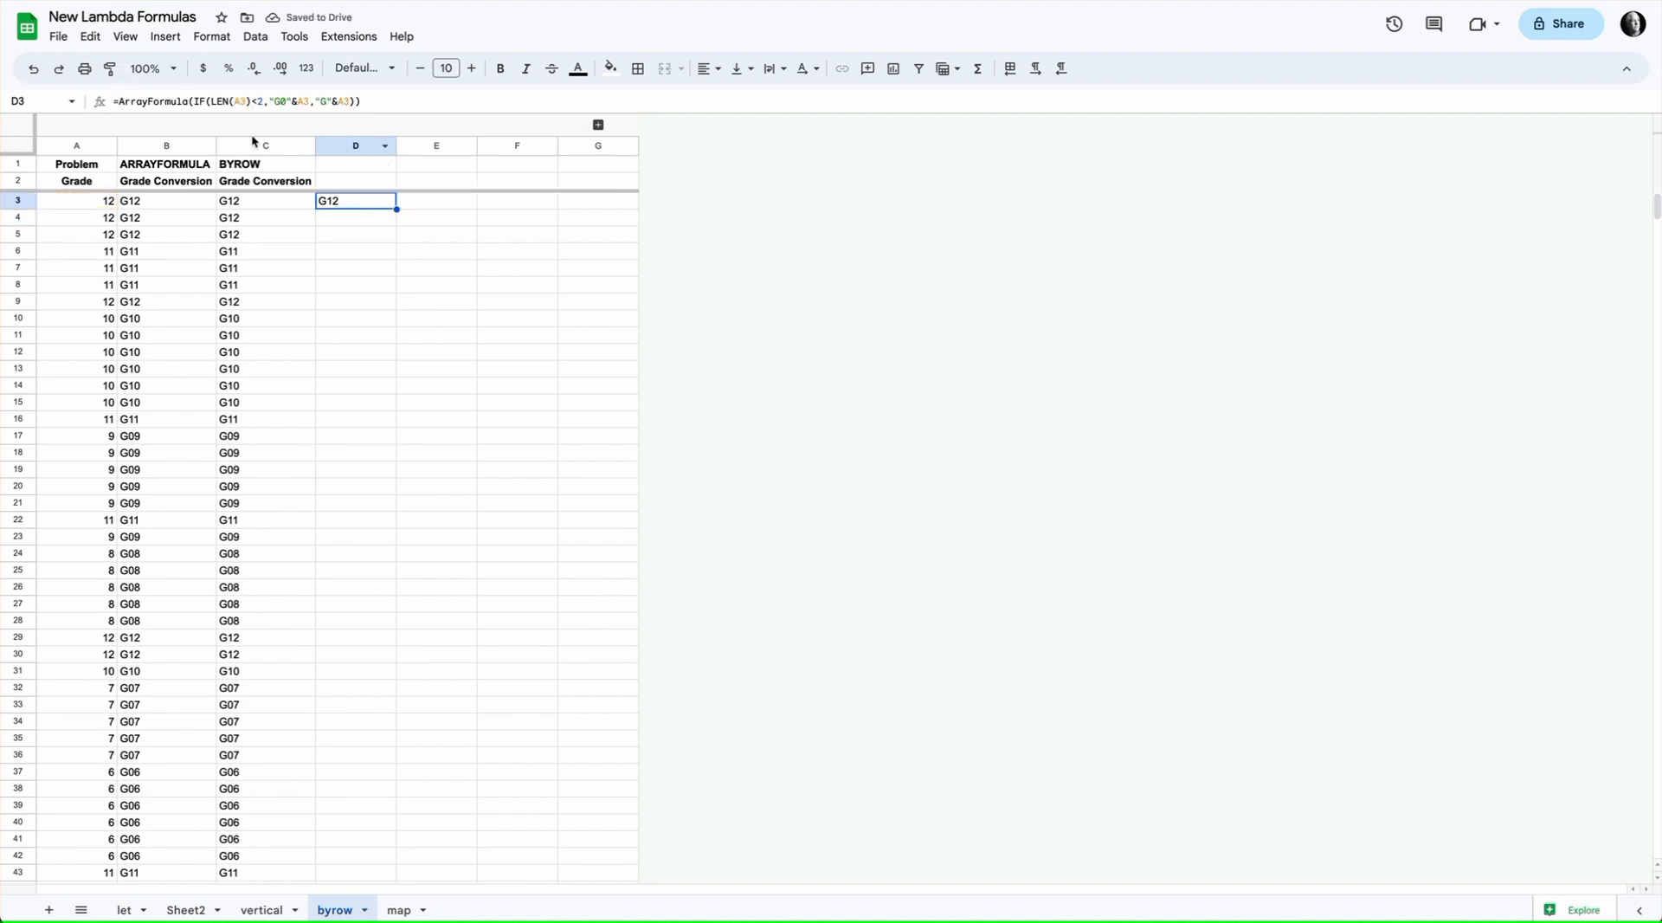
pyautogui.click(245, 102)
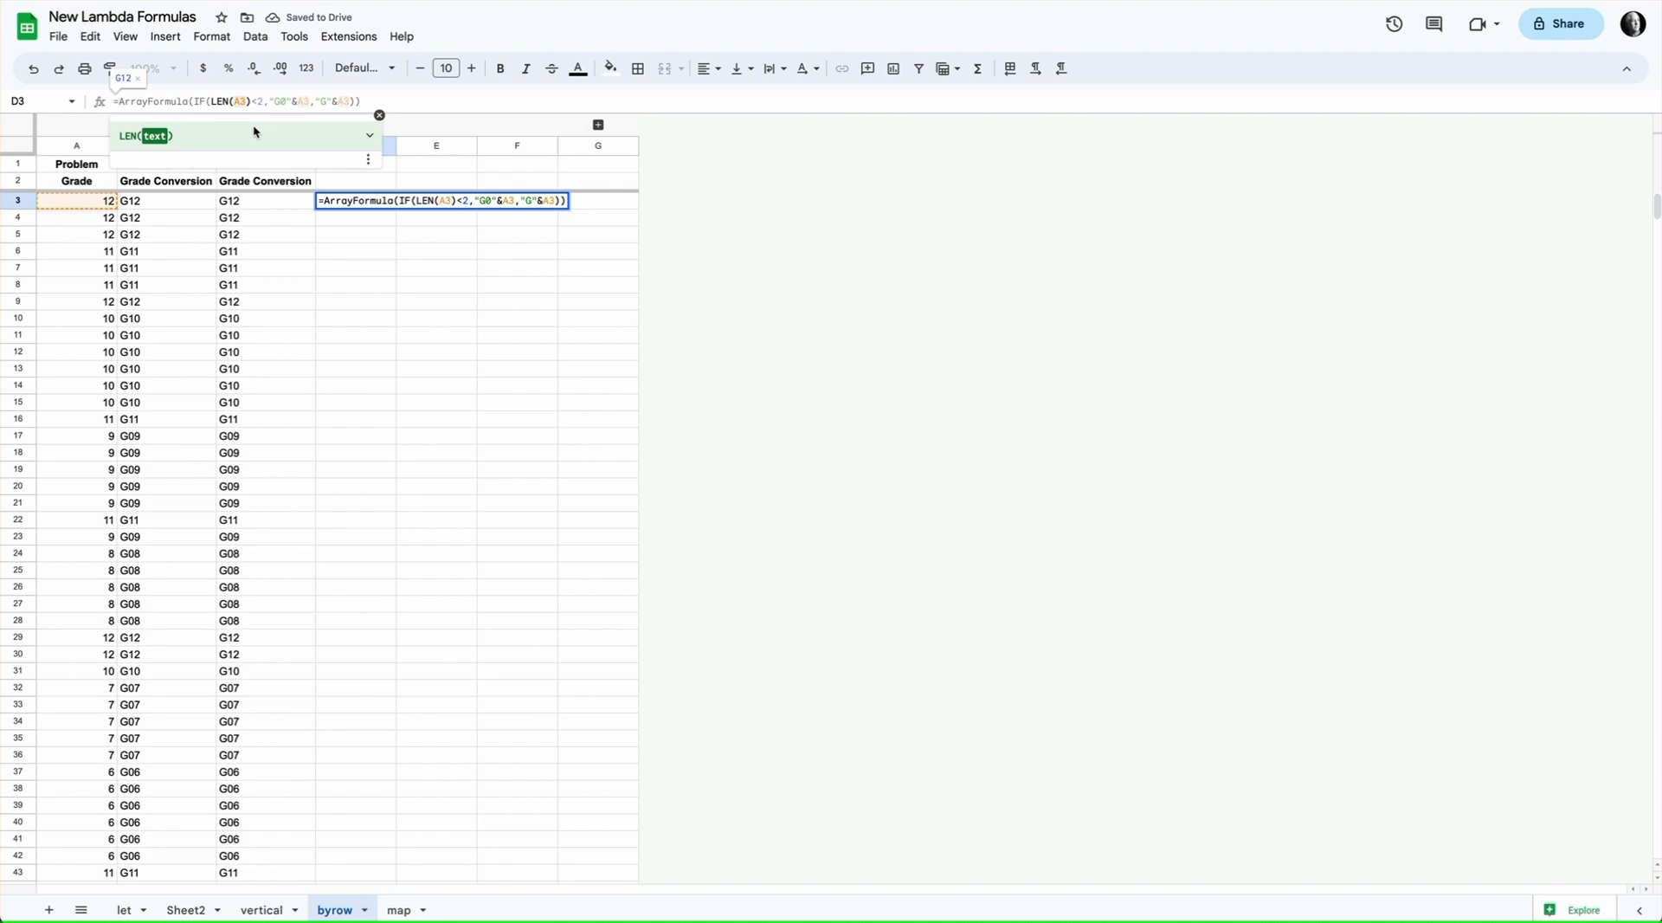
pyautogui.write(':A')
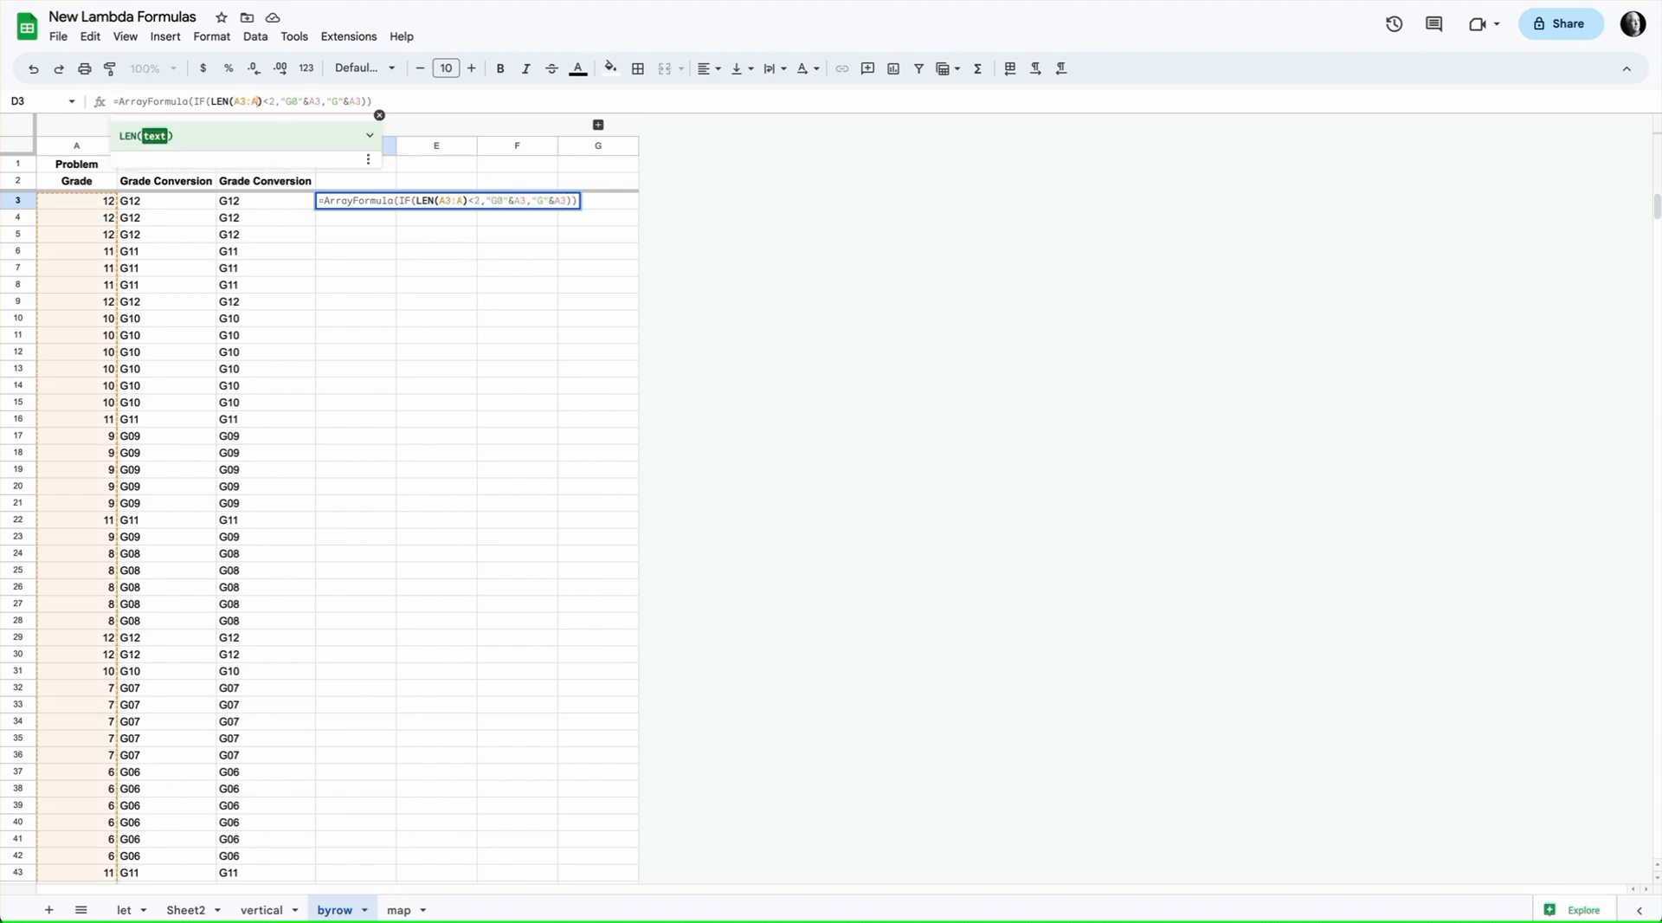
pyautogui.click(322, 104)
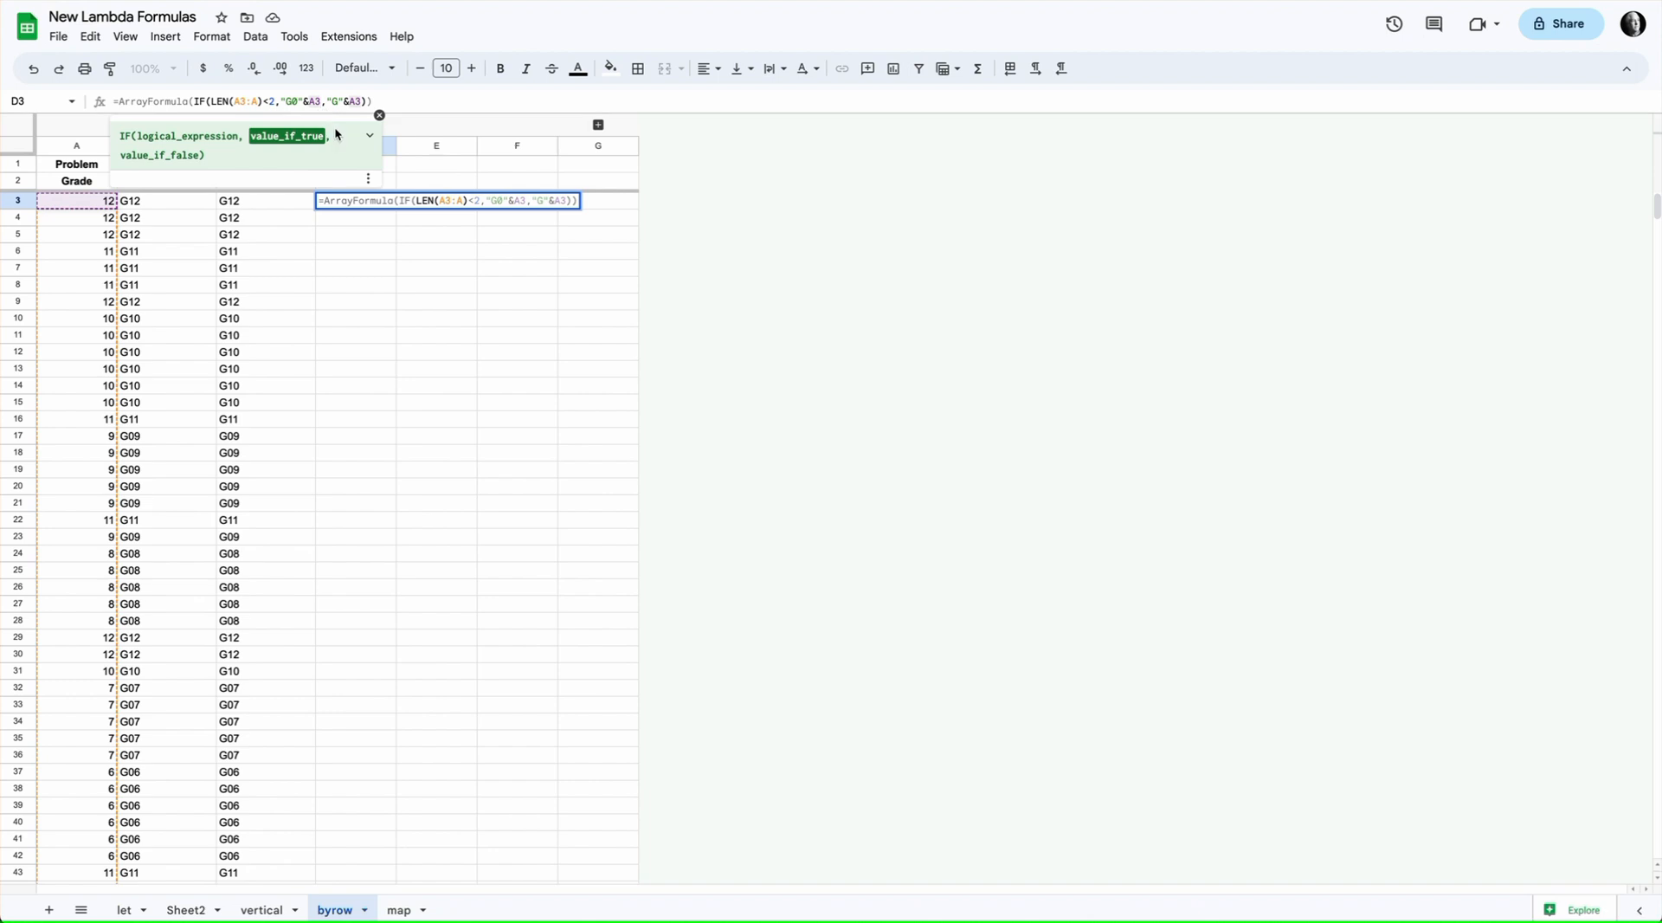
pyautogui.write(':A')
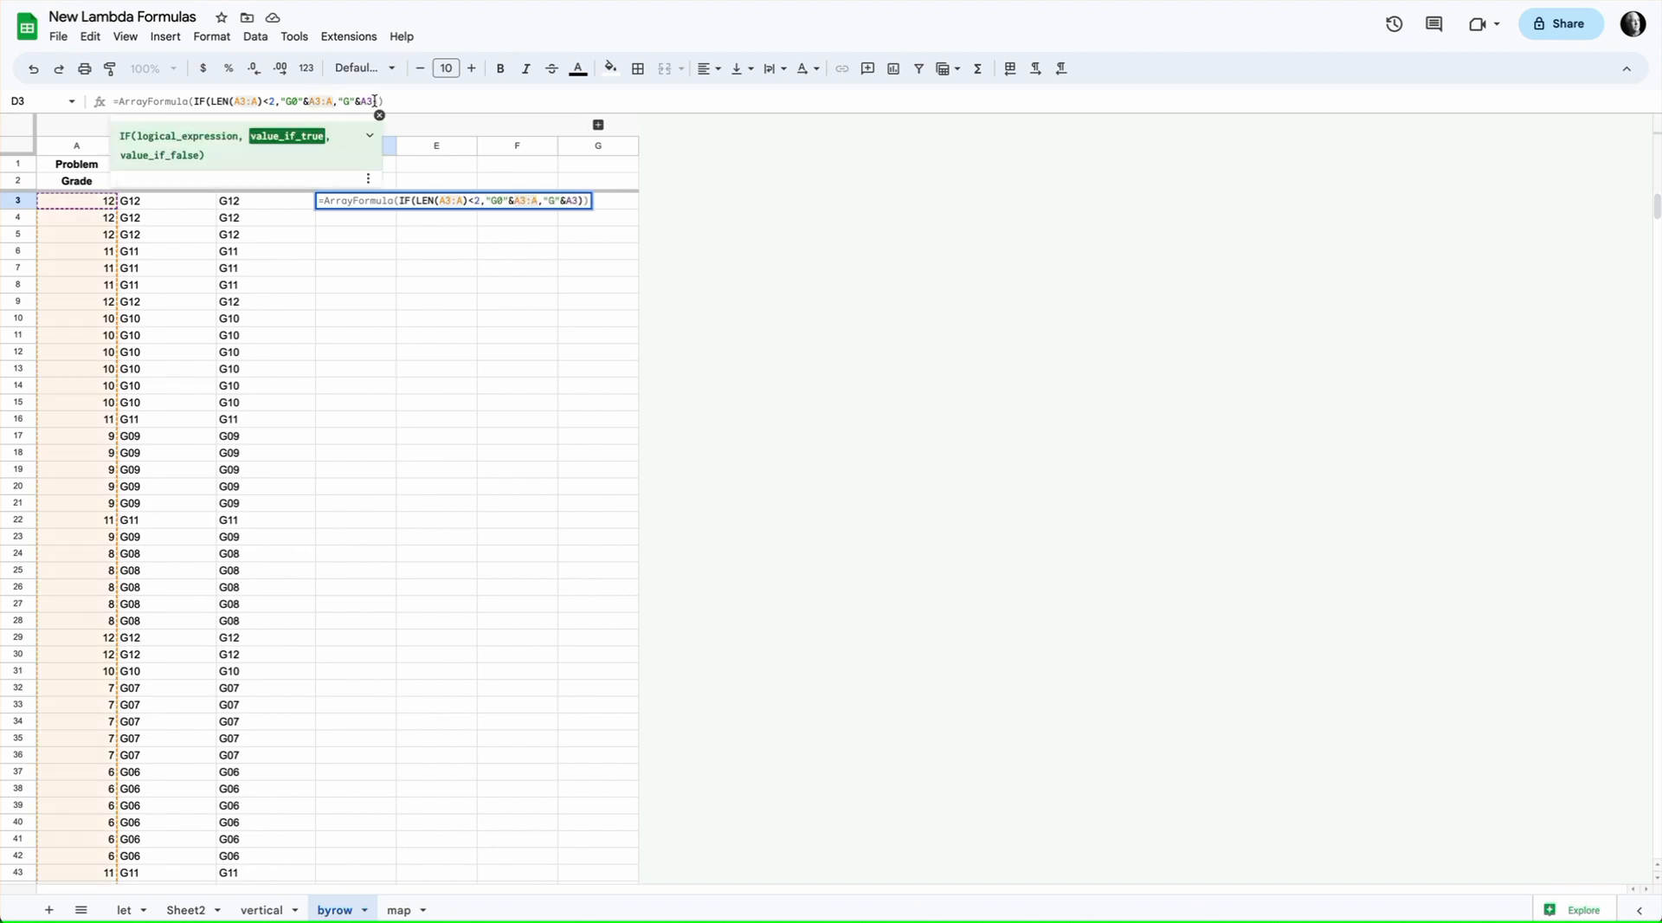
pyautogui.click(368, 102)
pyautogui.write(':A')
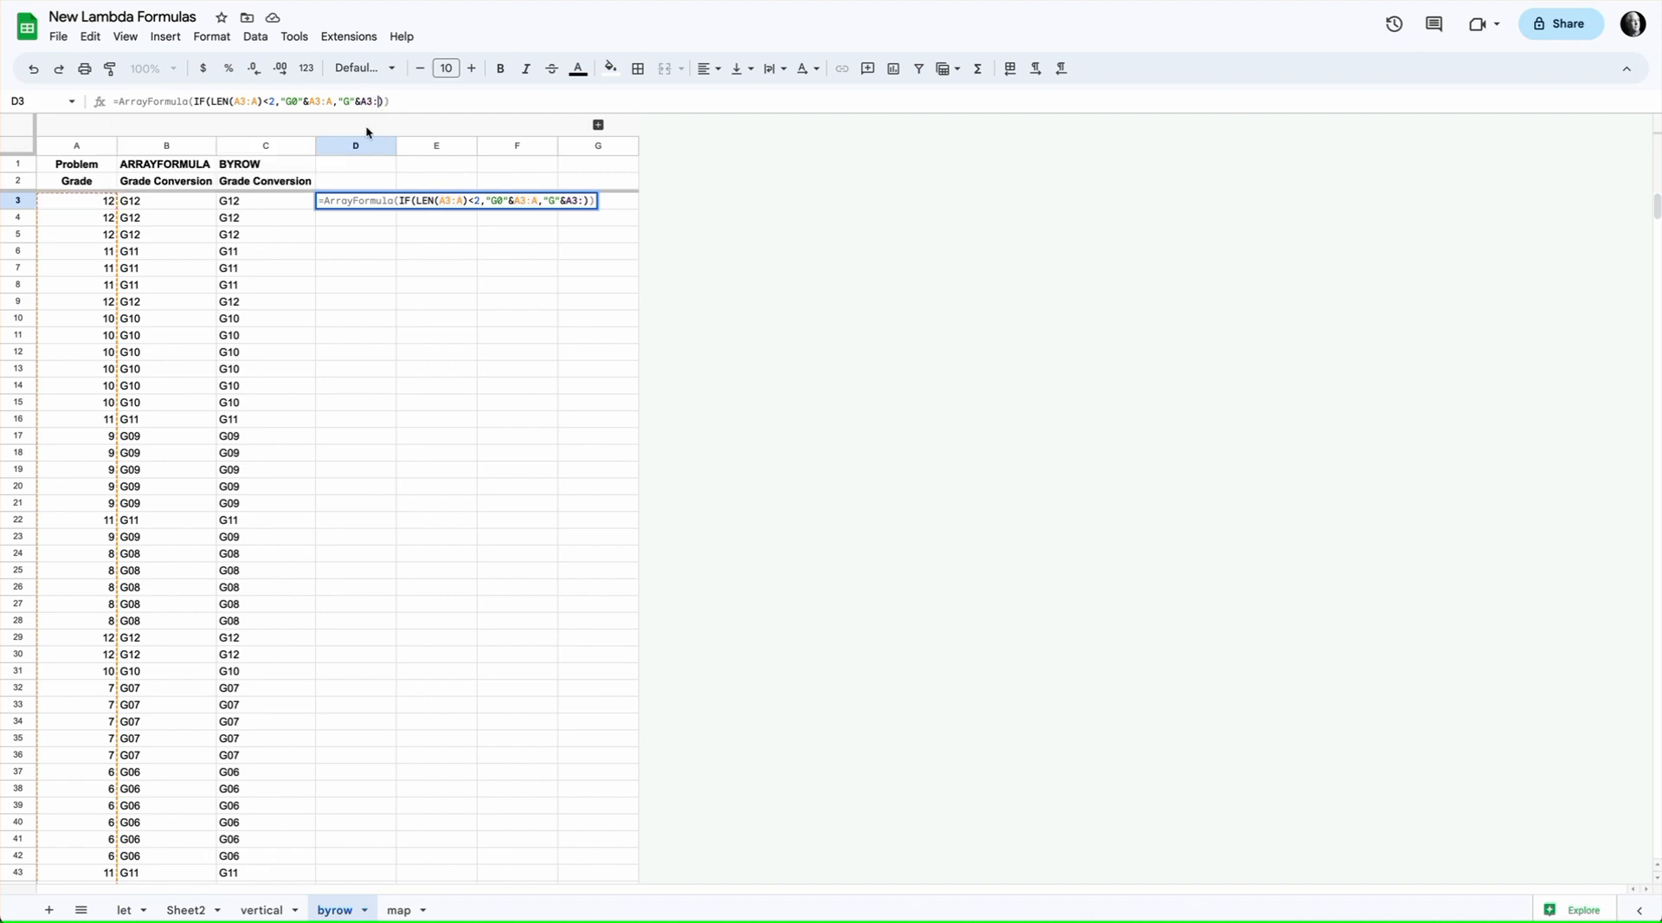
pyautogui.press('Return')
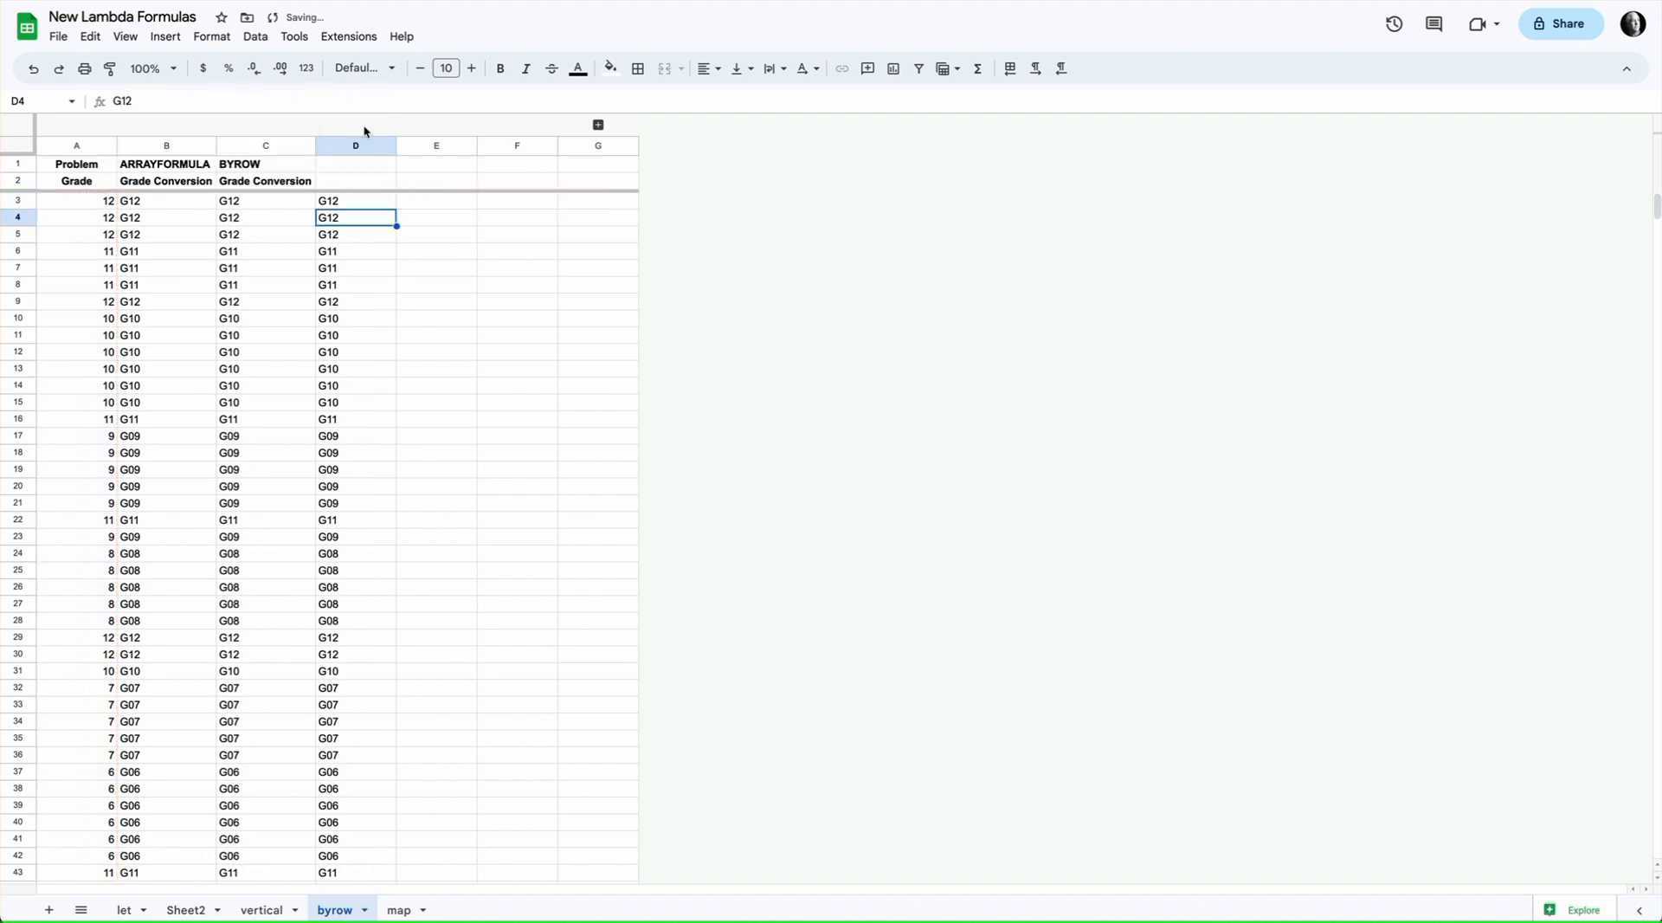
# Examine the column D codes down past the last grade and compare them with columns B and C.
pyautogui.click(355, 201)
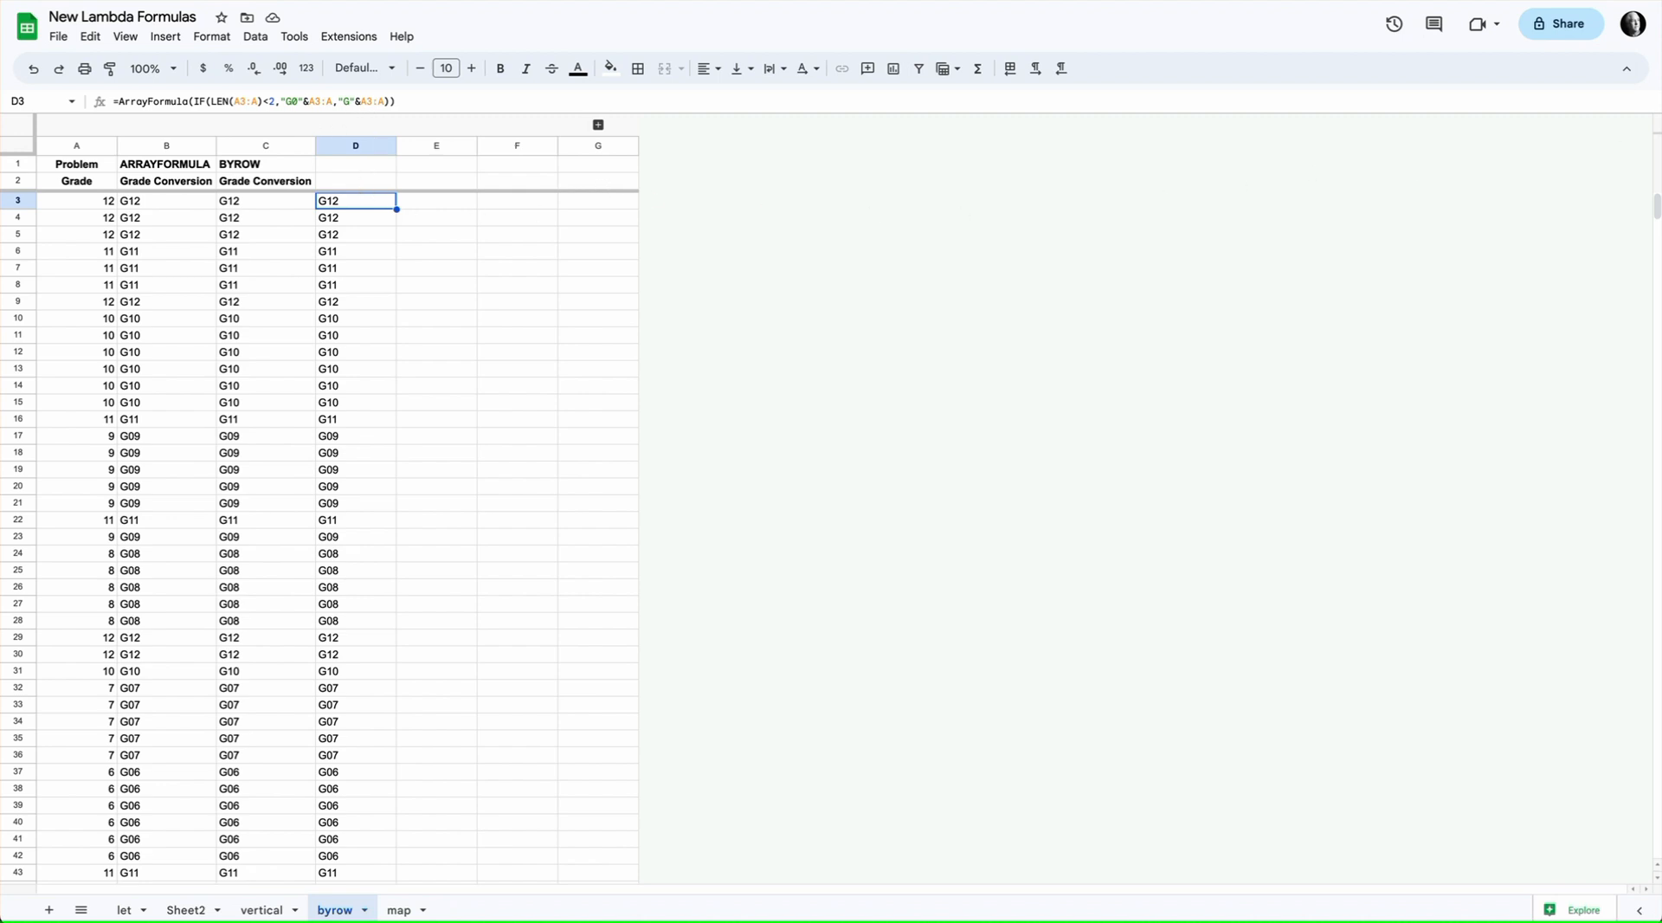
pyautogui.moveTo(1660, 211); pyautogui.dragTo(1627, 317)
pyautogui.scroll(1, 1627, 317)
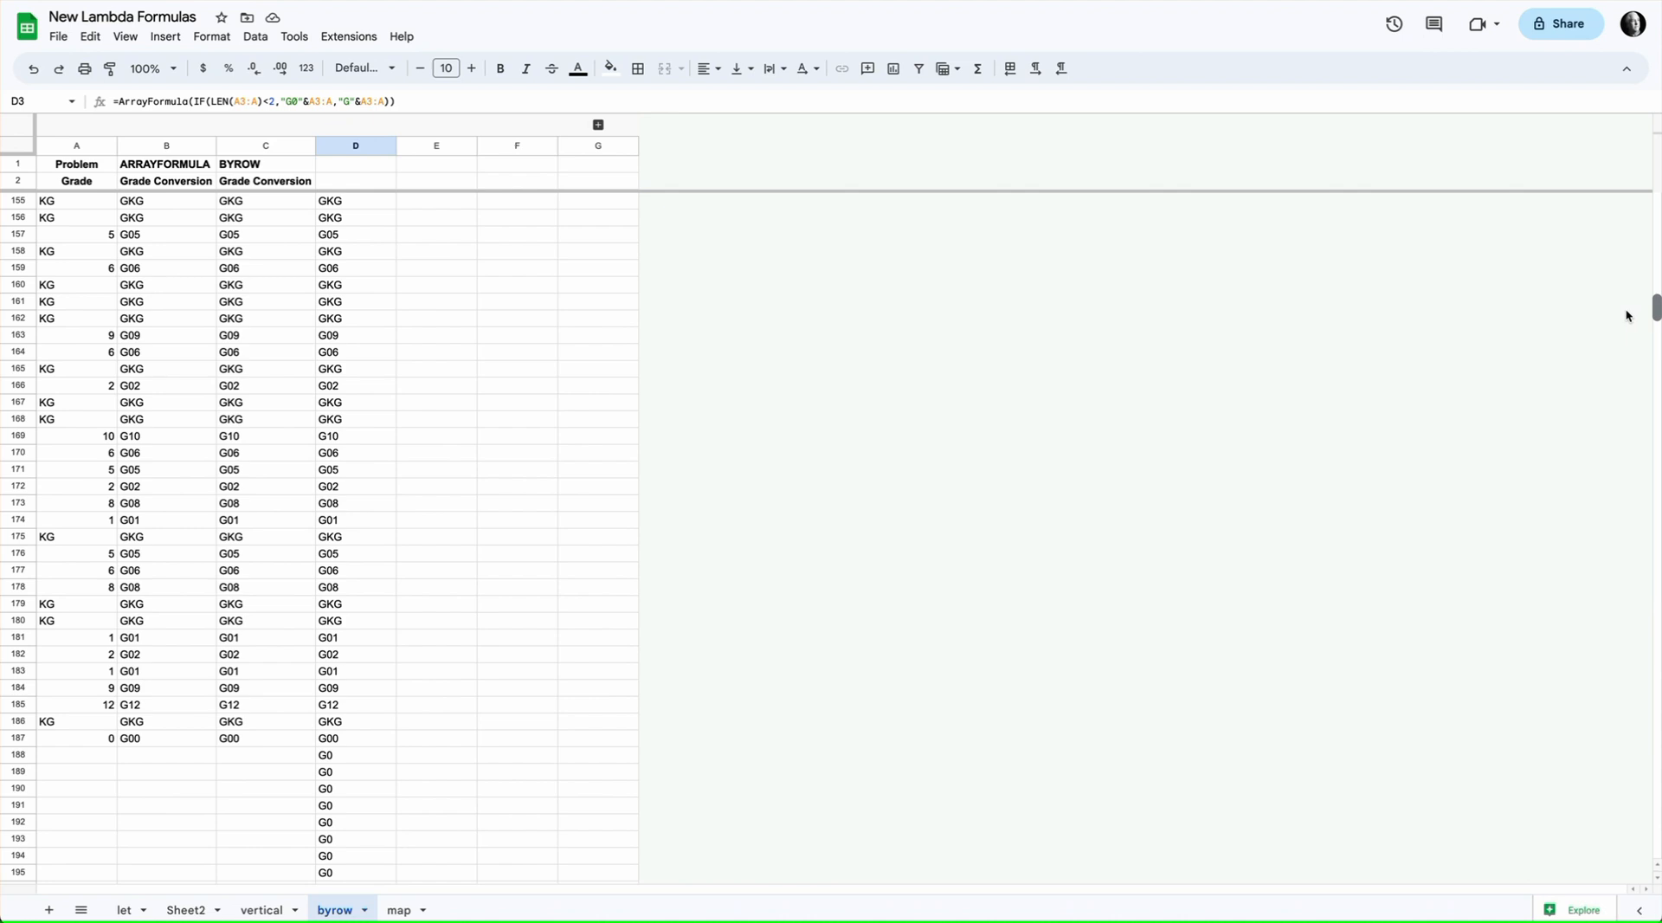
pyautogui.scroll(1, 1626, 316)
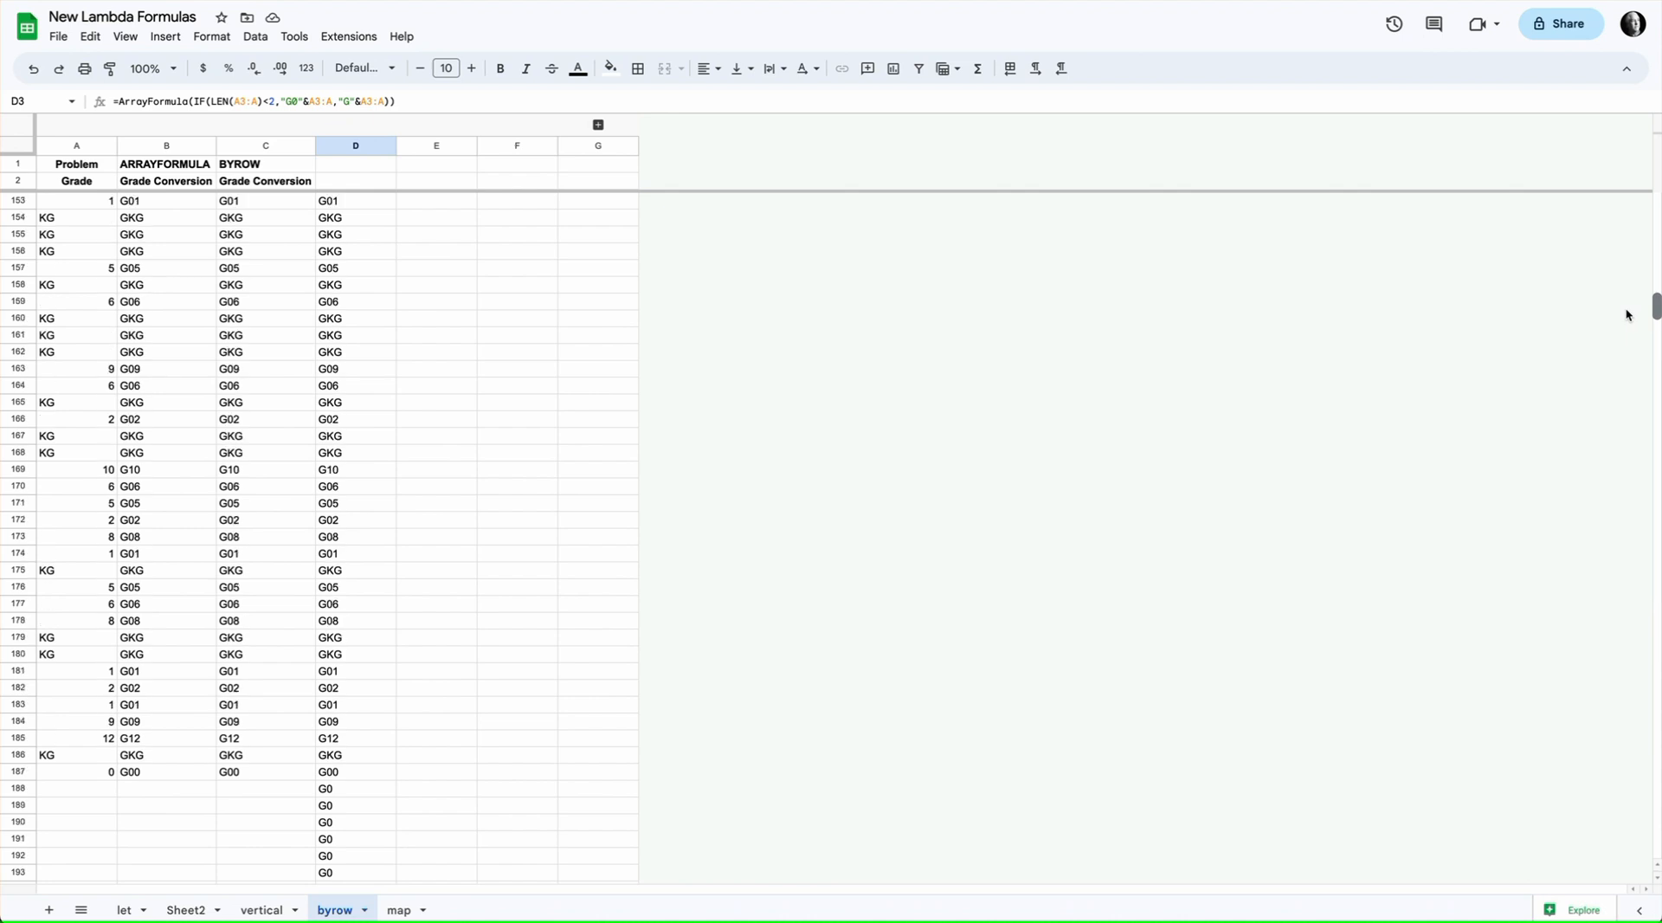
pyautogui.moveTo(1626, 315); pyautogui.dragTo(1613, 134)
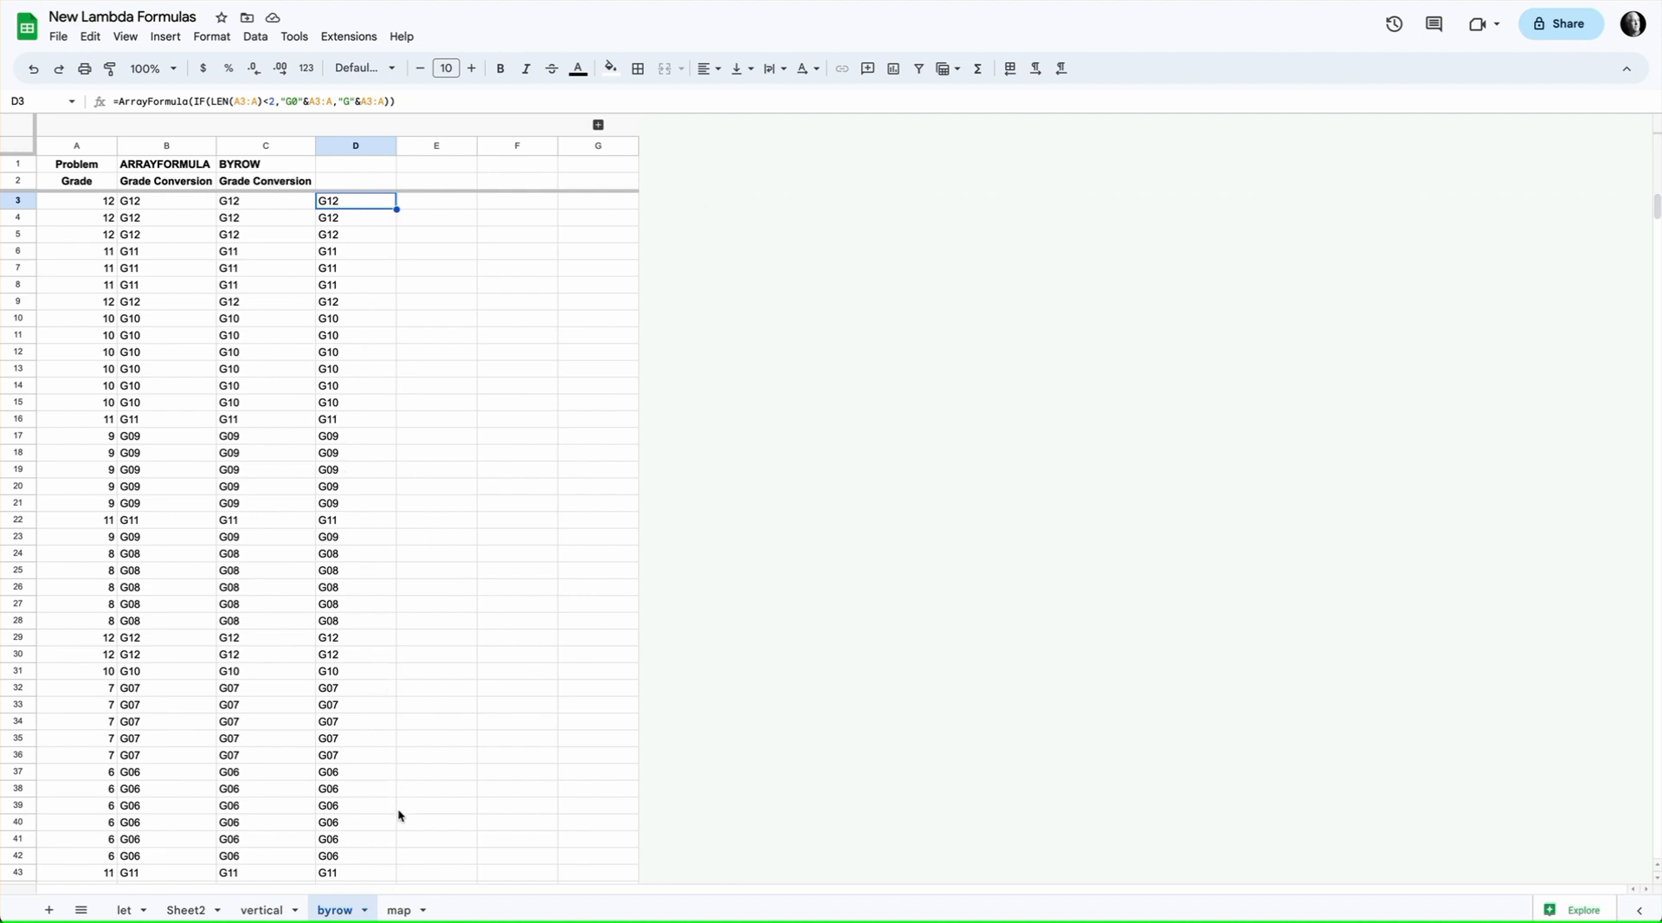
pyautogui.scroll(-8, 508, 771)
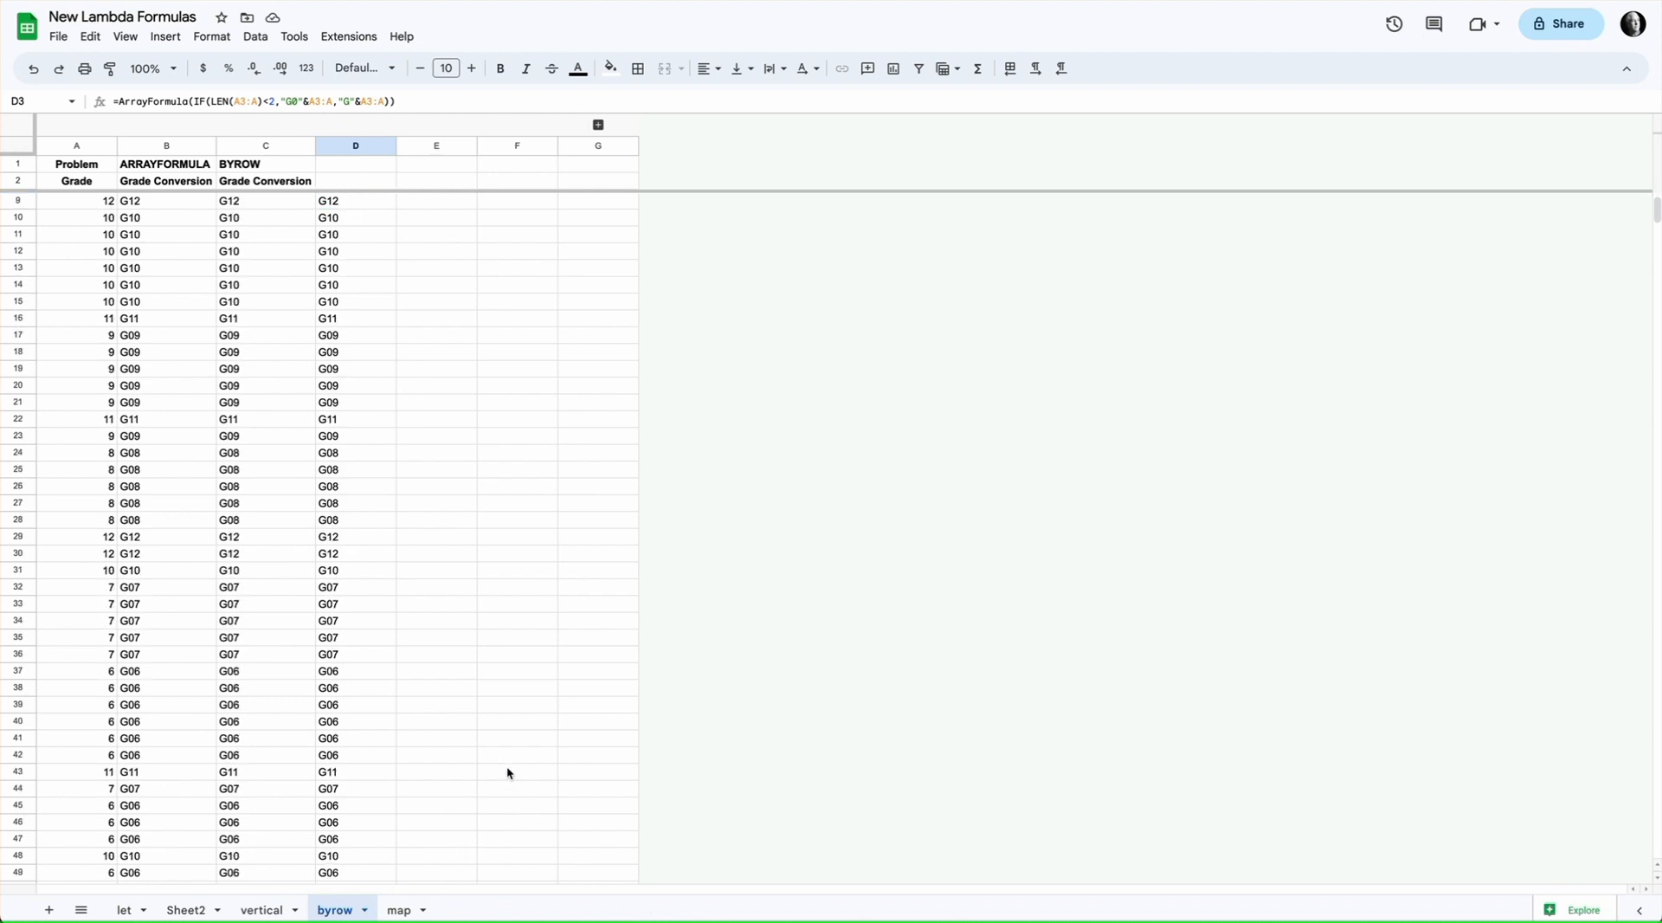
pyautogui.scroll(-19, 506, 765)
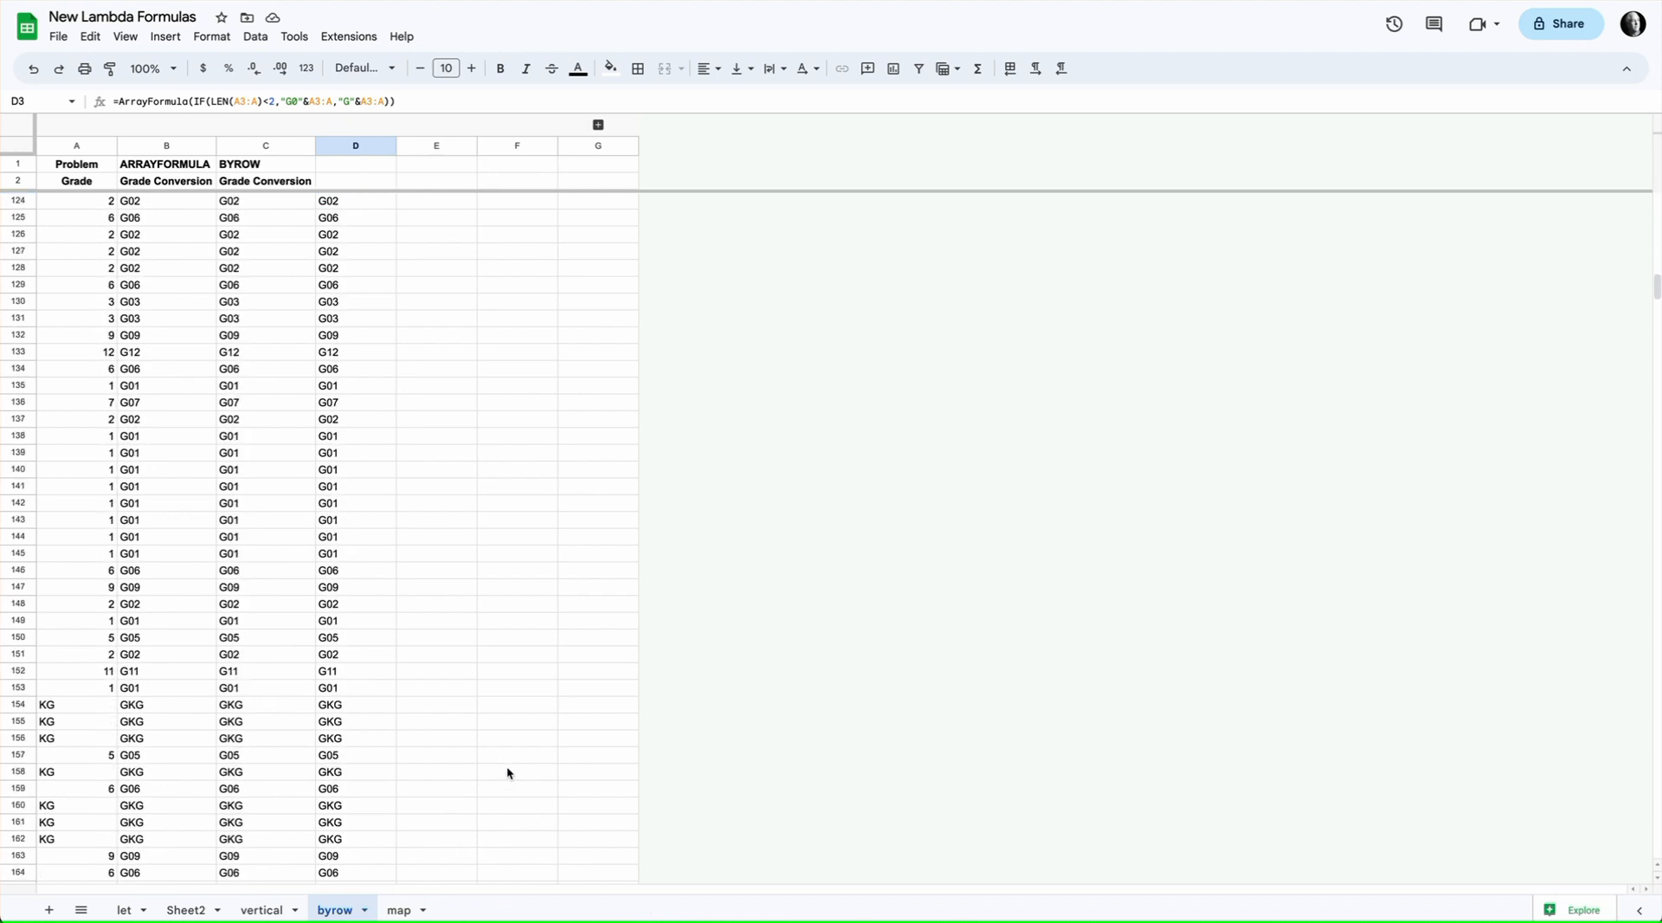
pyautogui.scroll(-7, 506, 765)
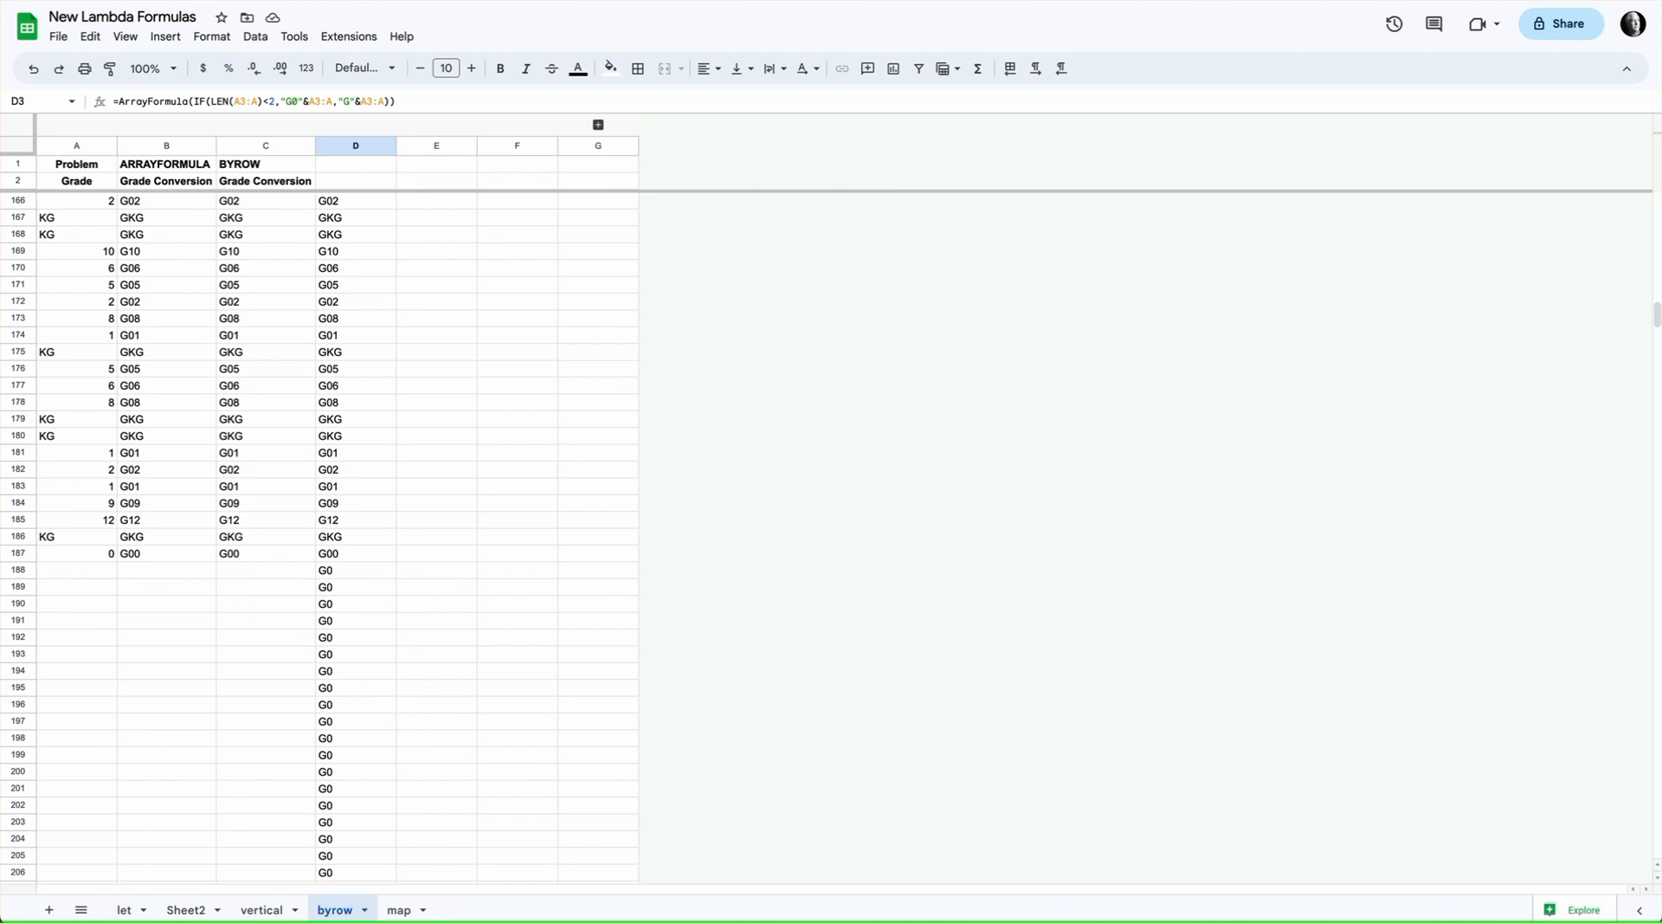
# Insert IF(LEN(A3:A), ahead of the existing IF inside the D3 array formula to test for blank grades.
pyautogui.press('super+BackSpace')
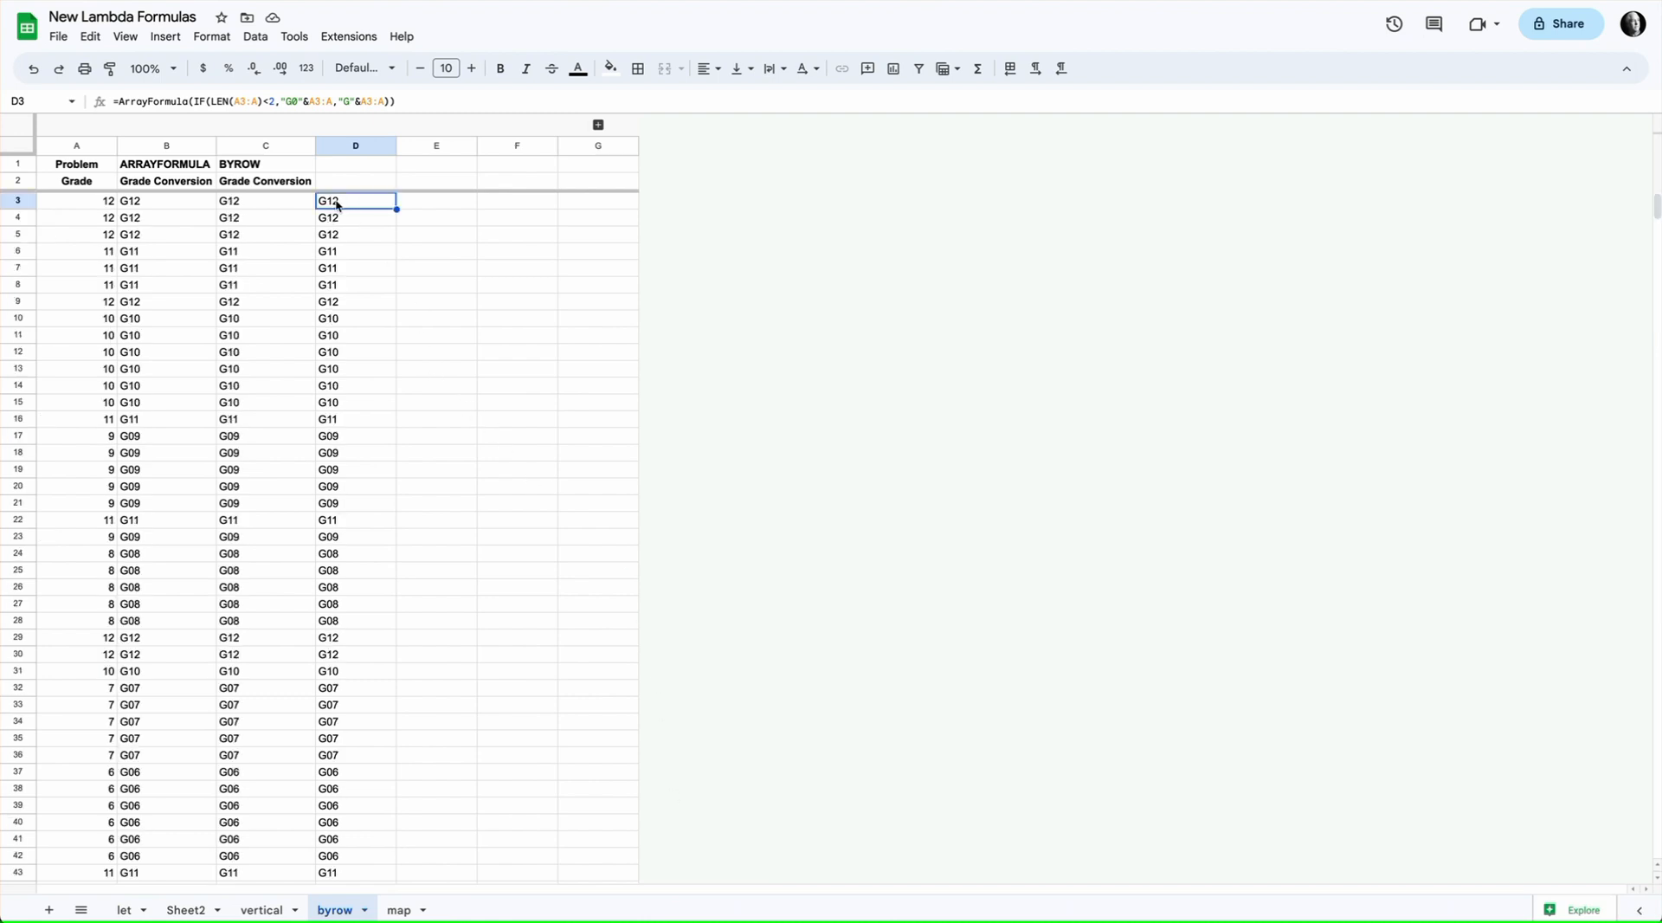
pyautogui.click(194, 100)
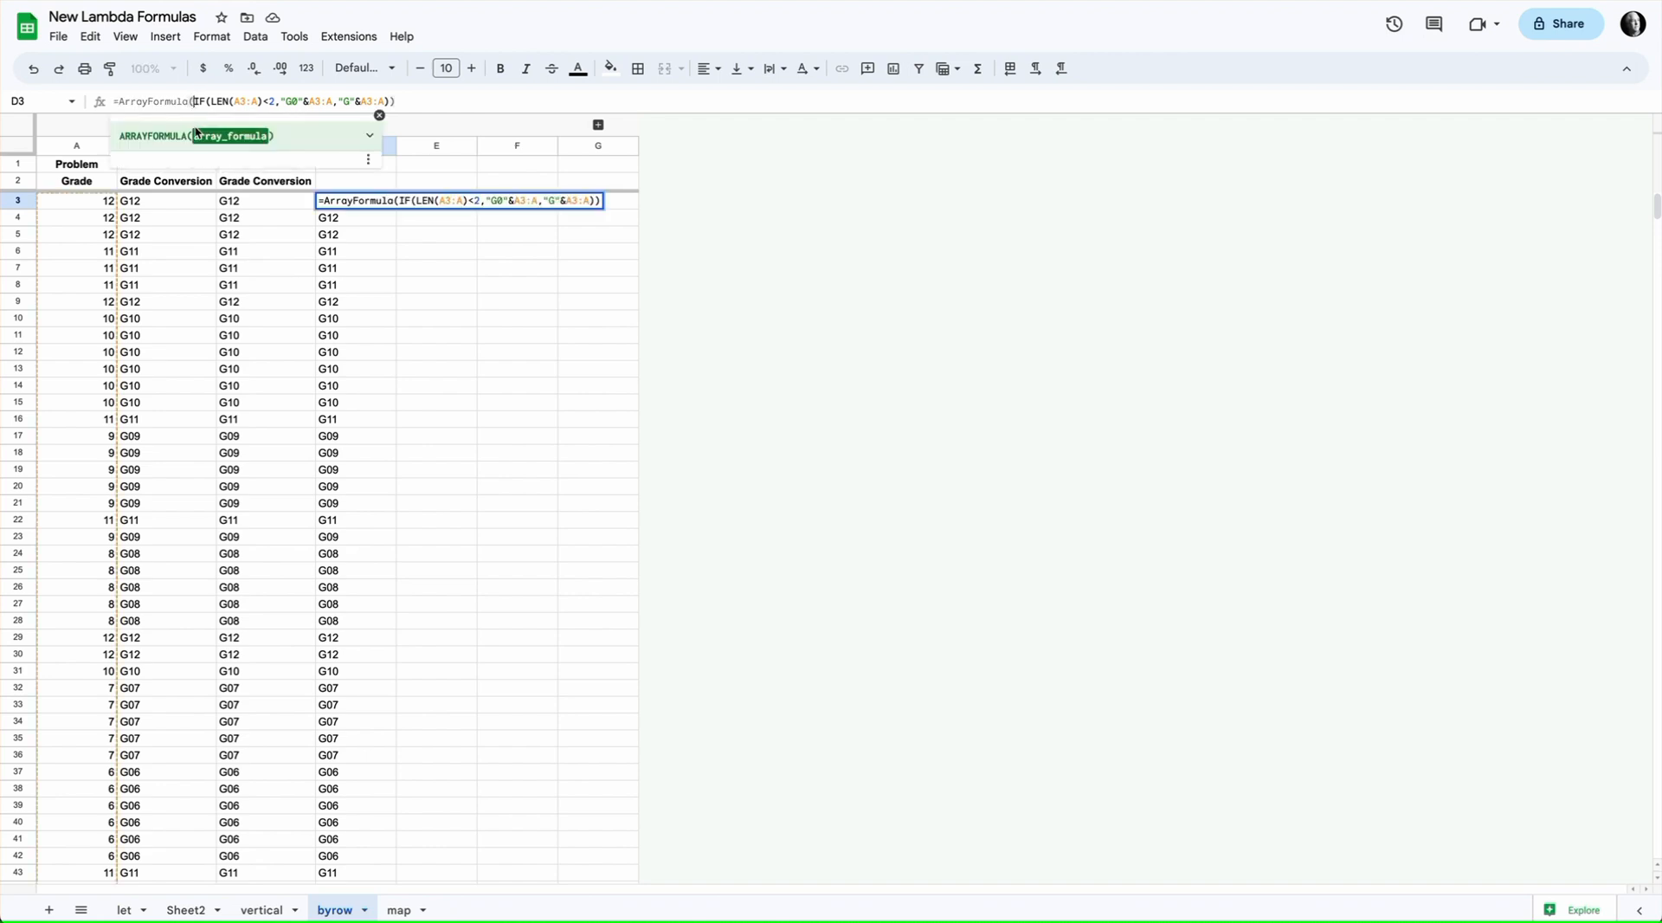
pyautogui.write('IF')
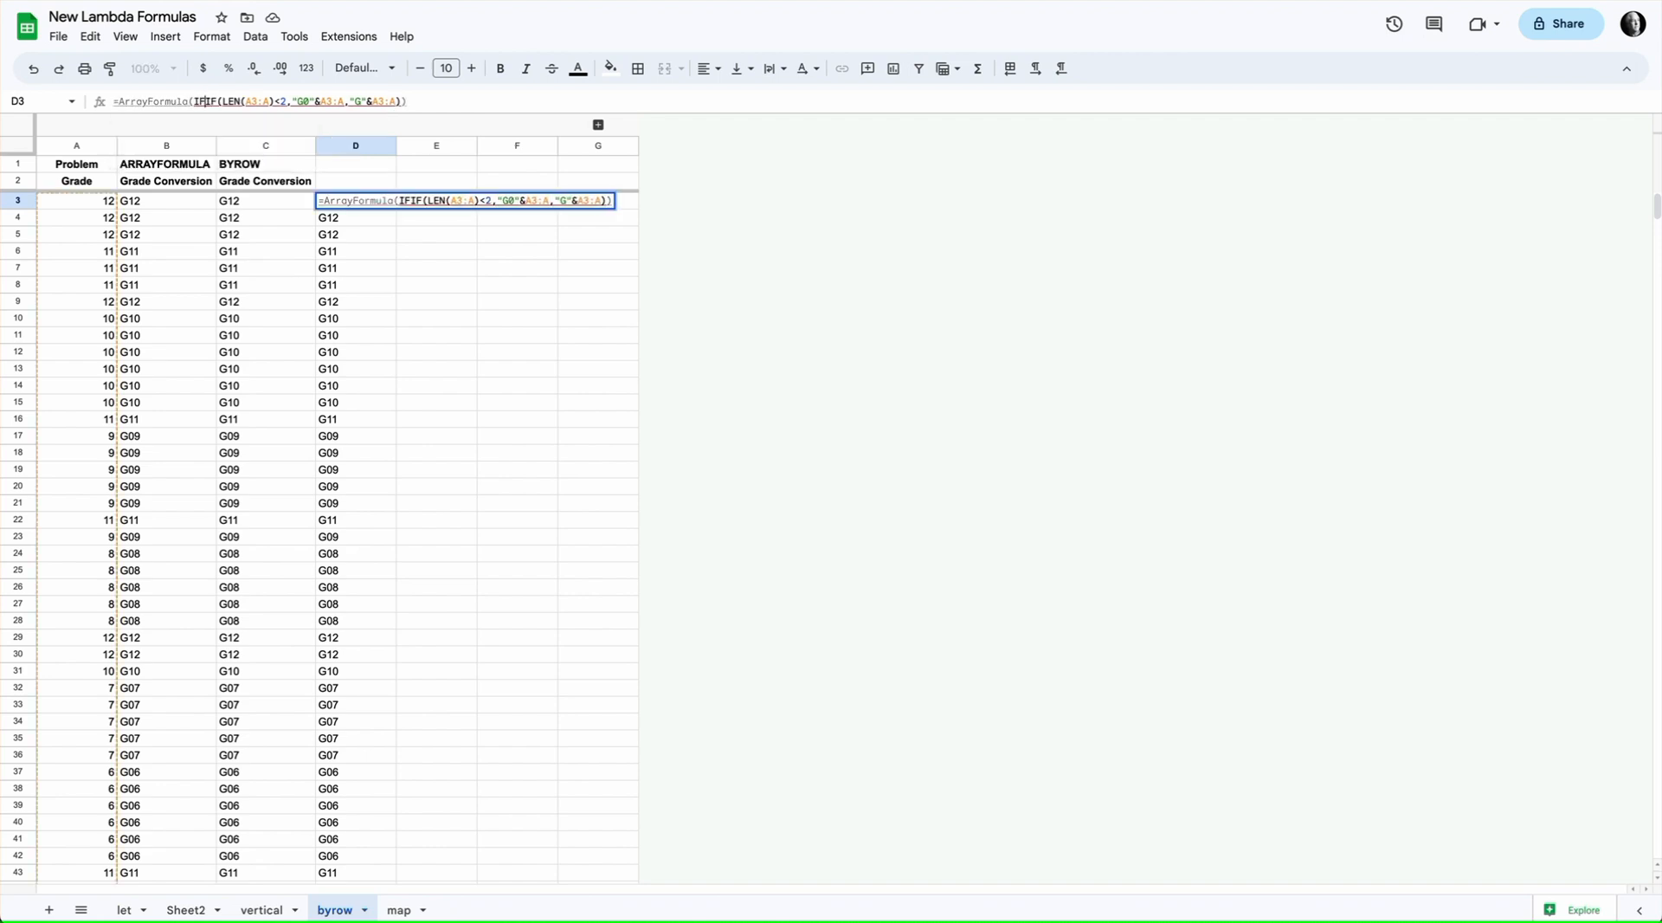
pyautogui.write('(')
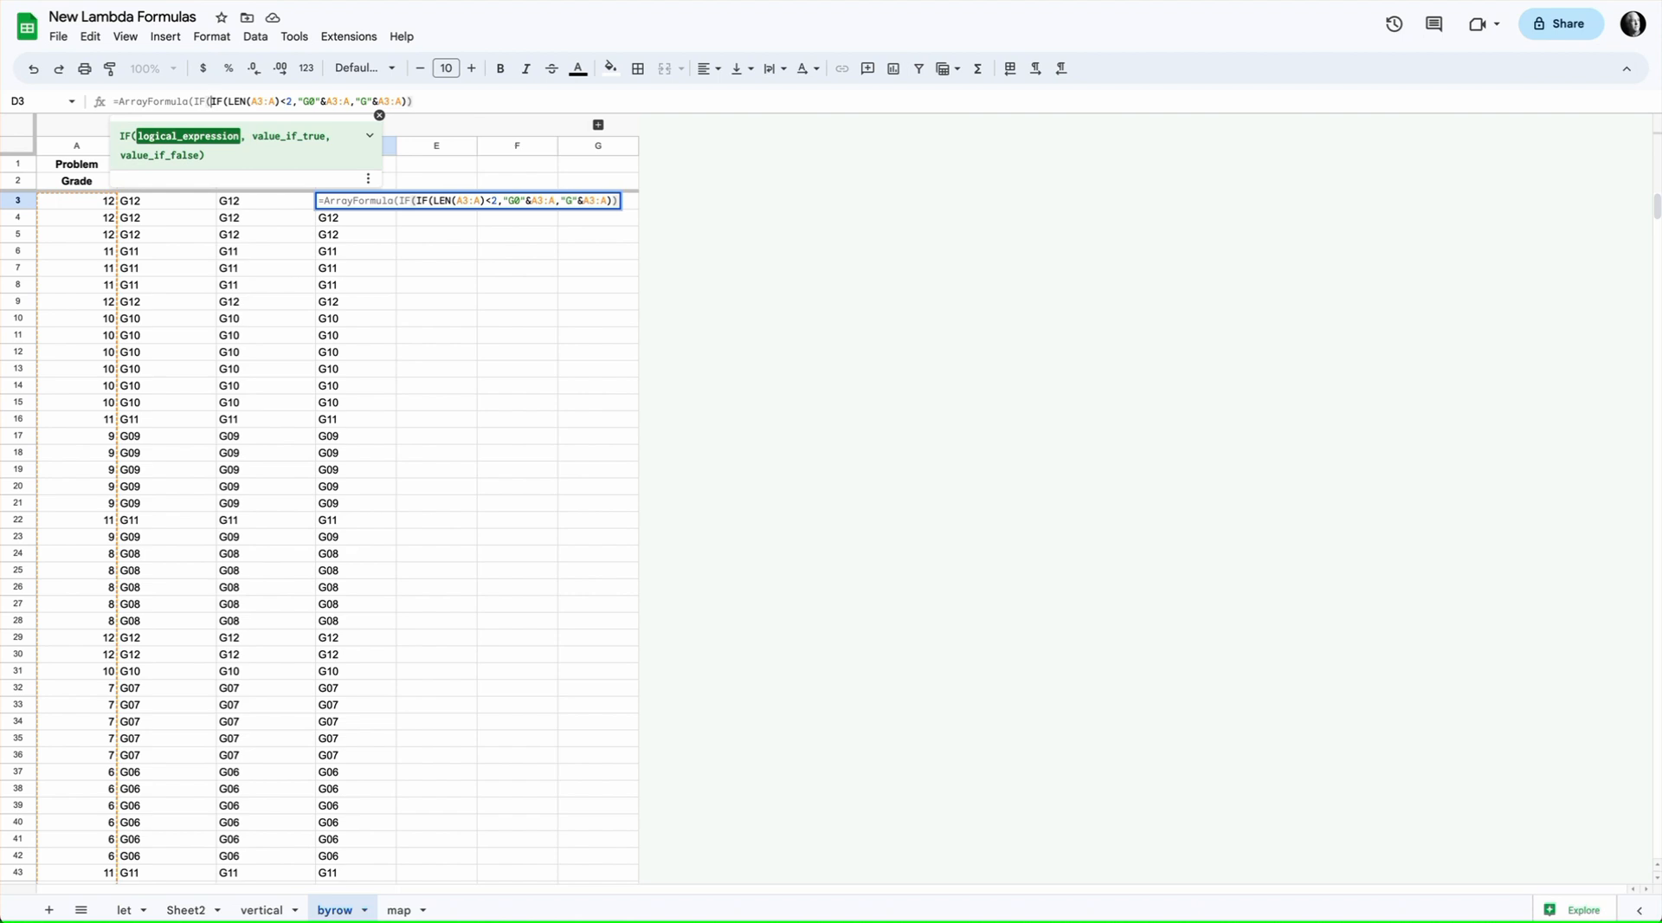
pyautogui.write('LEN')
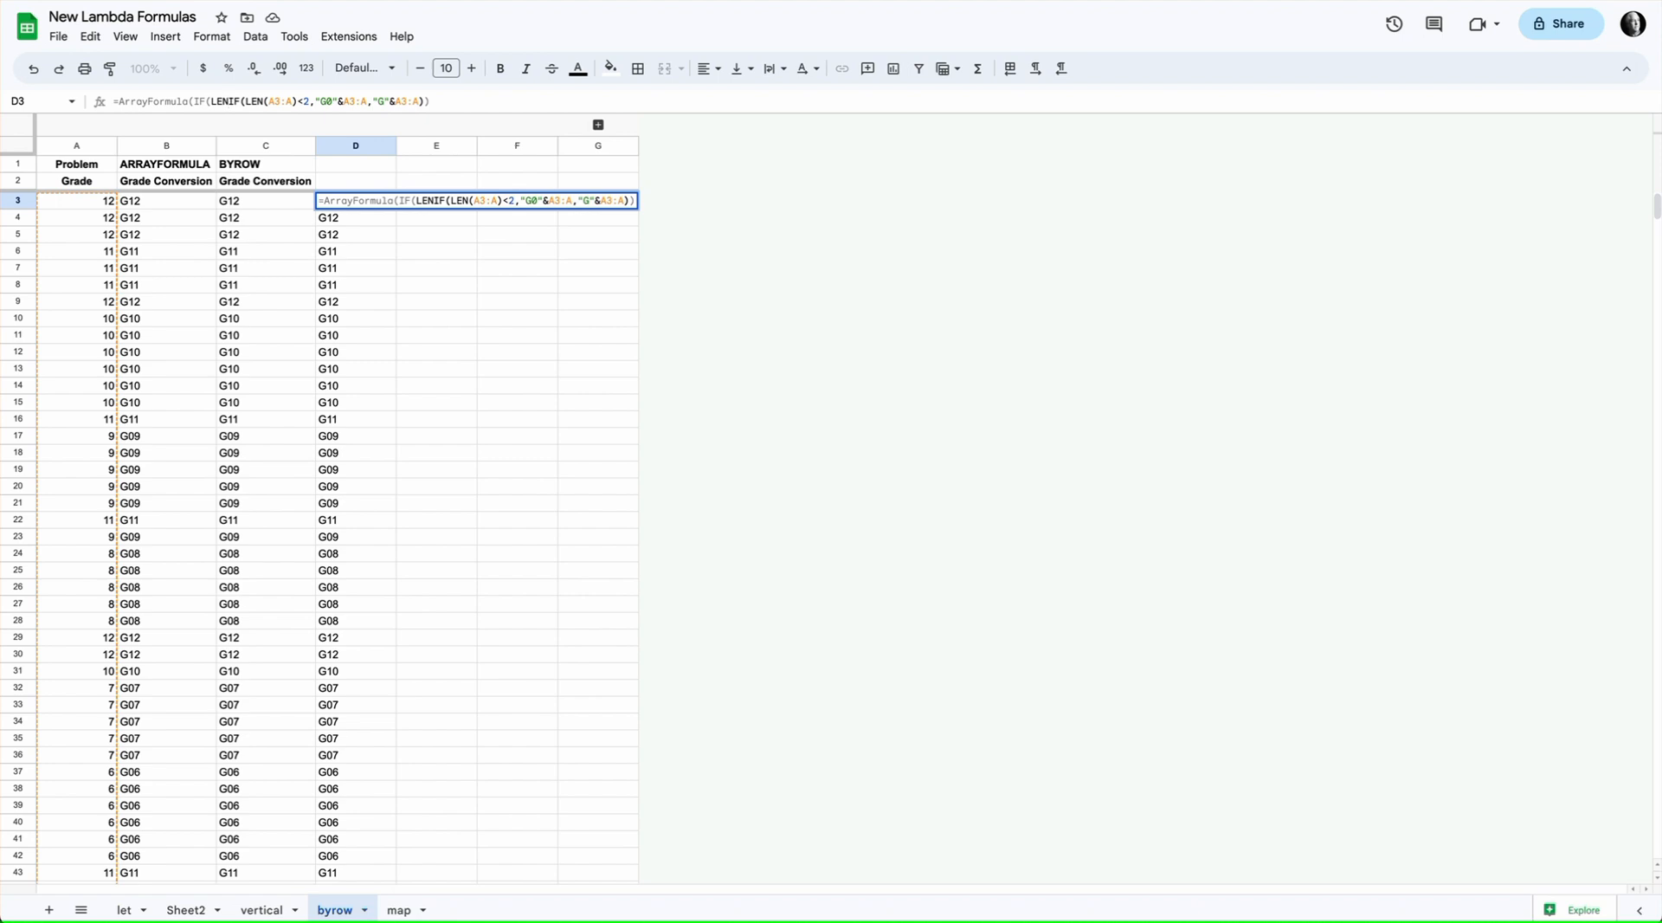
pyautogui.write('(')
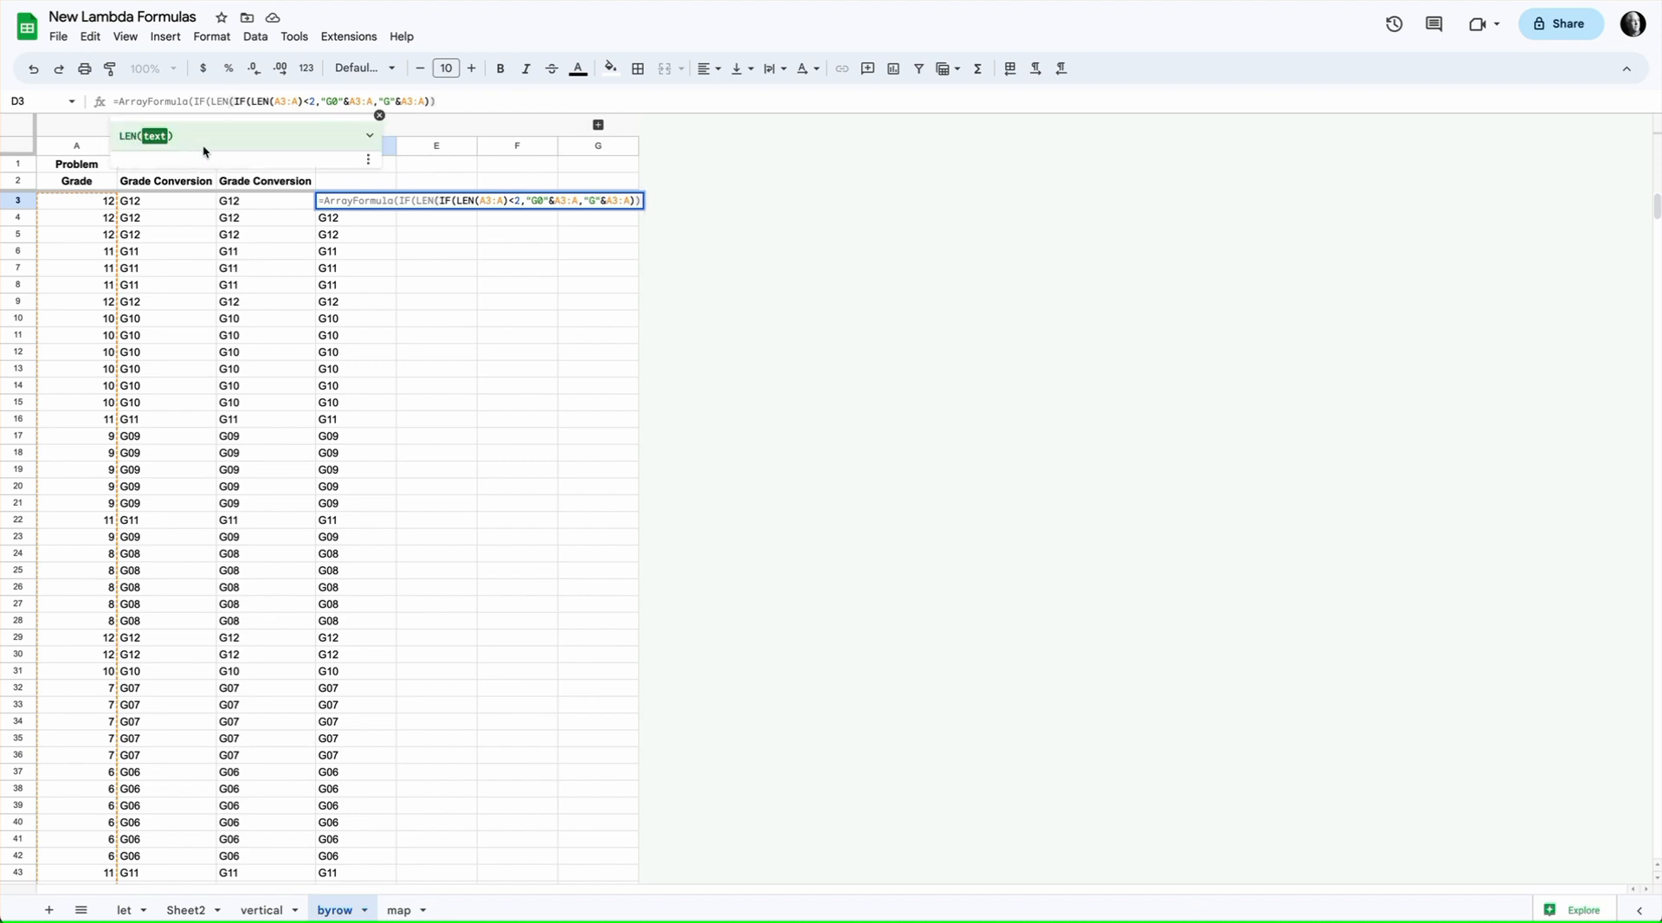
pyautogui.write('A3:A)')
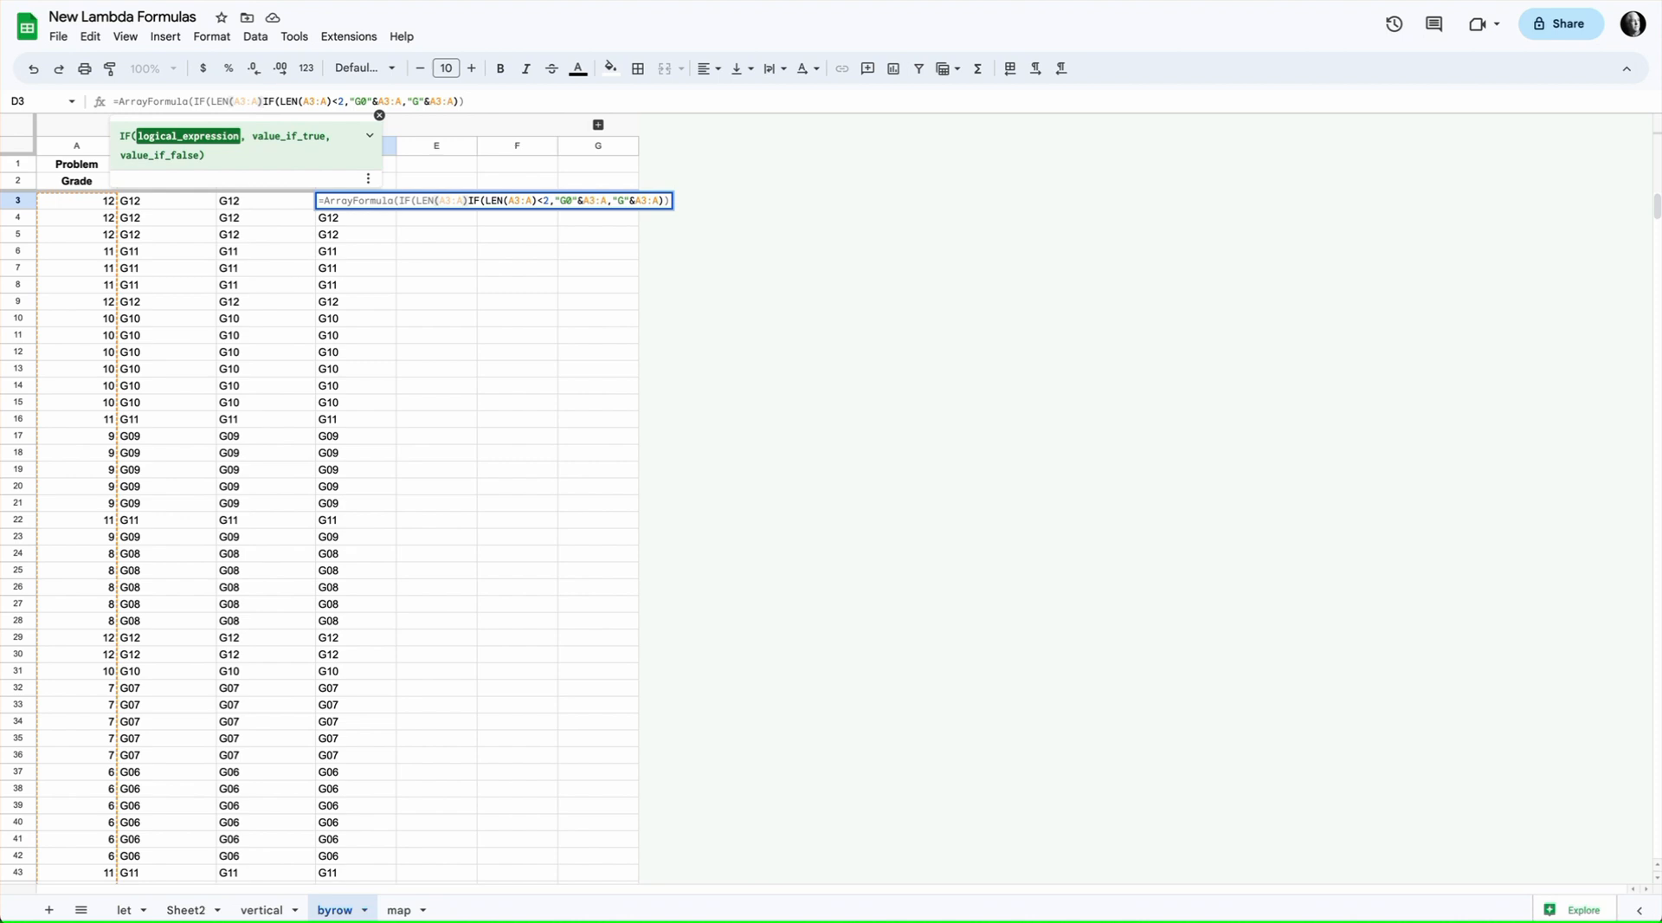
pyautogui.write(',')
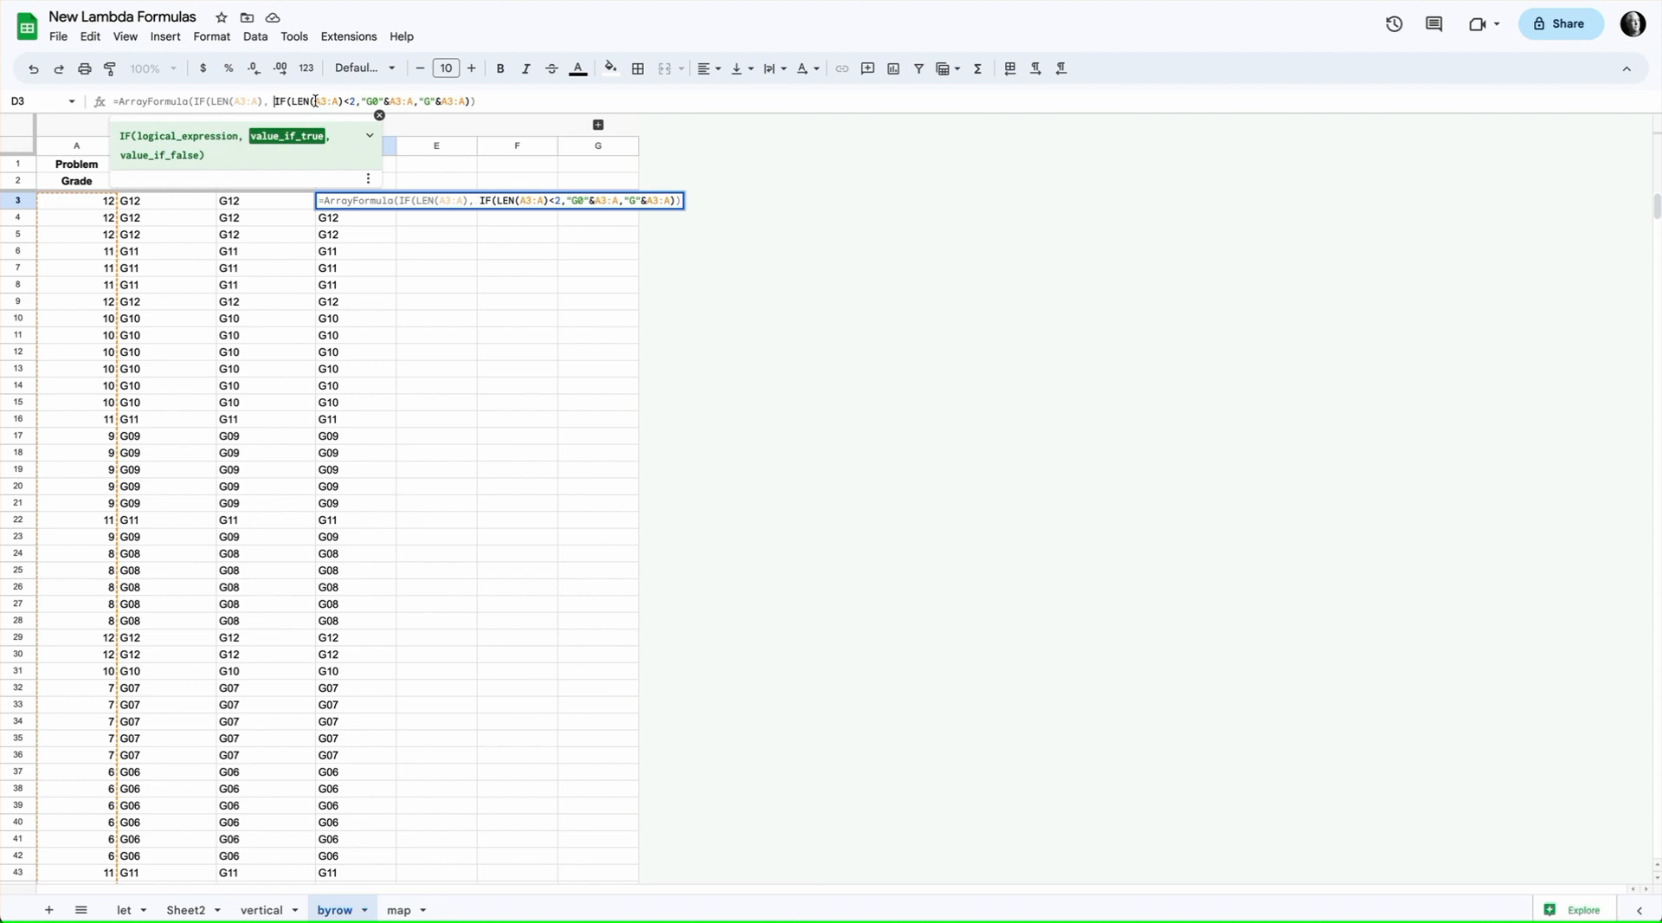
# Leave the outer IF's value if false empty and close it, making D3 =ArrayFormula(IF(LEN(A3:A), IF(LEN(A3:A)<2,"G0"&A3:A,"G"&A3:A),)).
pyautogui.click(469, 102)
pyautogui.write(',')
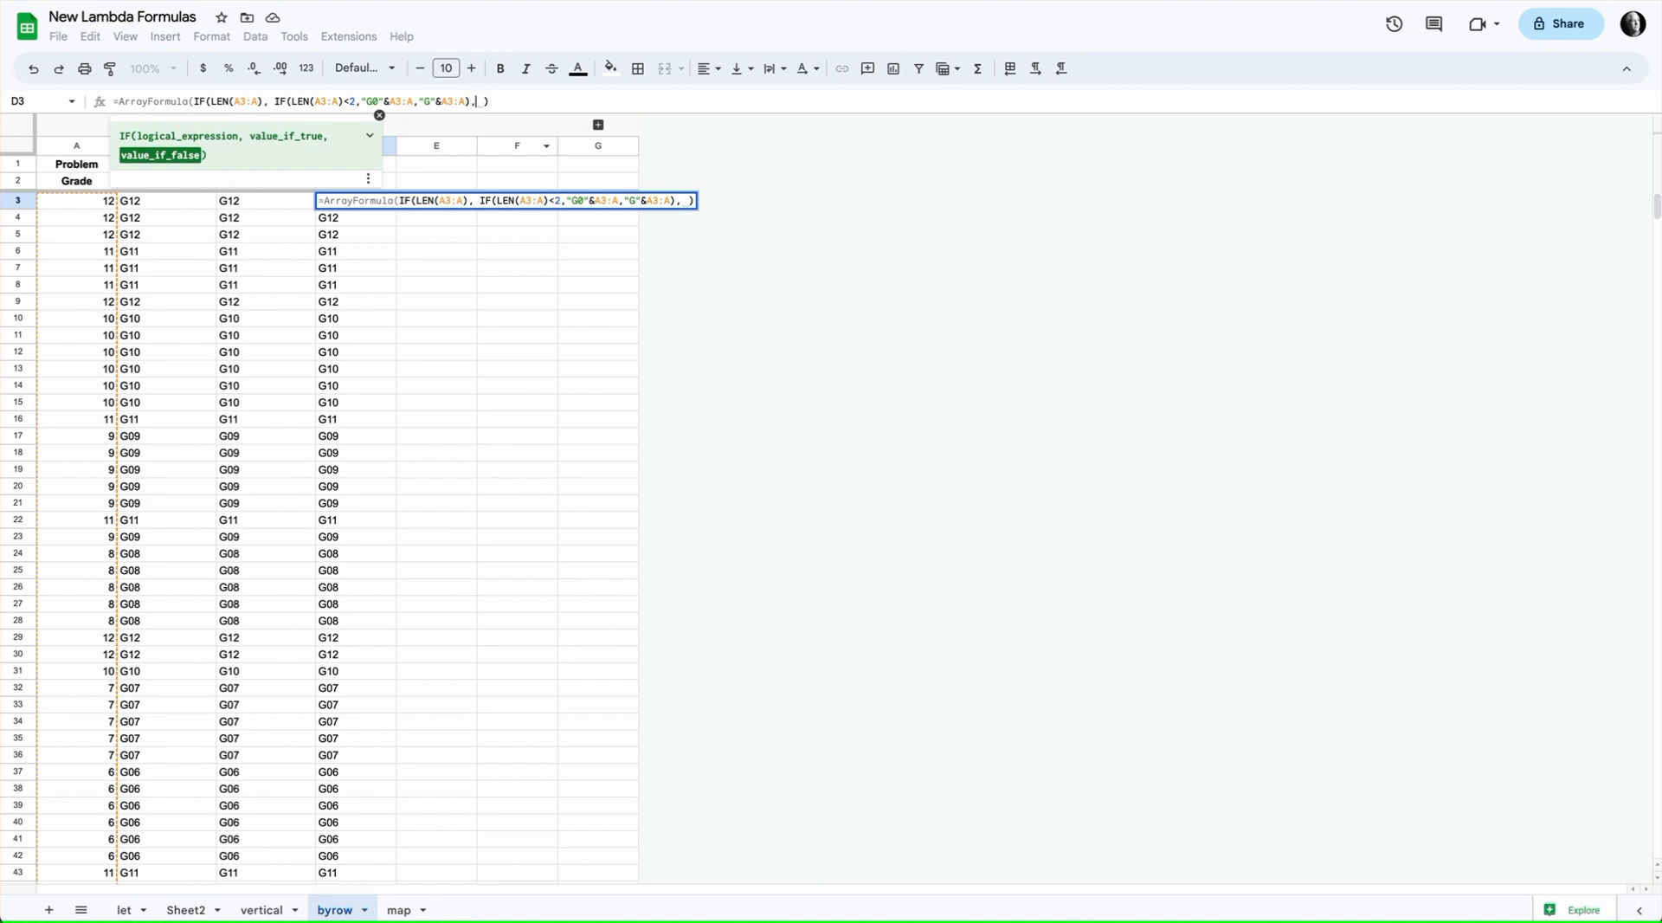
pyautogui.press('BackSpace')
pyautogui.write(')')
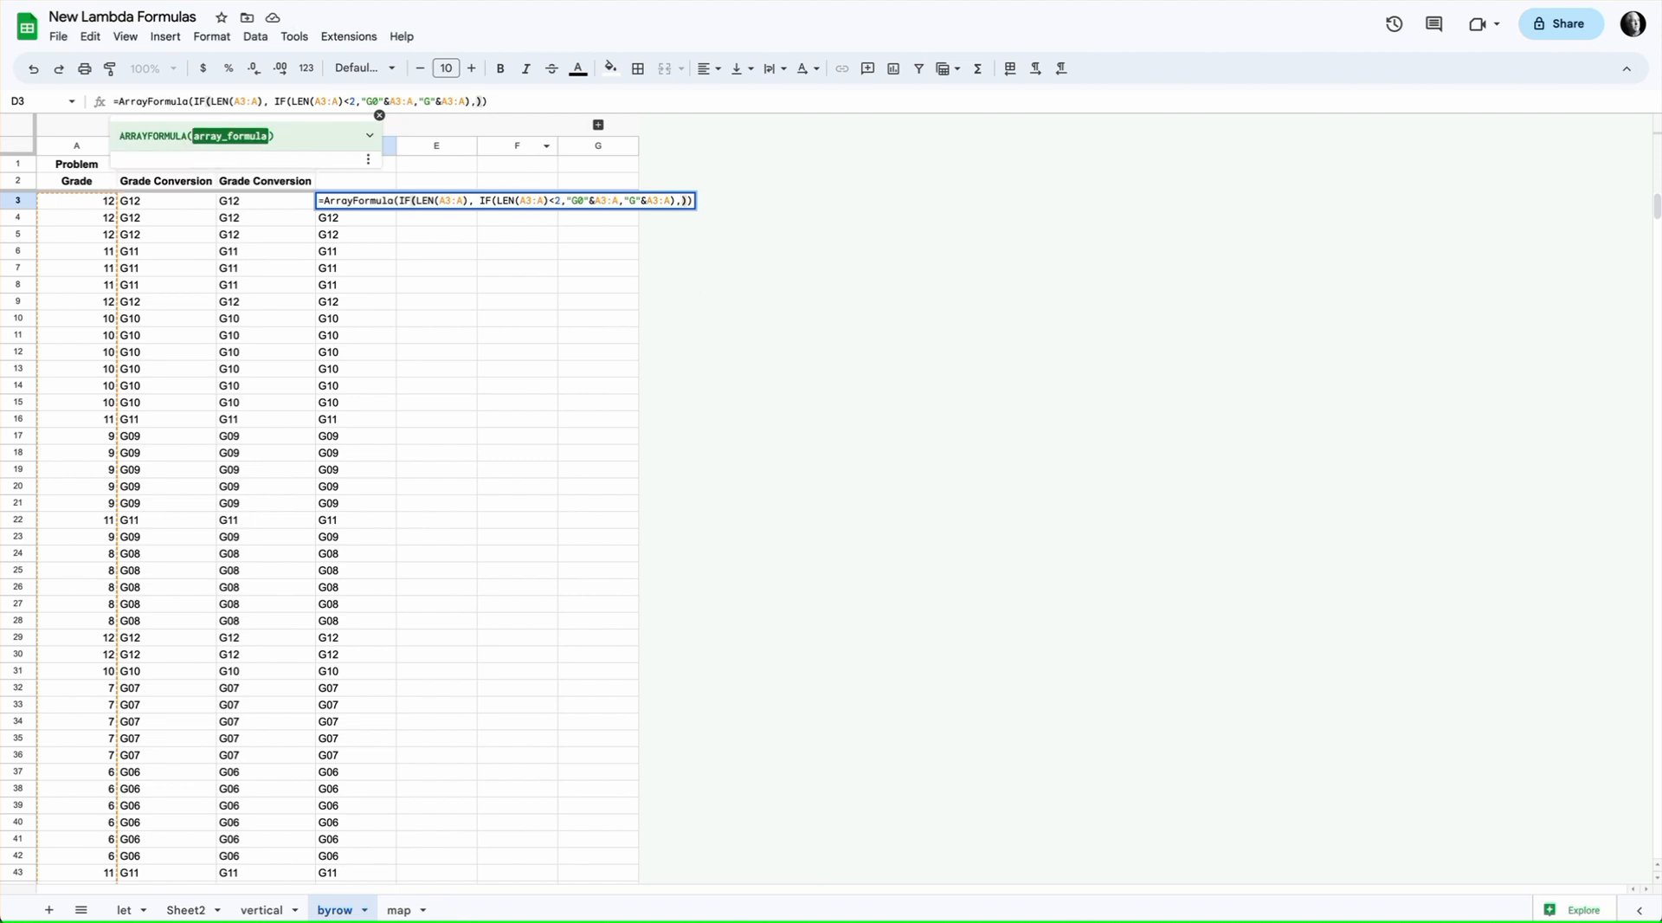
pyautogui.press('Return')
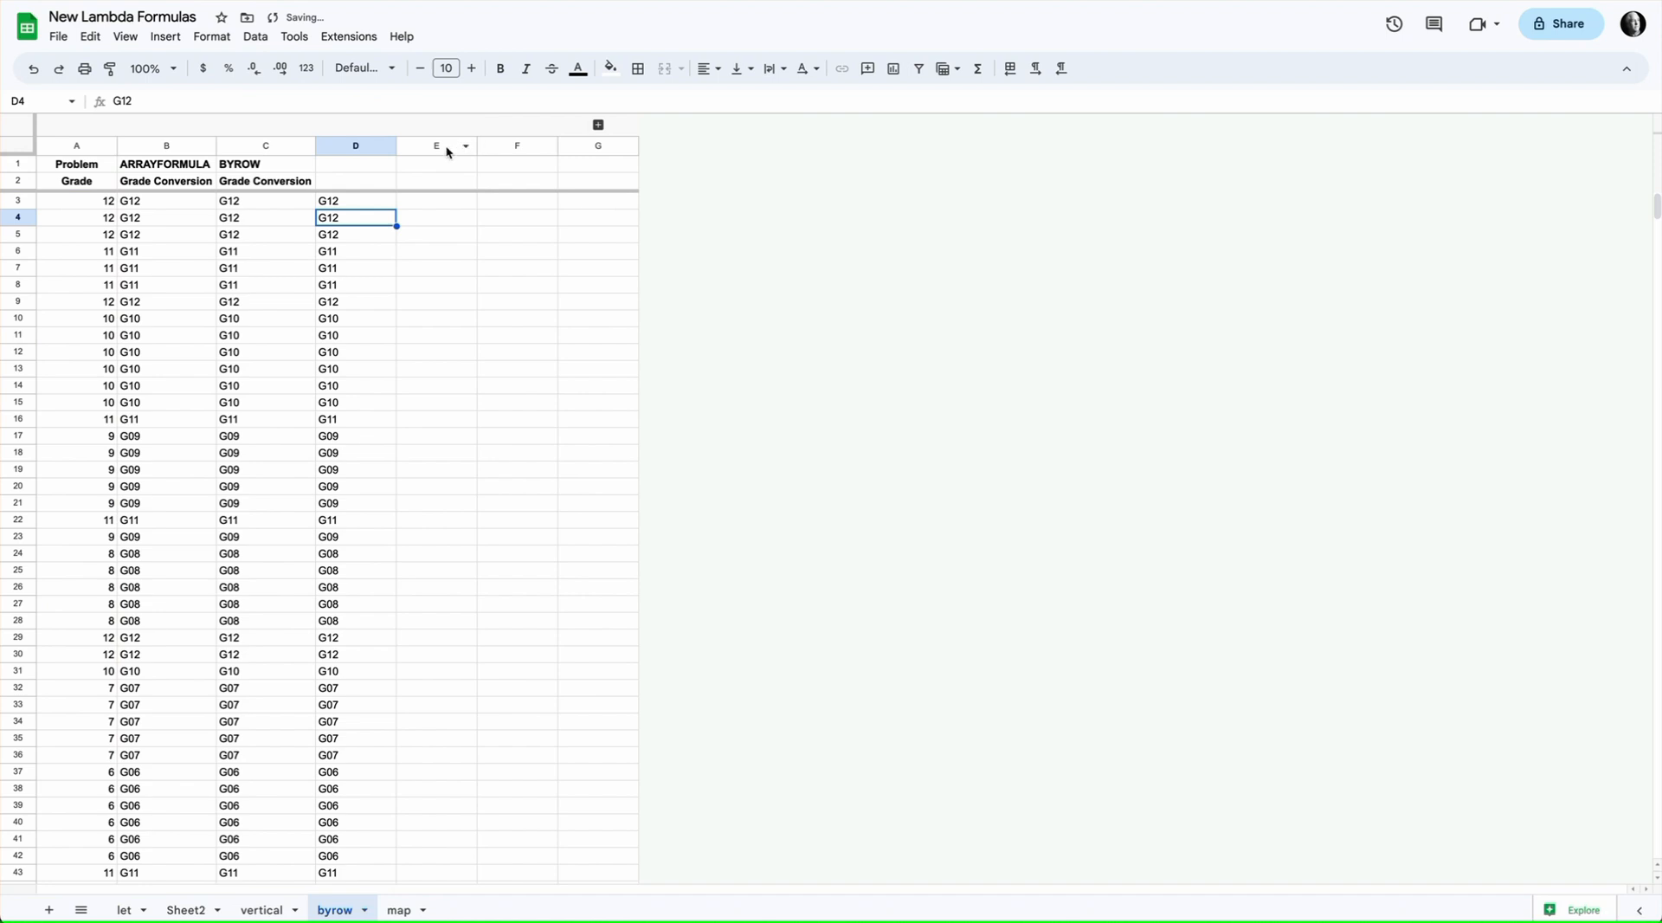
# Check the end of column D, then enter grade 4 in A188 and A189 to test the array formula on new rows.
pyautogui.click(359, 201)
pyautogui.scroll(-20, 387, 368)
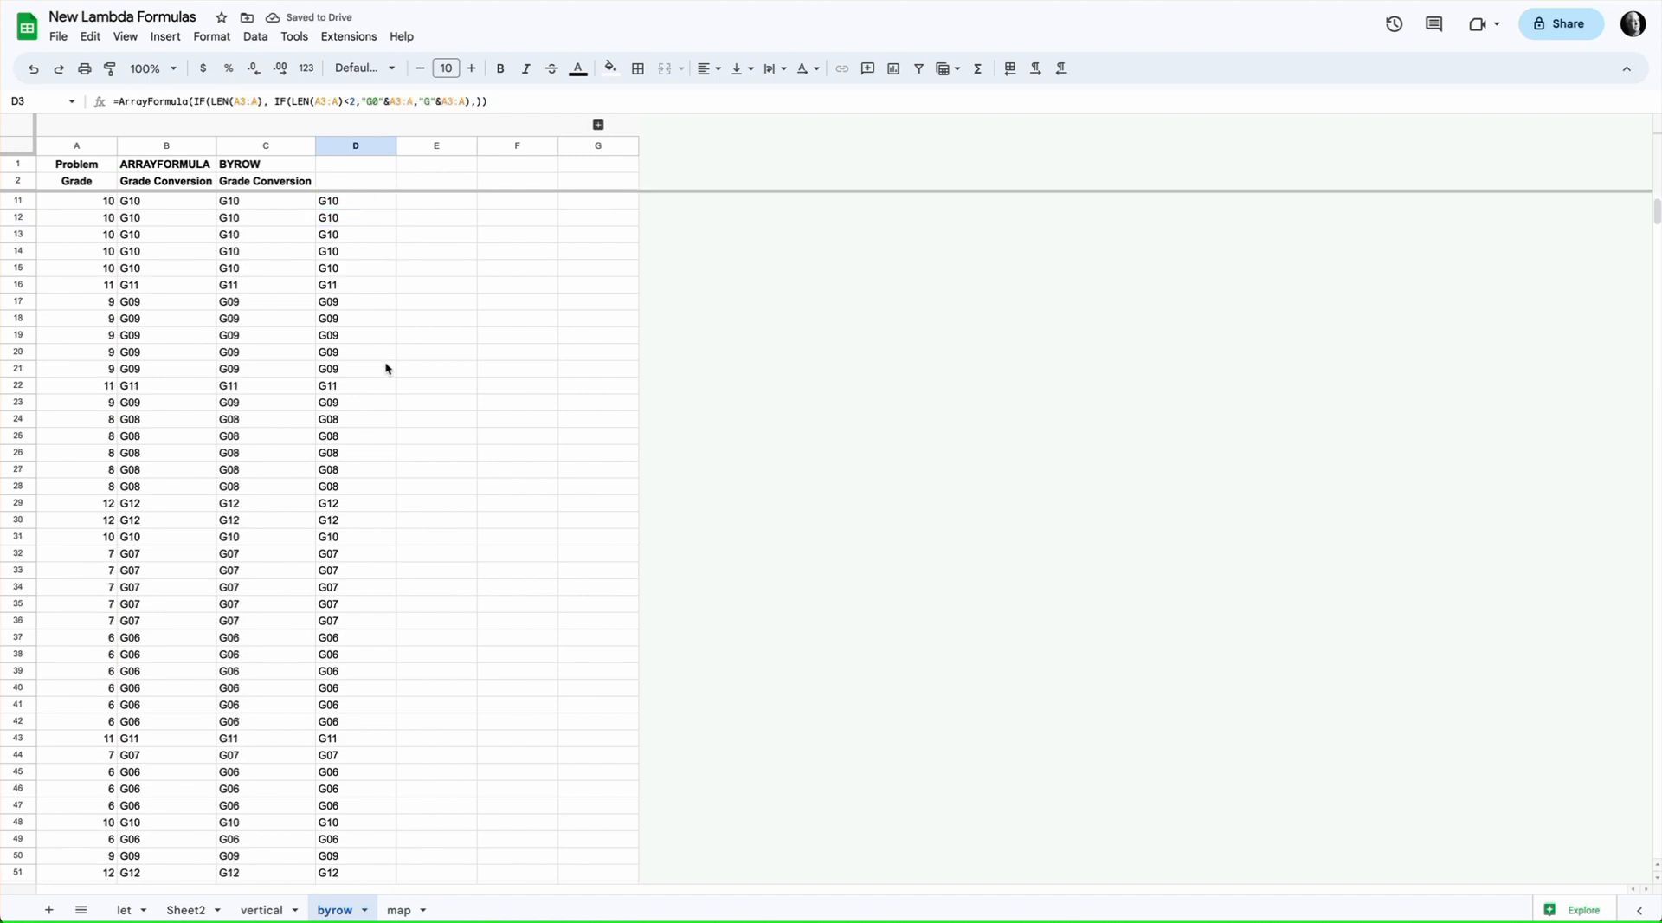
pyautogui.scroll(-12, 386, 368)
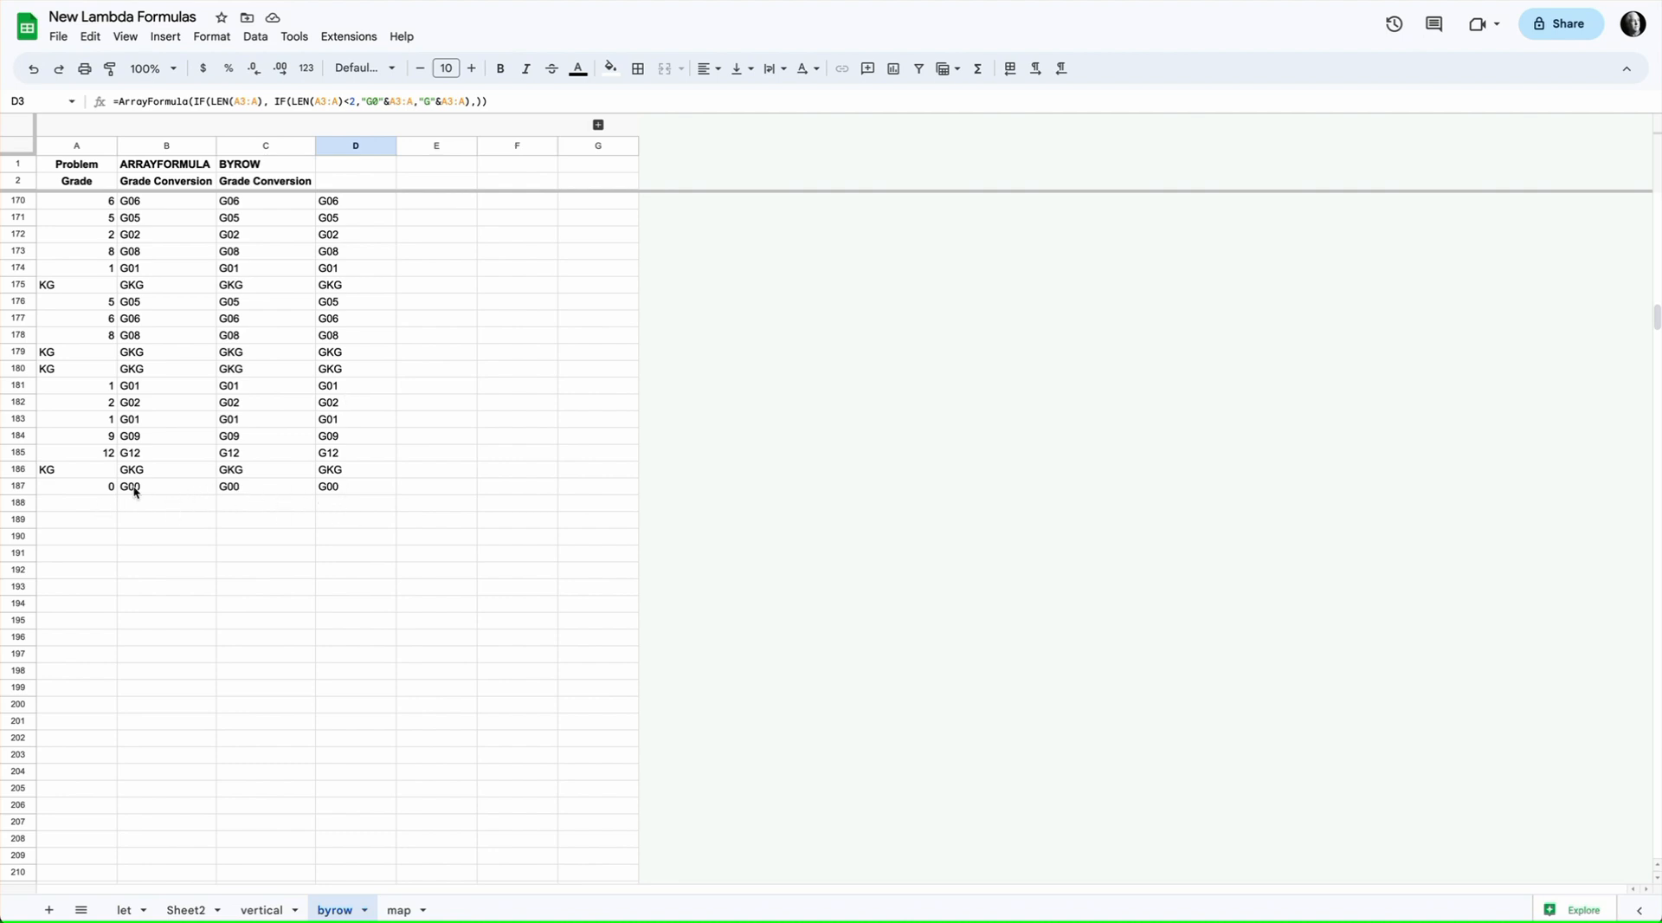
pyautogui.click(59, 491)
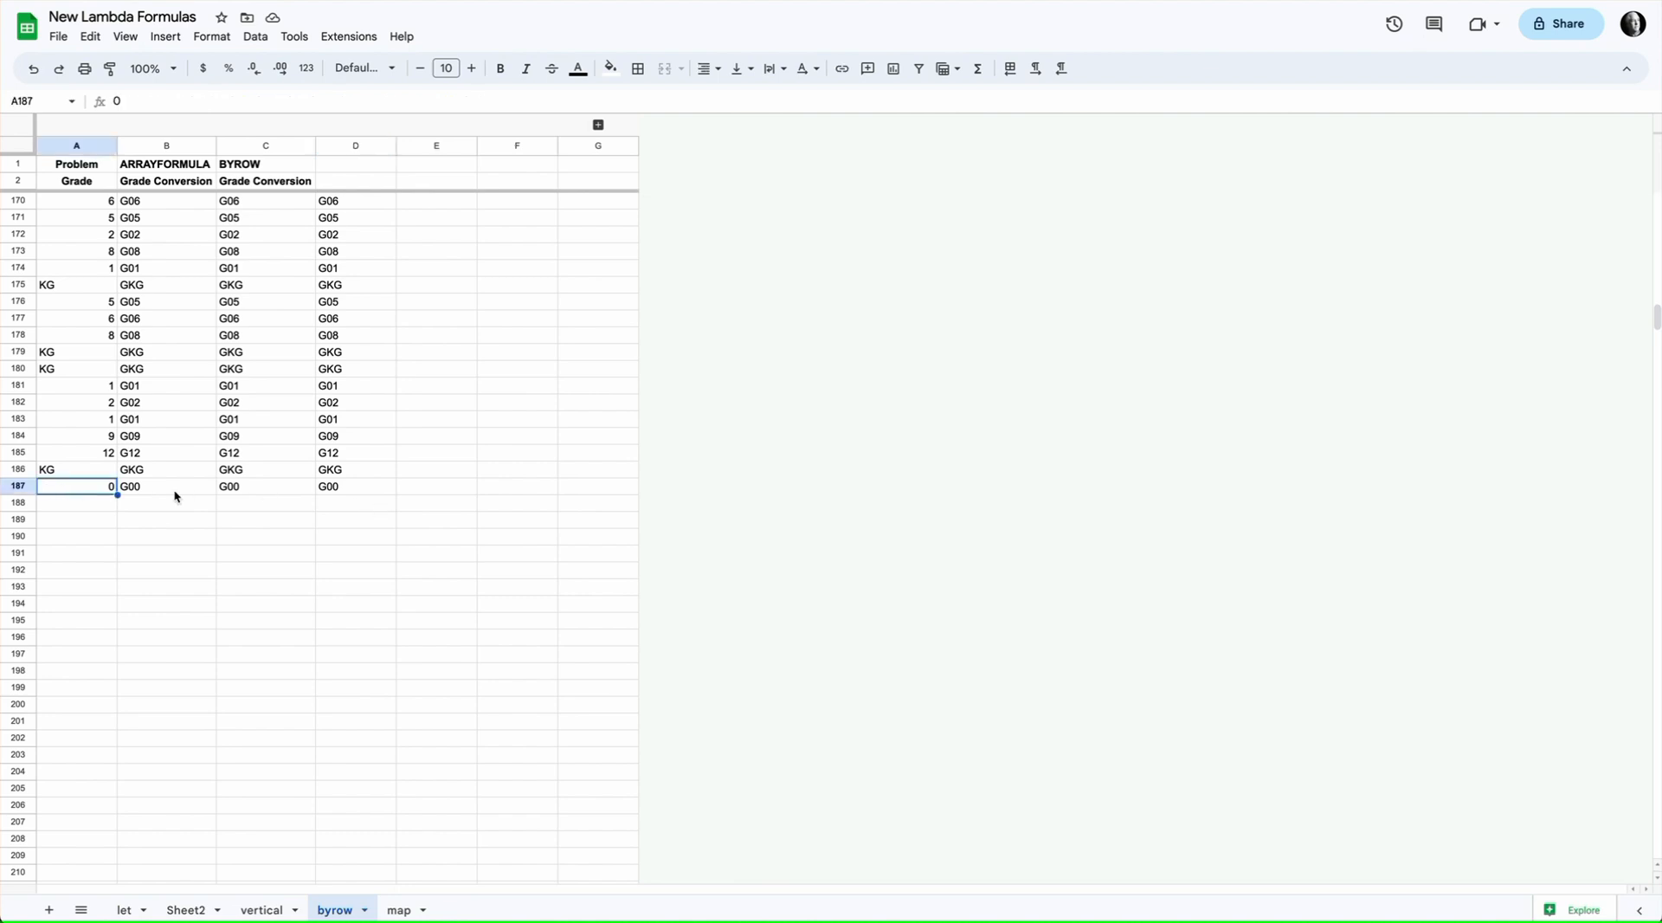
pyautogui.click(336, 509)
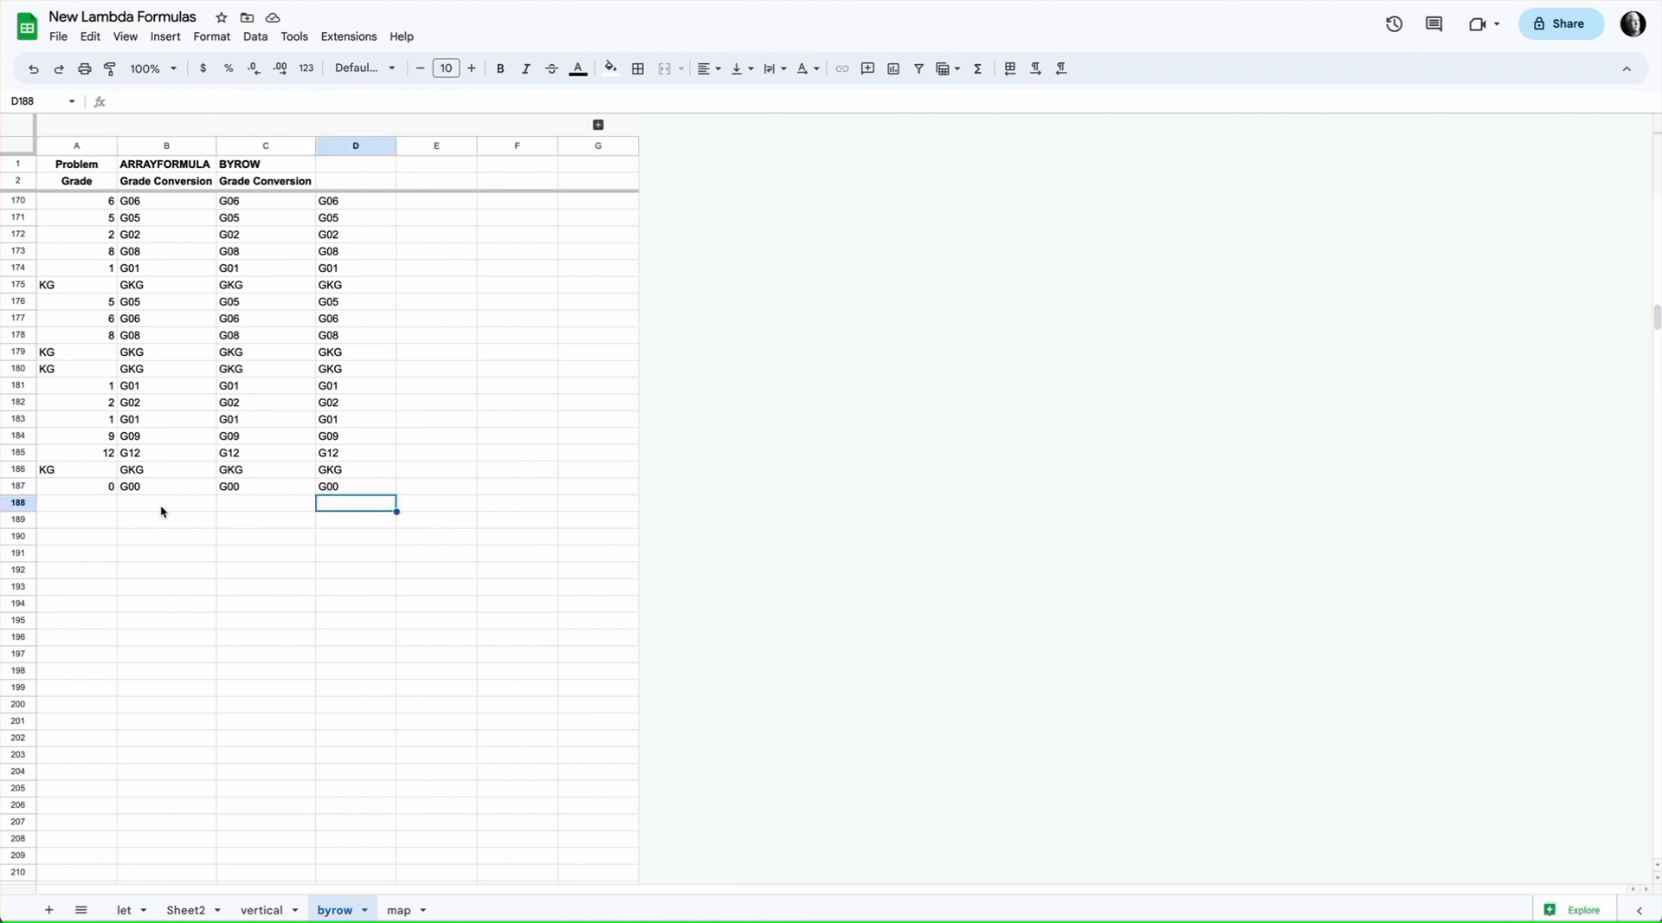
pyautogui.click(92, 506)
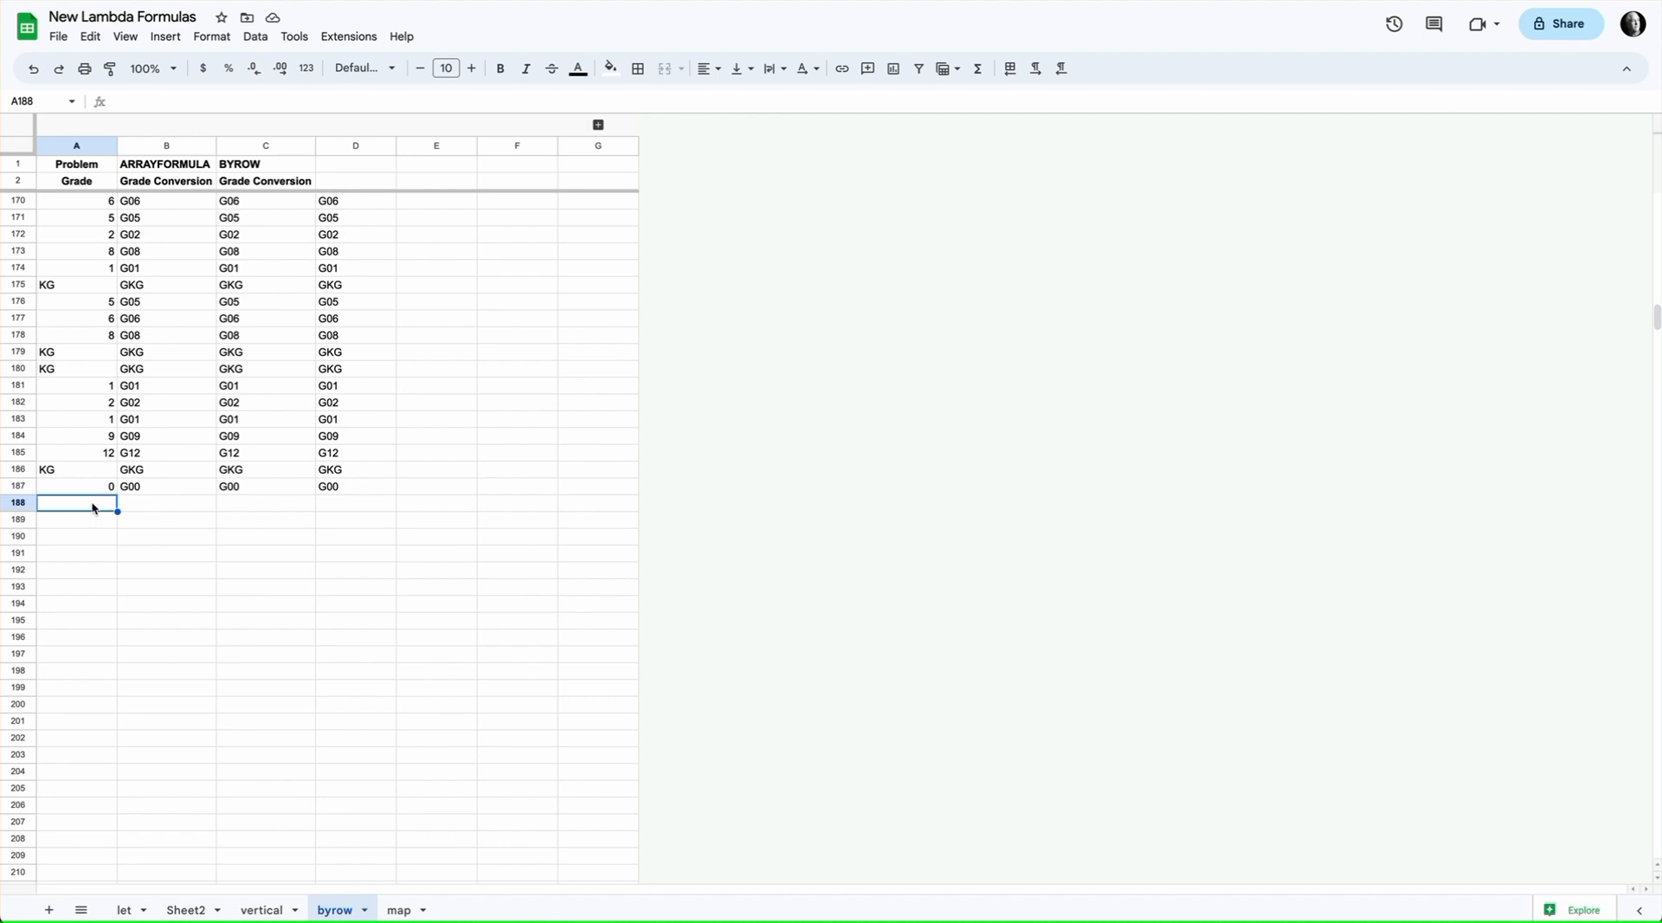
pyautogui.write('4')
pyautogui.press('Return')
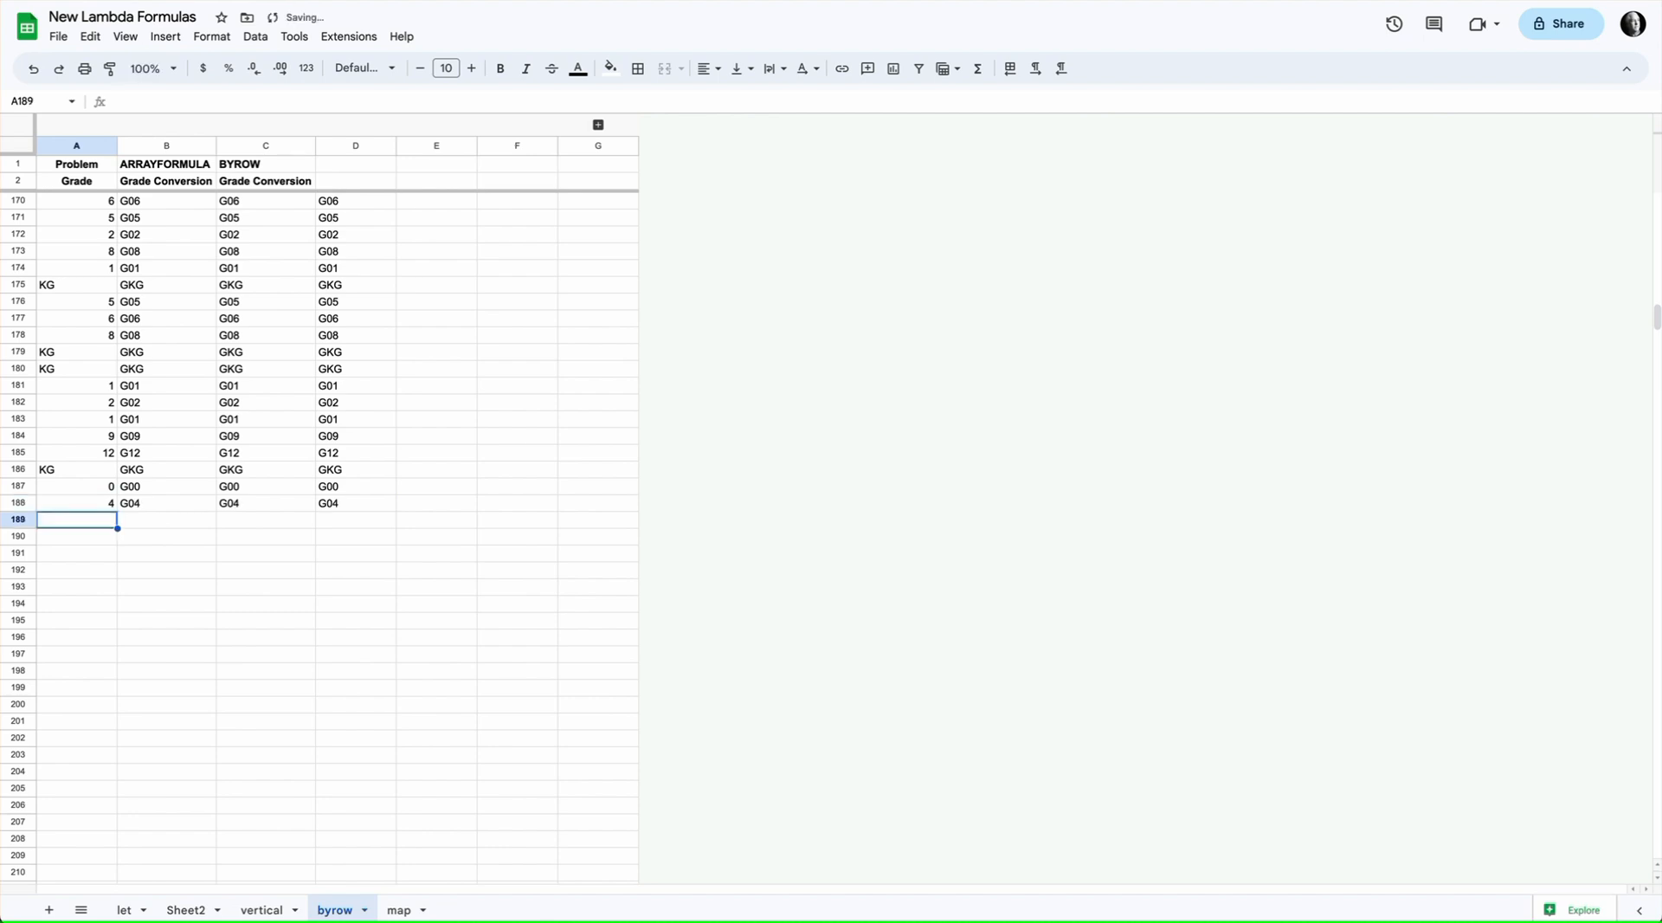
pyautogui.write('4')
pyautogui.press('Return')
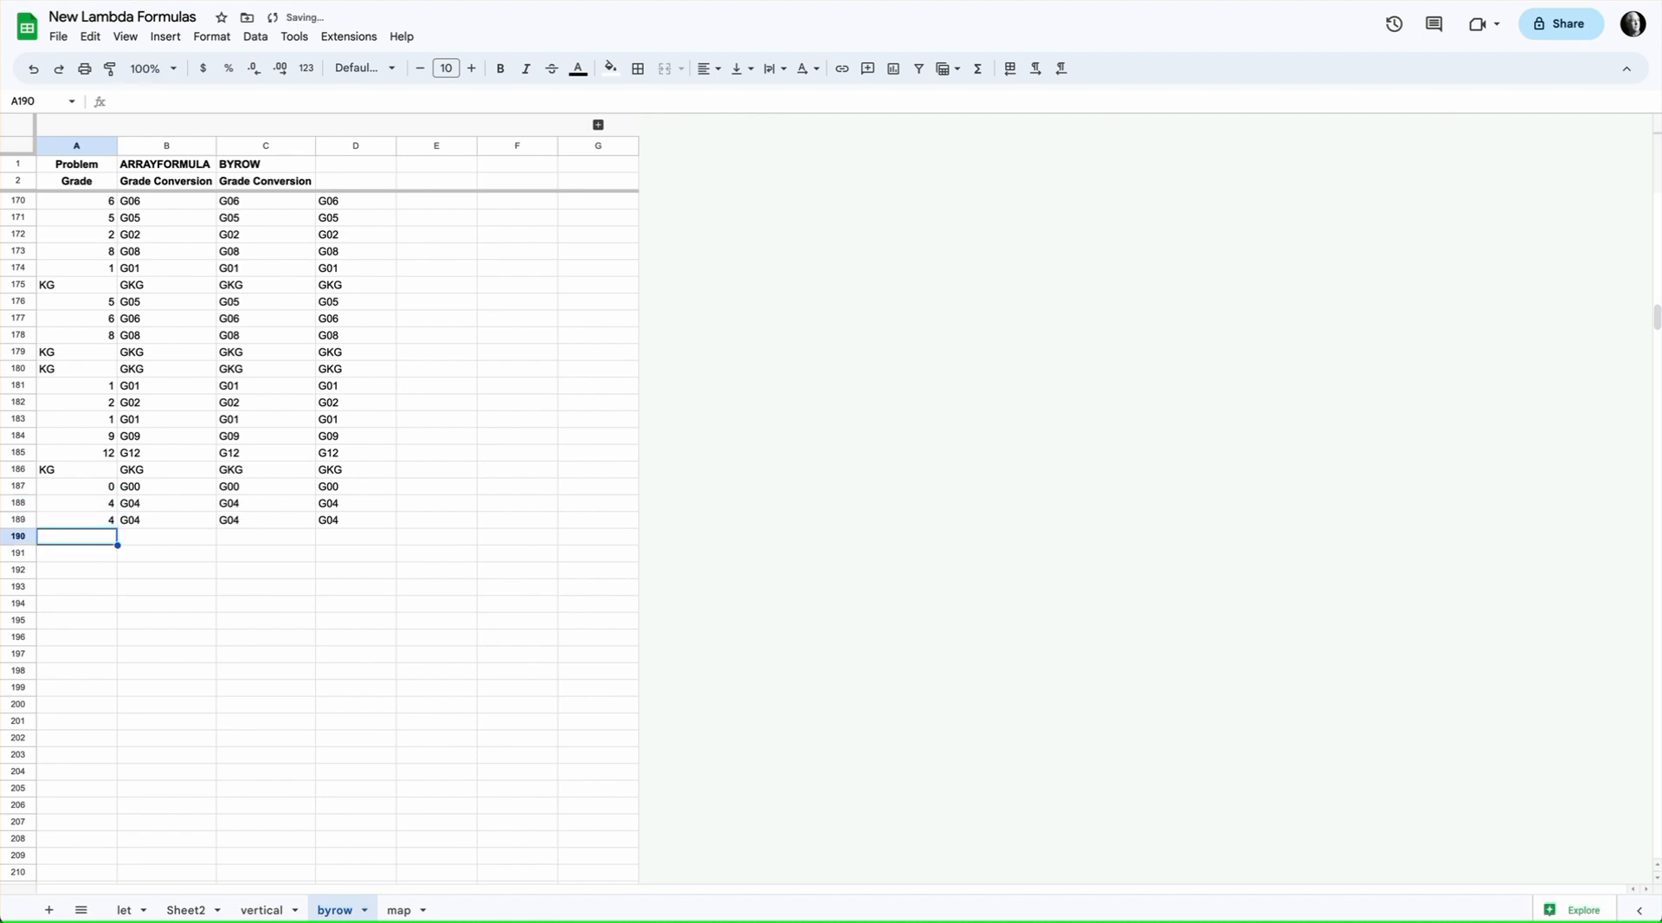
# Insert LET( inside the D3 array formula, directly ahead of the outer IF.
pyautogui.scroll(20, 365, 439)
pyautogui.scroll(8, 345, 259)
pyautogui.click(344, 200)
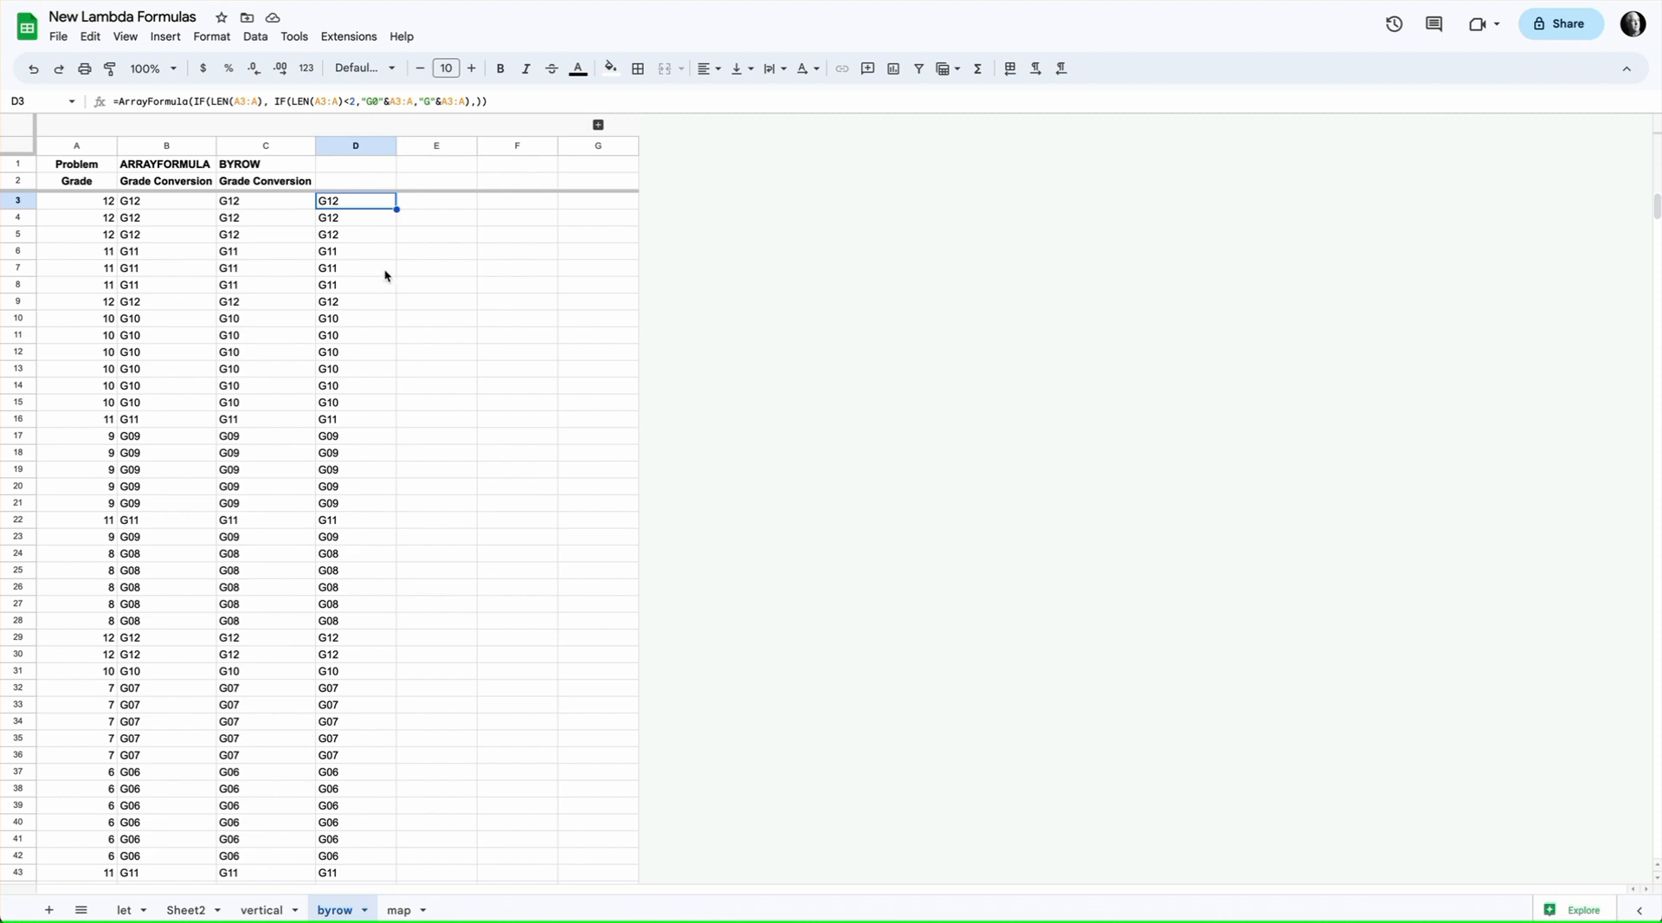
pyautogui.click(194, 102)
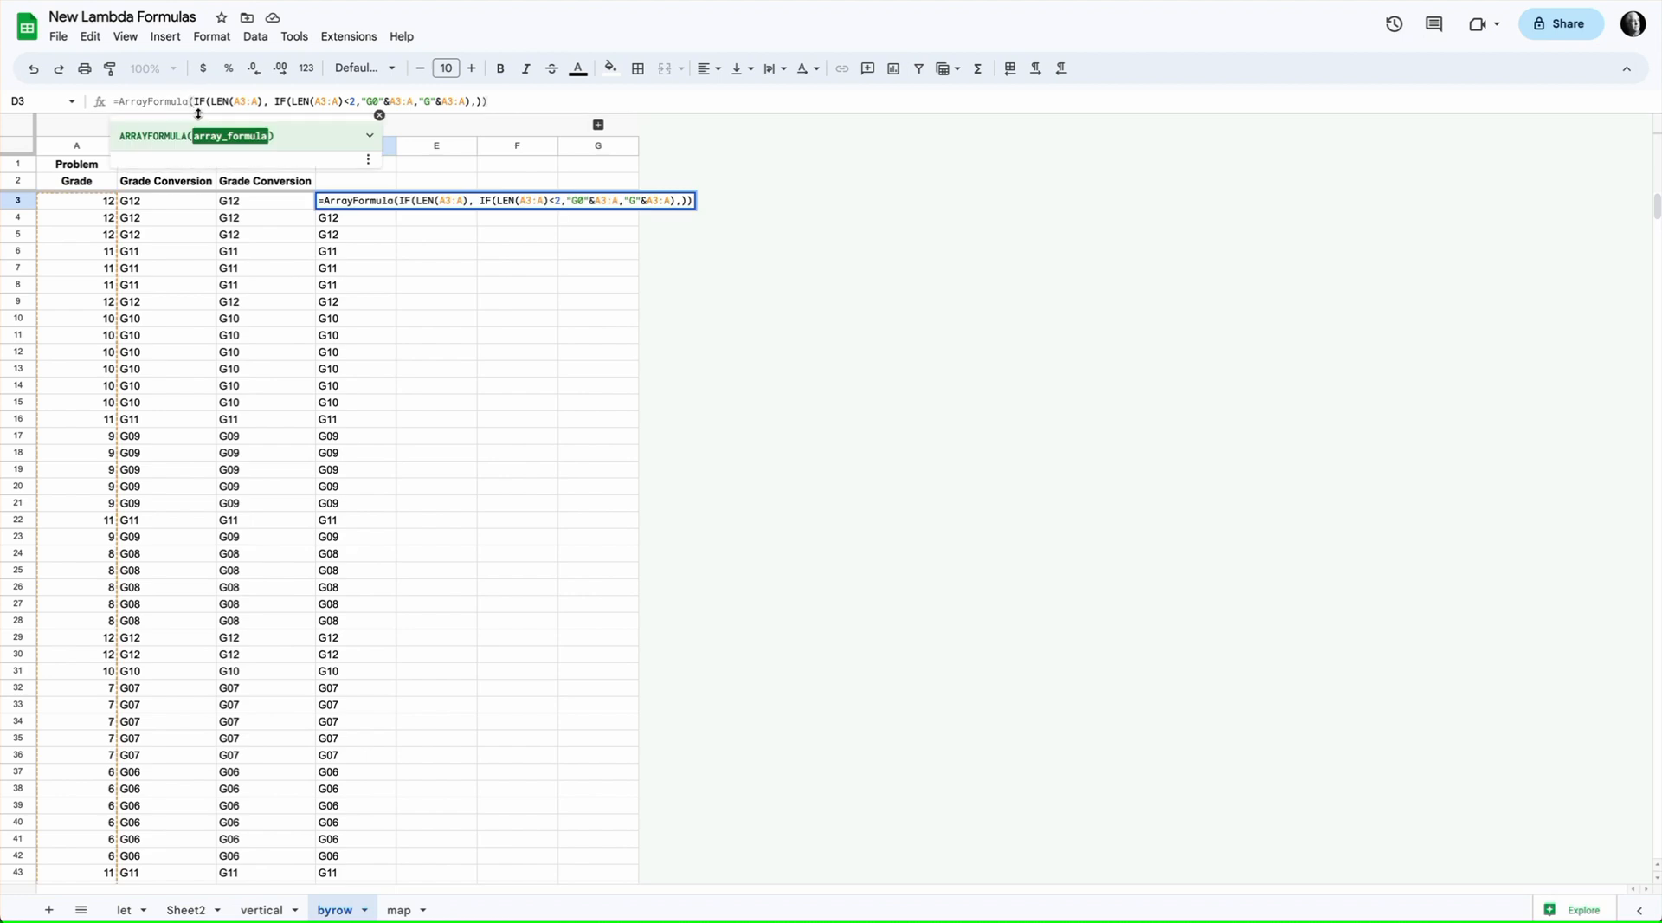
pyautogui.write('LET')
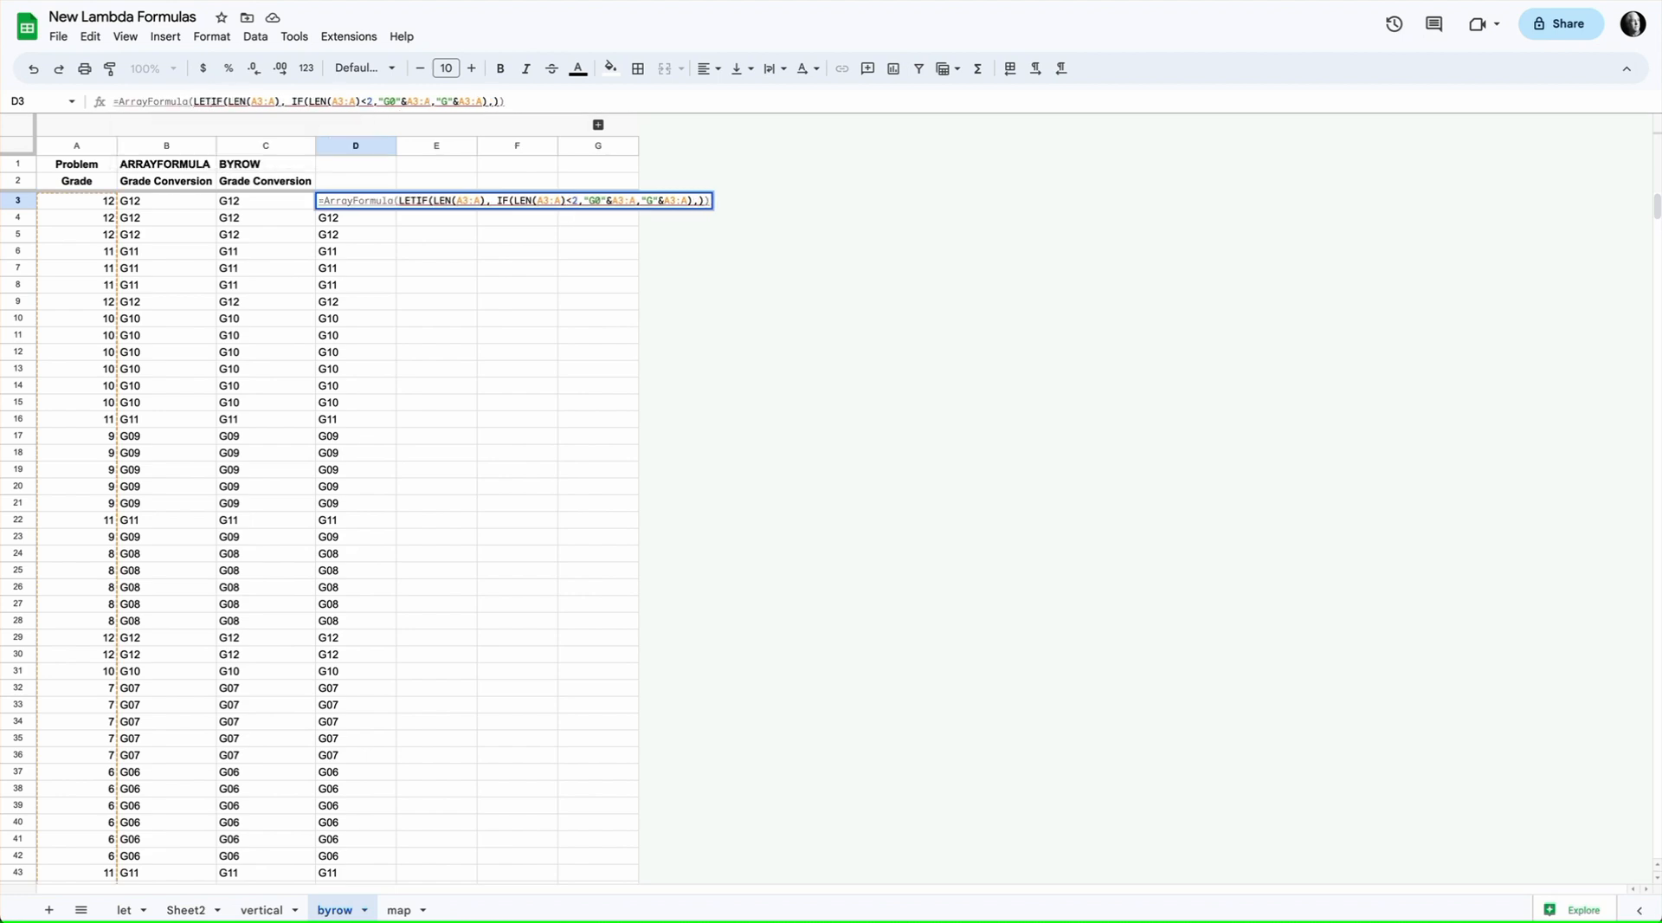
pyautogui.hotkey('shift', 'Tab')
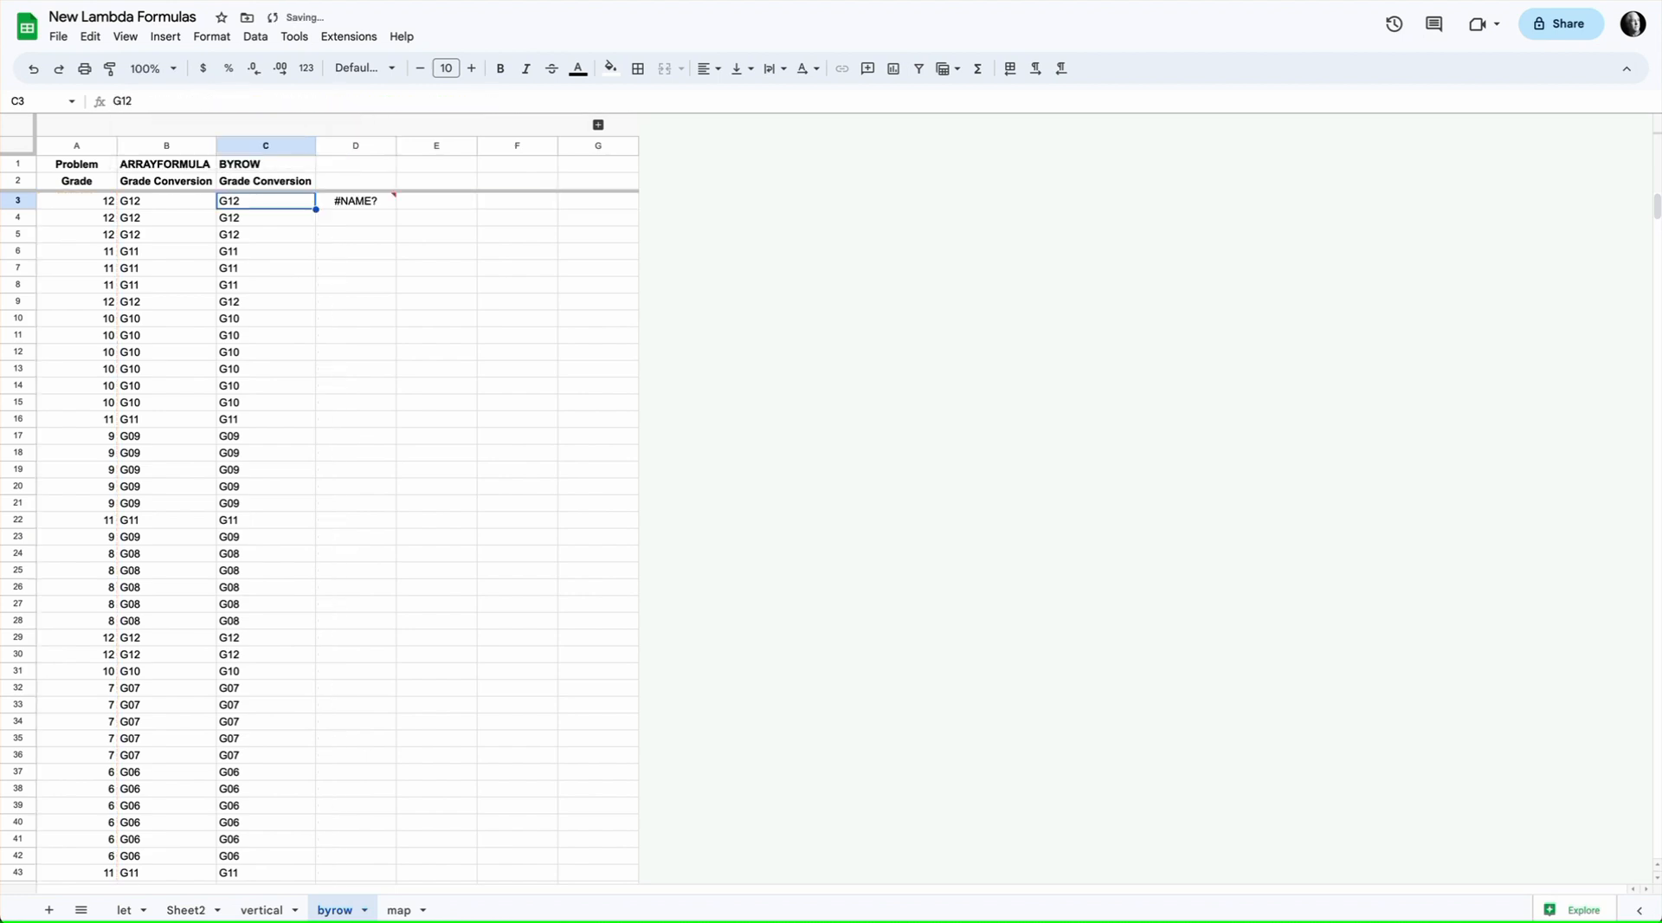
pyautogui.click(355, 208)
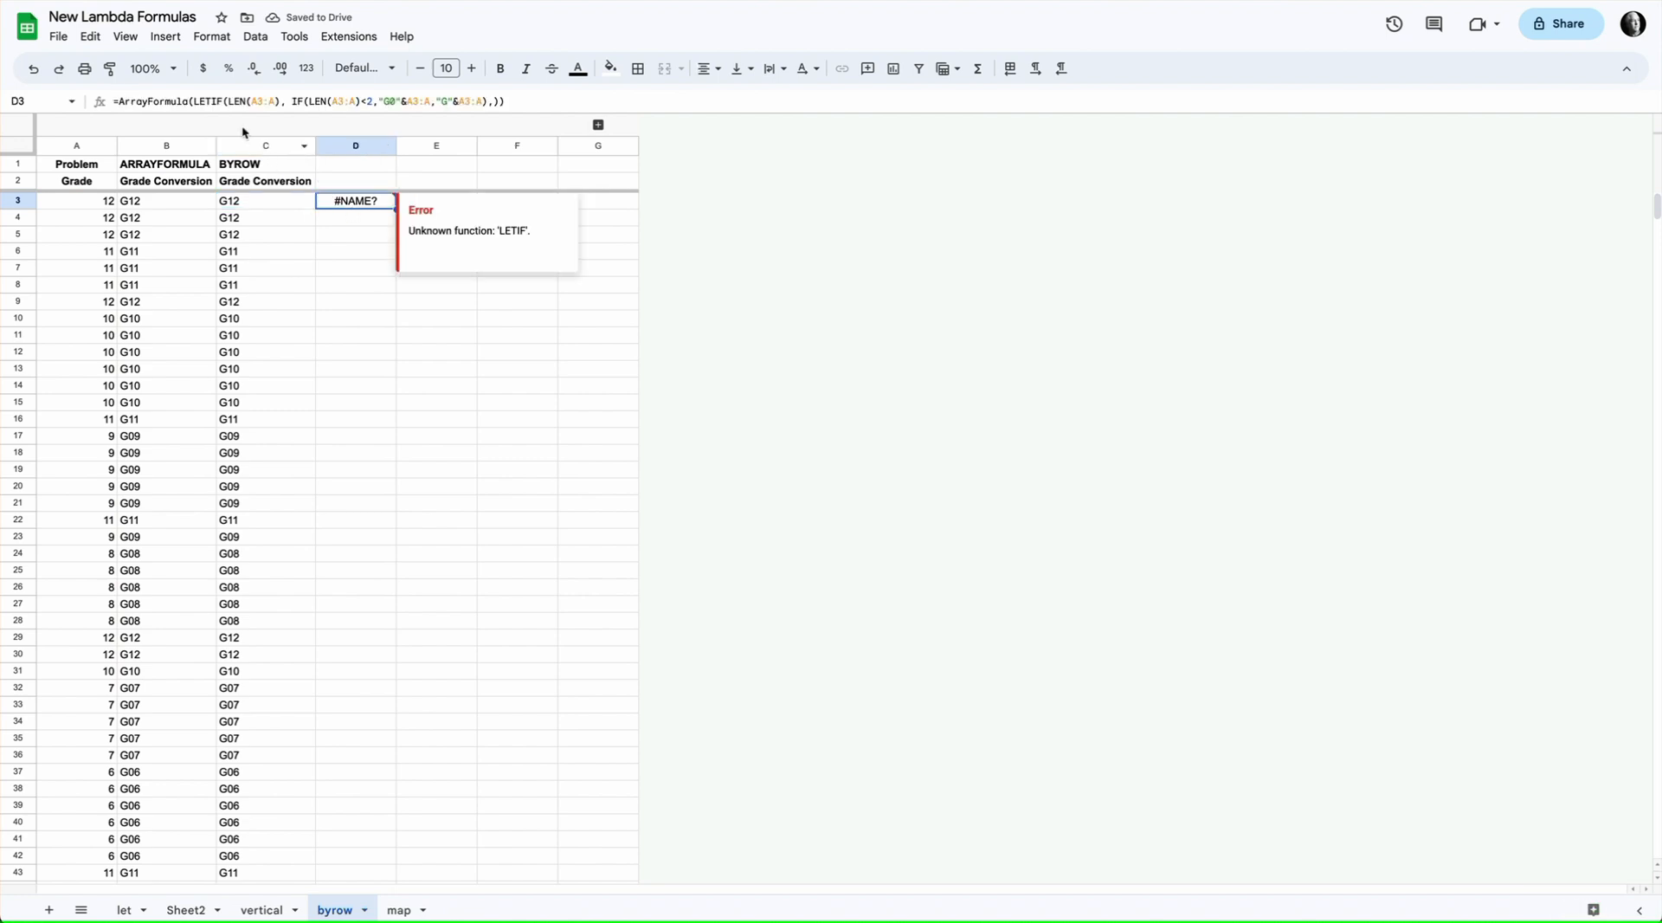
pyautogui.press('Return')
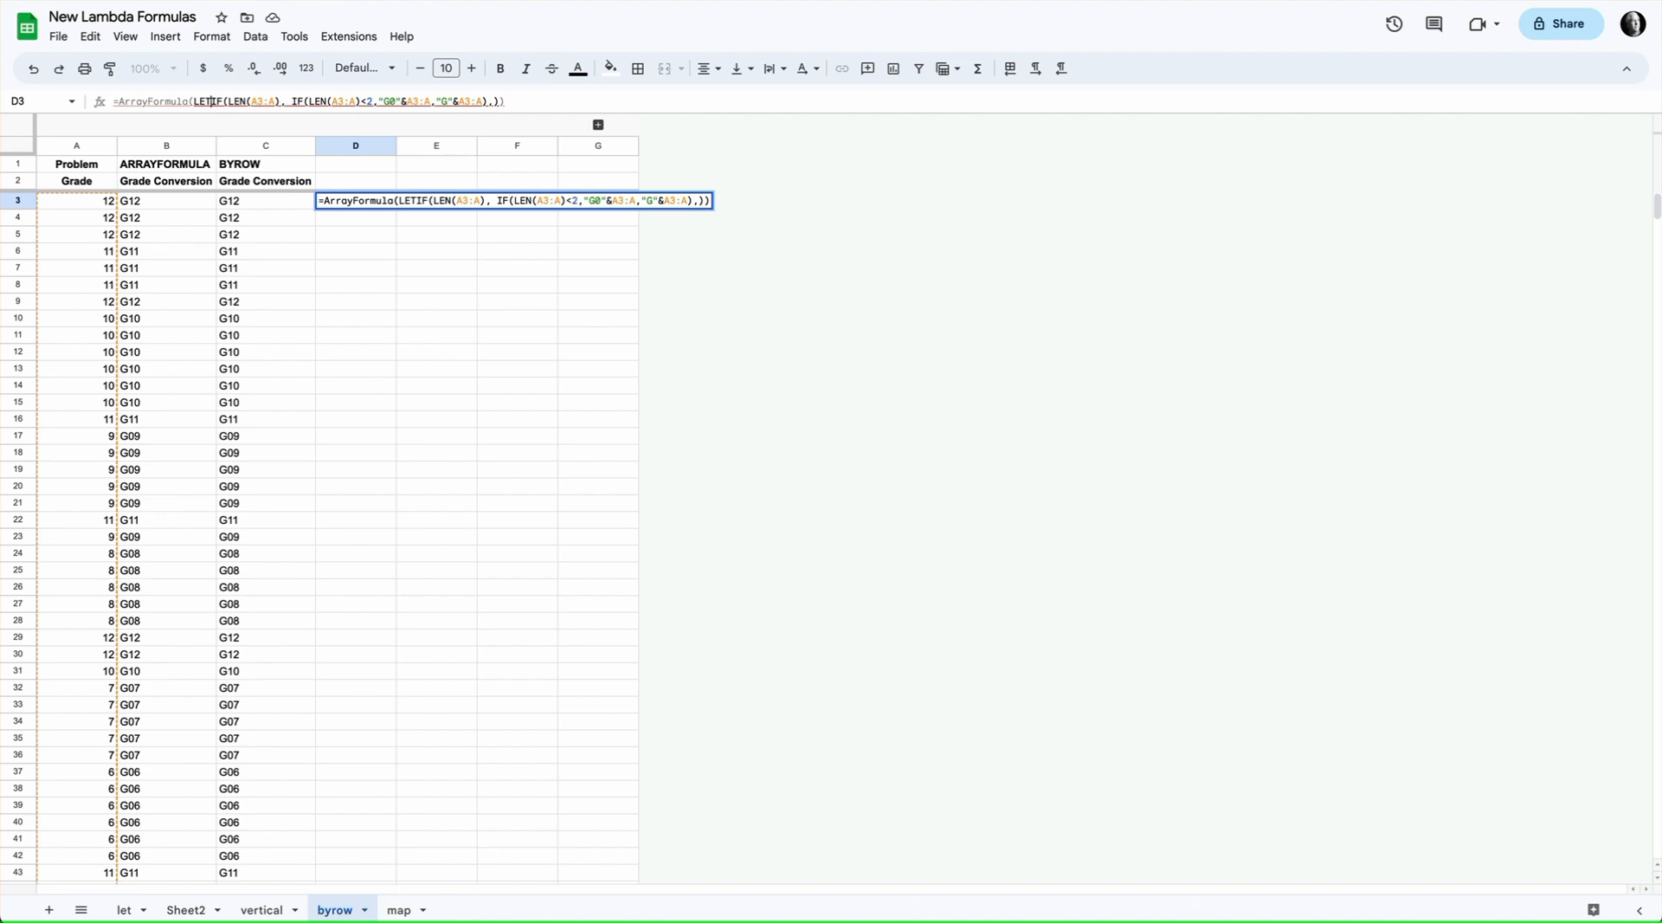
pyautogui.click(217, 102)
pyautogui.write('(')
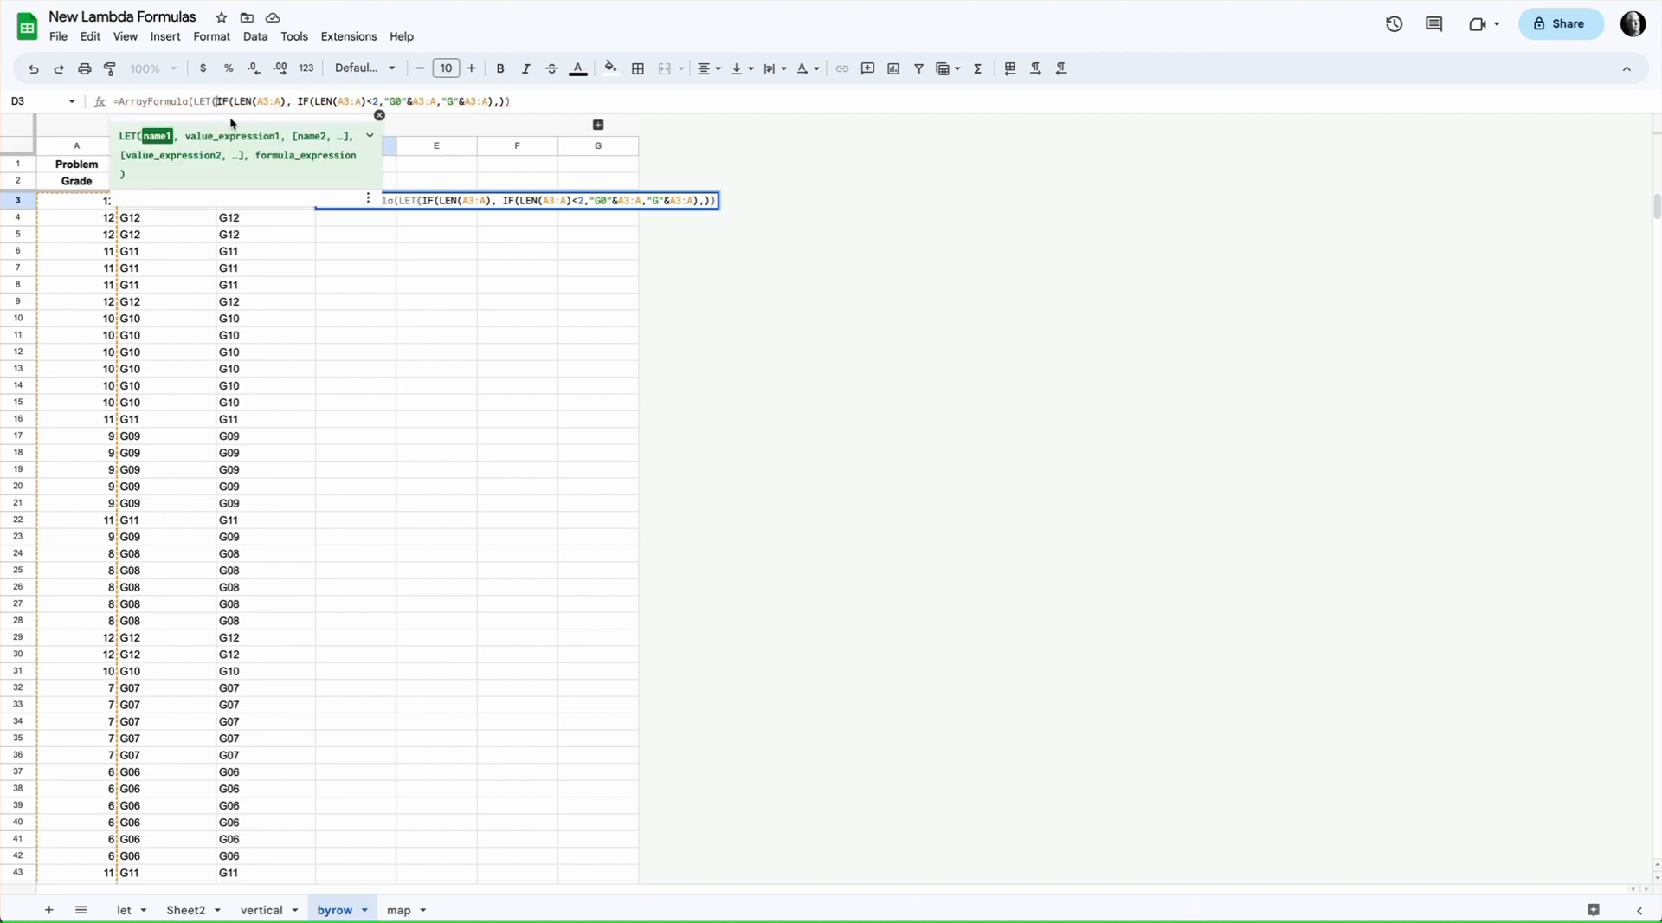
# Define the name grade with the value A3:A as the first arguments of the LET in D3.
pyautogui.write('grade')
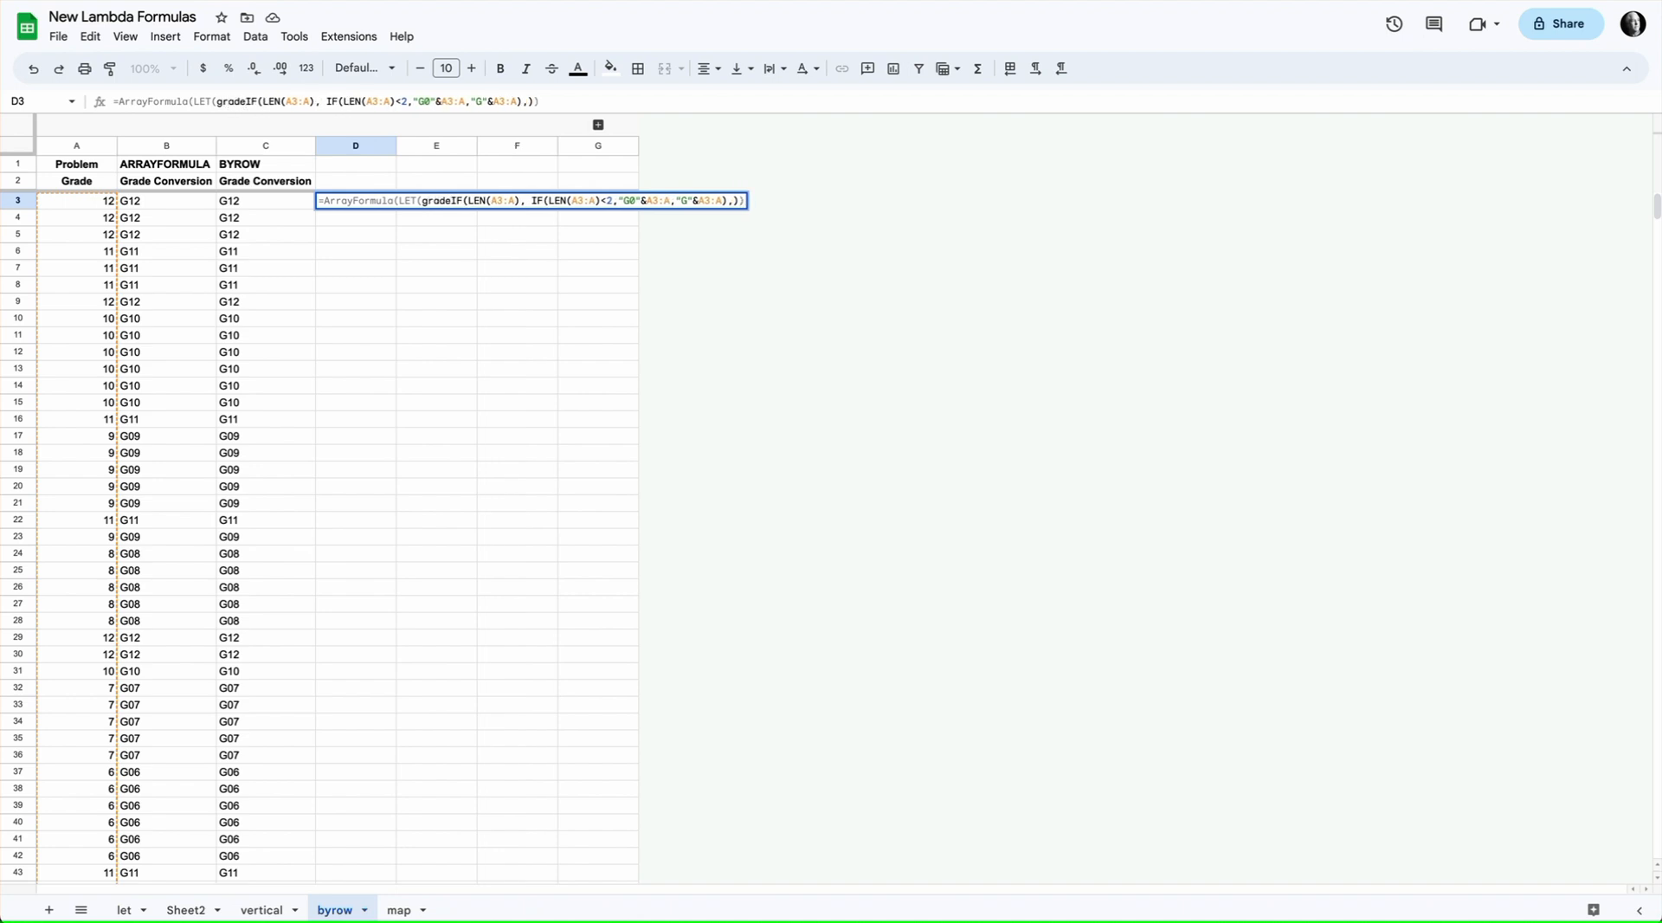
pyautogui.write(',')
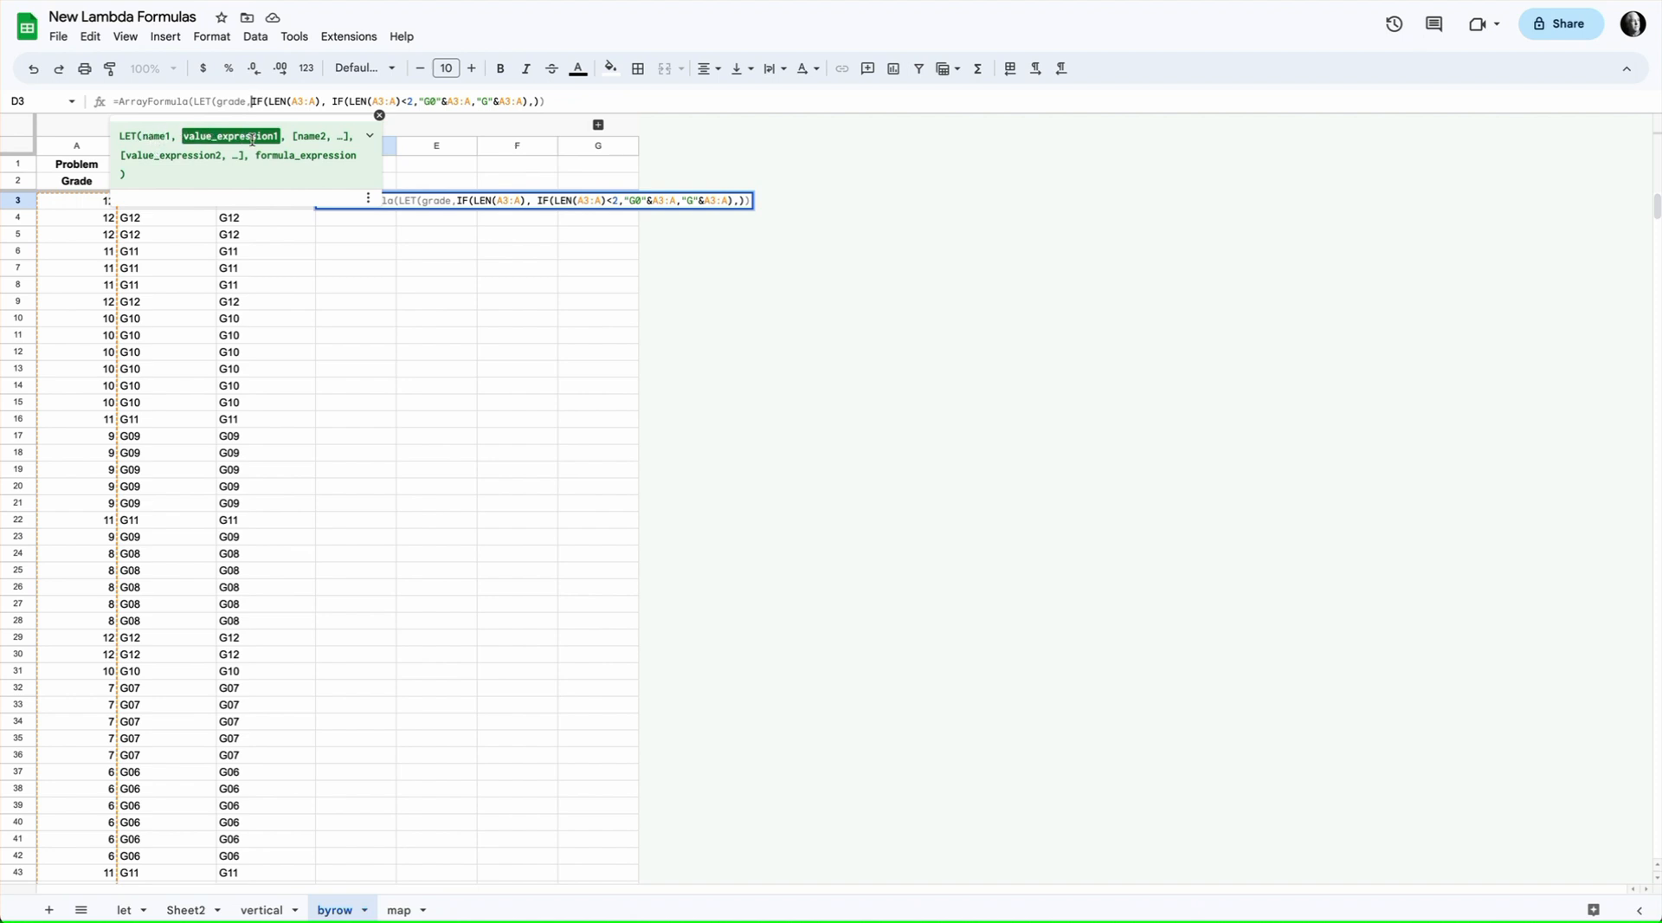
pyautogui.click(250, 101)
pyautogui.write('A3:A')
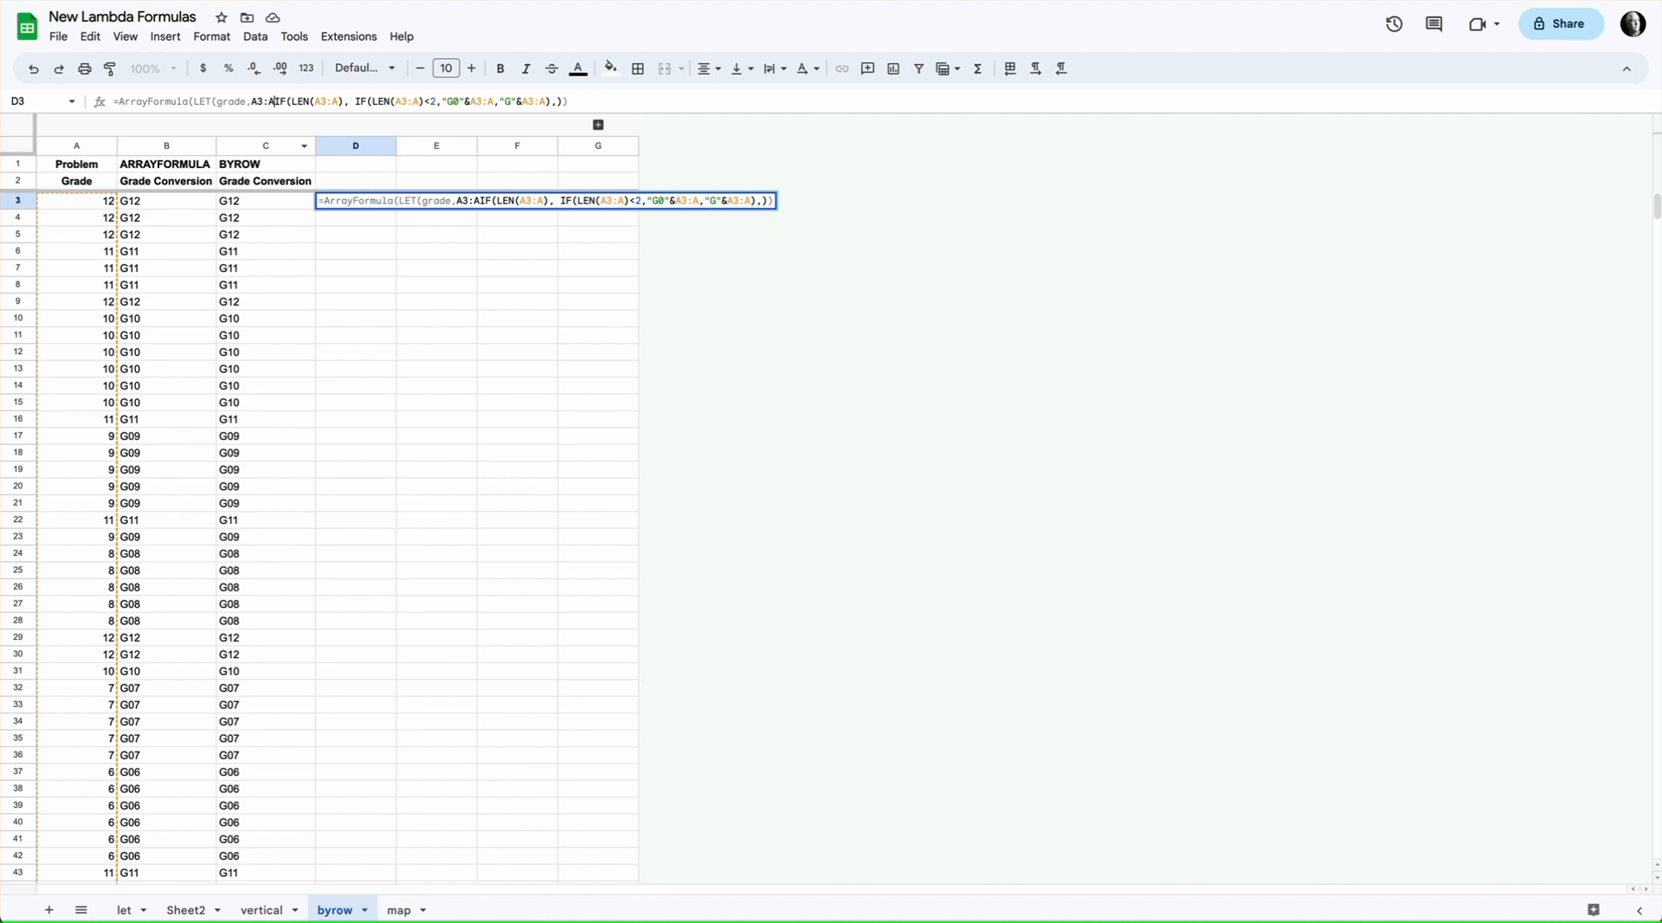
pyautogui.write(',')
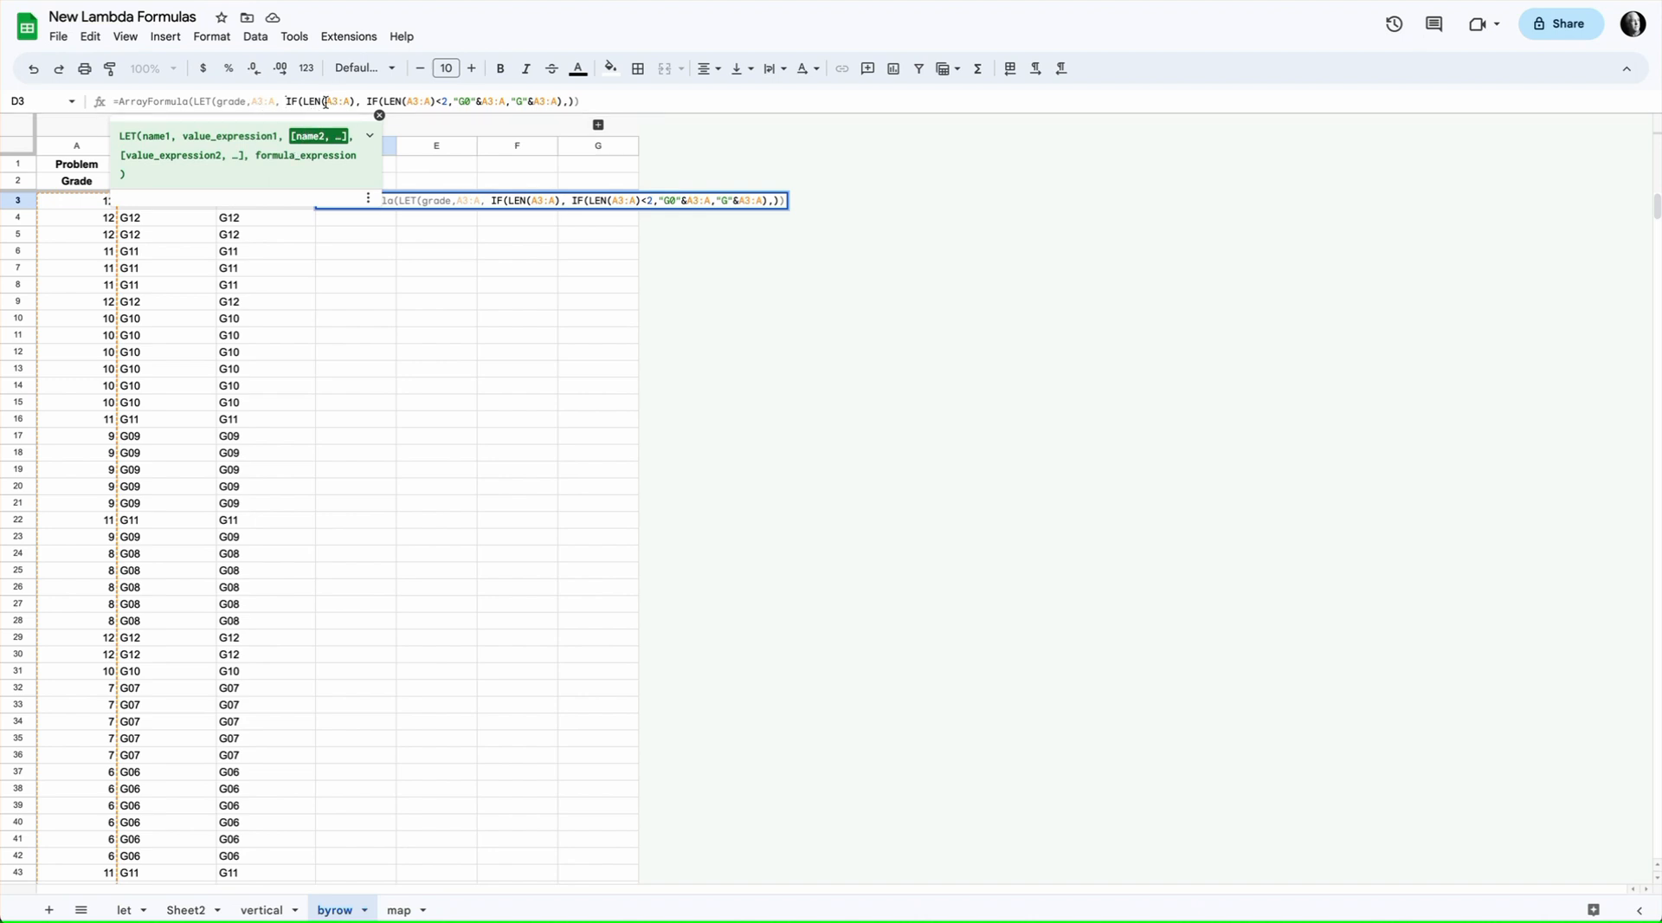
# Replace the four A3:A references inside the IFs with grade and close LET, making D3 =ArrayFormula(LET(grade,A3:A, IF(LEN(grade), IF(LEN(grade)<2,"G0"&grade,"G"&grade),))).
pyautogui.moveTo(350, 103); pyautogui.dragTo(327, 103)
pyautogui.write('grade')
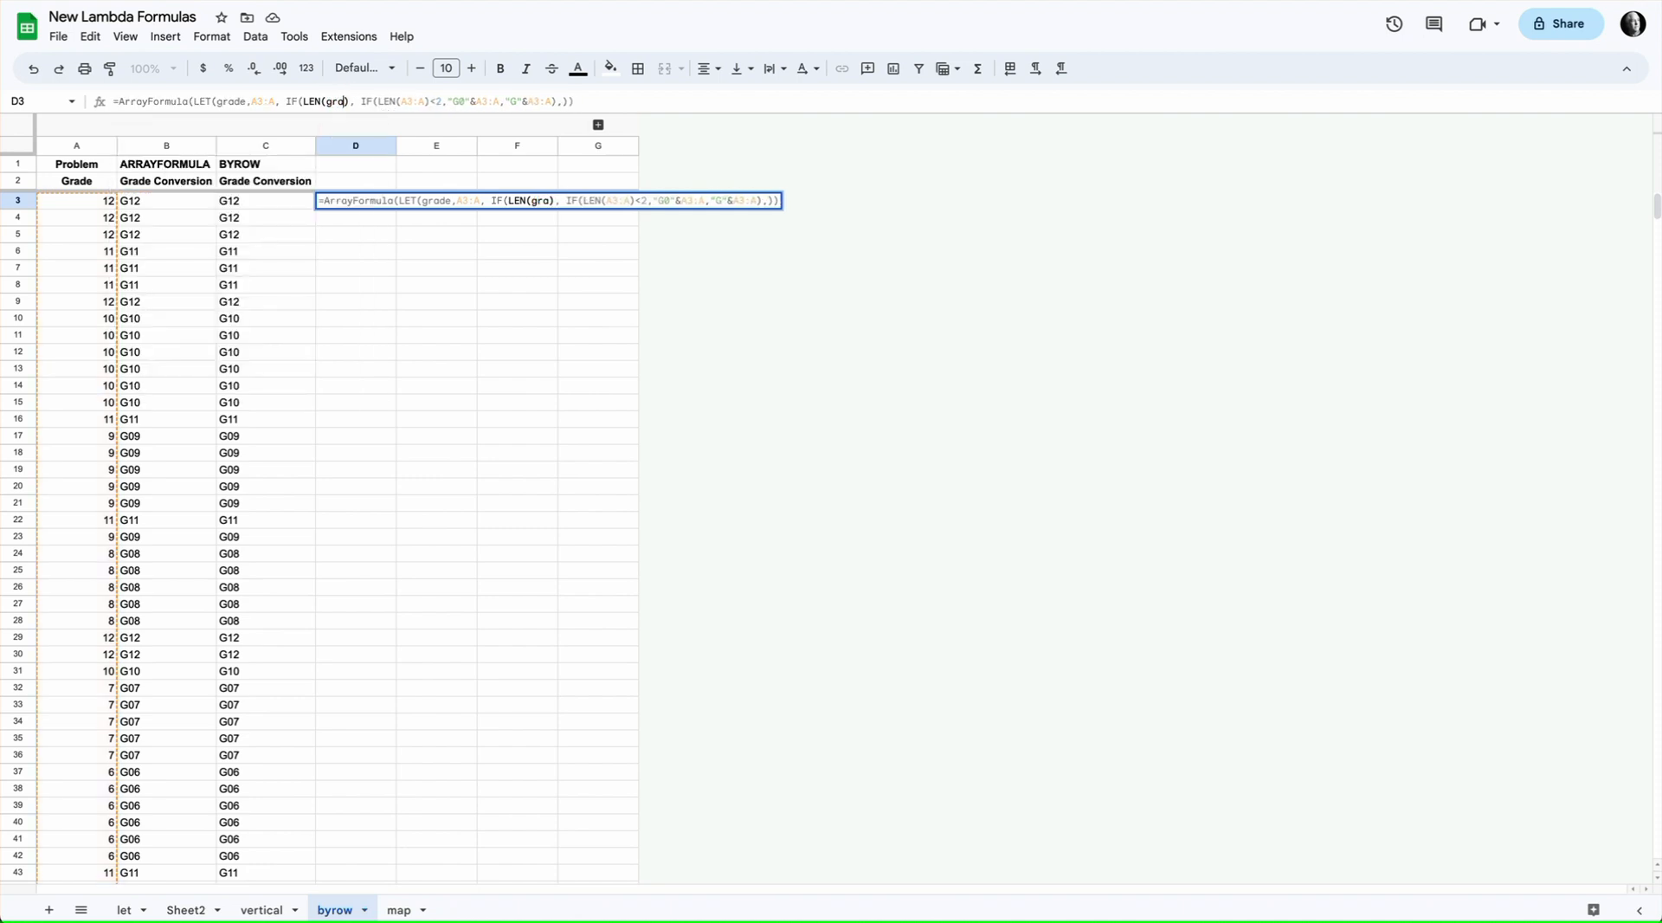
pyautogui.moveTo(437, 102); pyautogui.dragTo(412, 104)
pyautogui.write('grade')
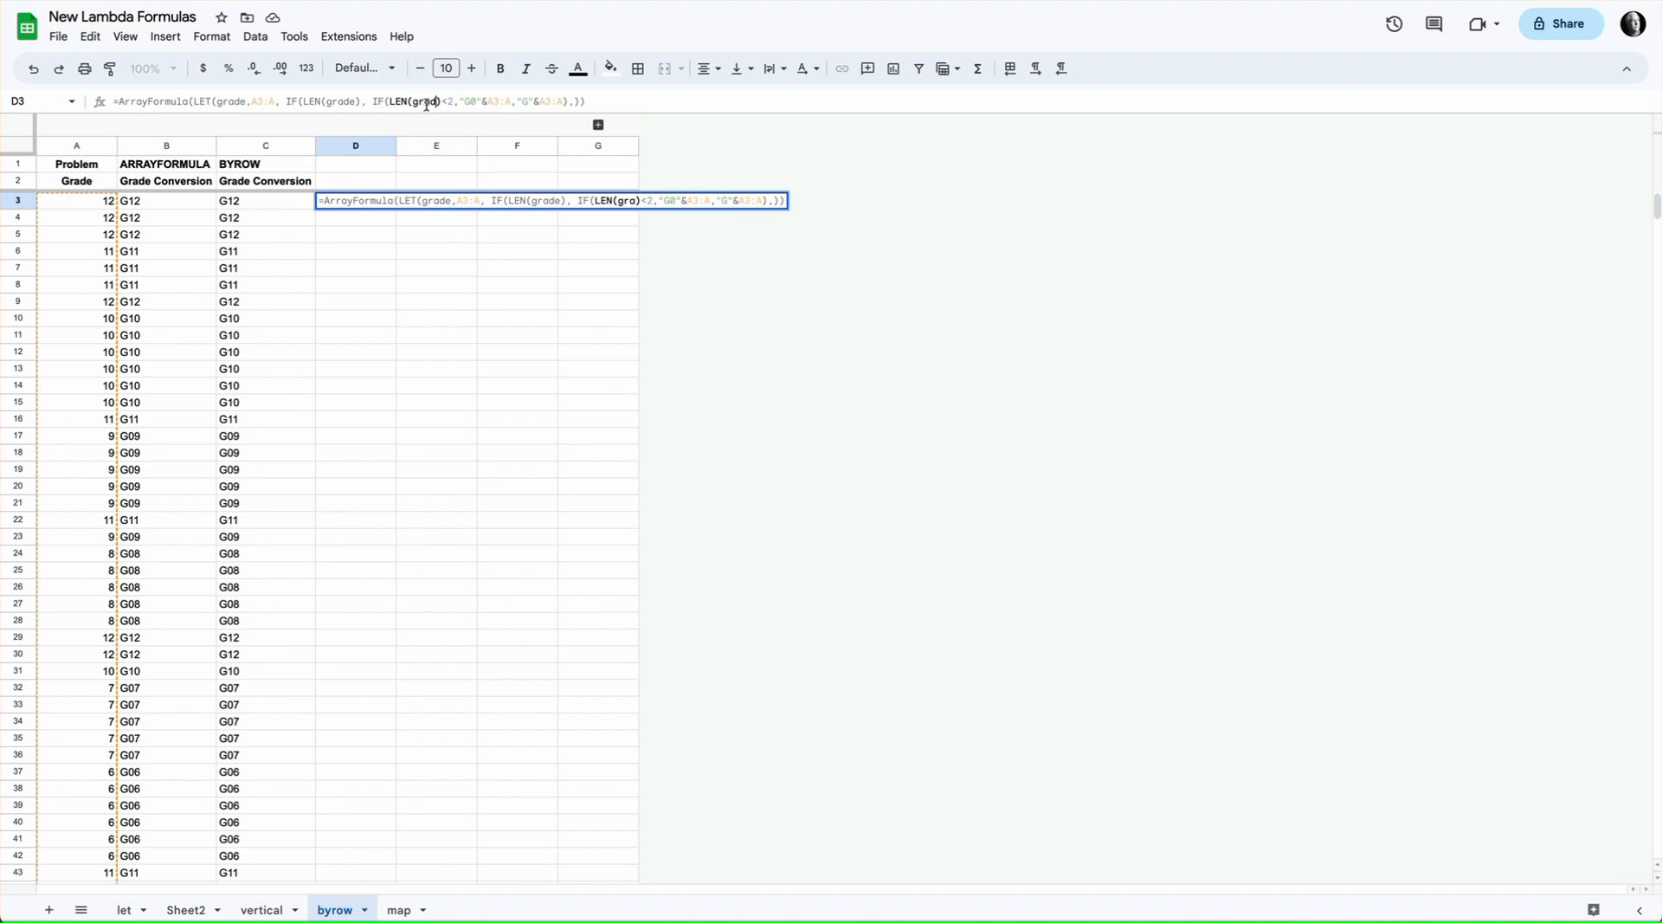
pyautogui.moveTo(518, 102); pyautogui.dragTo(494, 105)
pyautogui.write('grade')
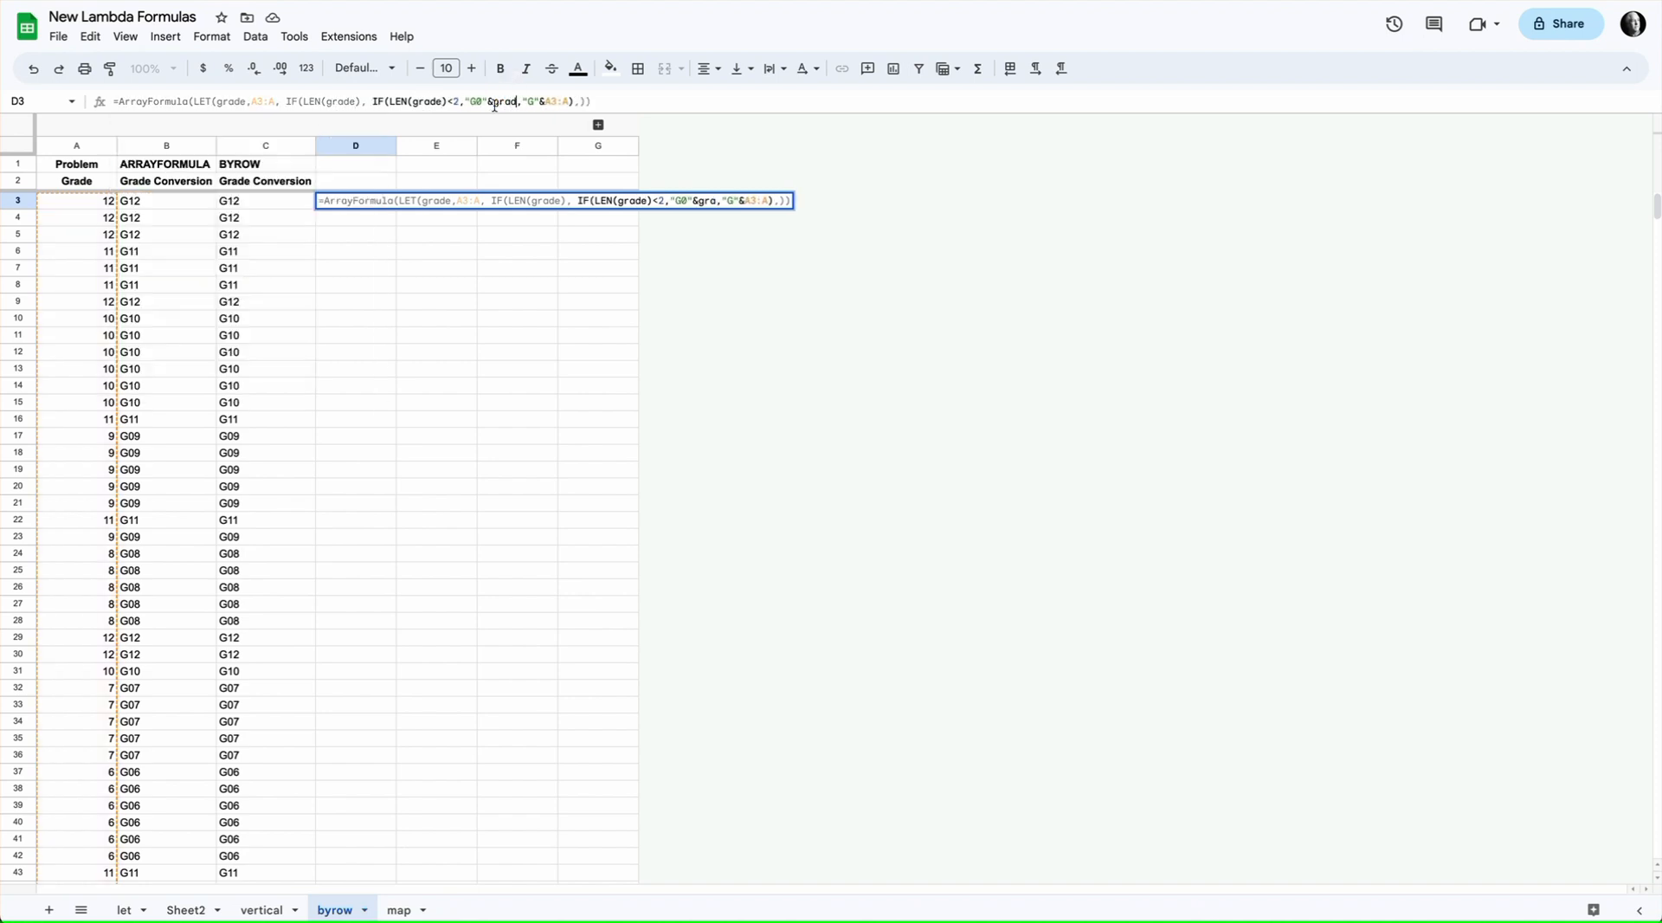
pyautogui.moveTo(575, 102); pyautogui.dragTo(553, 106)
pyautogui.write('grade')
pyautogui.click(617, 101)
pyautogui.write(')')
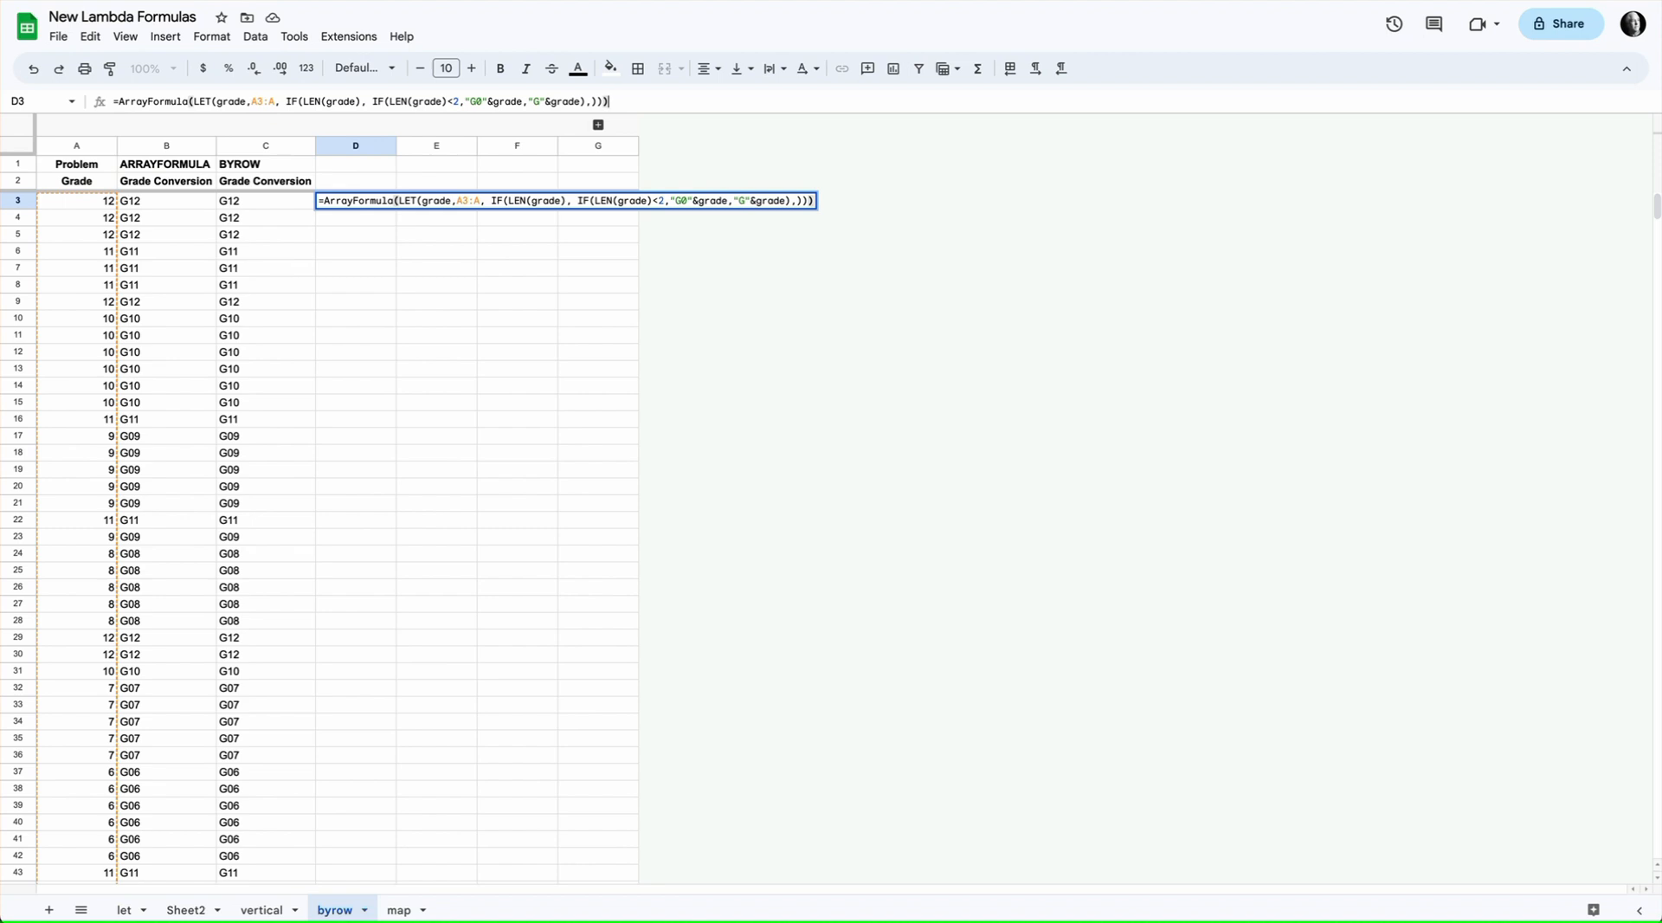
pyautogui.press('Return')
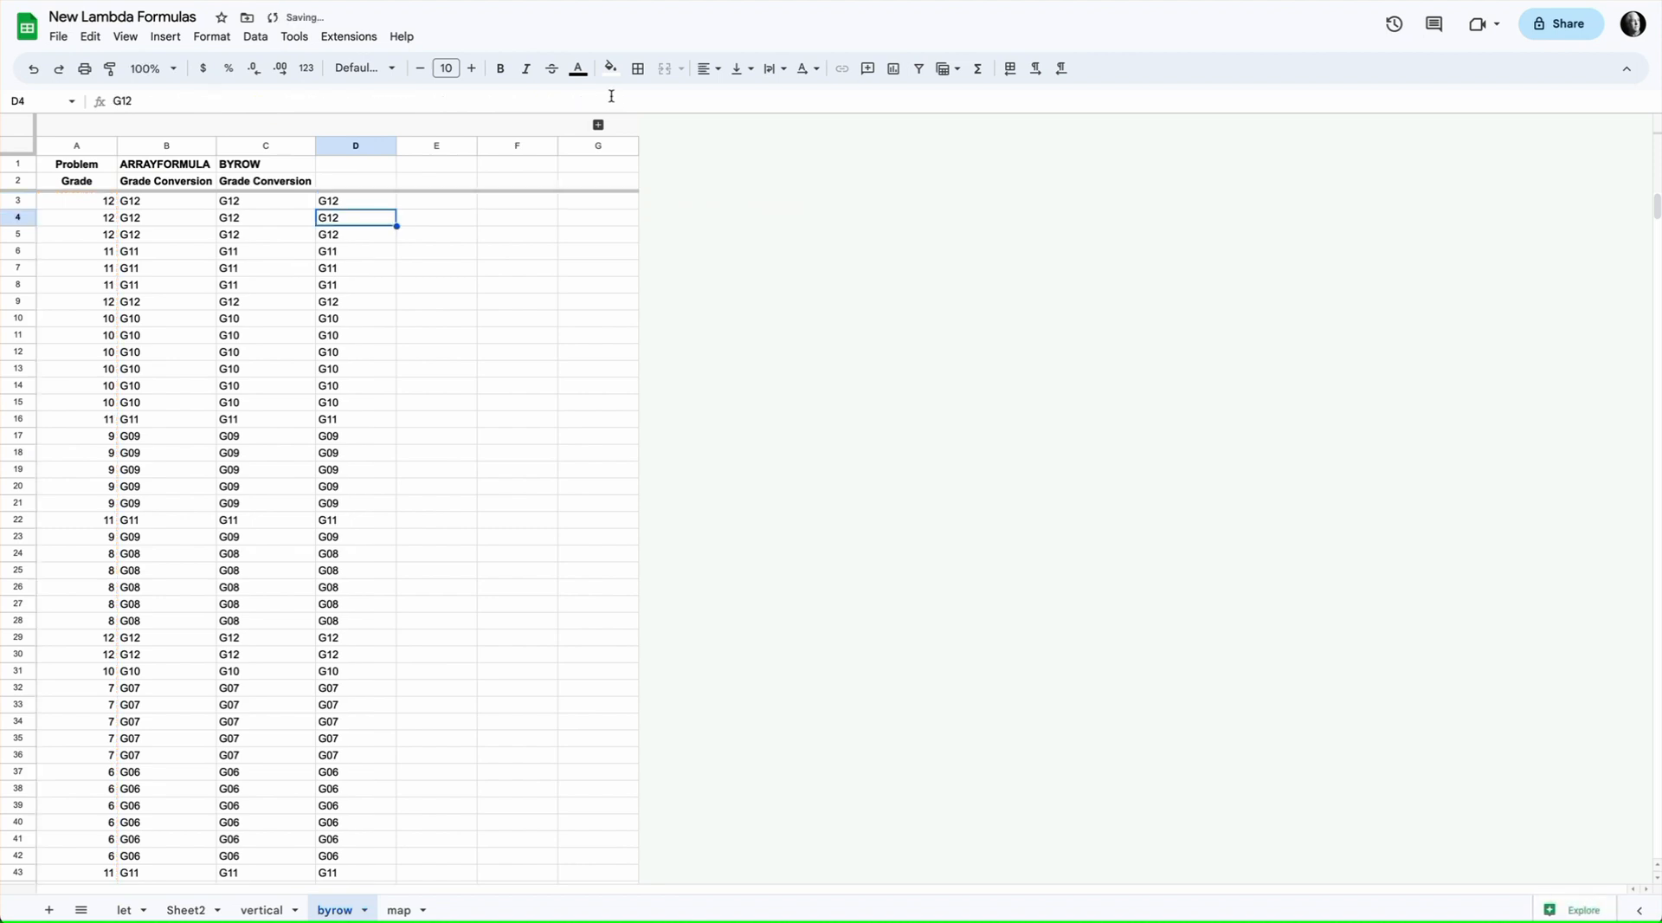
# Review the LET formula in D3 and check the column D codes against columns B and C down the sheet.
pyautogui.click(358, 203)
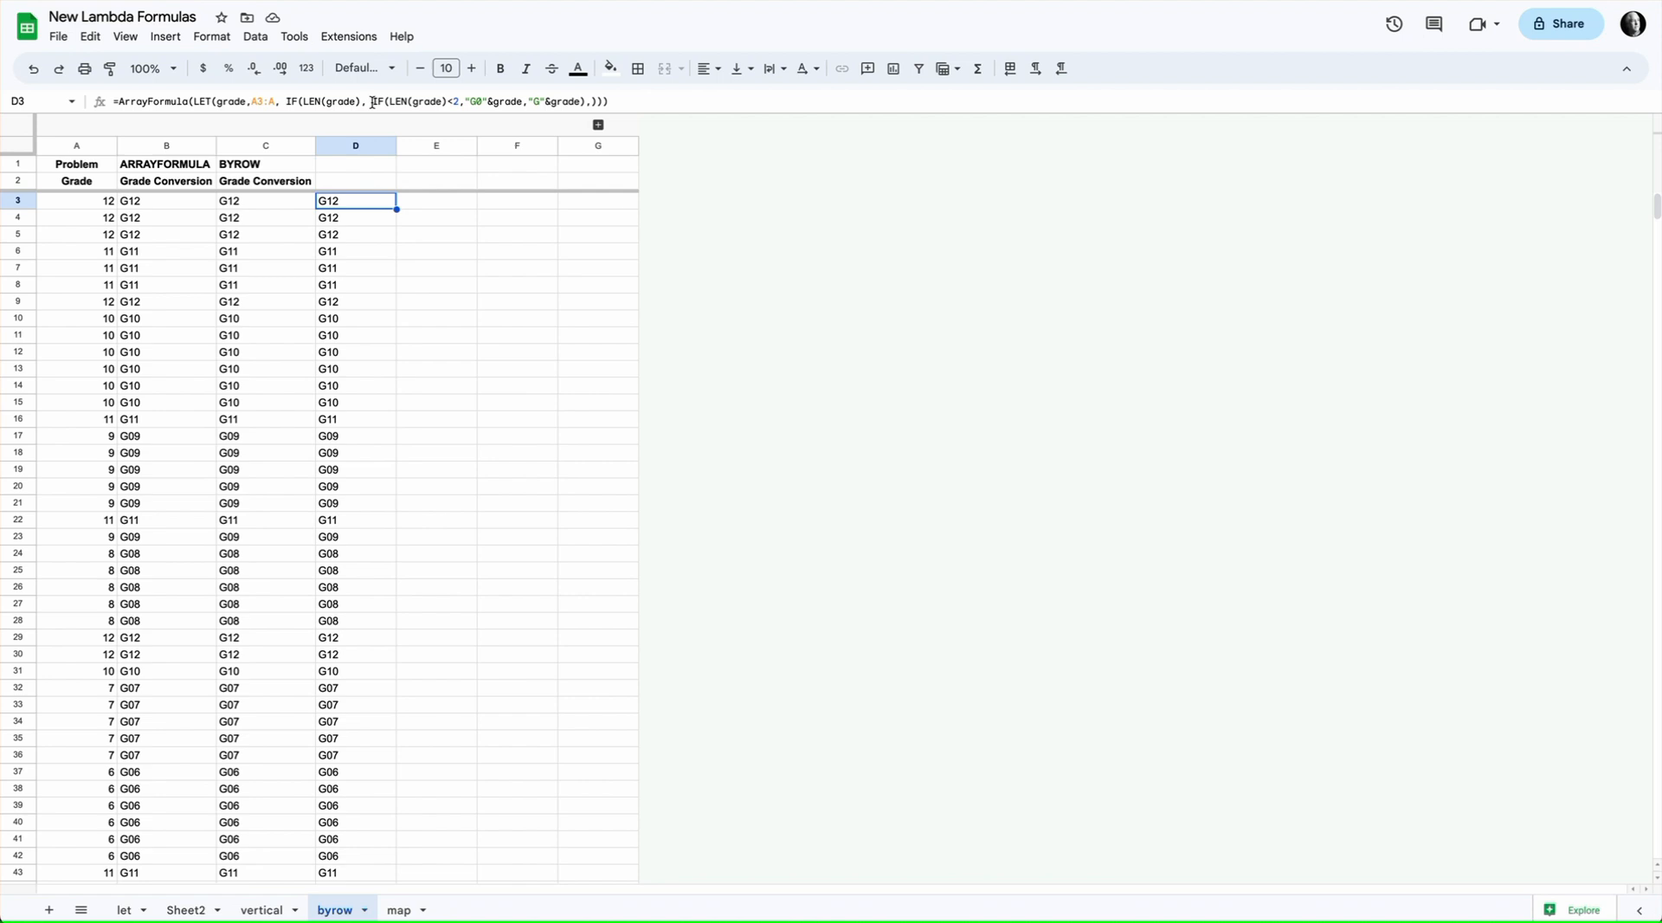
pyautogui.click(372, 102)
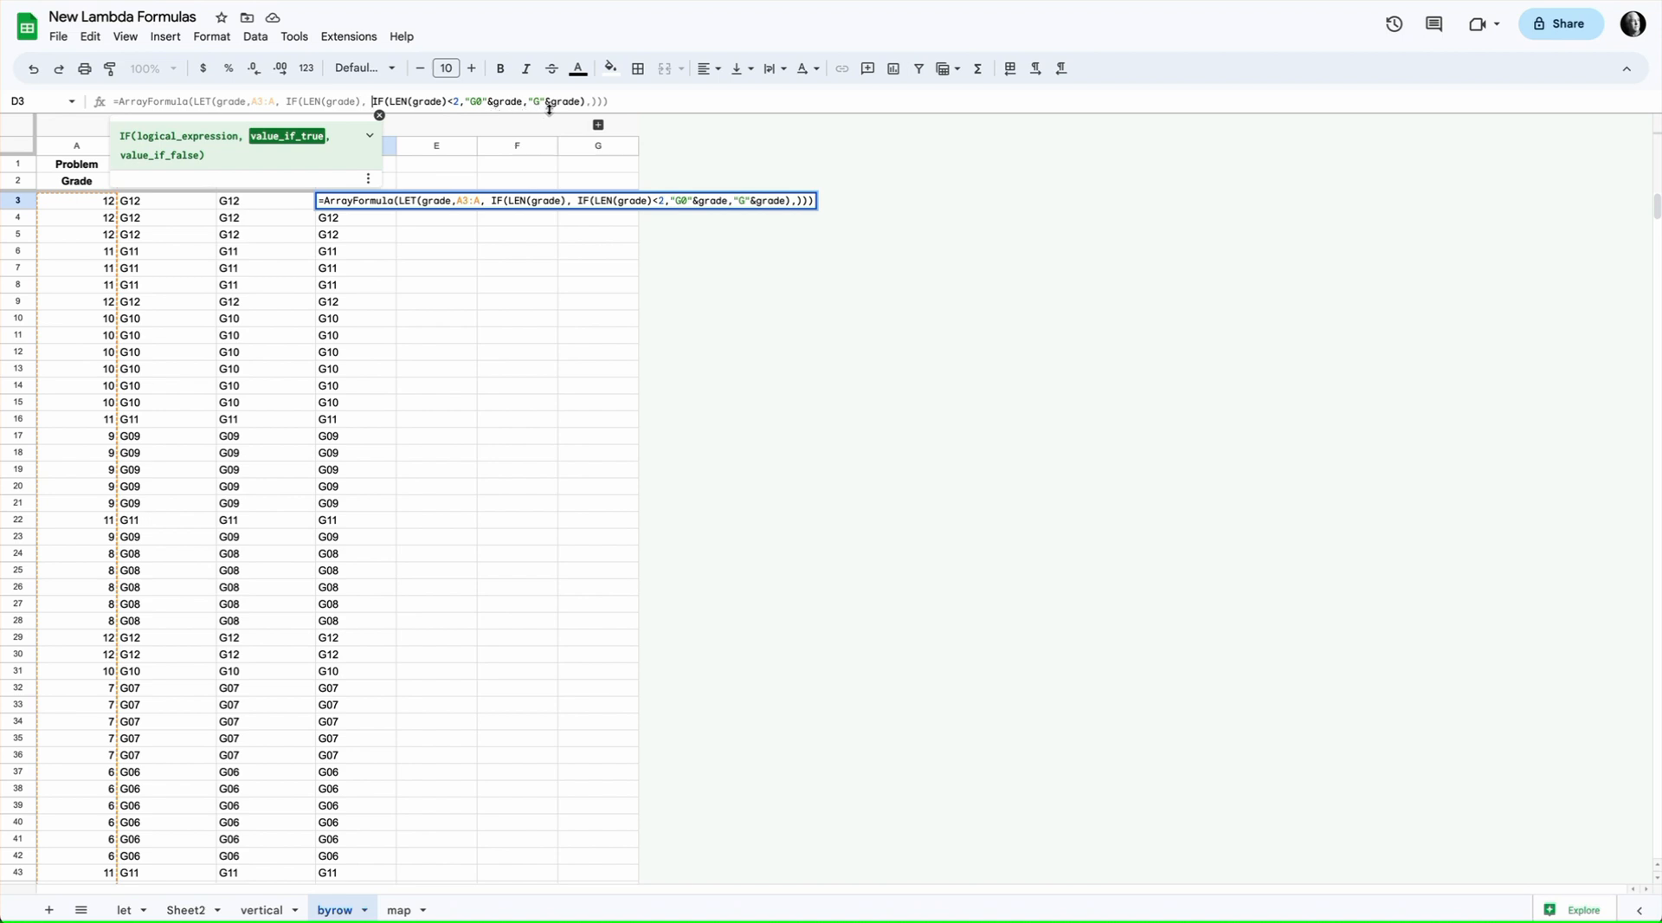
pyautogui.press('Escape')
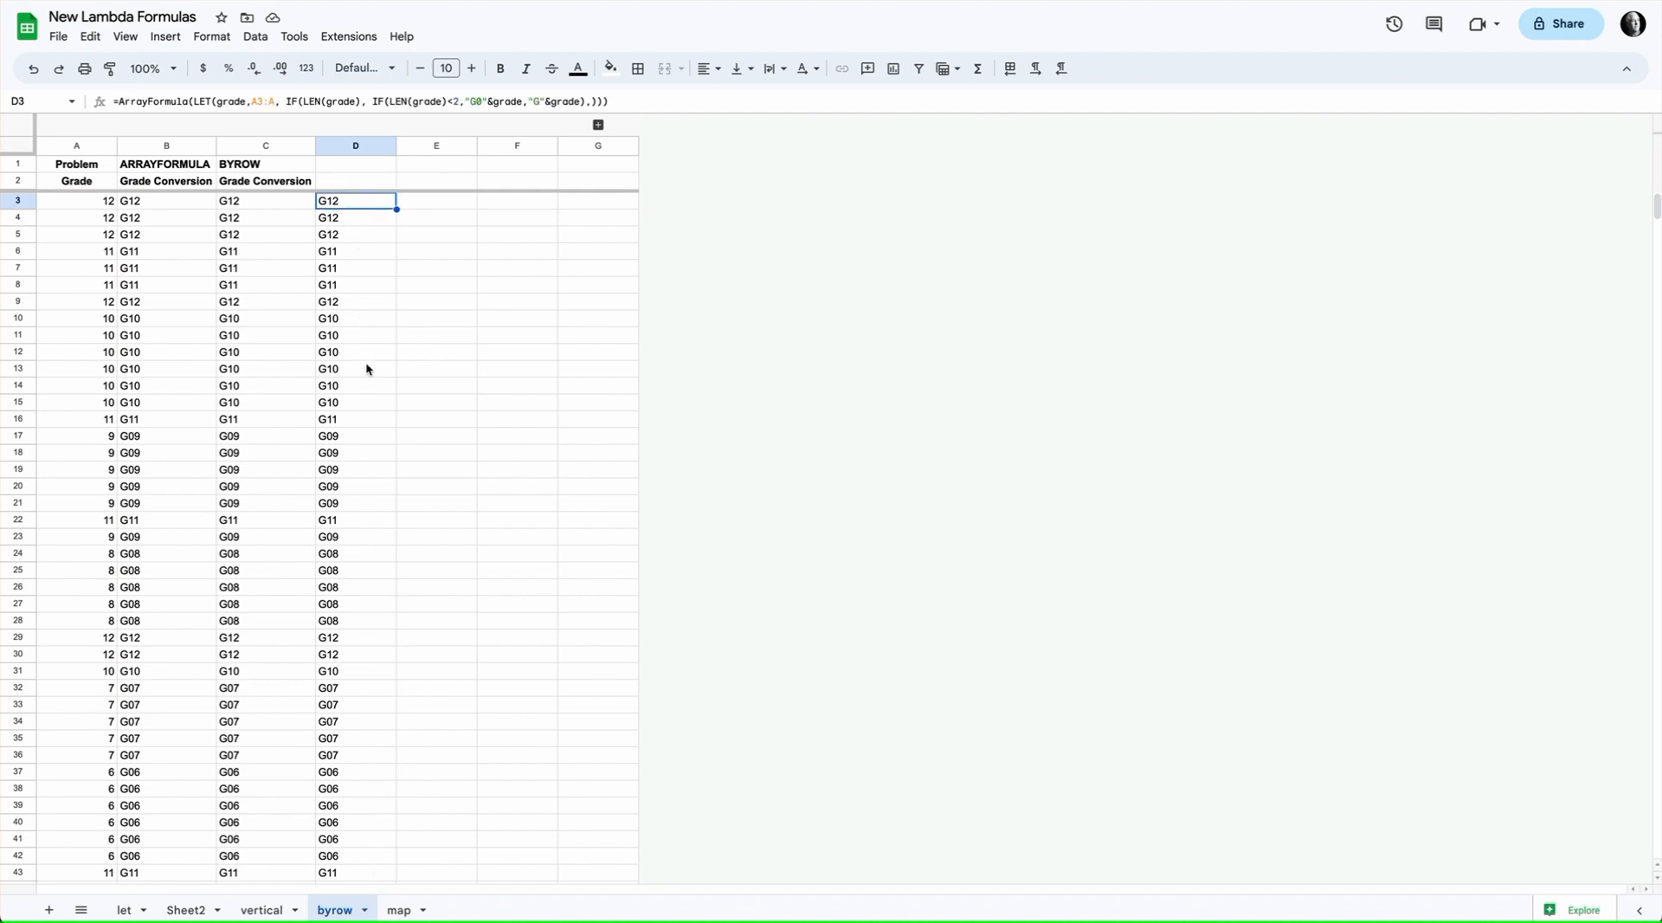
pyautogui.scroll(-20, 370, 374)
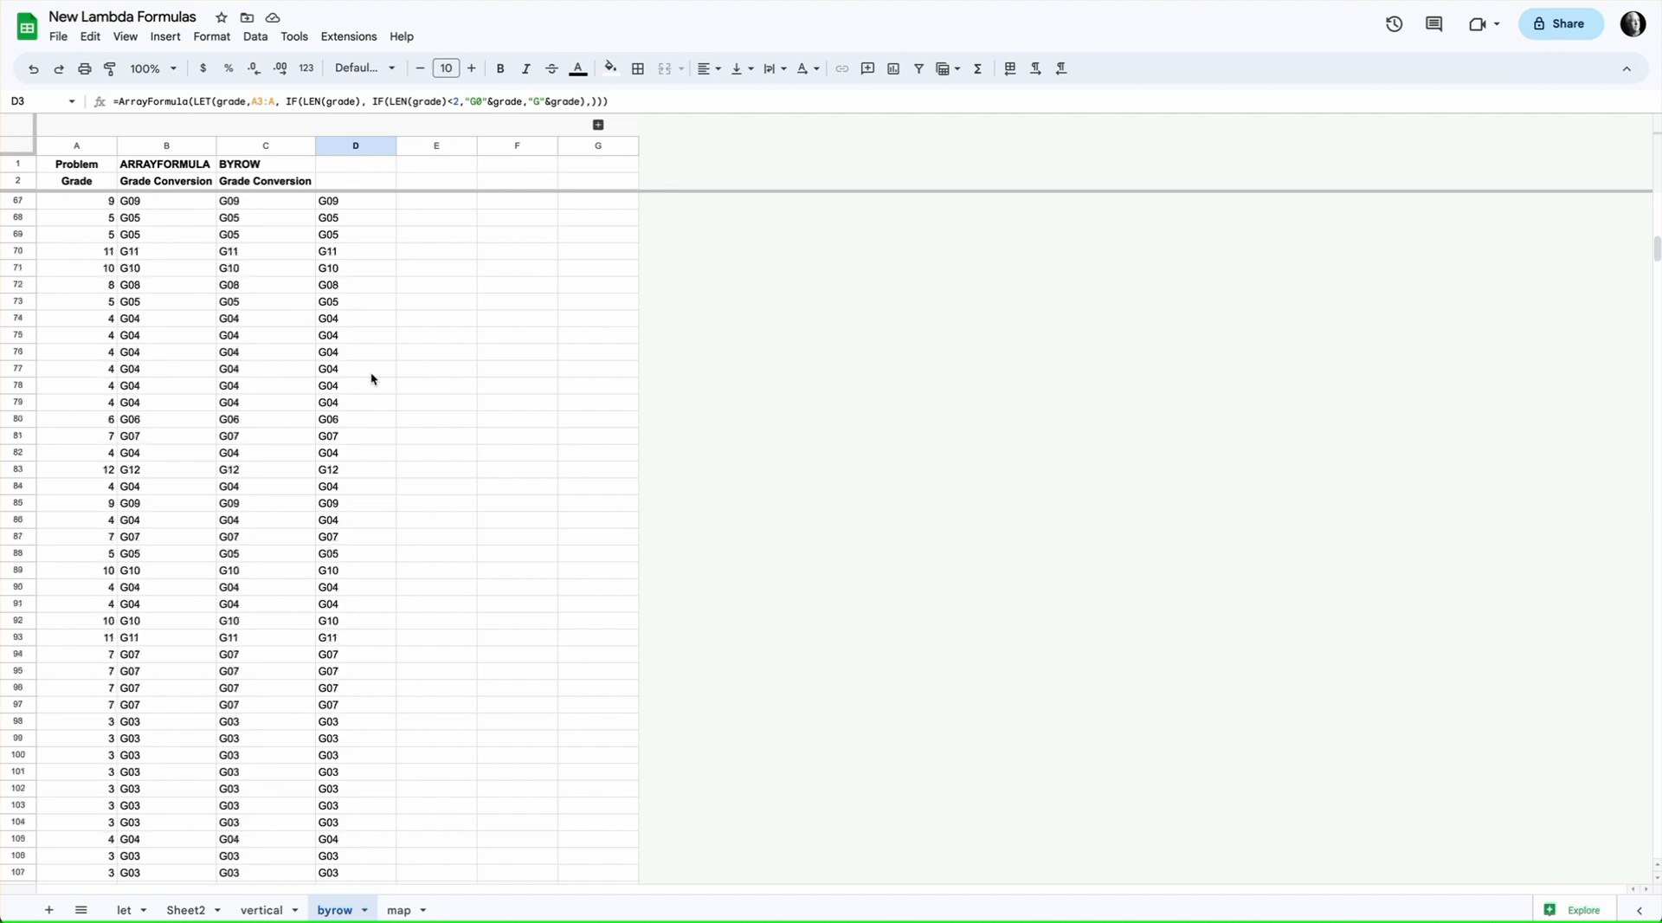
pyautogui.scroll(-10, 370, 379)
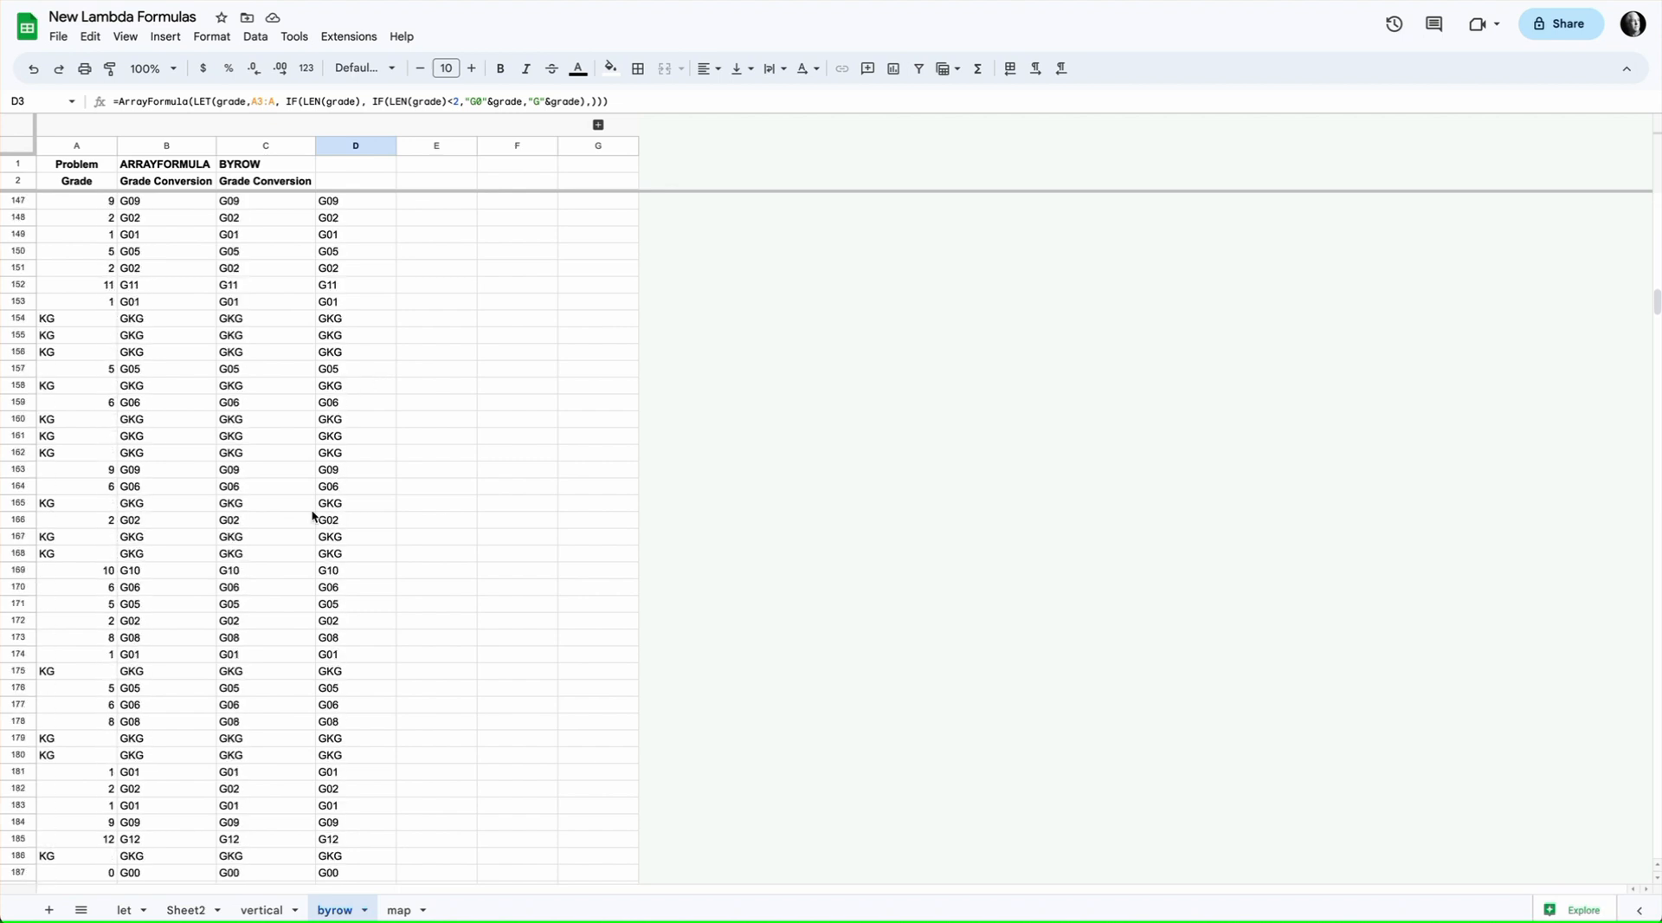
pyautogui.scroll(20, 346, 535)
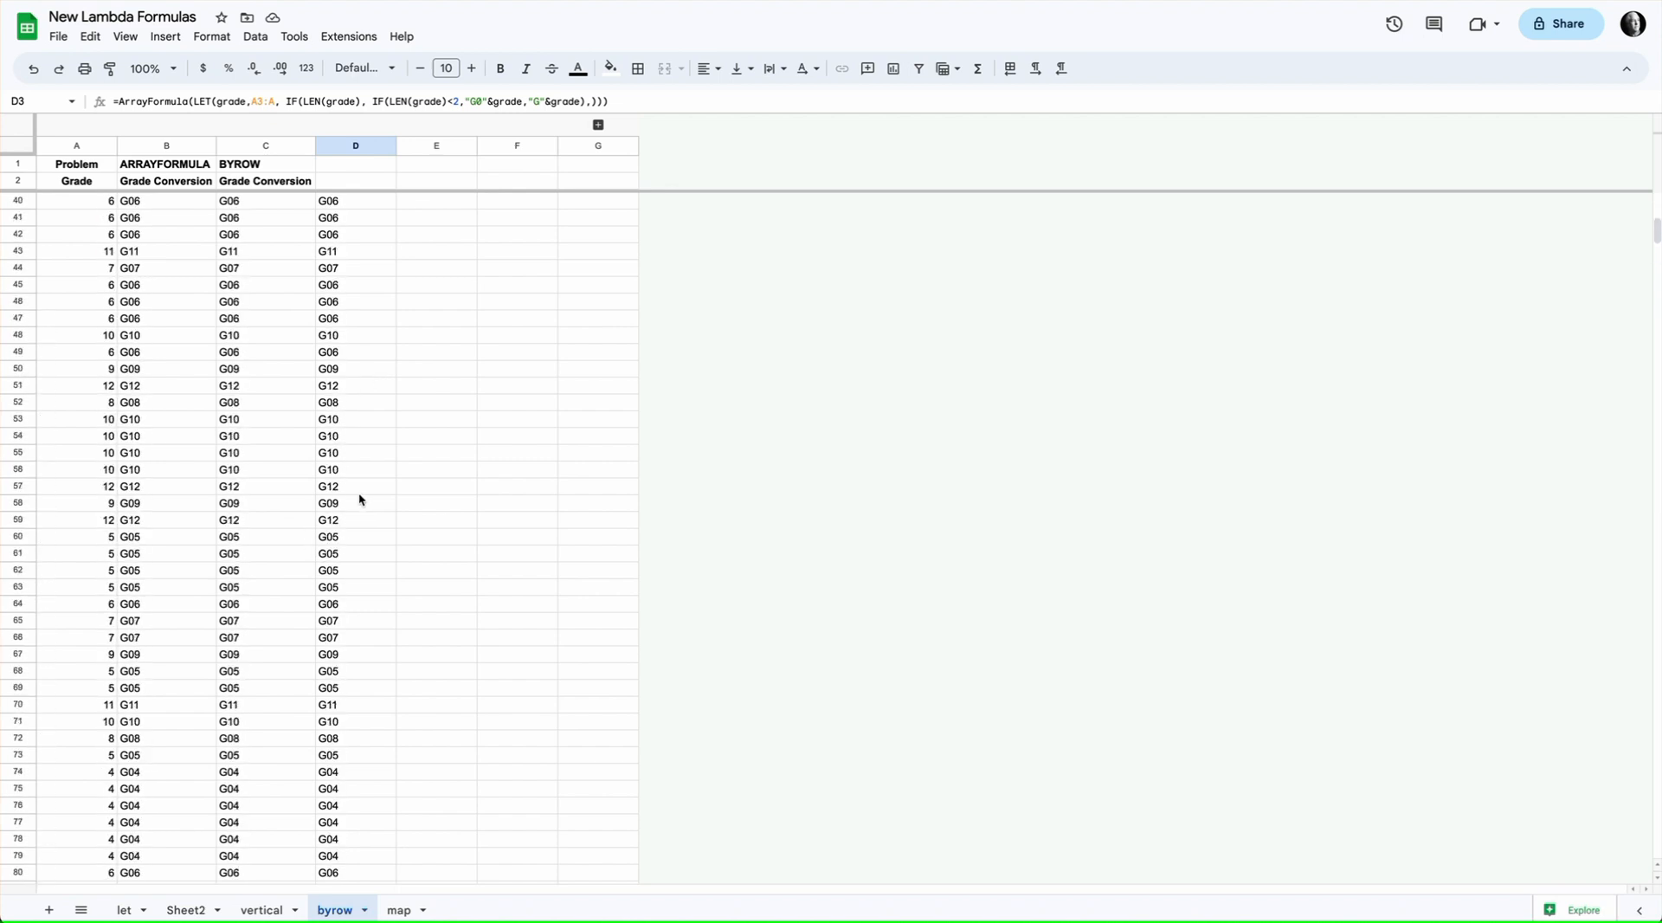
# Enter a SORT of column D:D in E3 to test how the grade codes sort.
pyautogui.click(441, 205)
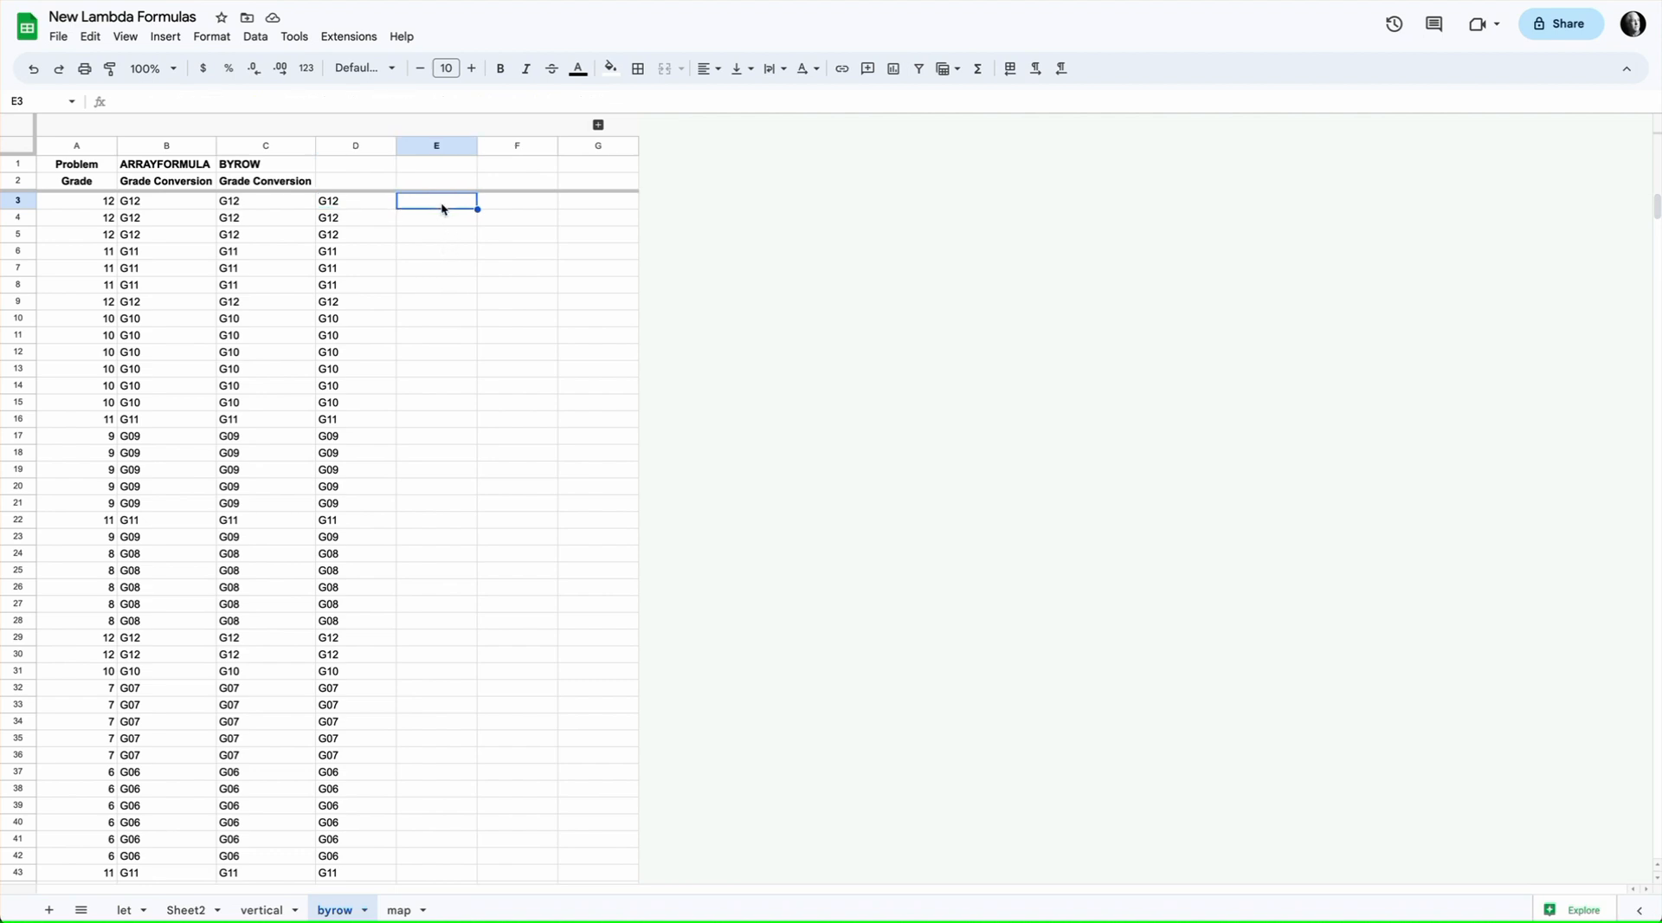
pyautogui.write('=sort')
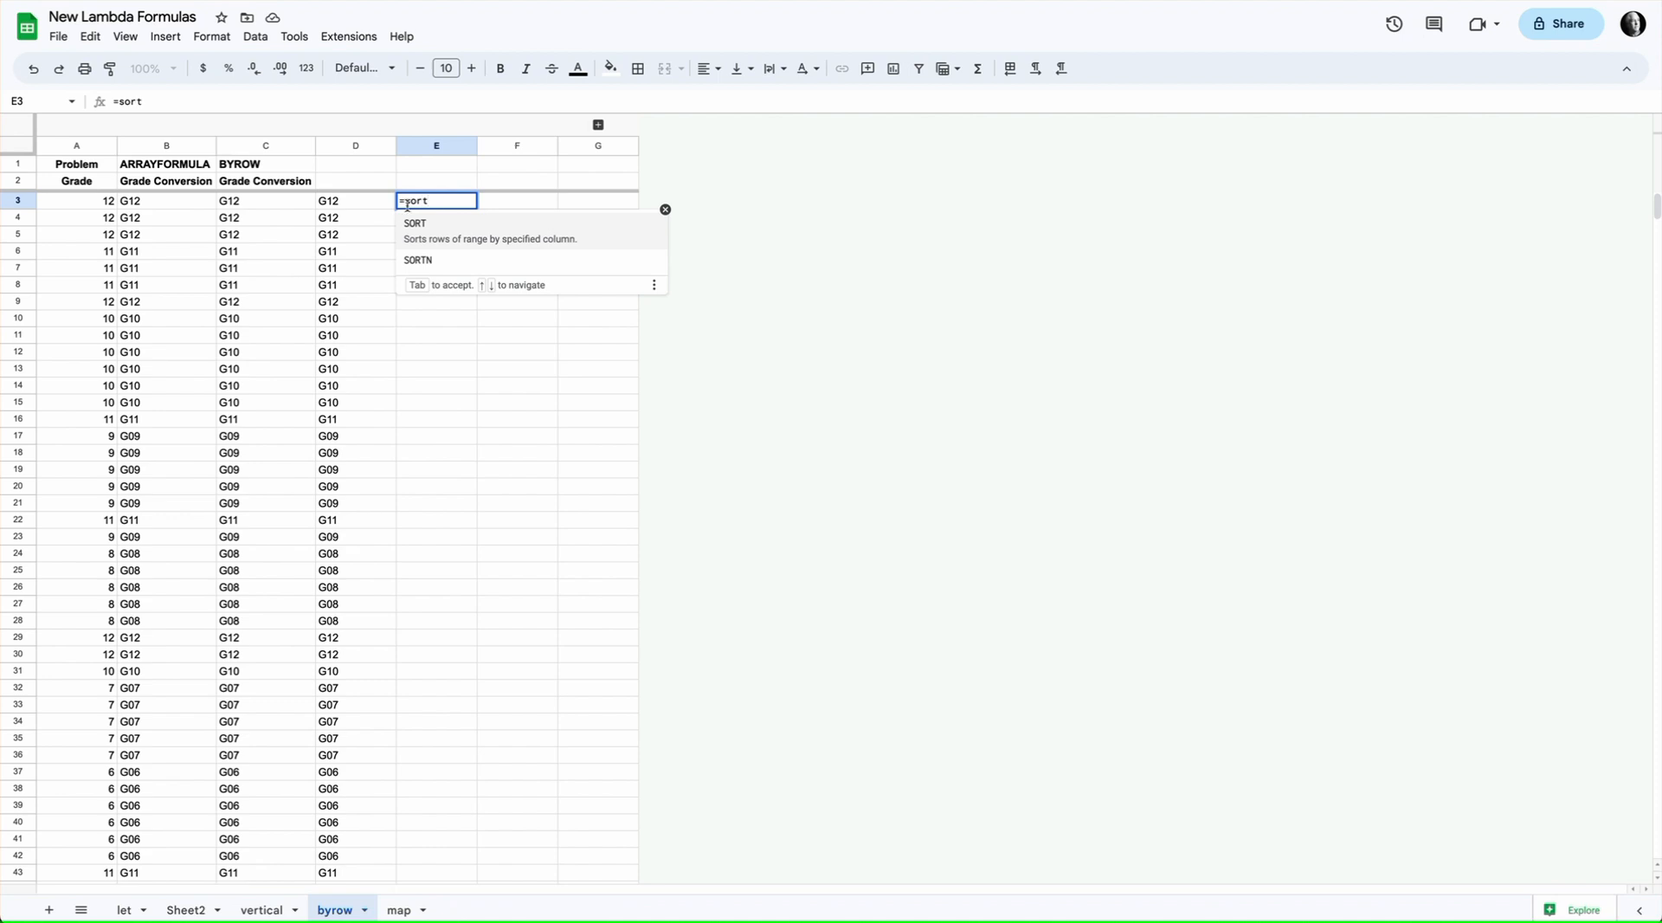
pyautogui.press('Tab')
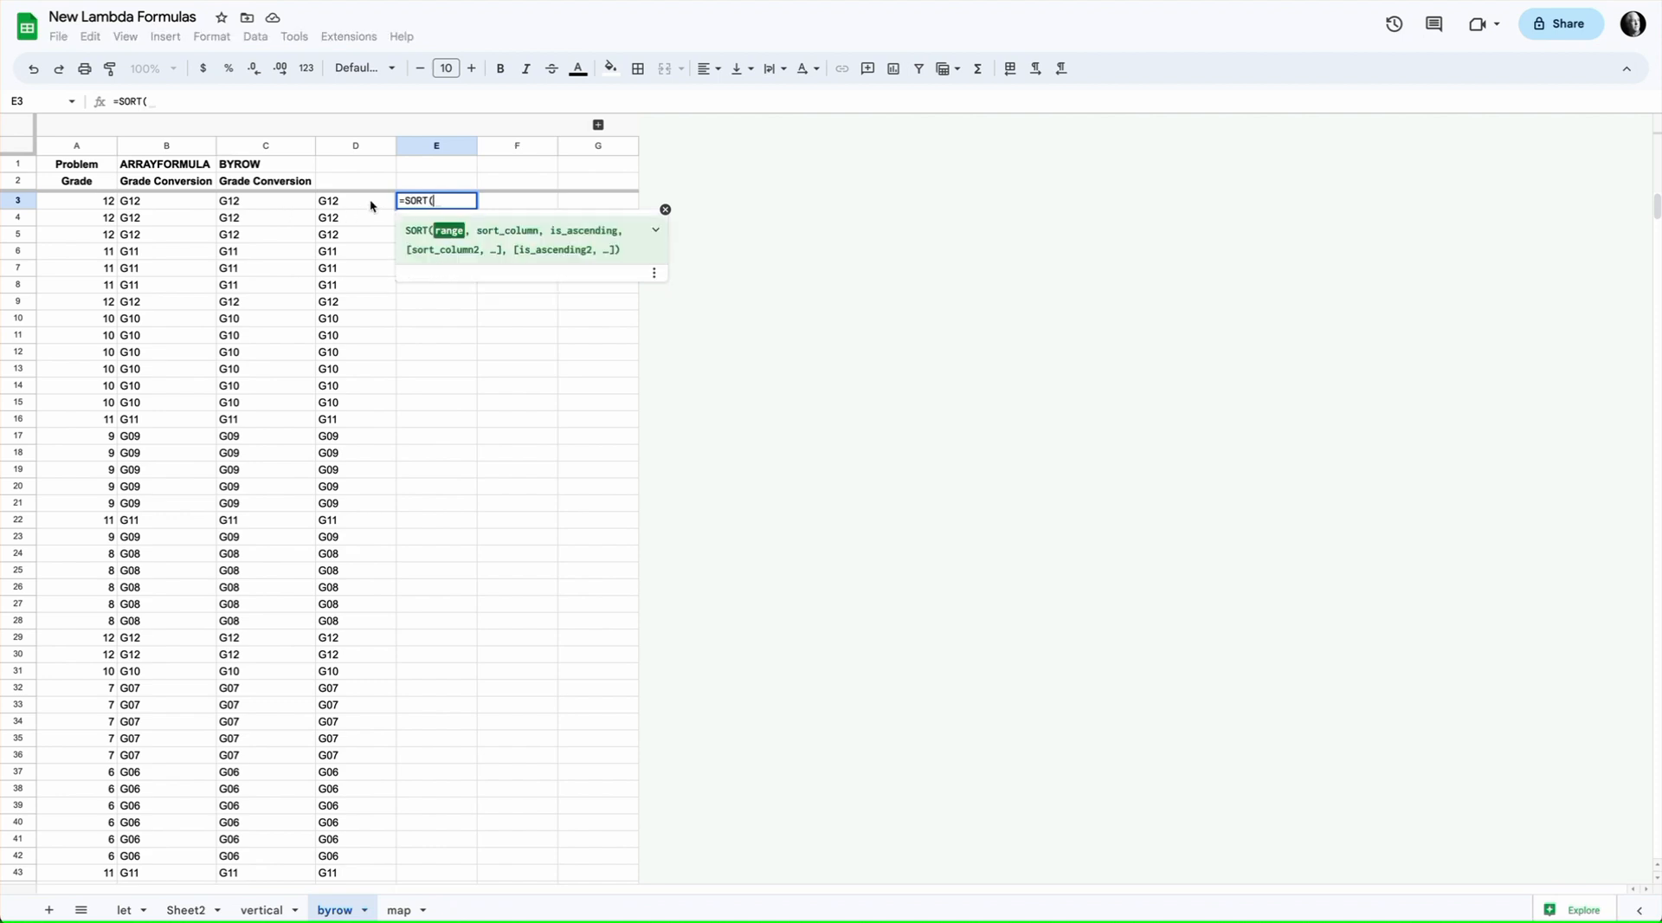
pyautogui.click(360, 149)
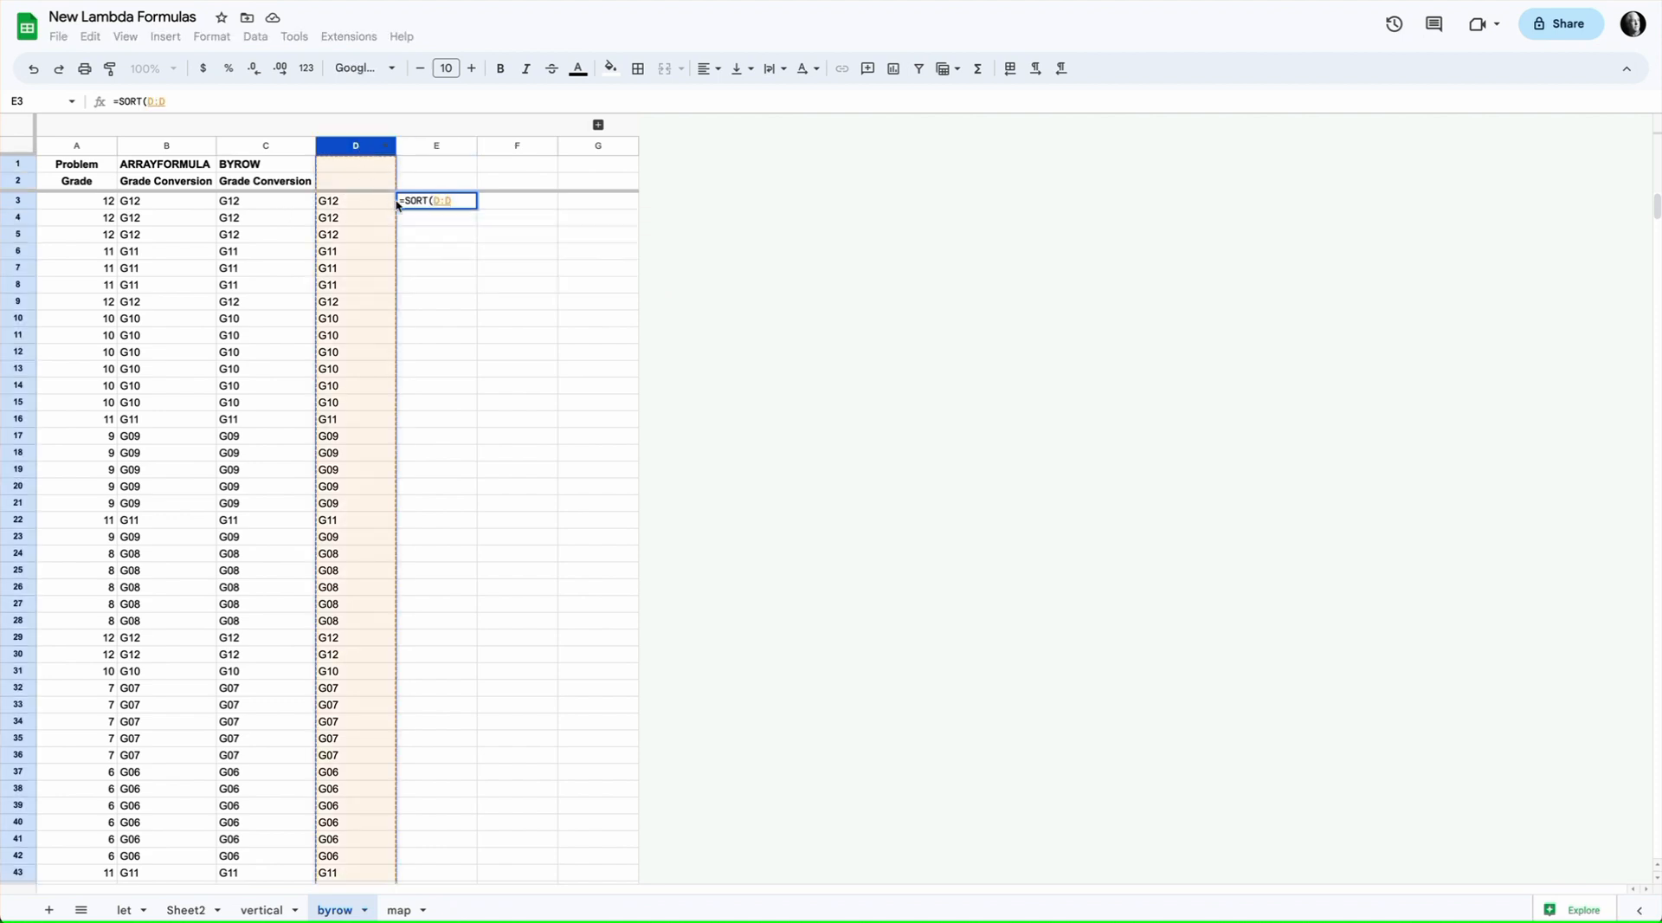
pyautogui.press('Return')
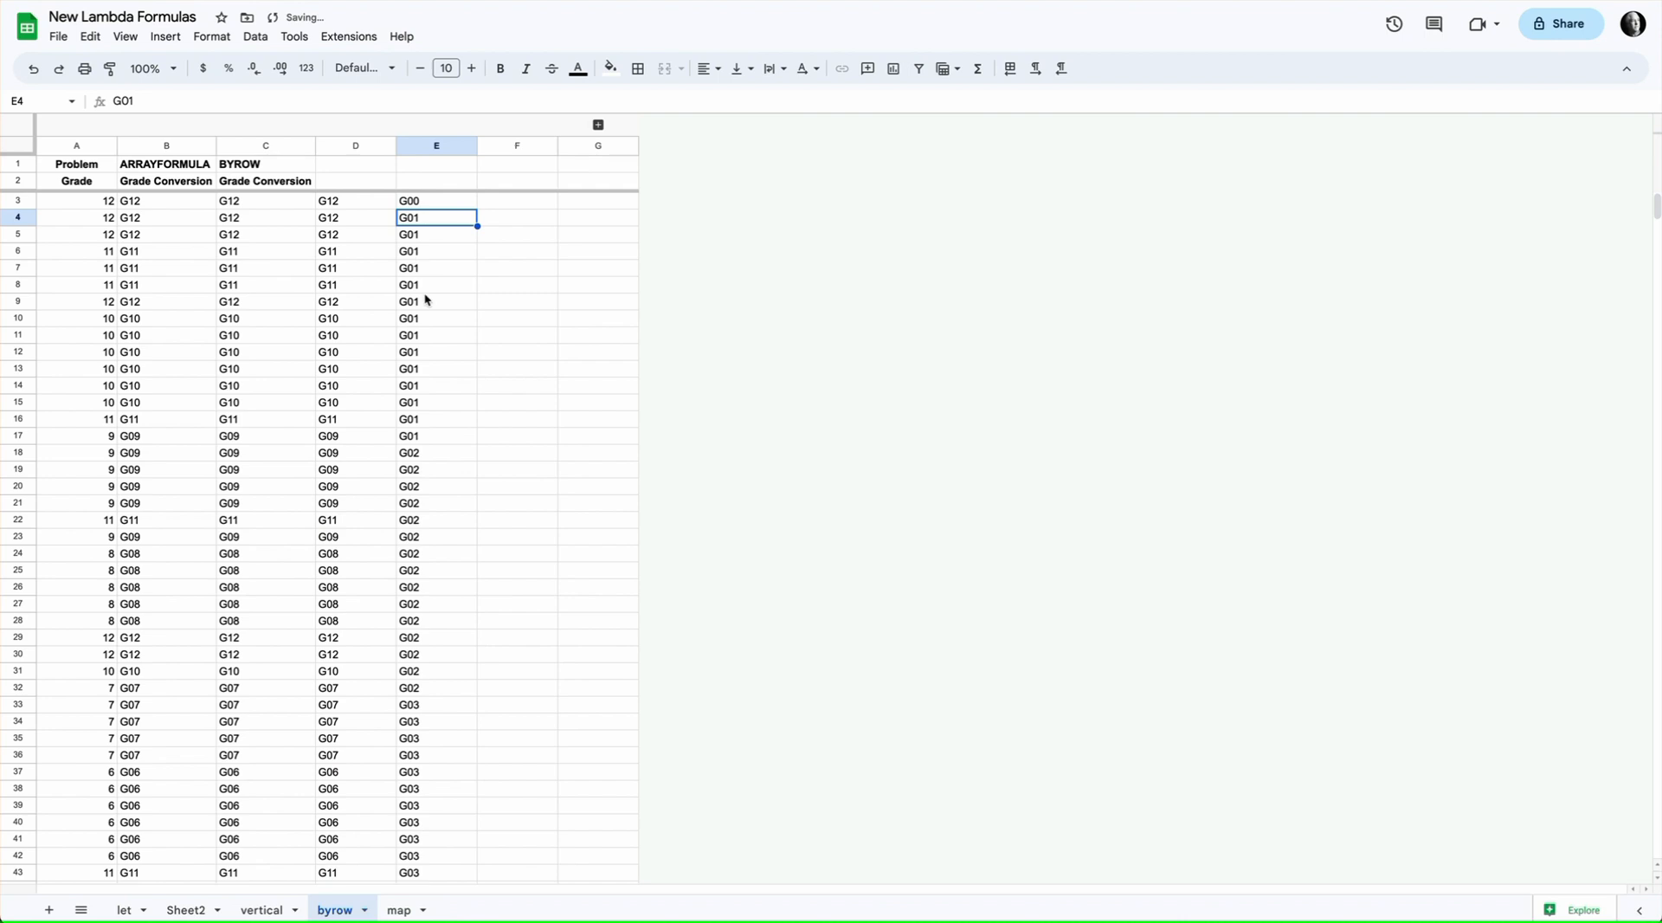
# Check the sorted codes through the end of column E, then clear the SORT formula from E3.
pyautogui.scroll(-5, 446, 264)
pyautogui.scroll(-20, 448, 273)
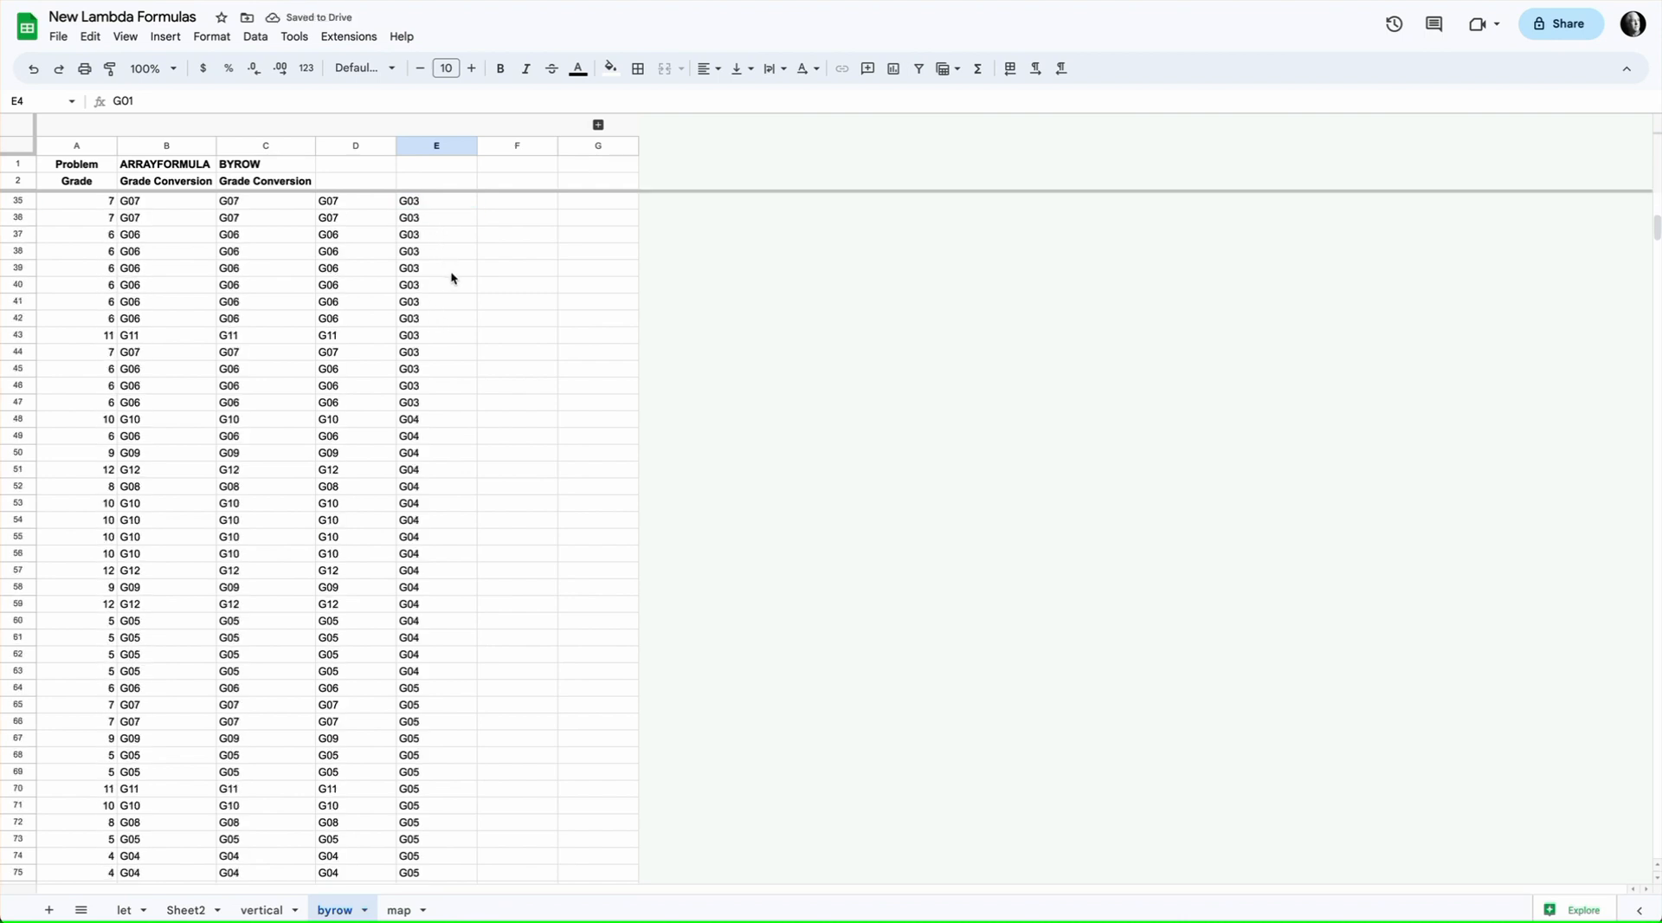
pyautogui.scroll(-4, 450, 277)
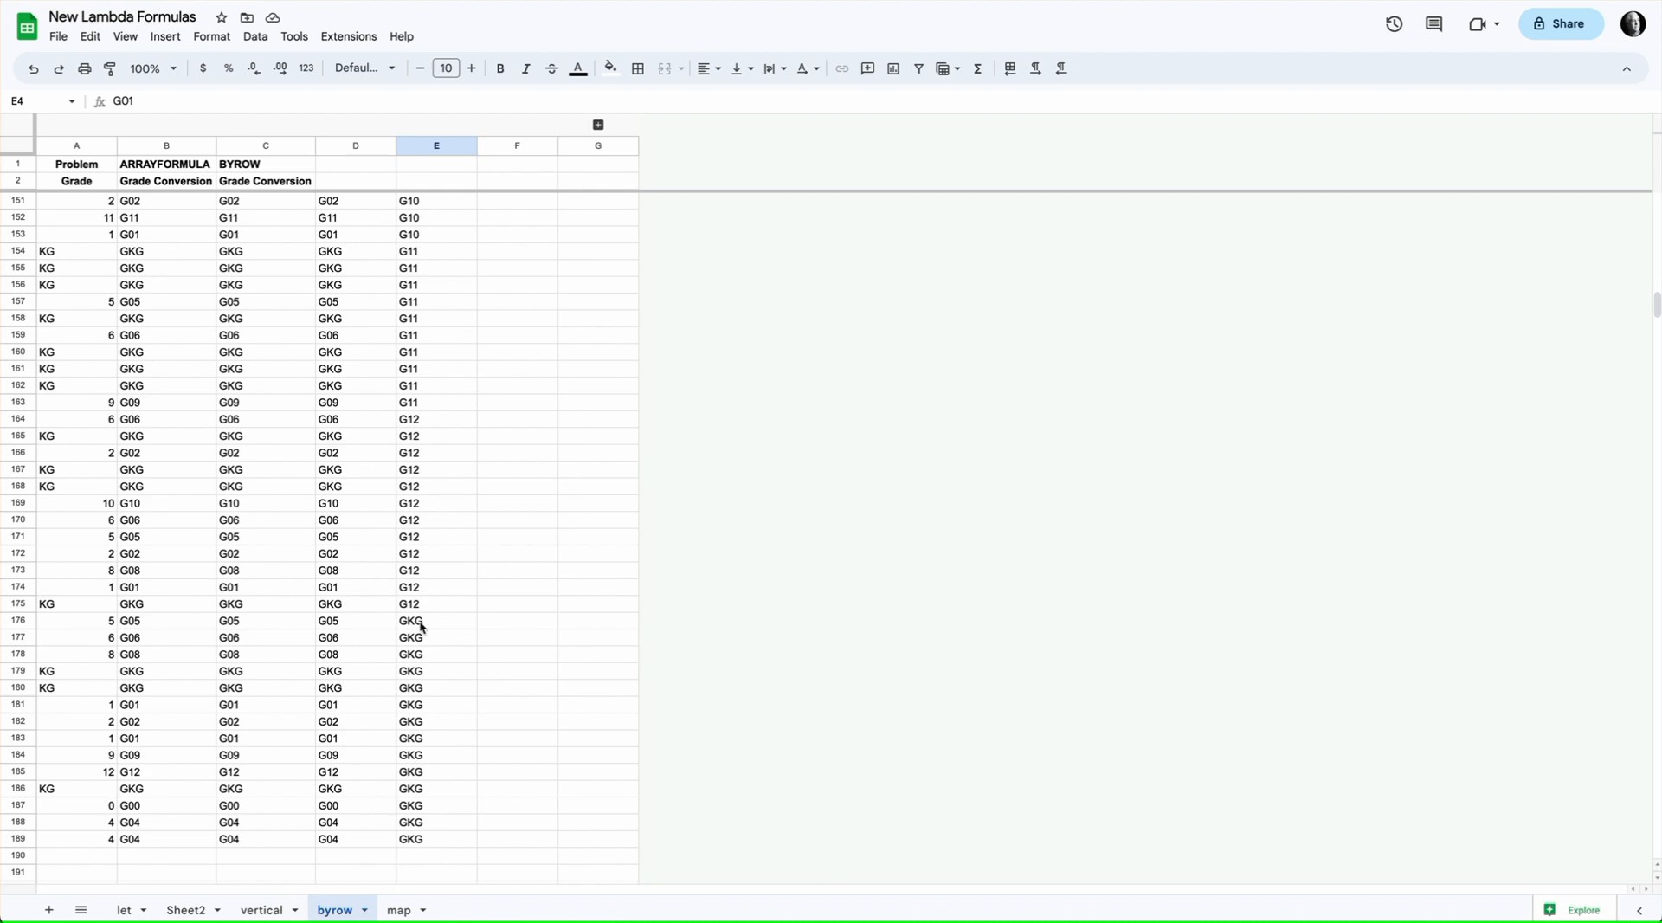
pyautogui.scroll(2, 448, 630)
pyautogui.scroll(20, 449, 630)
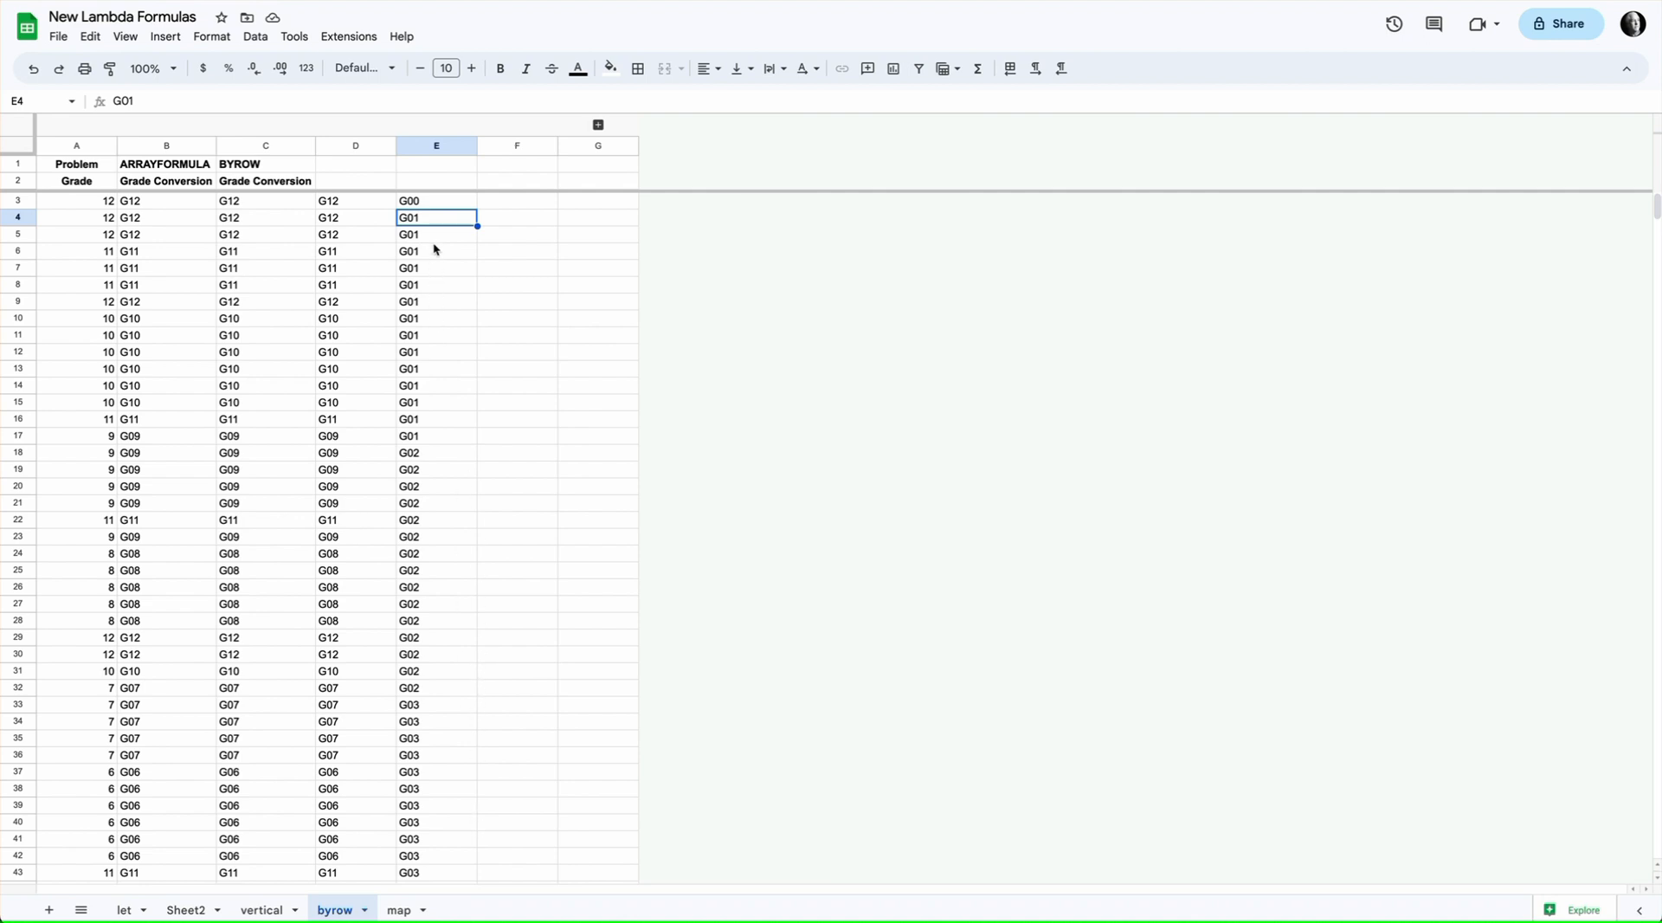
pyautogui.click(433, 206)
pyautogui.press('Delete')
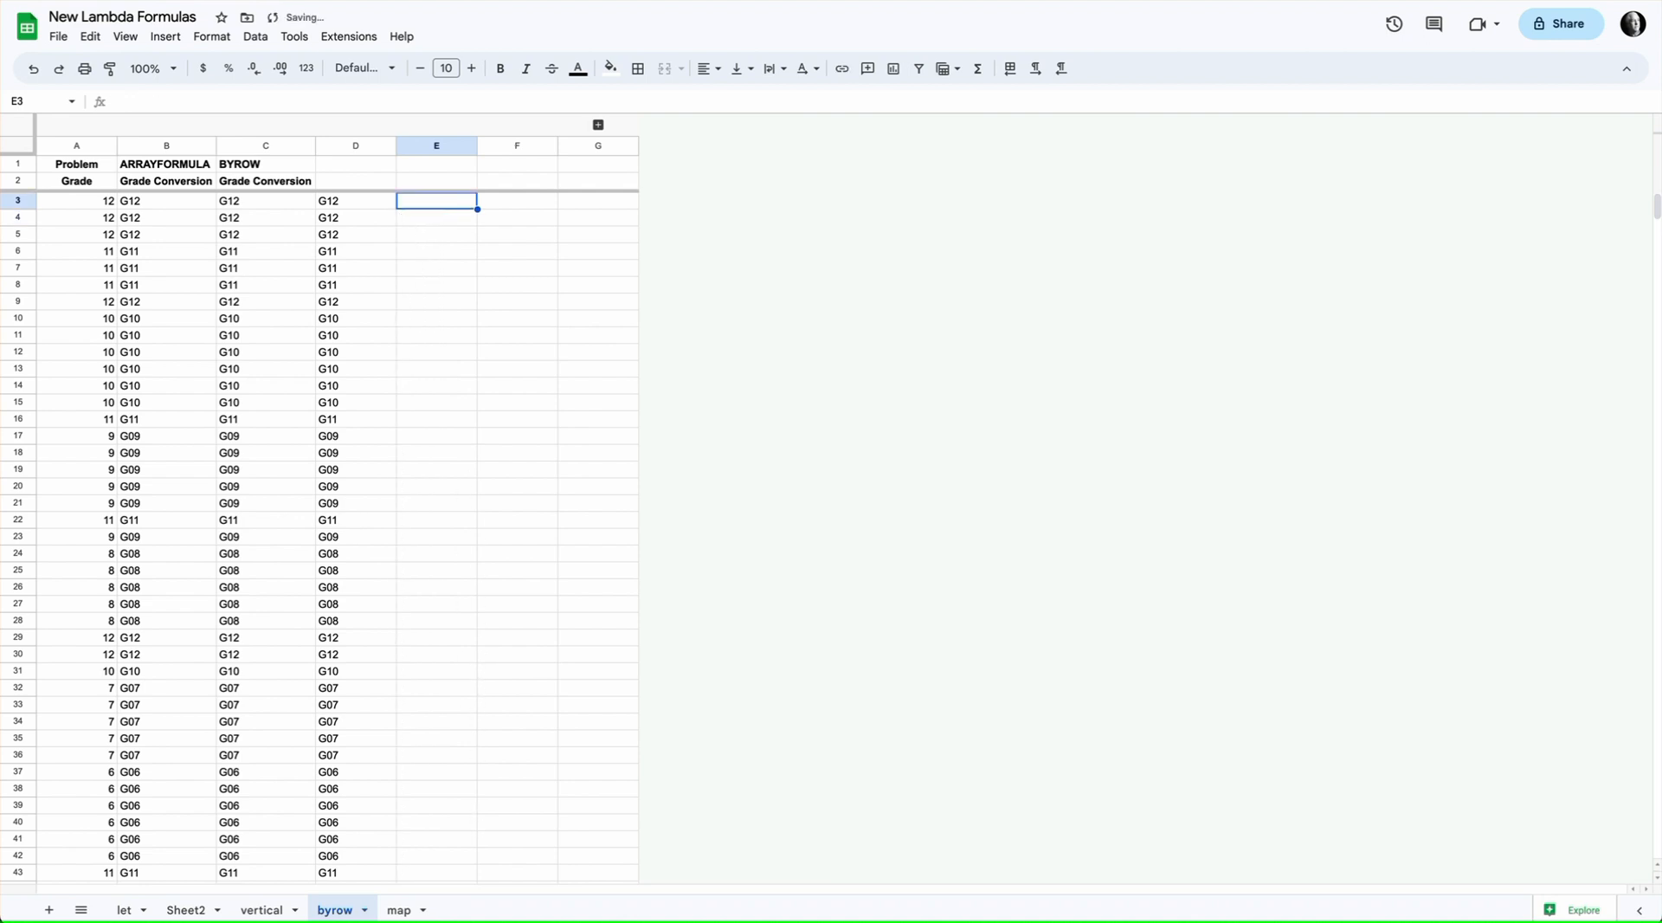
# Compare the LET formula in D3 with the BYROW formula in C2, and replace TEXT(r,"0") with r in C2.
pyautogui.click(333, 206)
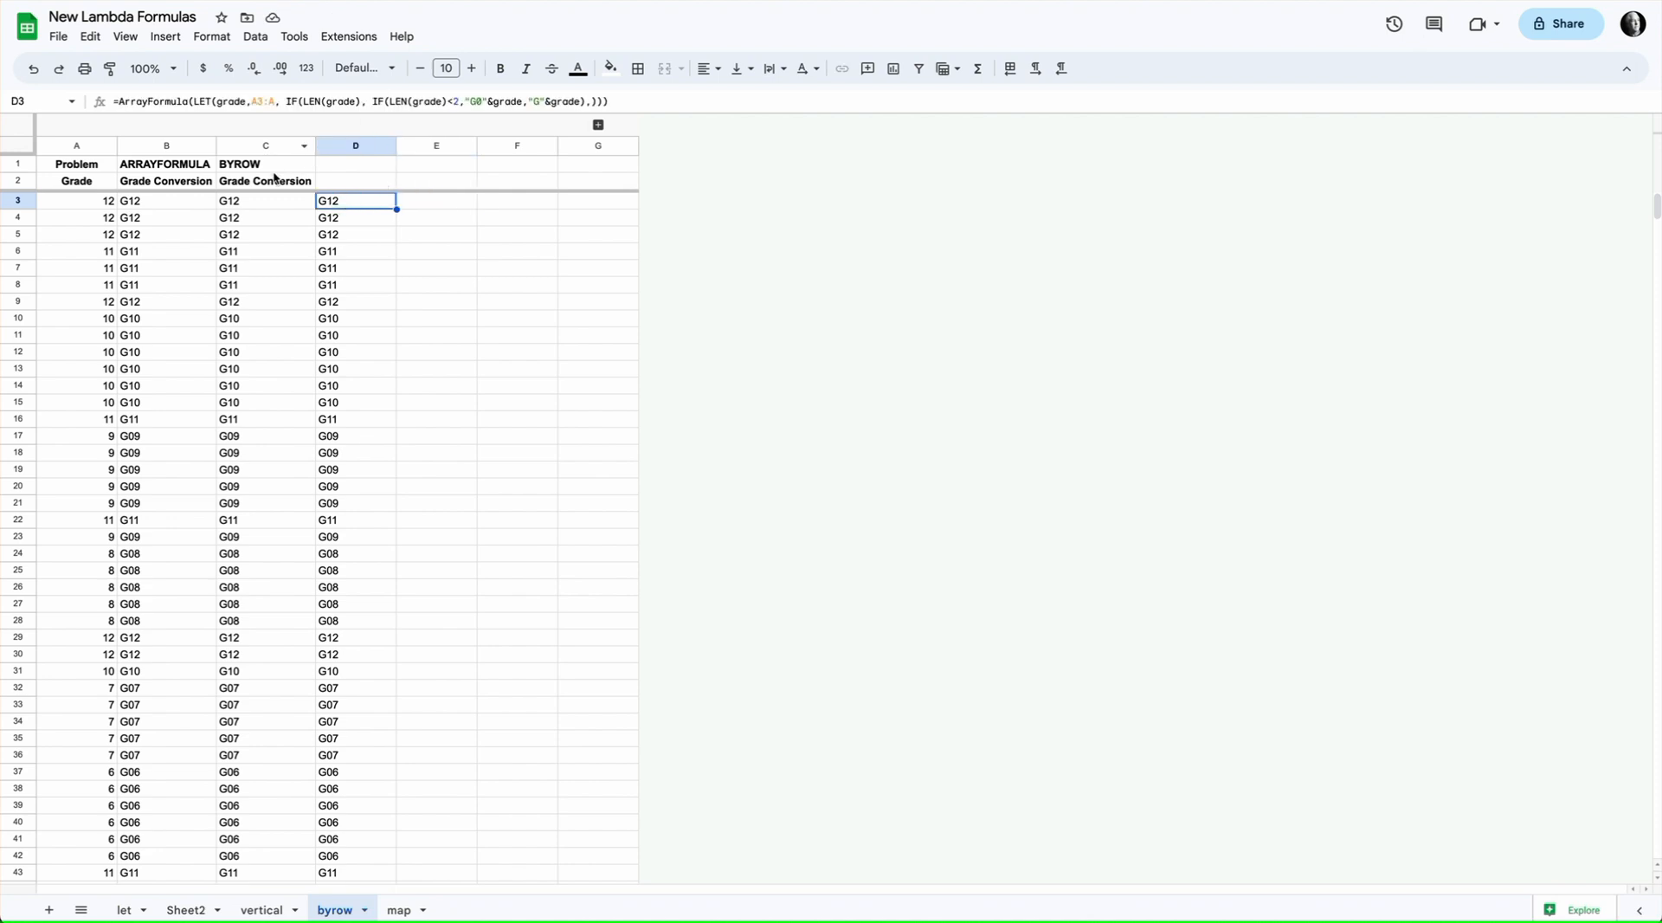
pyautogui.click(273, 182)
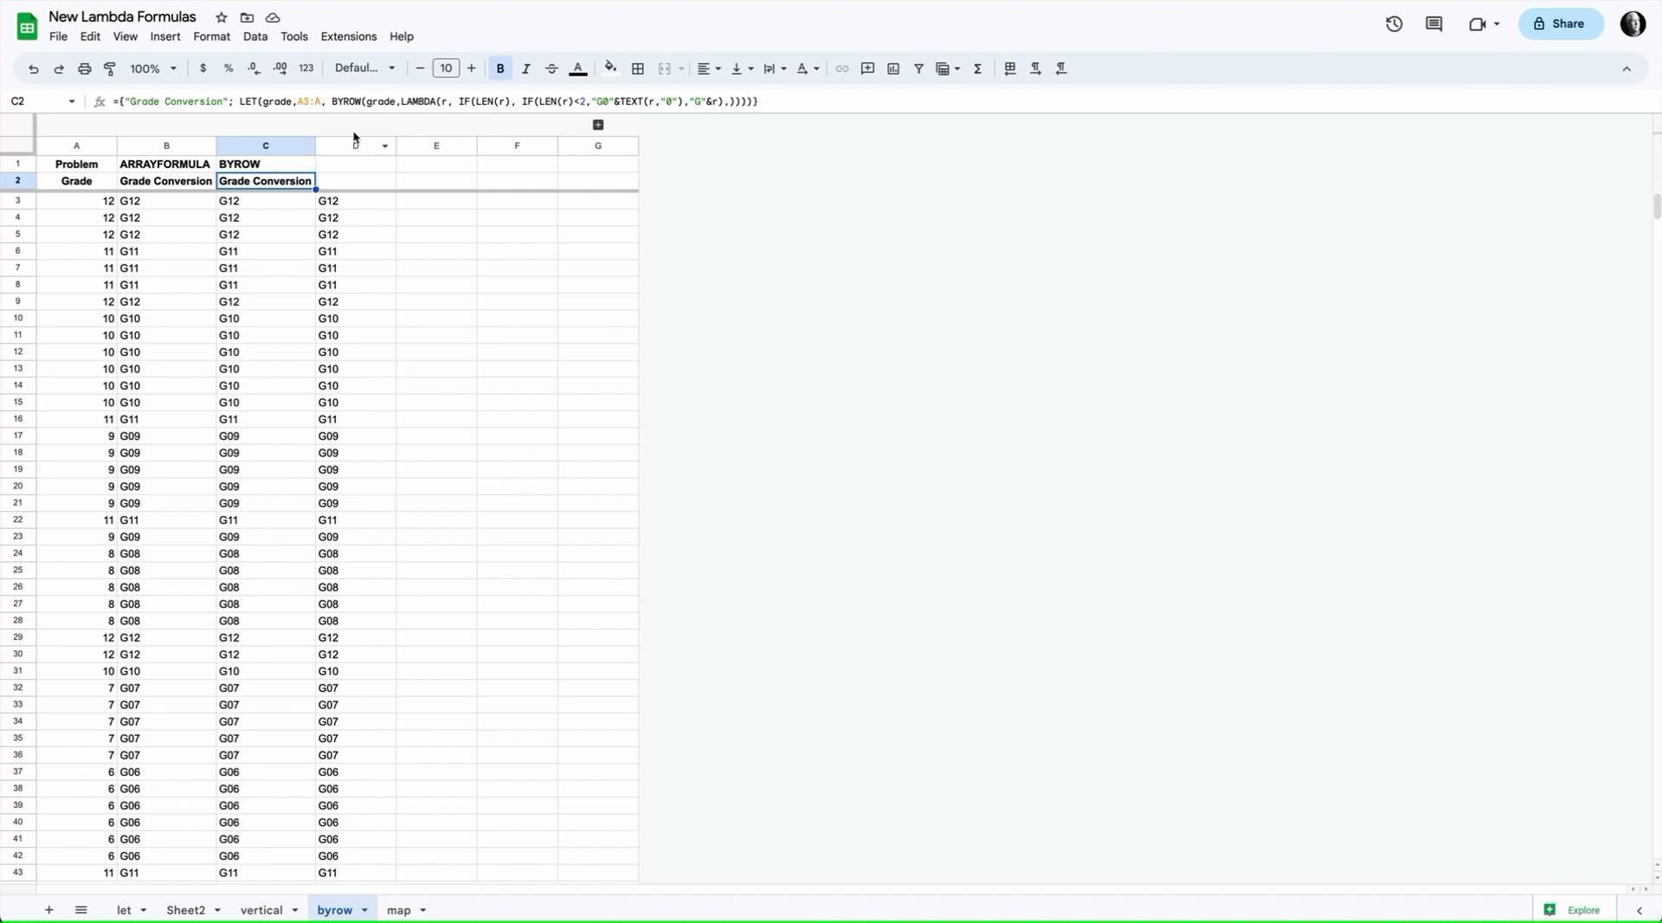
pyautogui.click(379, 102)
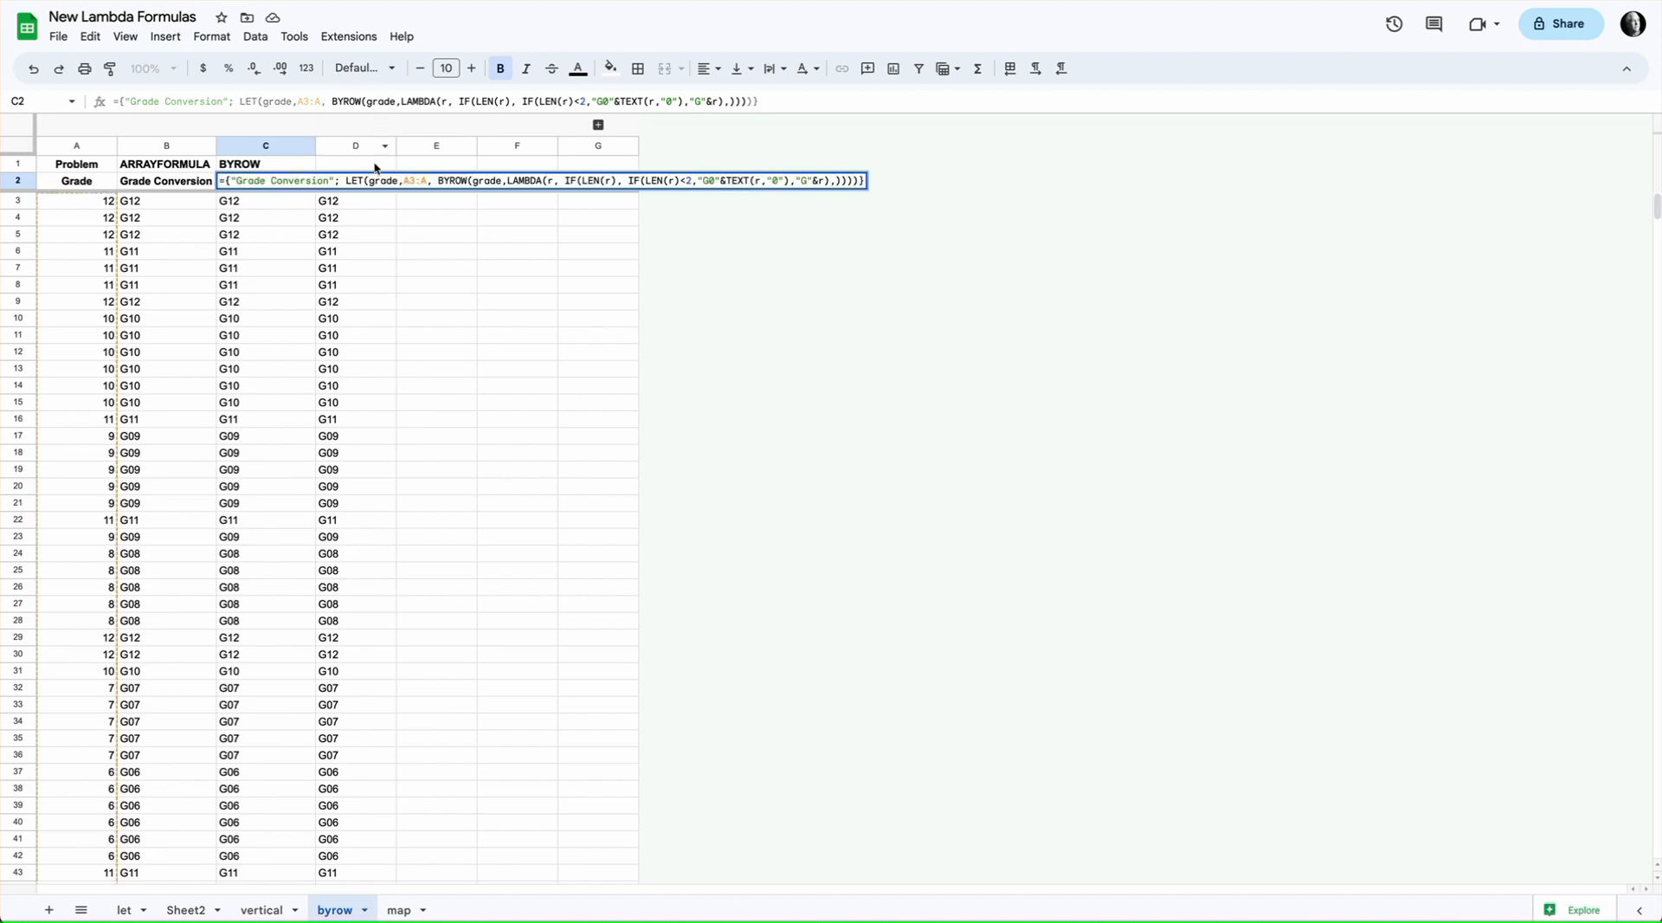
pyautogui.click(365, 102)
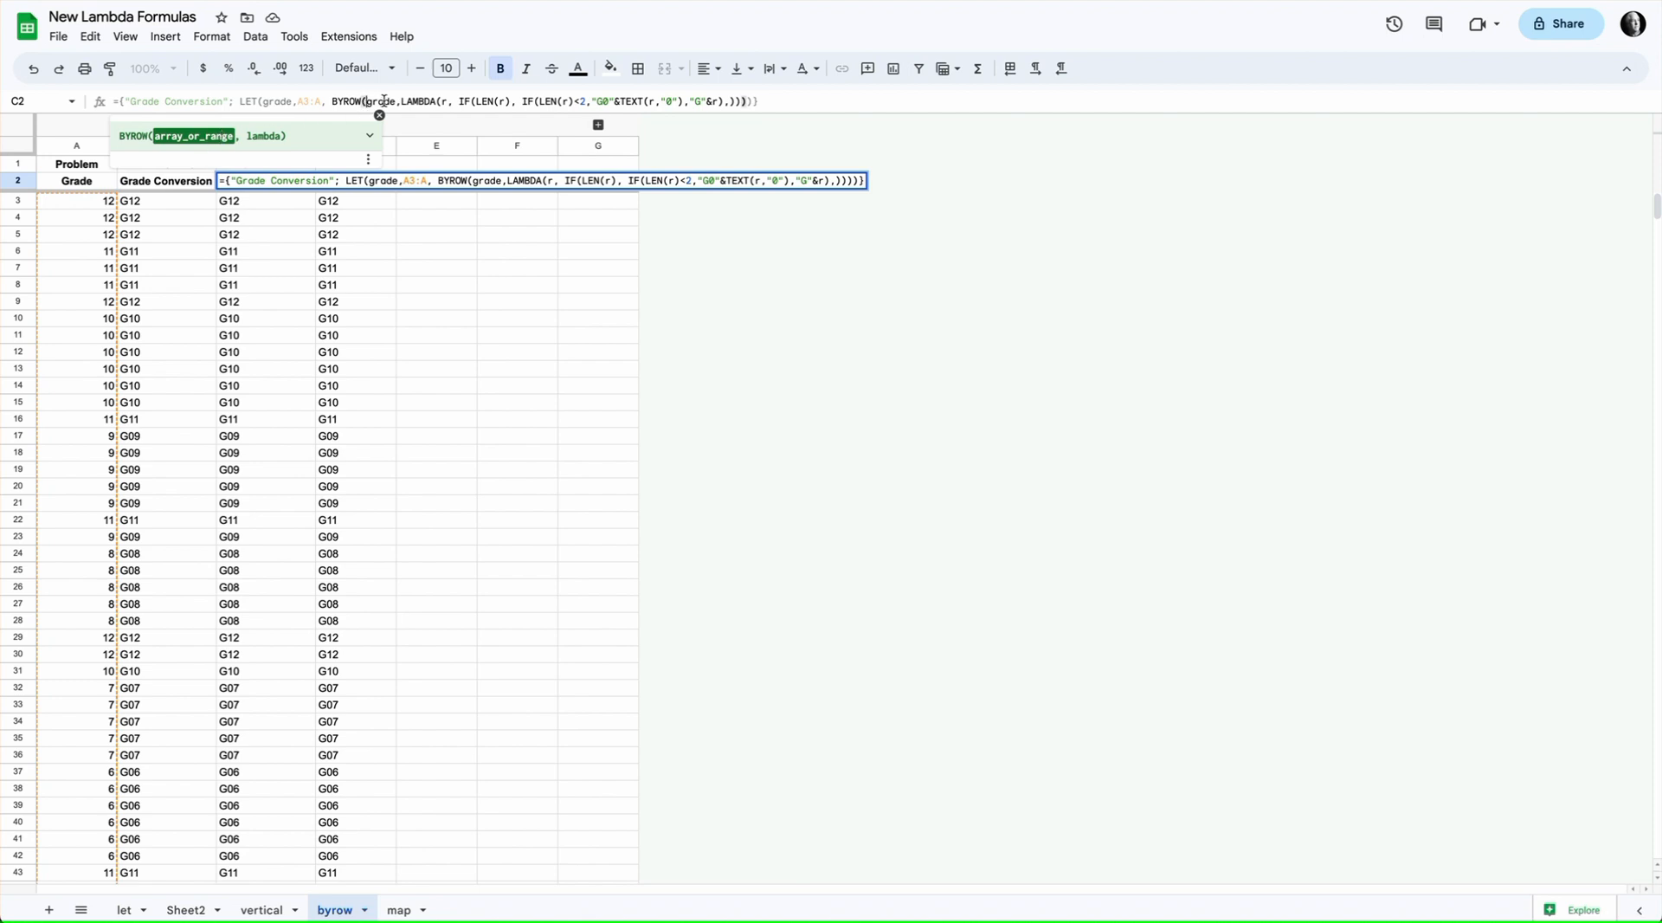
pyautogui.click(438, 102)
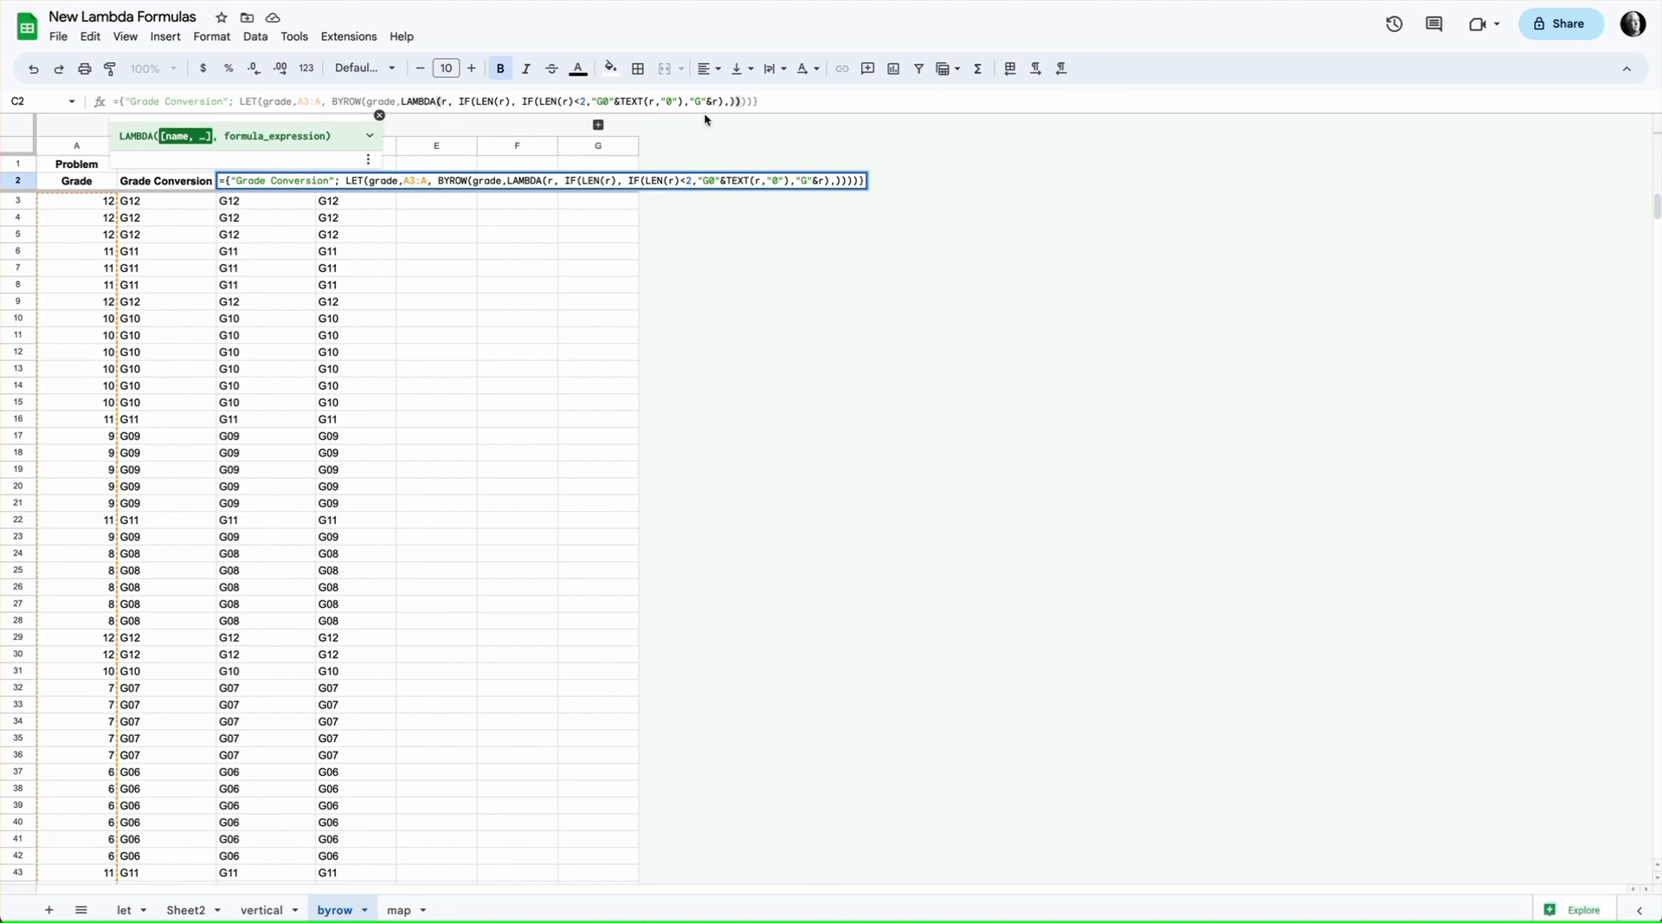
pyautogui.press('Escape')
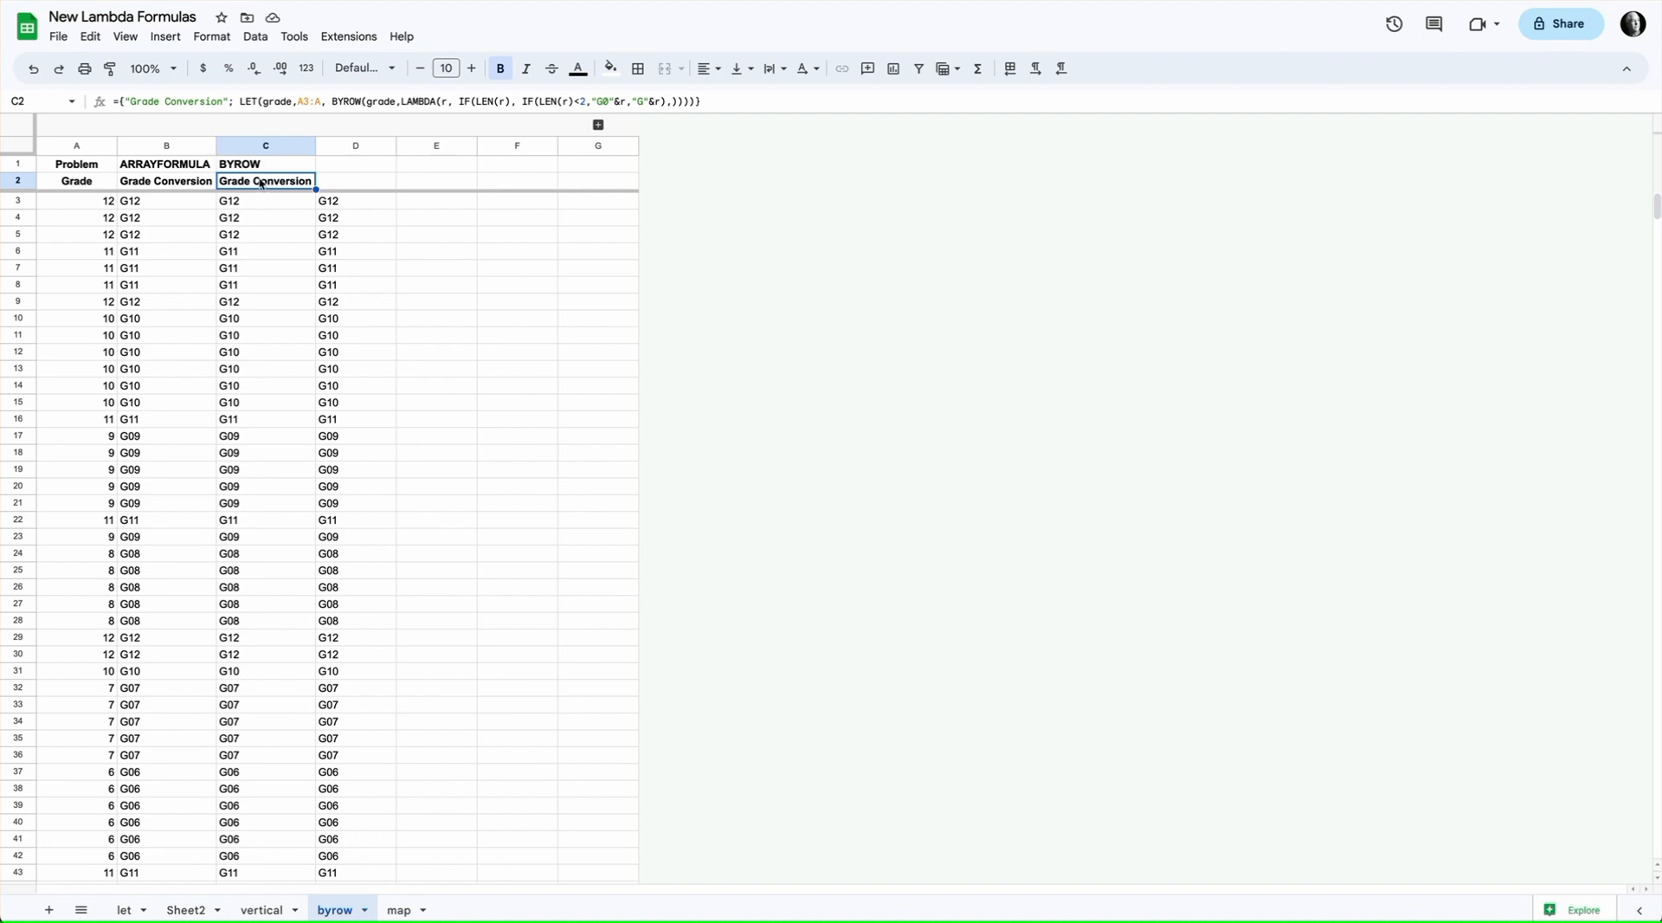
pyautogui.click(122, 102)
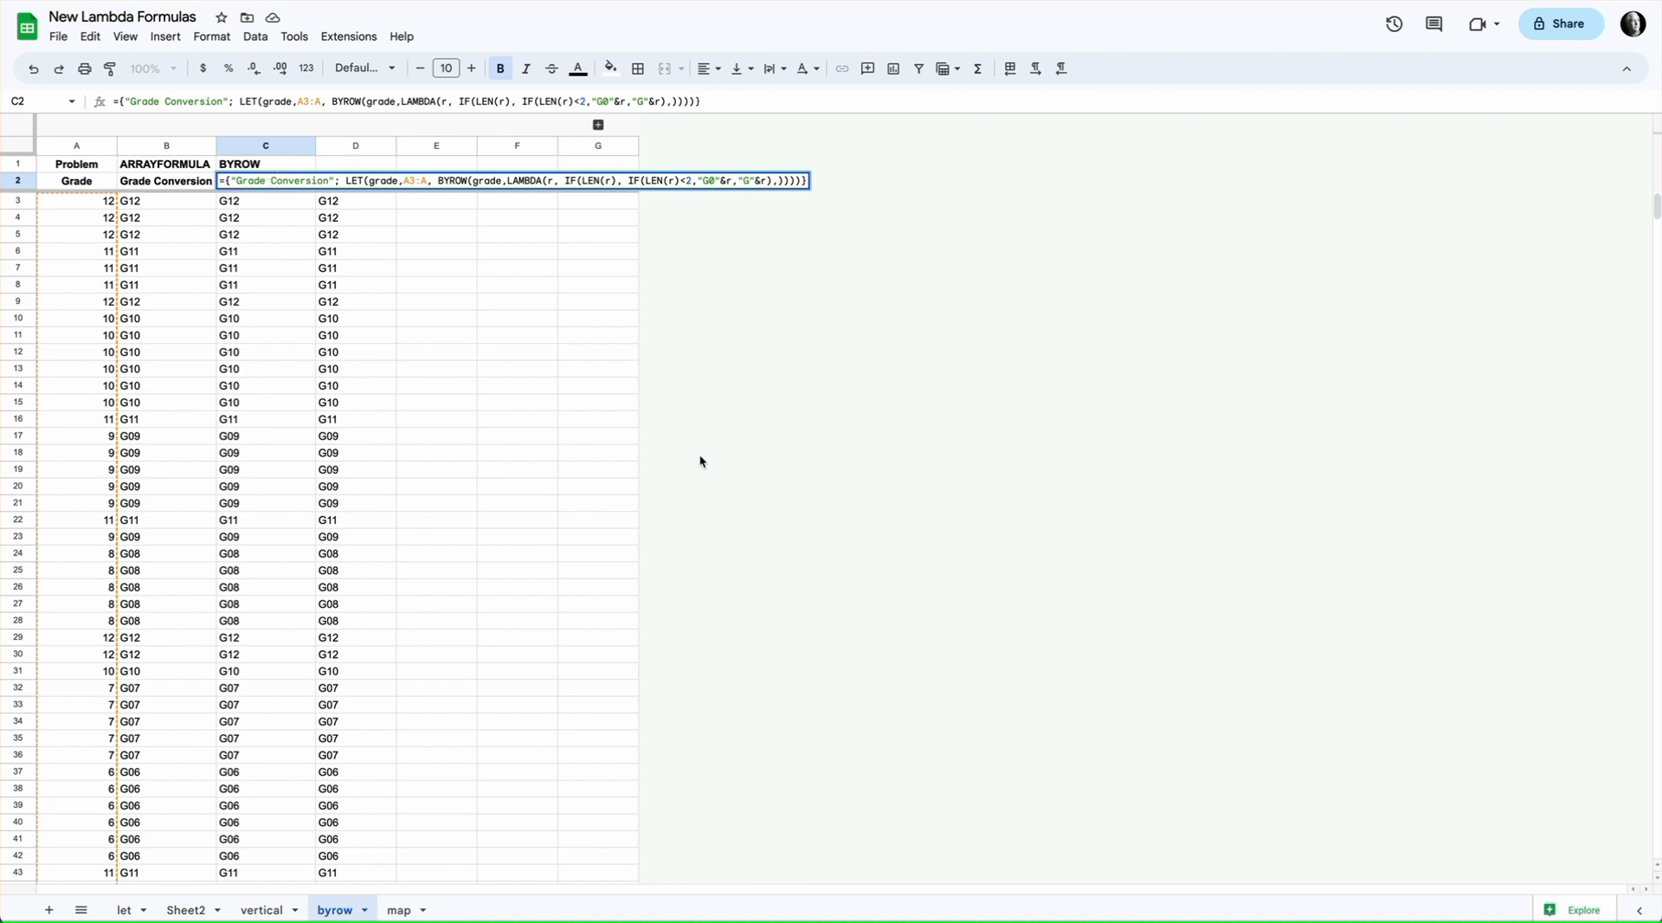
pyautogui.press('Return')
# Add the grade 8 in A190 below the existing data, and check its code in C190 against the BYROW formula in C2.
pyautogui.scroll(-20, 482, 505)
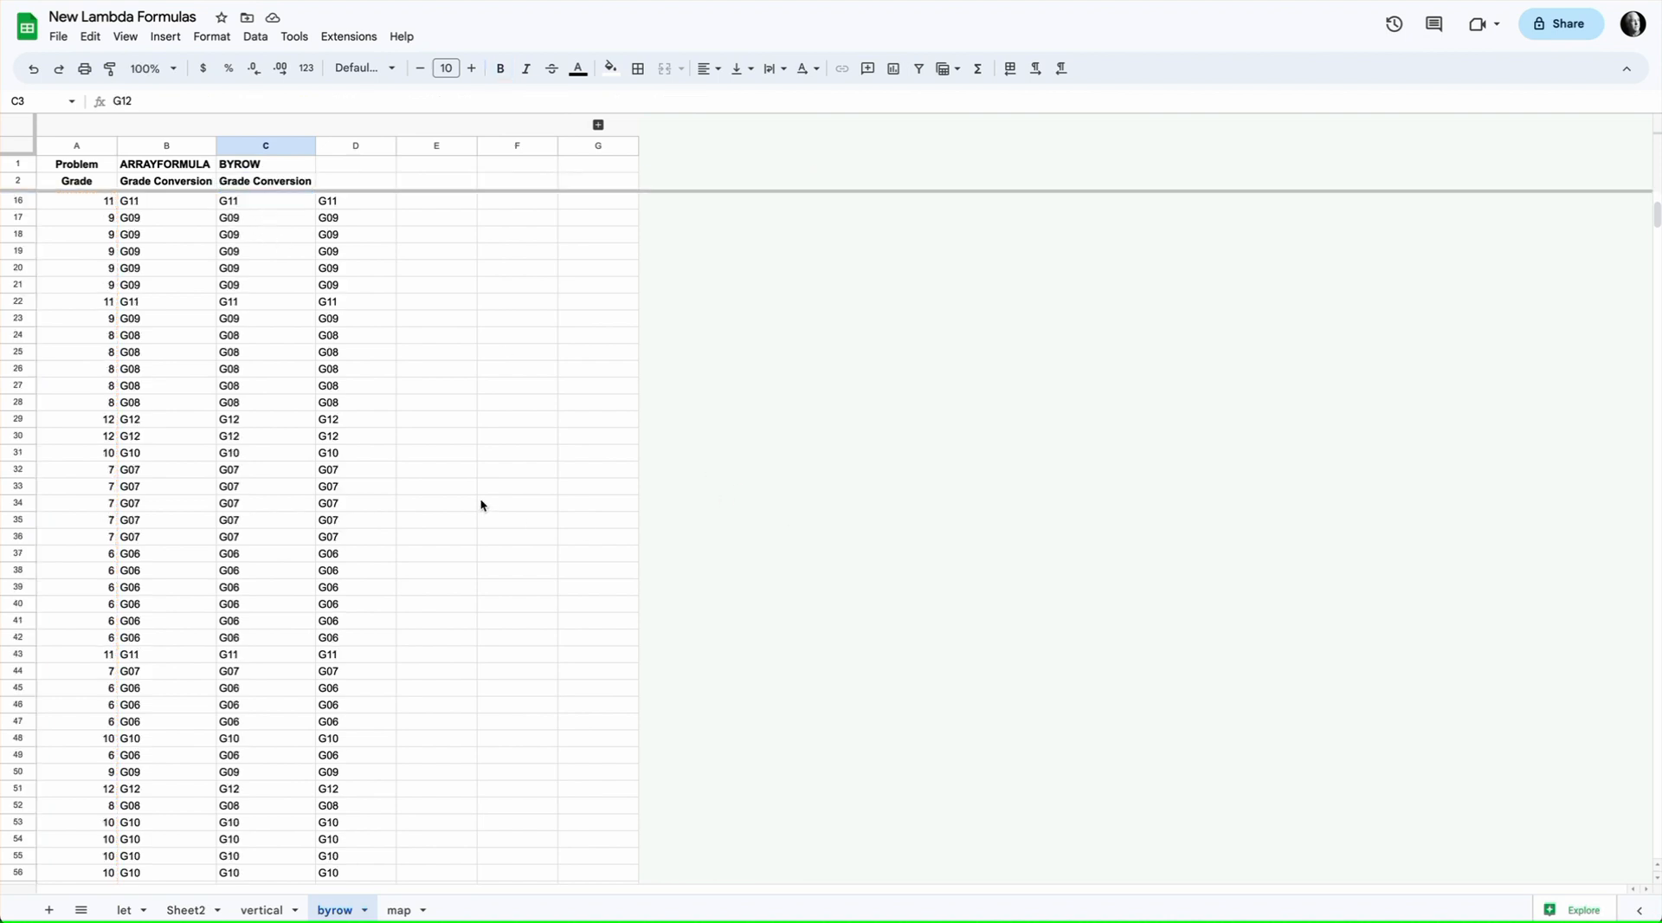
pyautogui.scroll(-11, 482, 506)
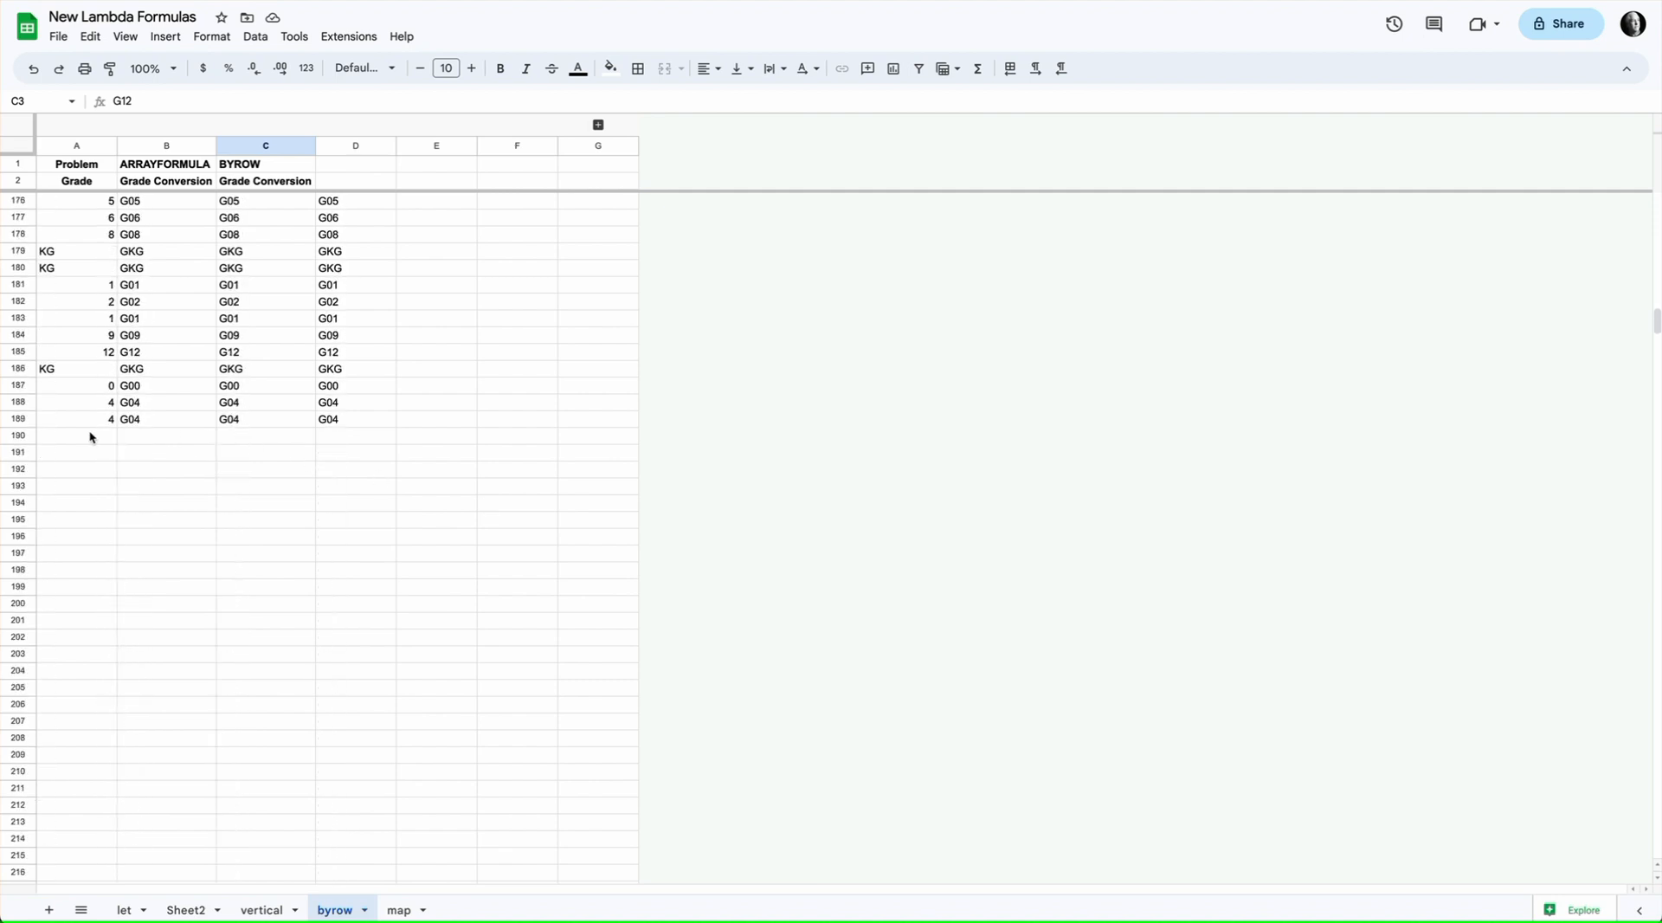
pyautogui.click(91, 437)
pyautogui.write('8')
pyautogui.press('Return')
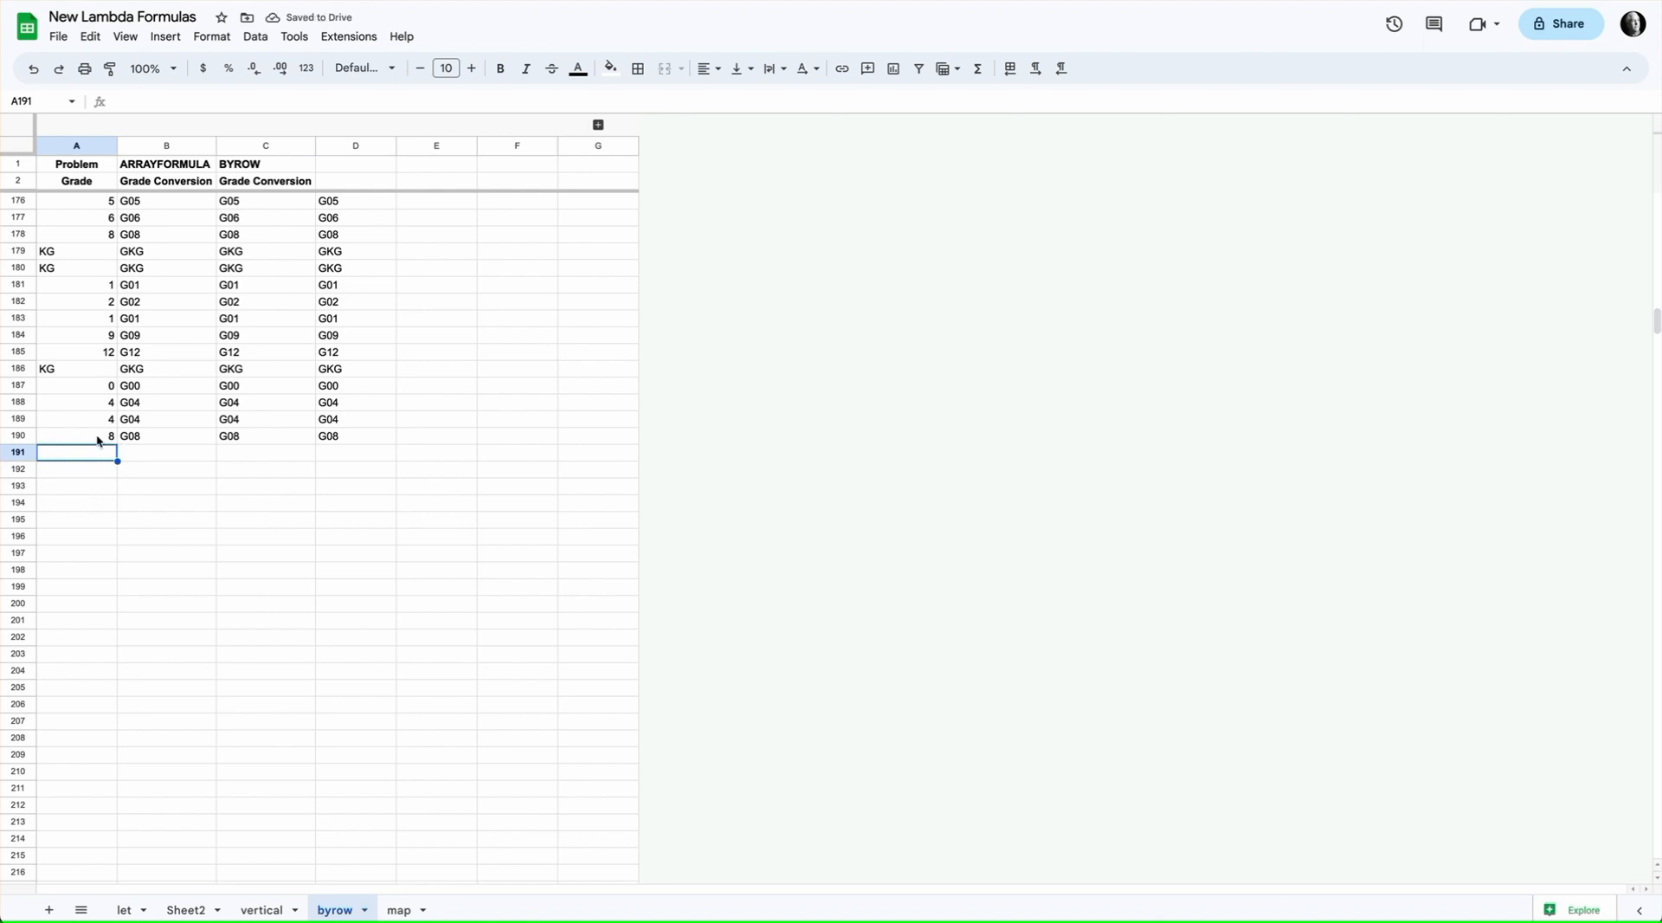
pyautogui.click(253, 437)
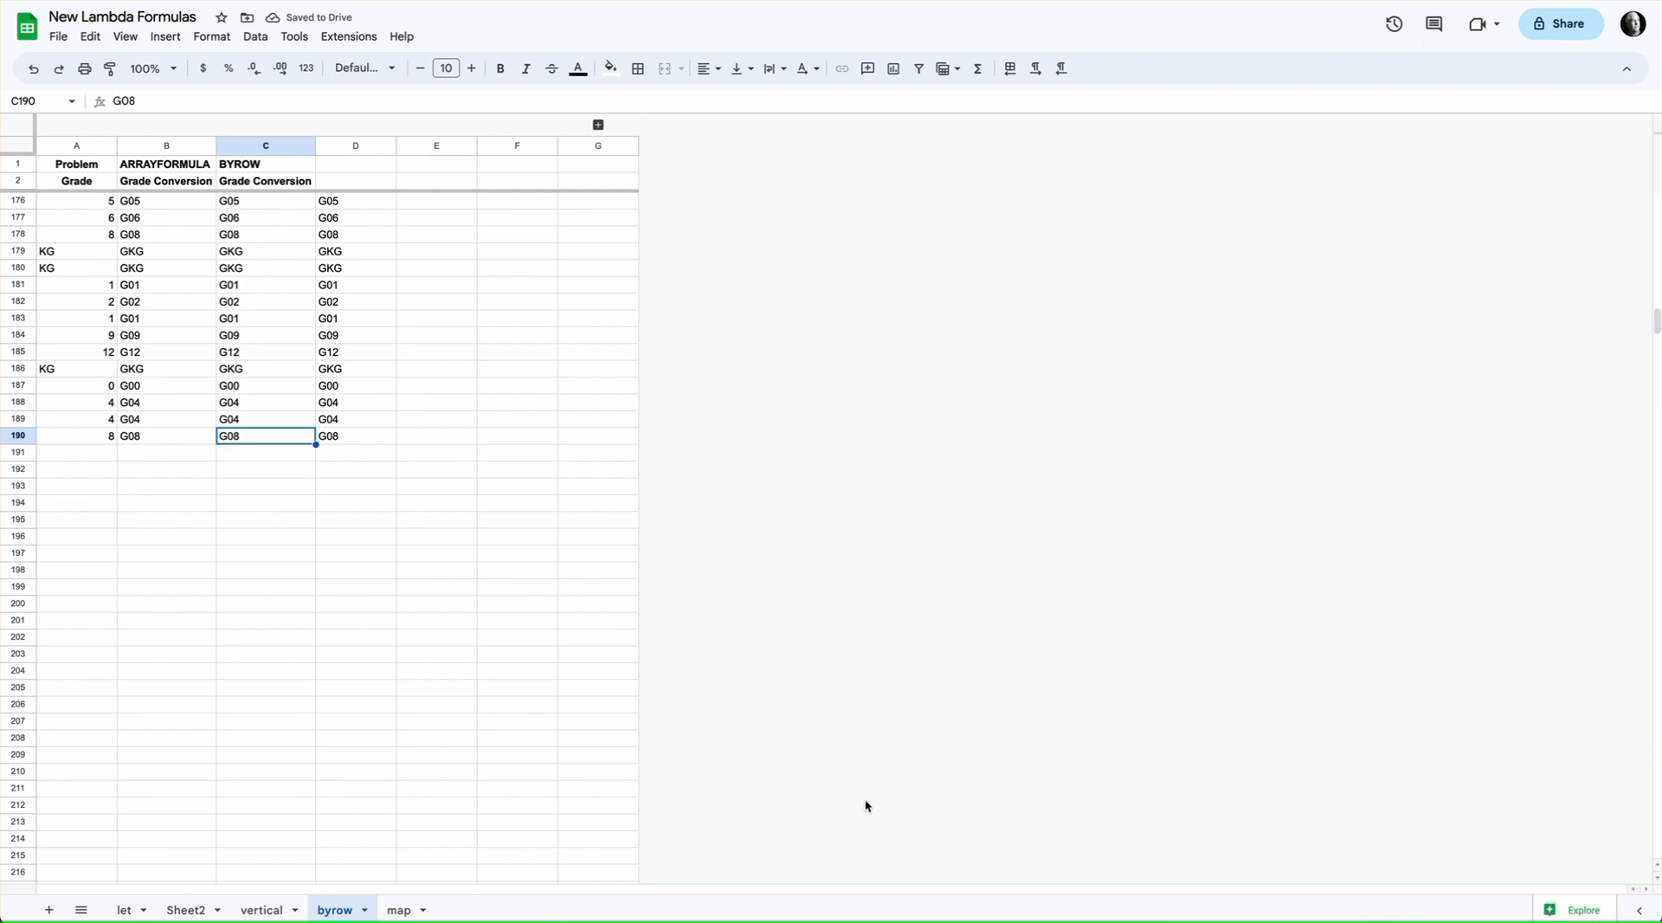
pyautogui.scroll(20, 656, 488)
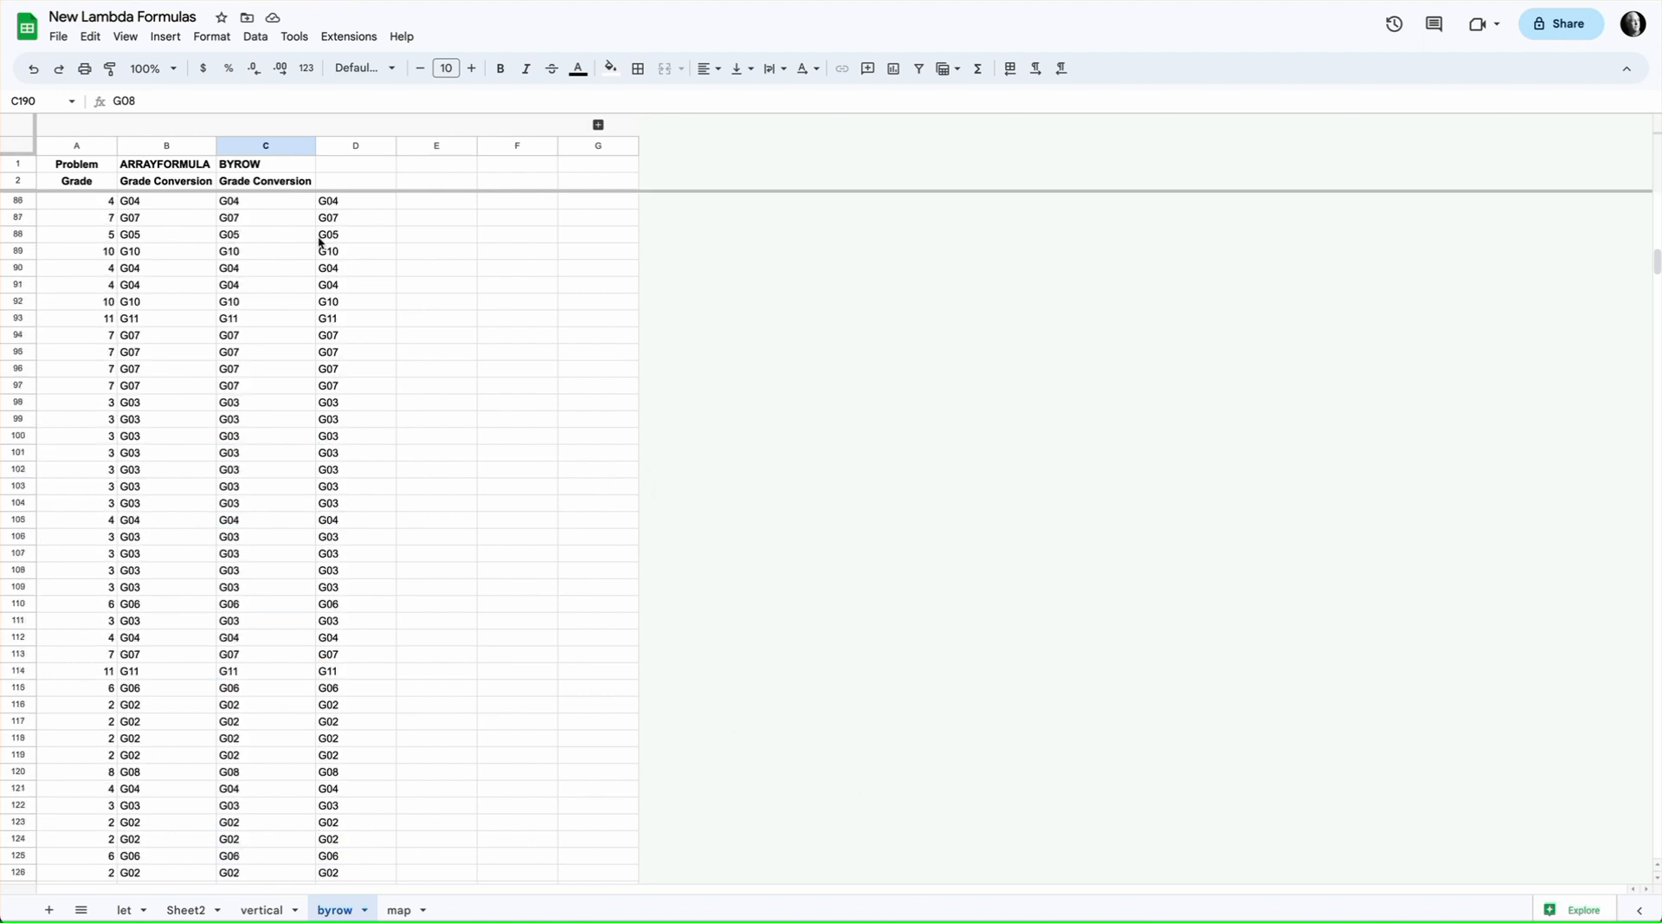
pyautogui.click(277, 184)
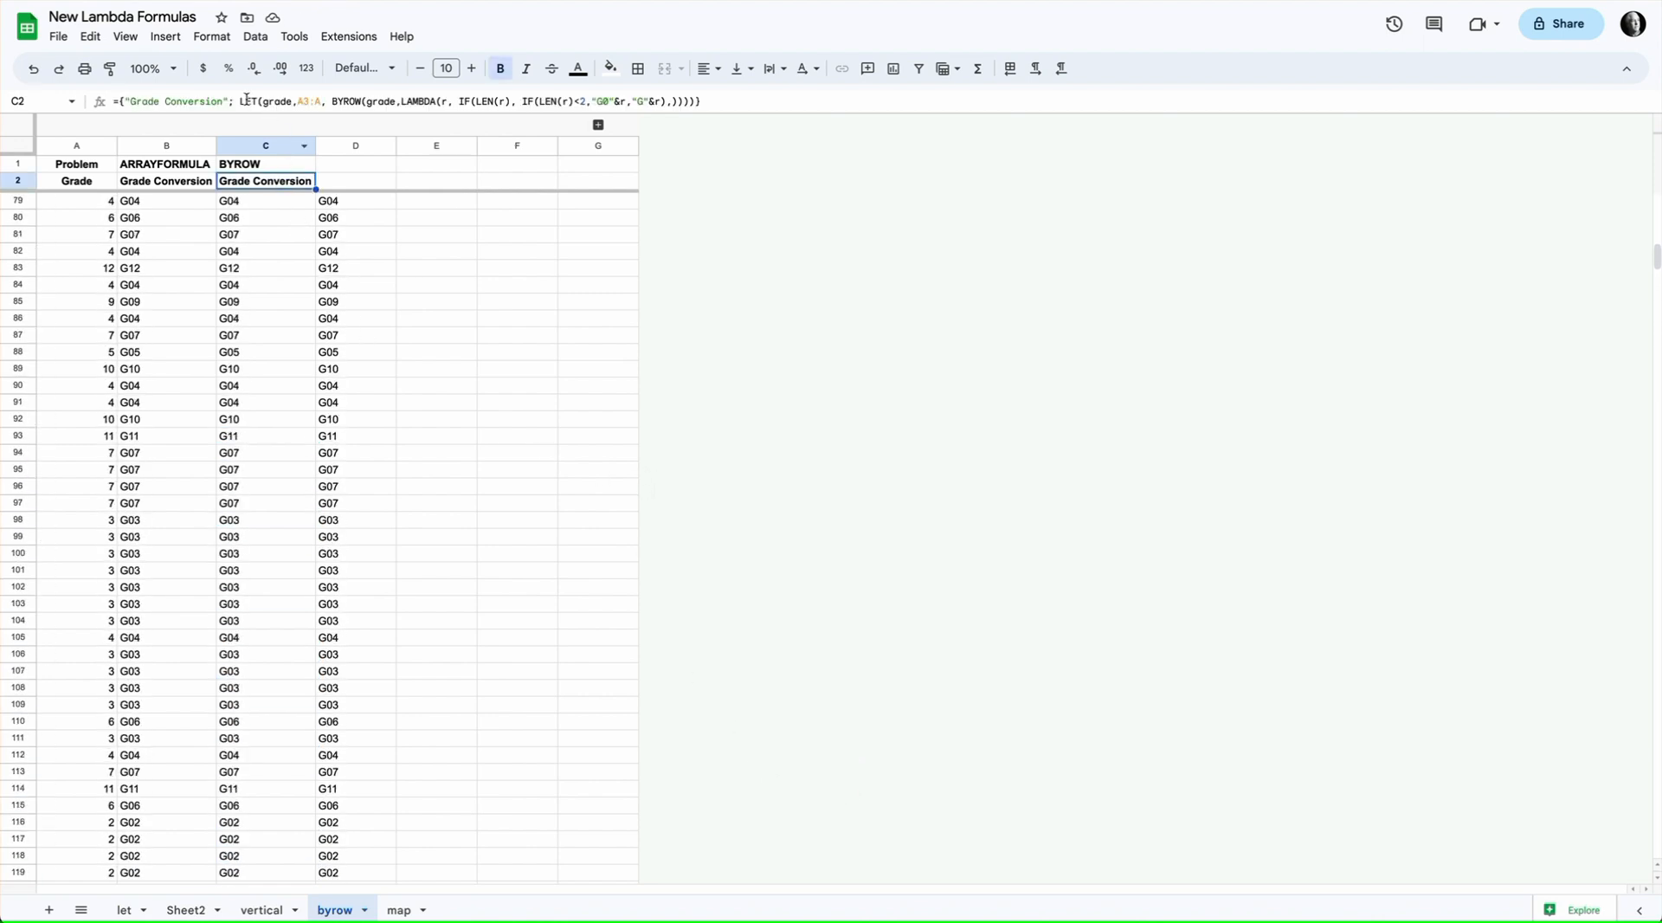